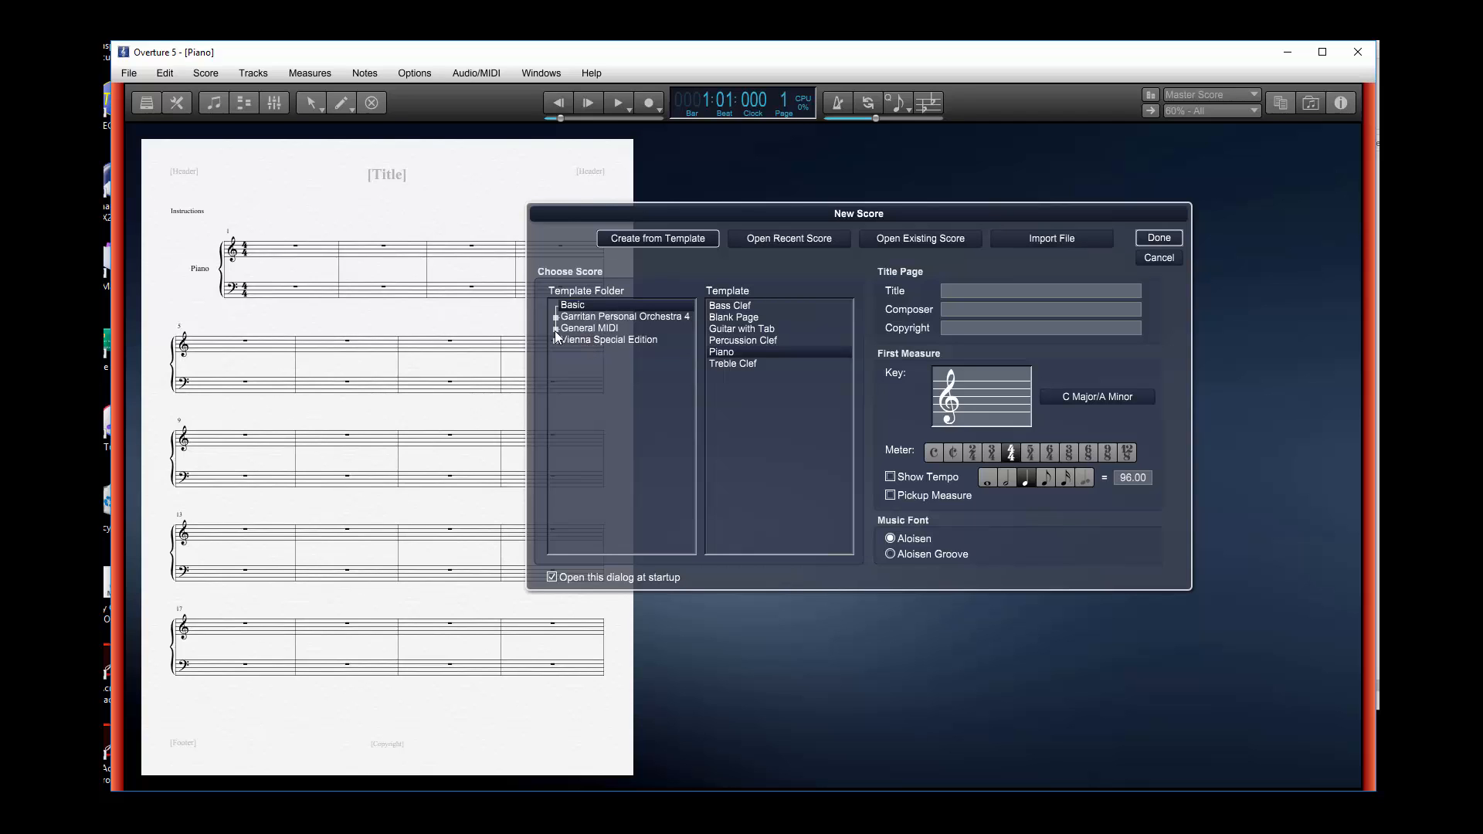
Choose the Piano template from the Piano subfolder of the General MIDI templates for the new score.
left_click(561, 329)
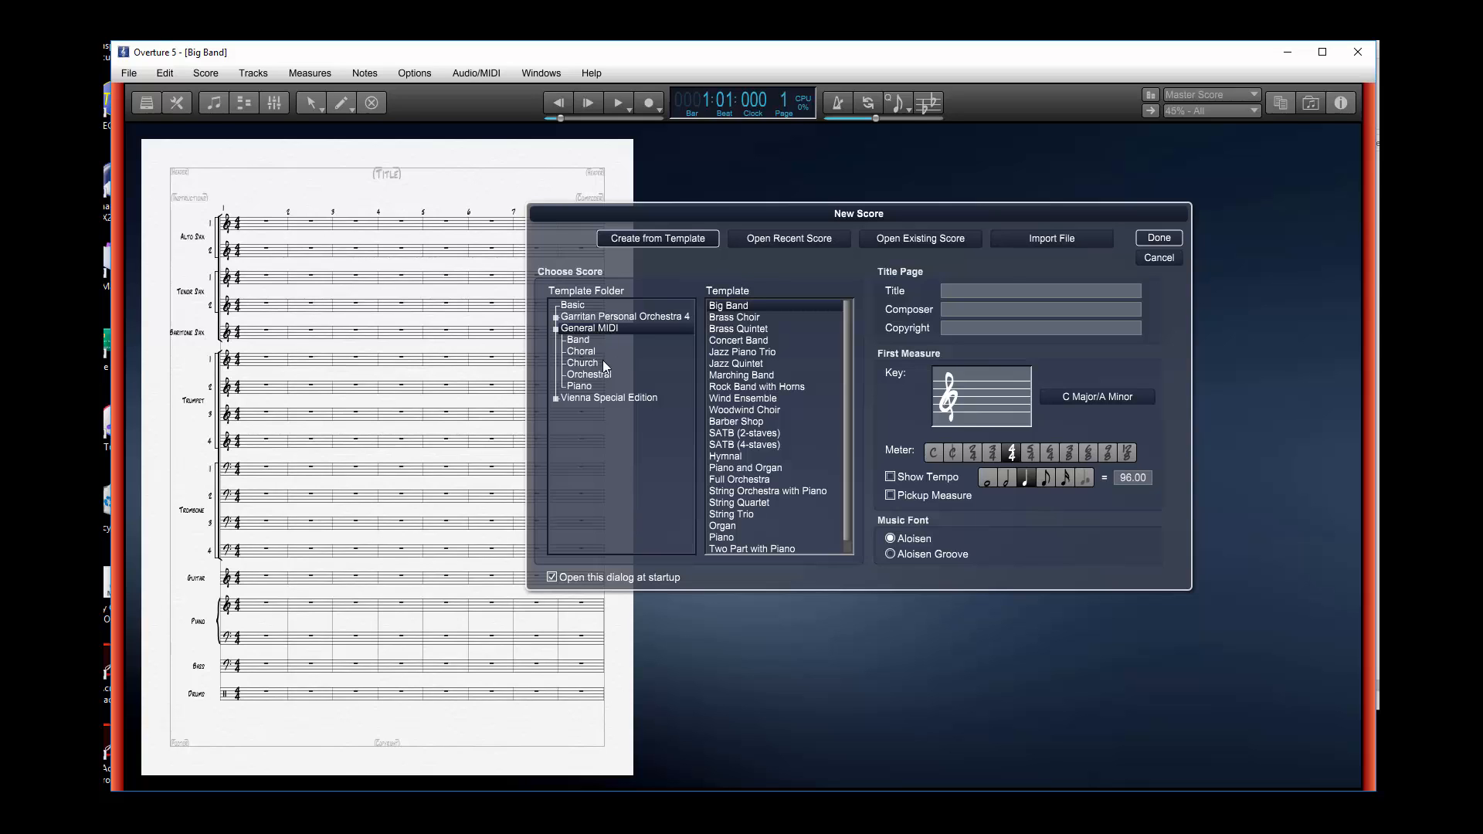
left_click(579, 386)
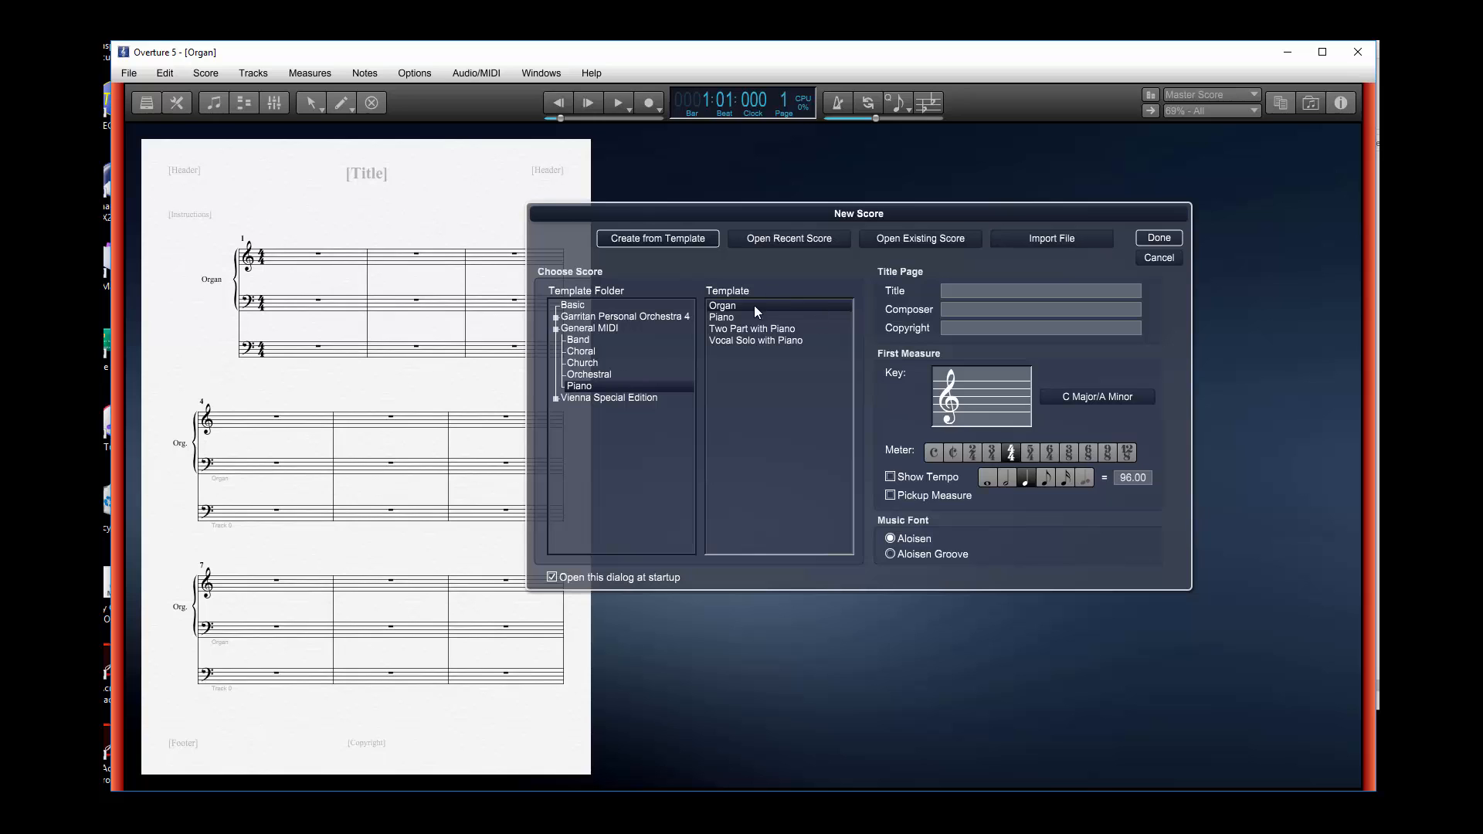
left_click(727, 317)
left_click(730, 329)
left_click(733, 340)
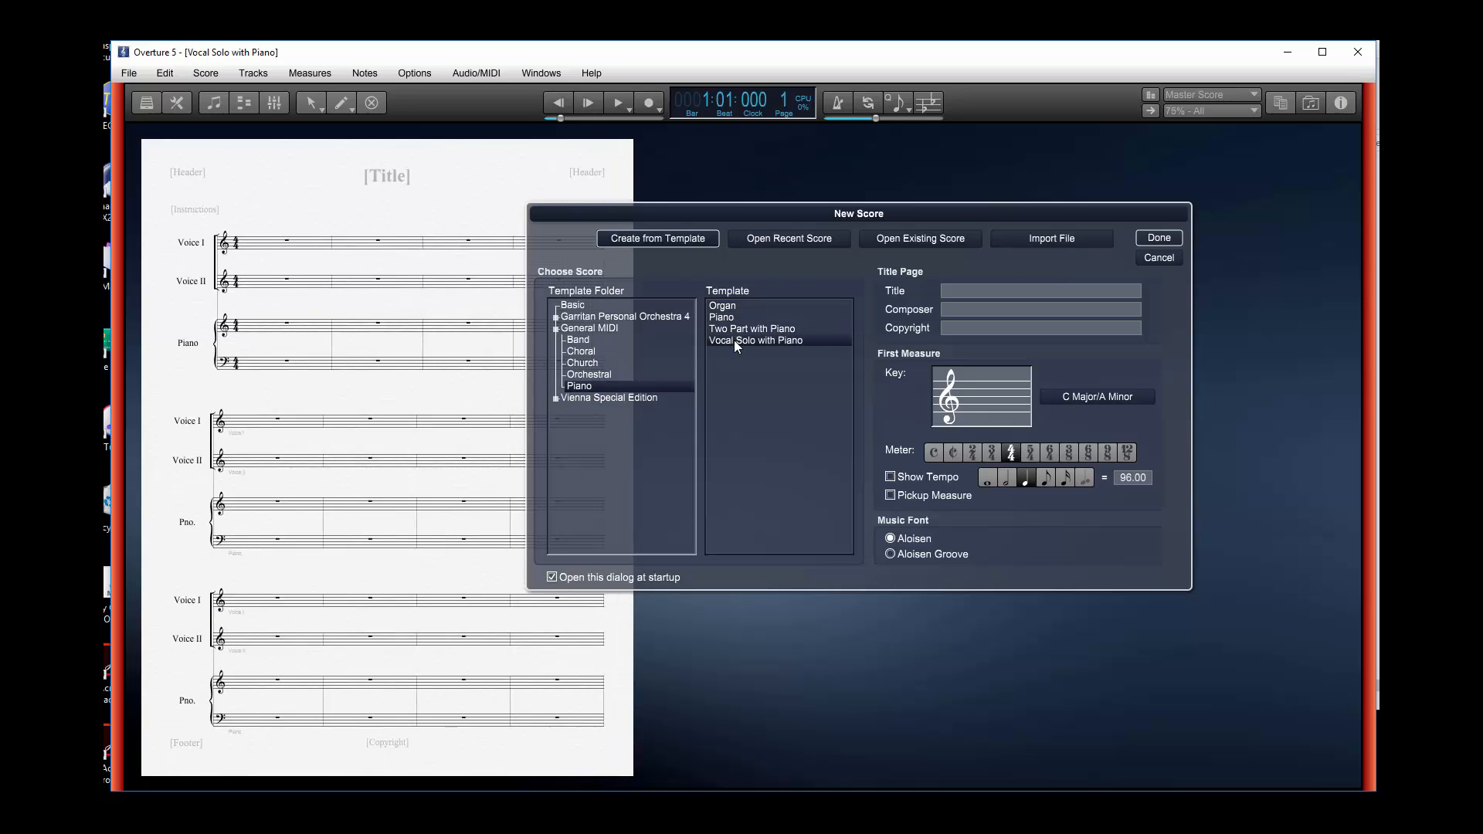
left_click(730, 330)
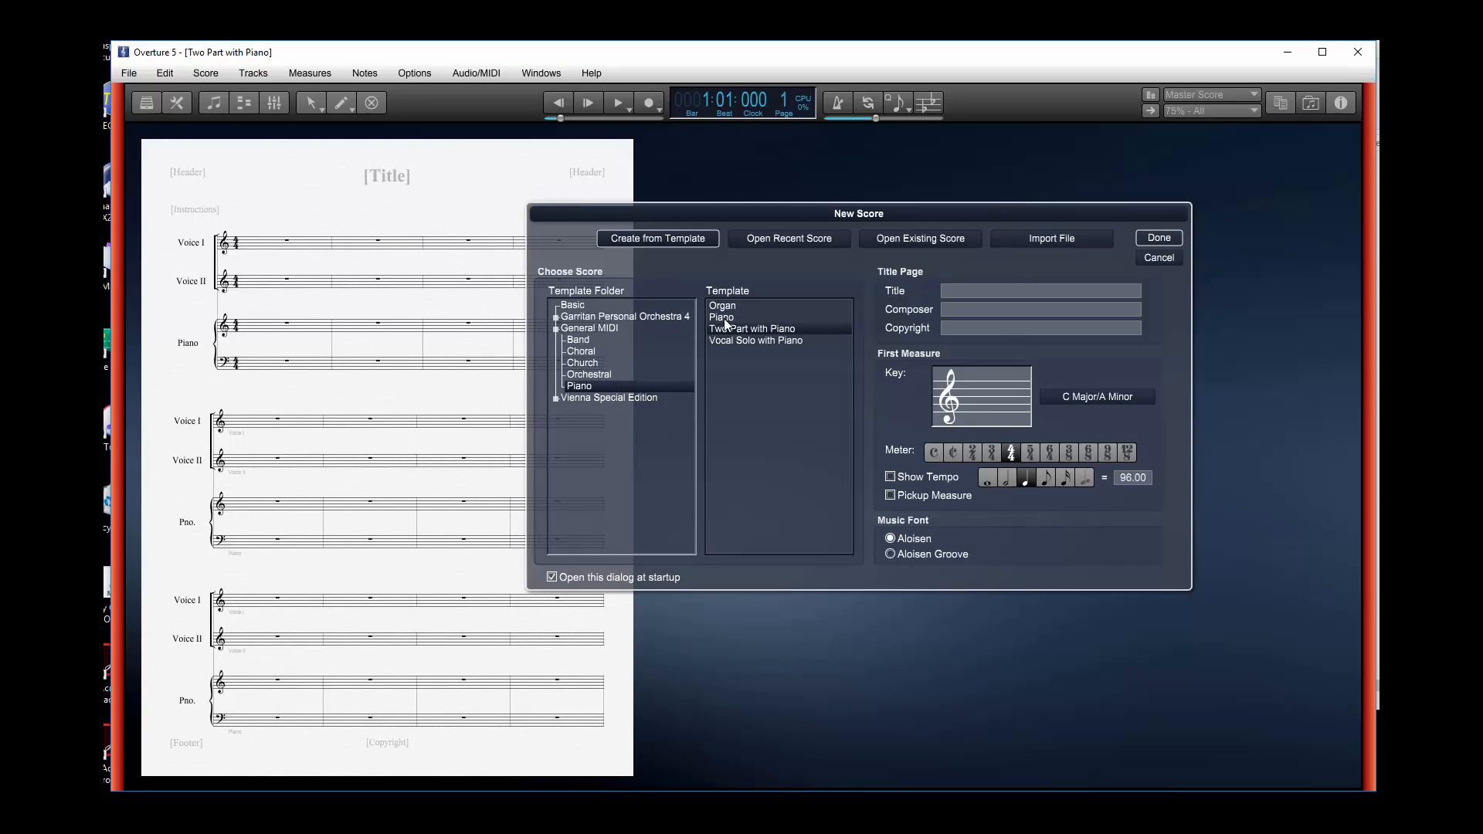
left_click(724, 308)
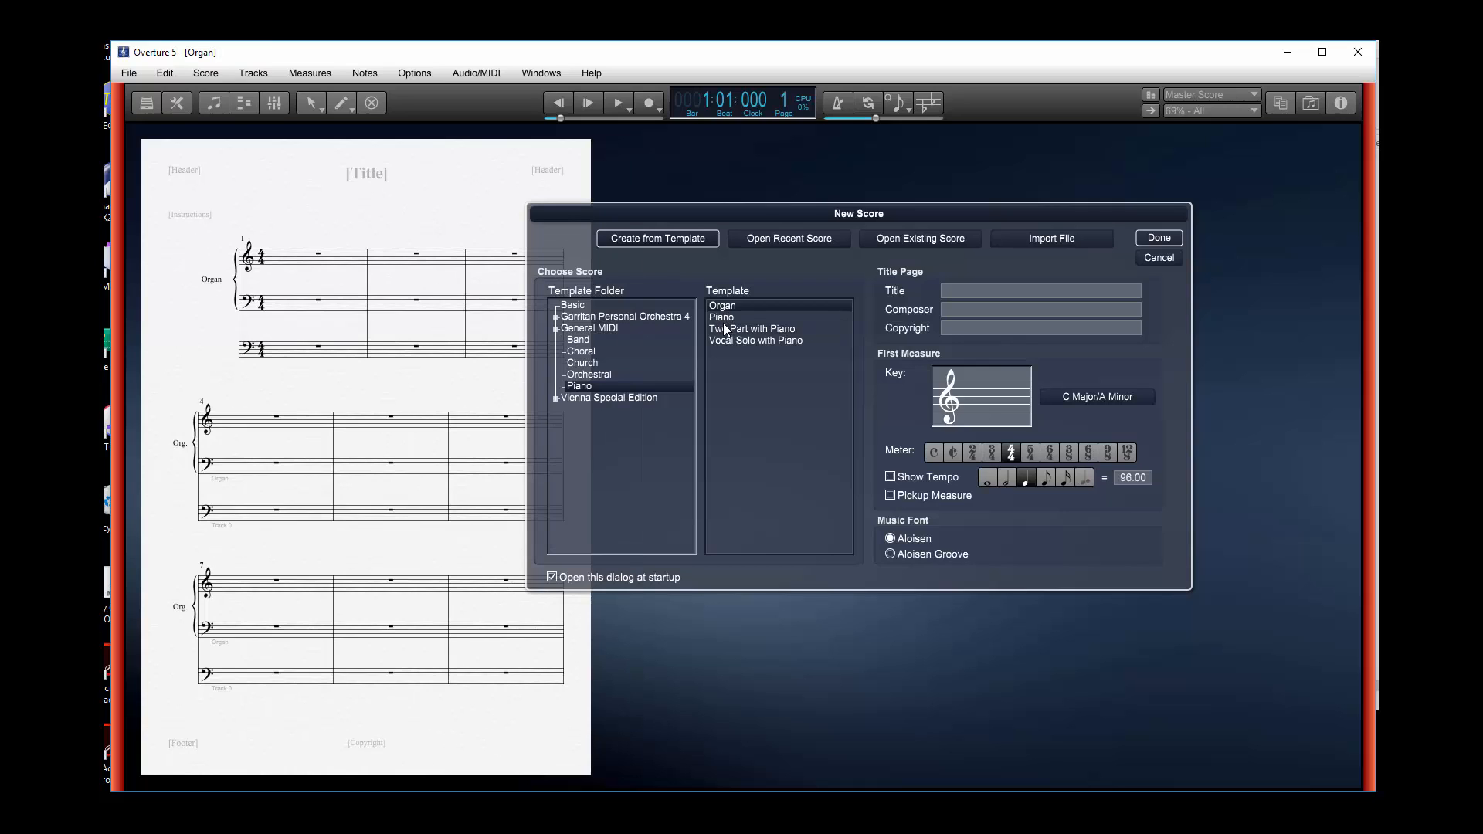
left_click(724, 317)
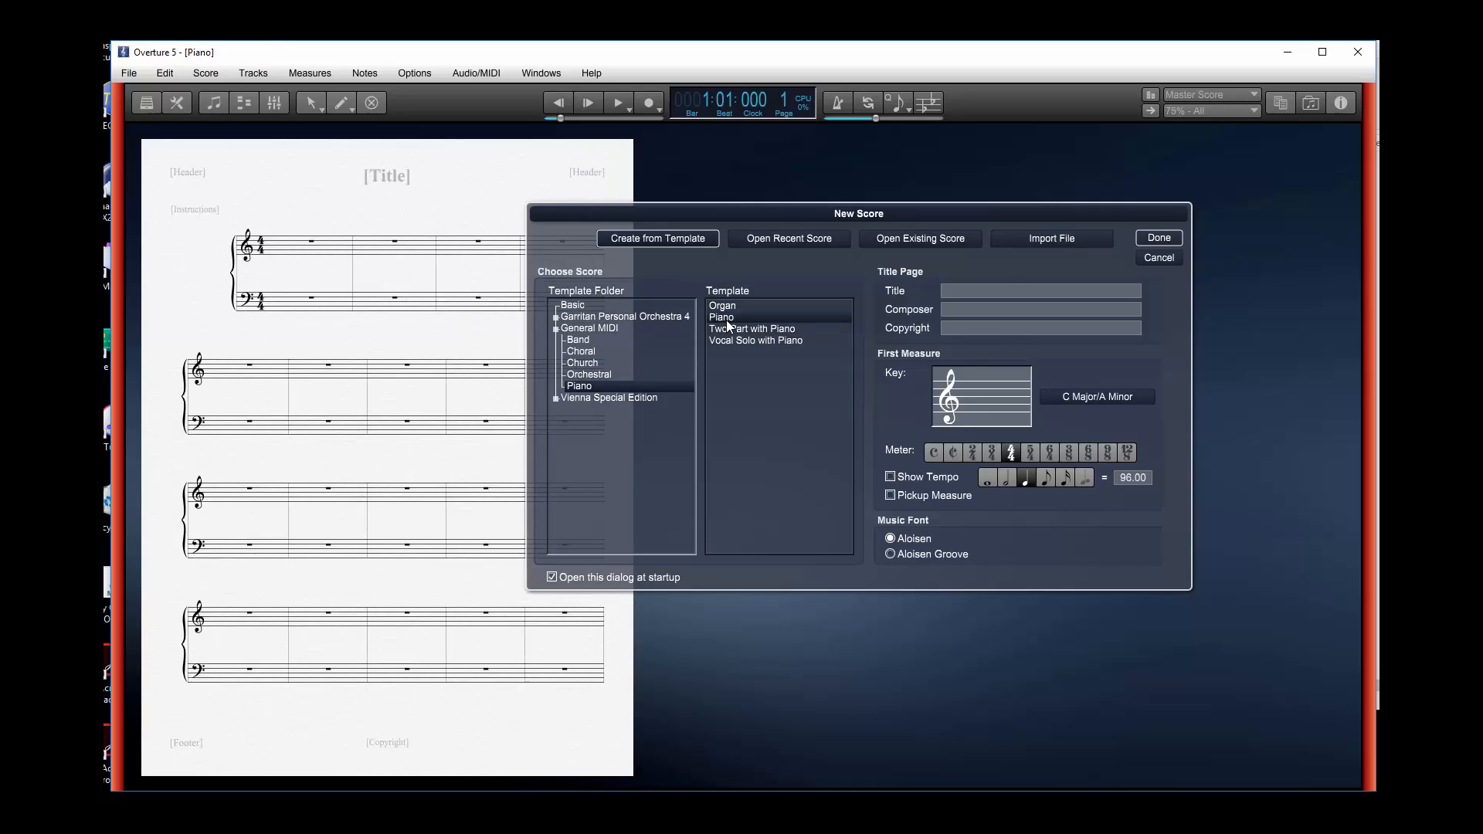
Enter the title MyPiece, composer Me and copyright text Copyright, and create the score.
left_click(994, 293)
left_click(984, 307)
type("Me")
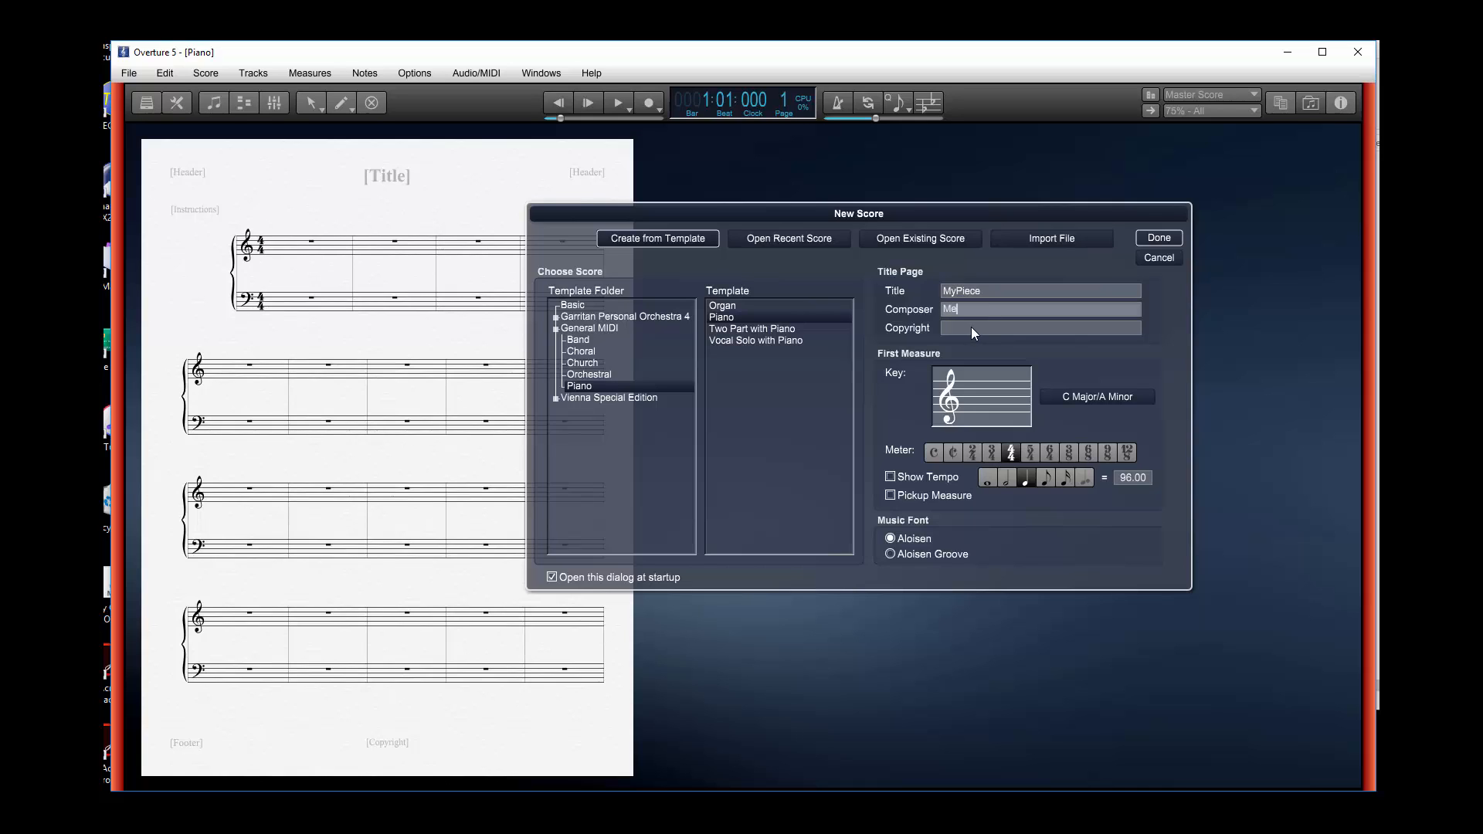
left_click(971, 327)
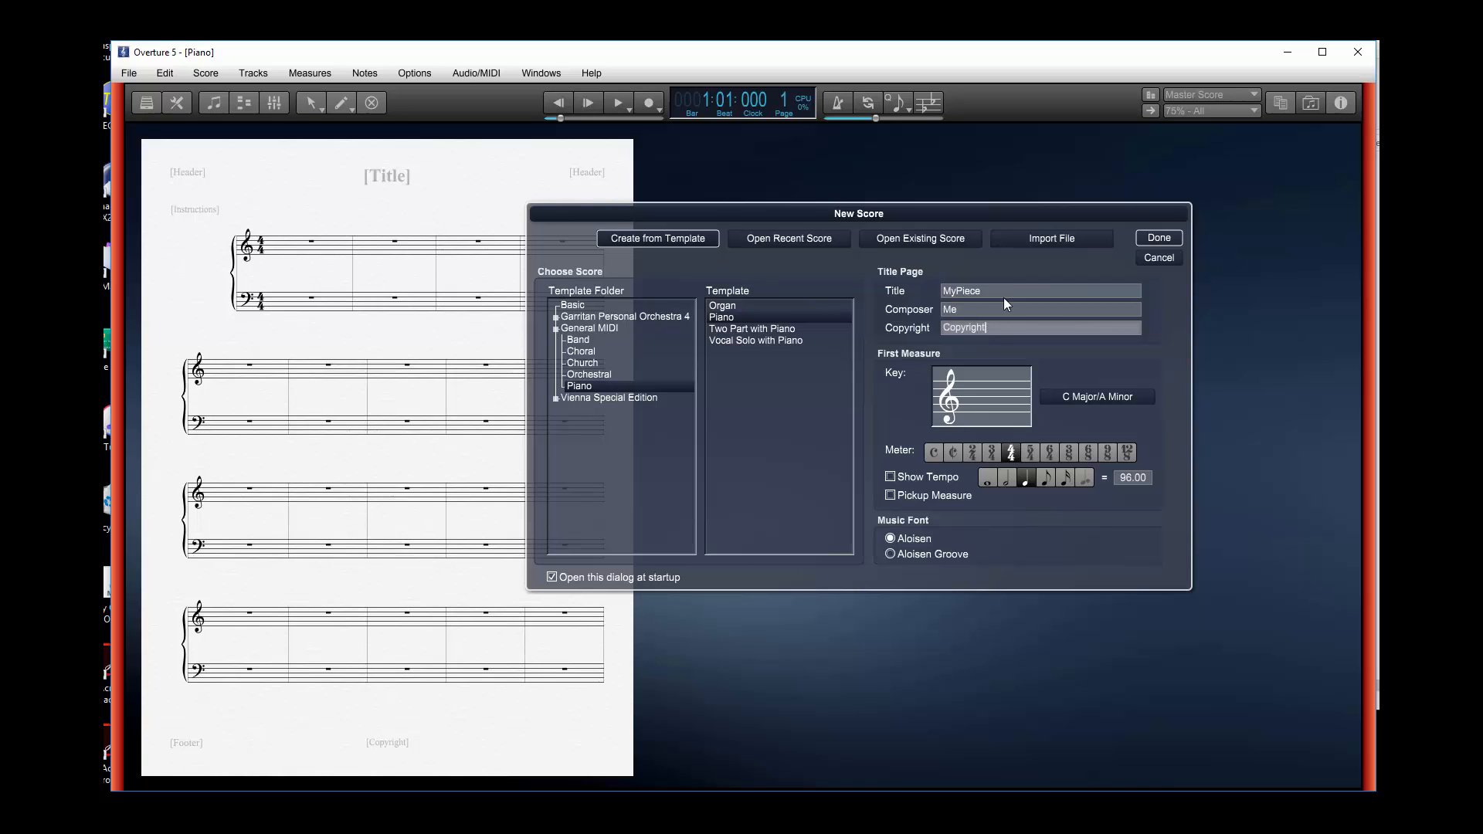
left_click(1158, 238)
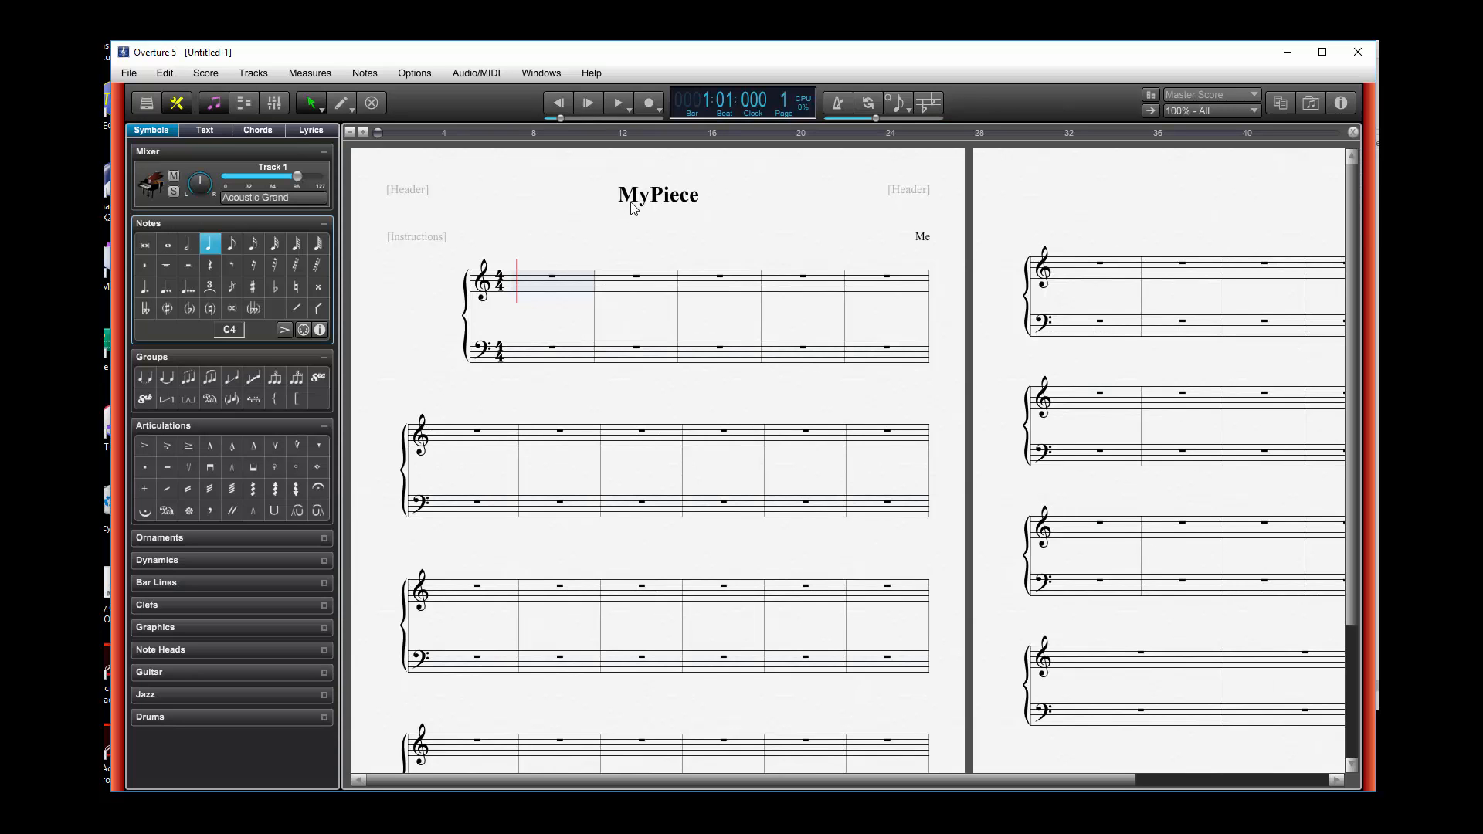
Change the score's title text to MyPieceNew and add a second title line reading Subtitle.
double_click(665, 194)
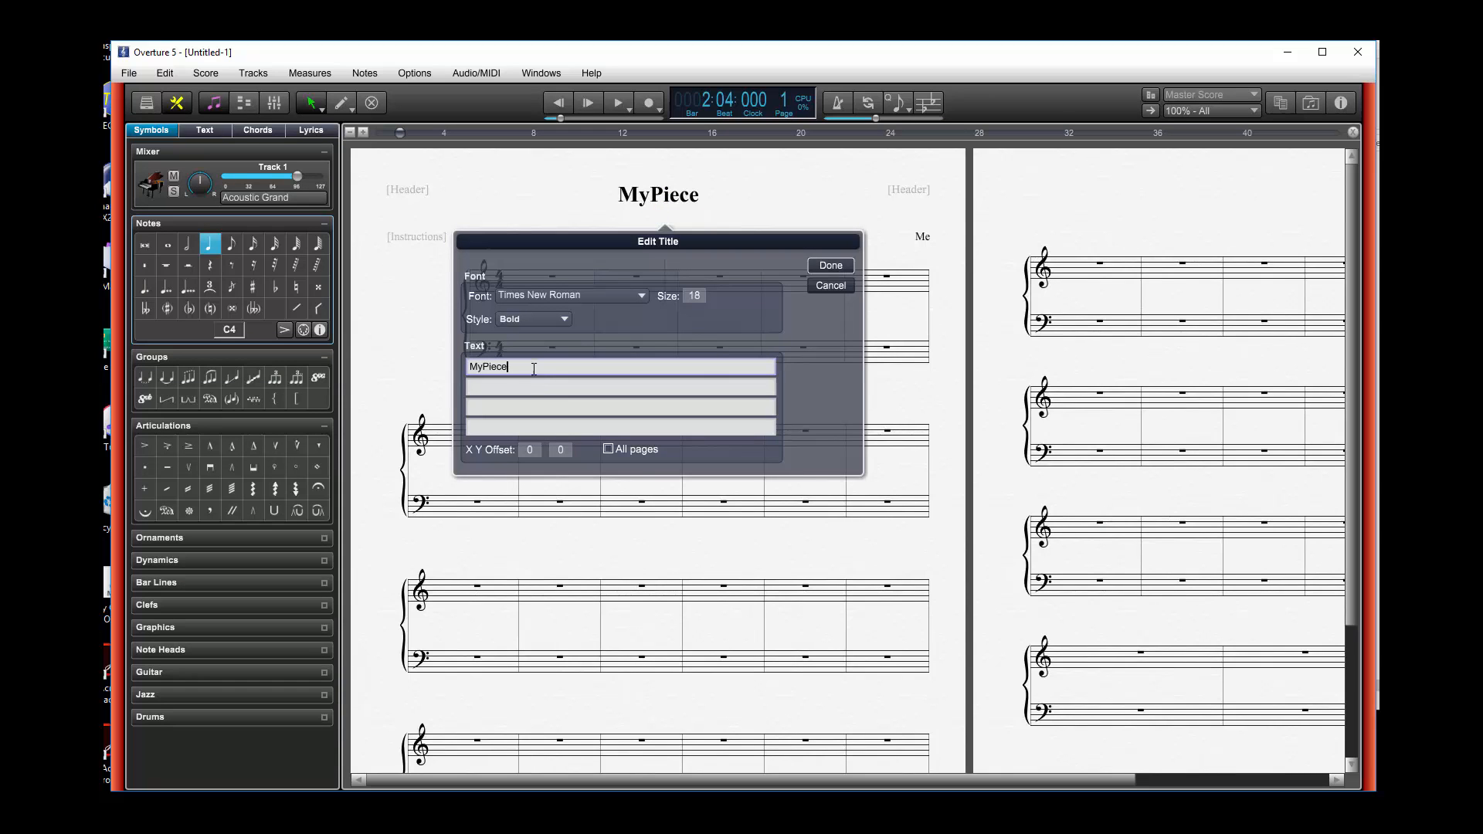
type("New")
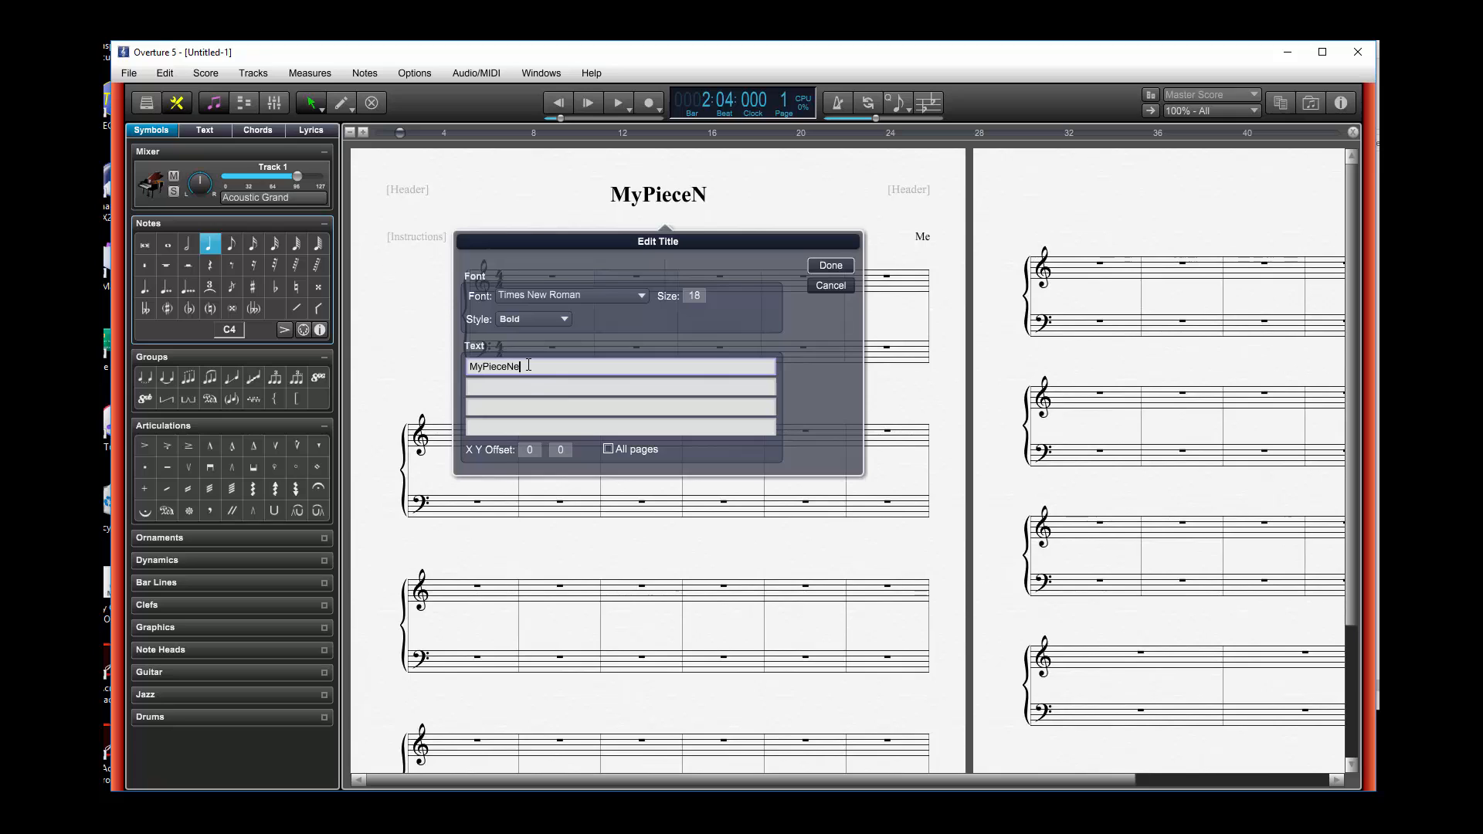
left_click(503, 379)
type("S")
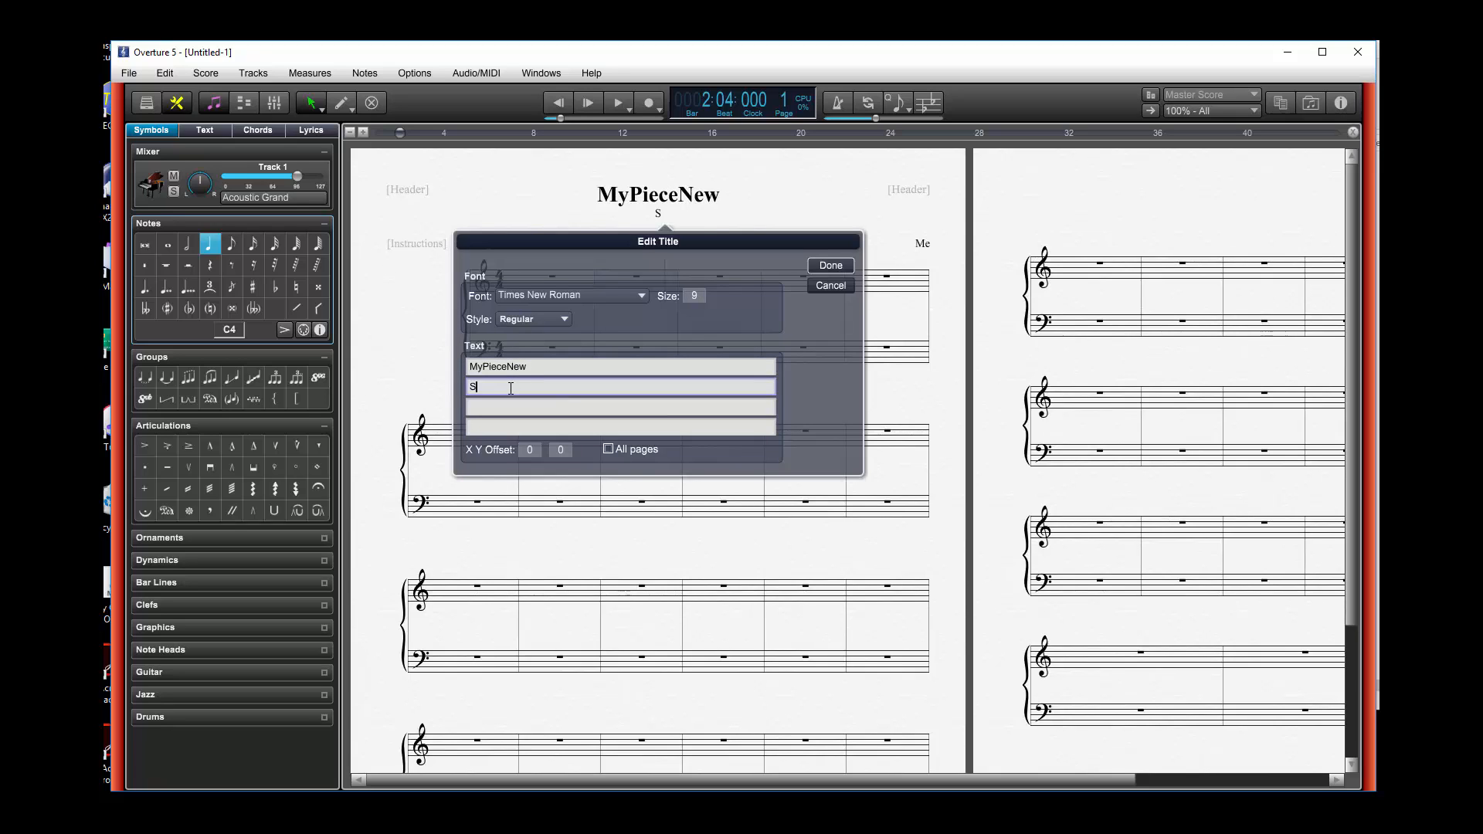
type("ubtitle")
Set the Subtitle line's font size to 12 and apply the title edits.
left_click_drag(506, 386, 457, 379)
left_click(693, 299)
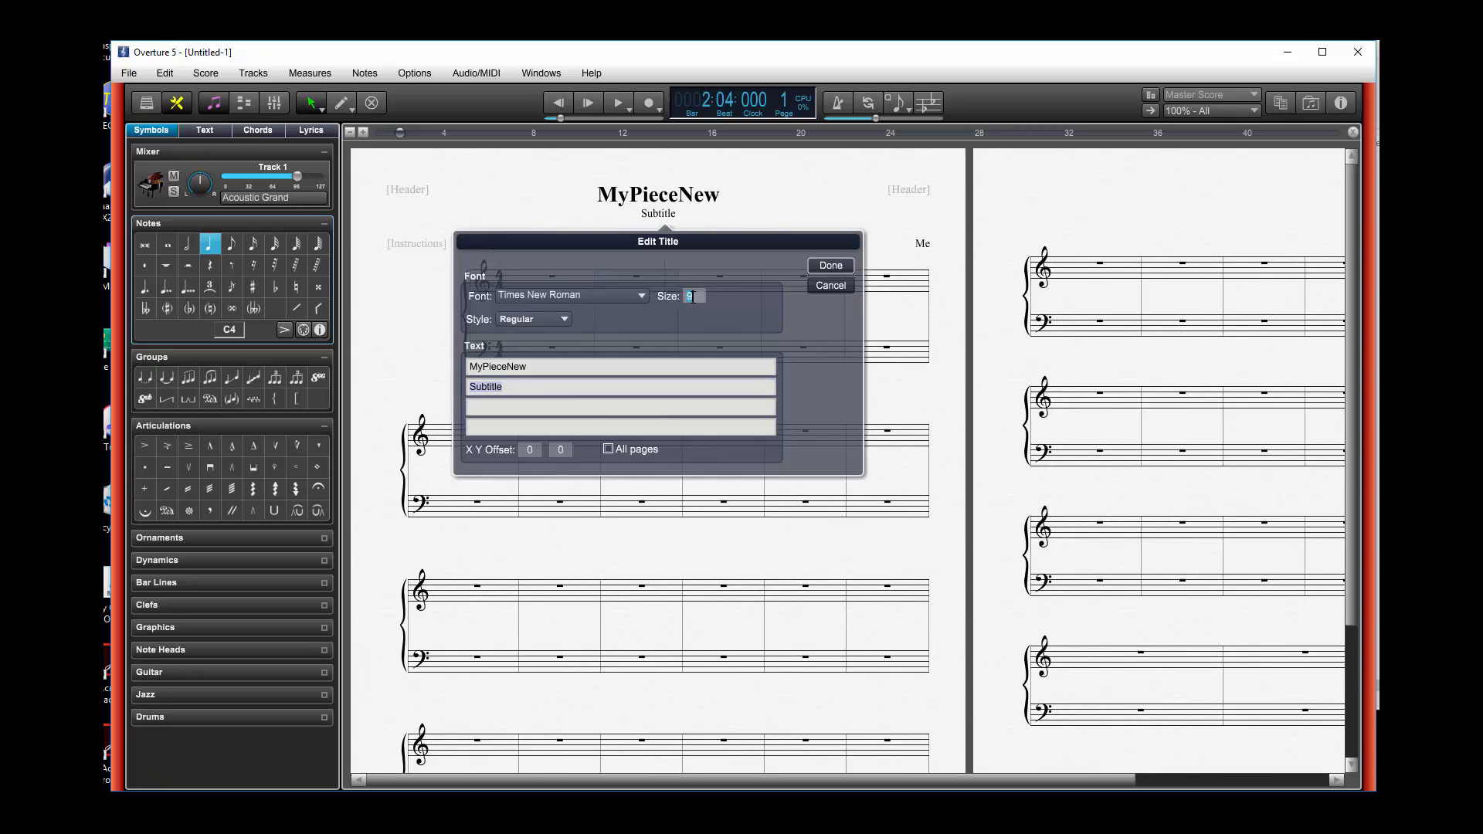
type("12")
left_click(833, 267)
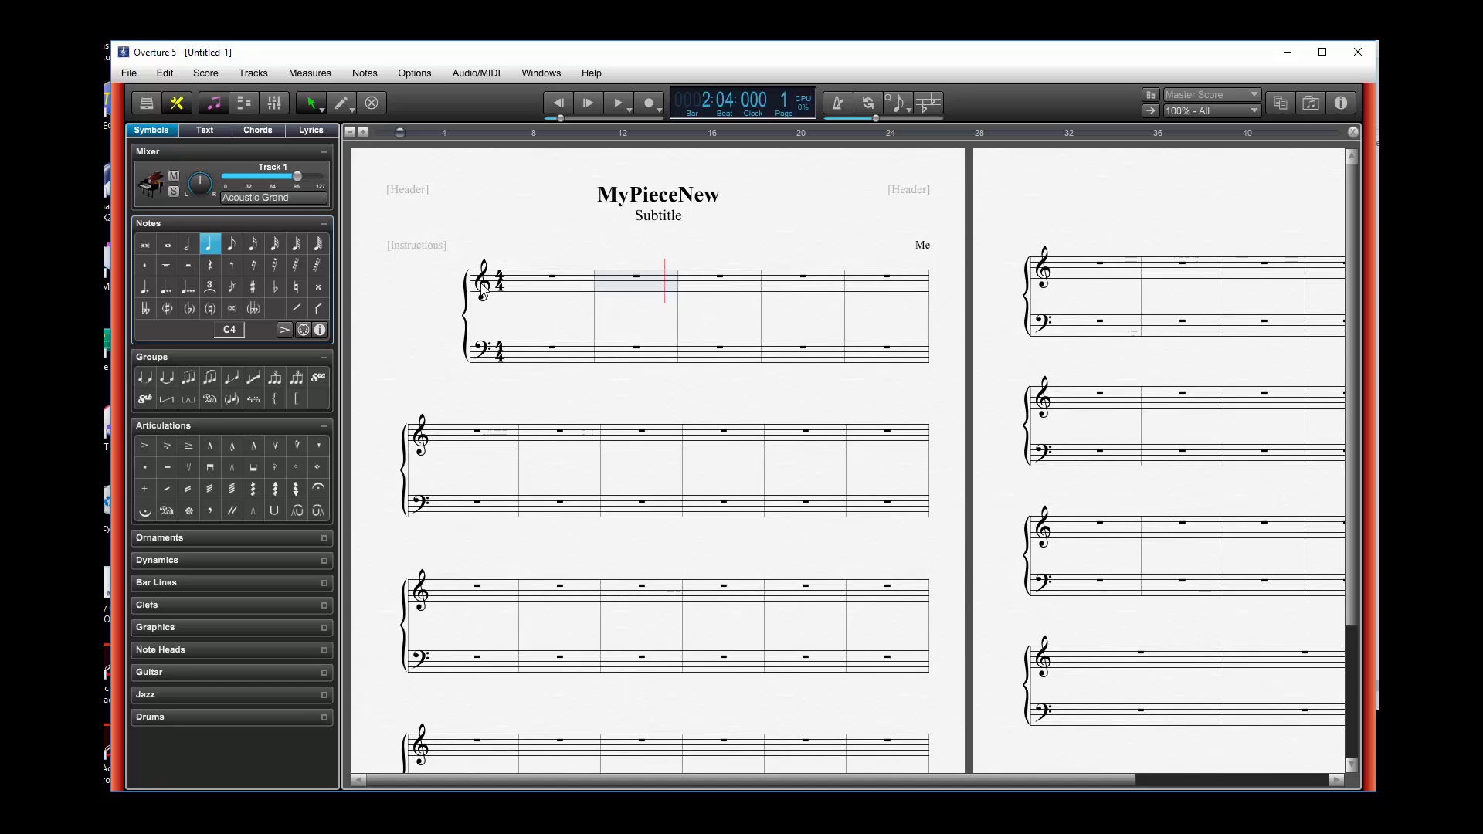
Move the insertion point through the first three measures of the upper staff and return it to measure 1.
left_click(515, 292)
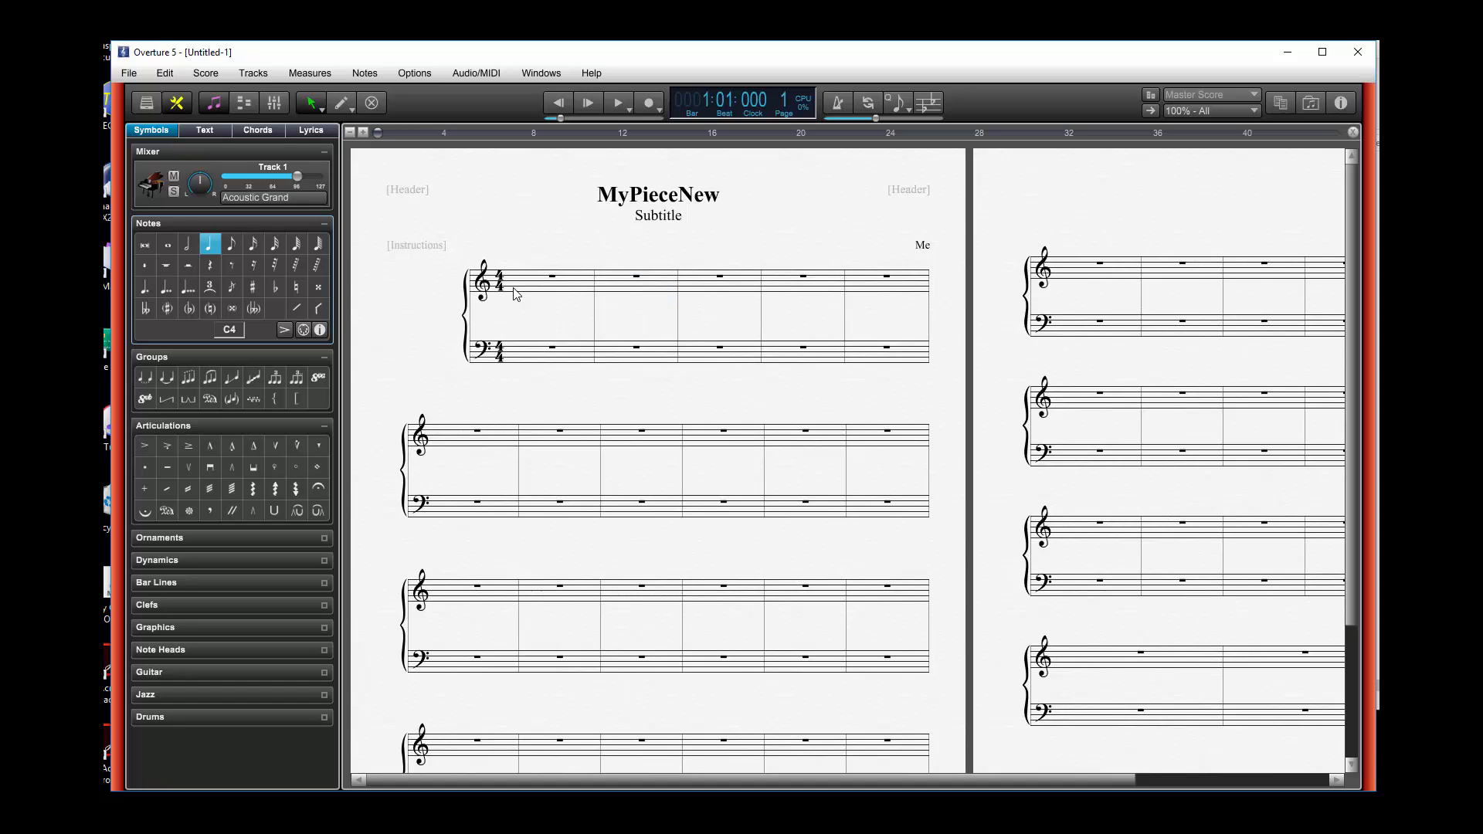
left_click(610, 292)
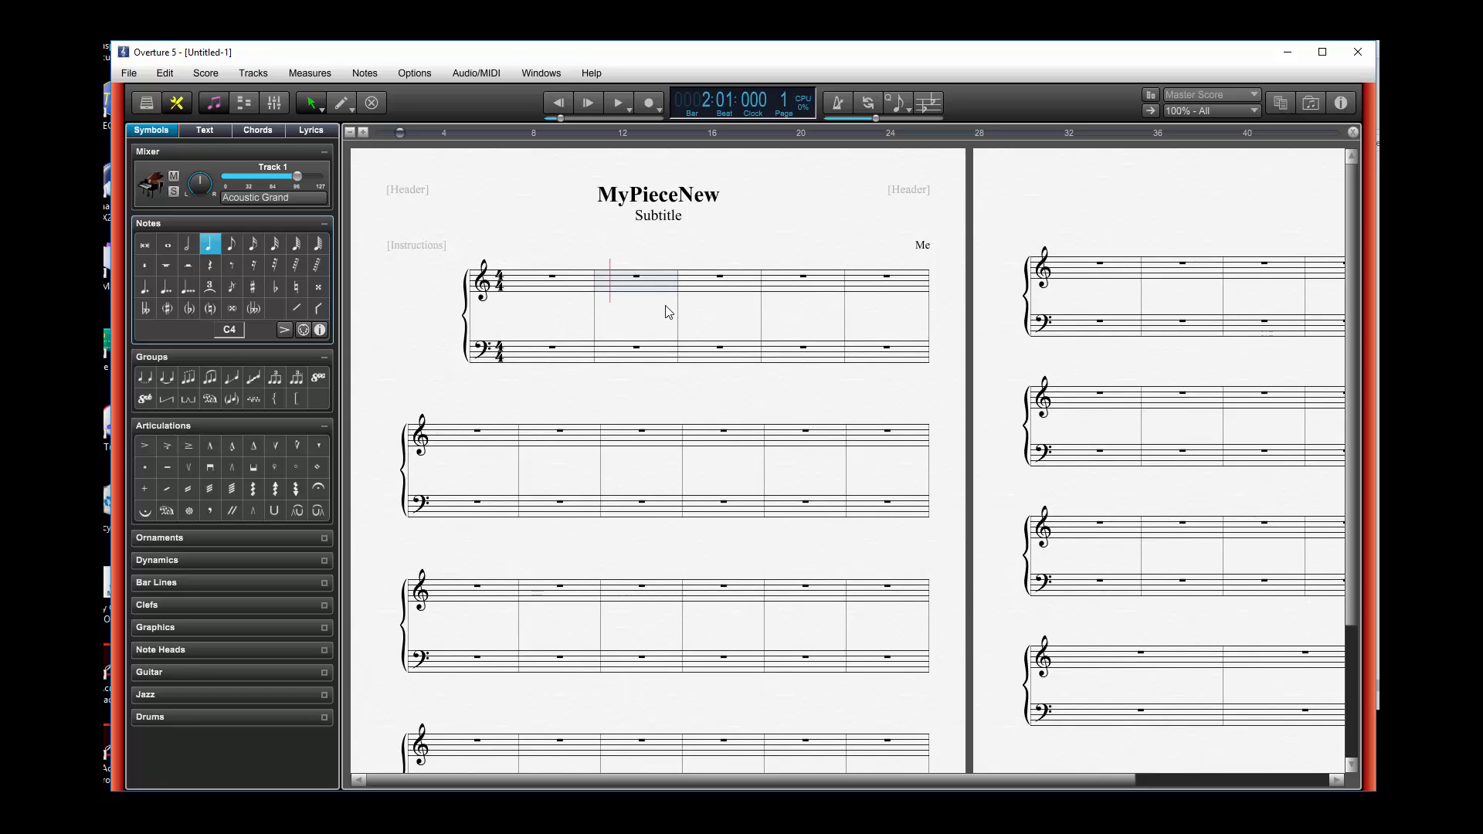
left_click(690, 294)
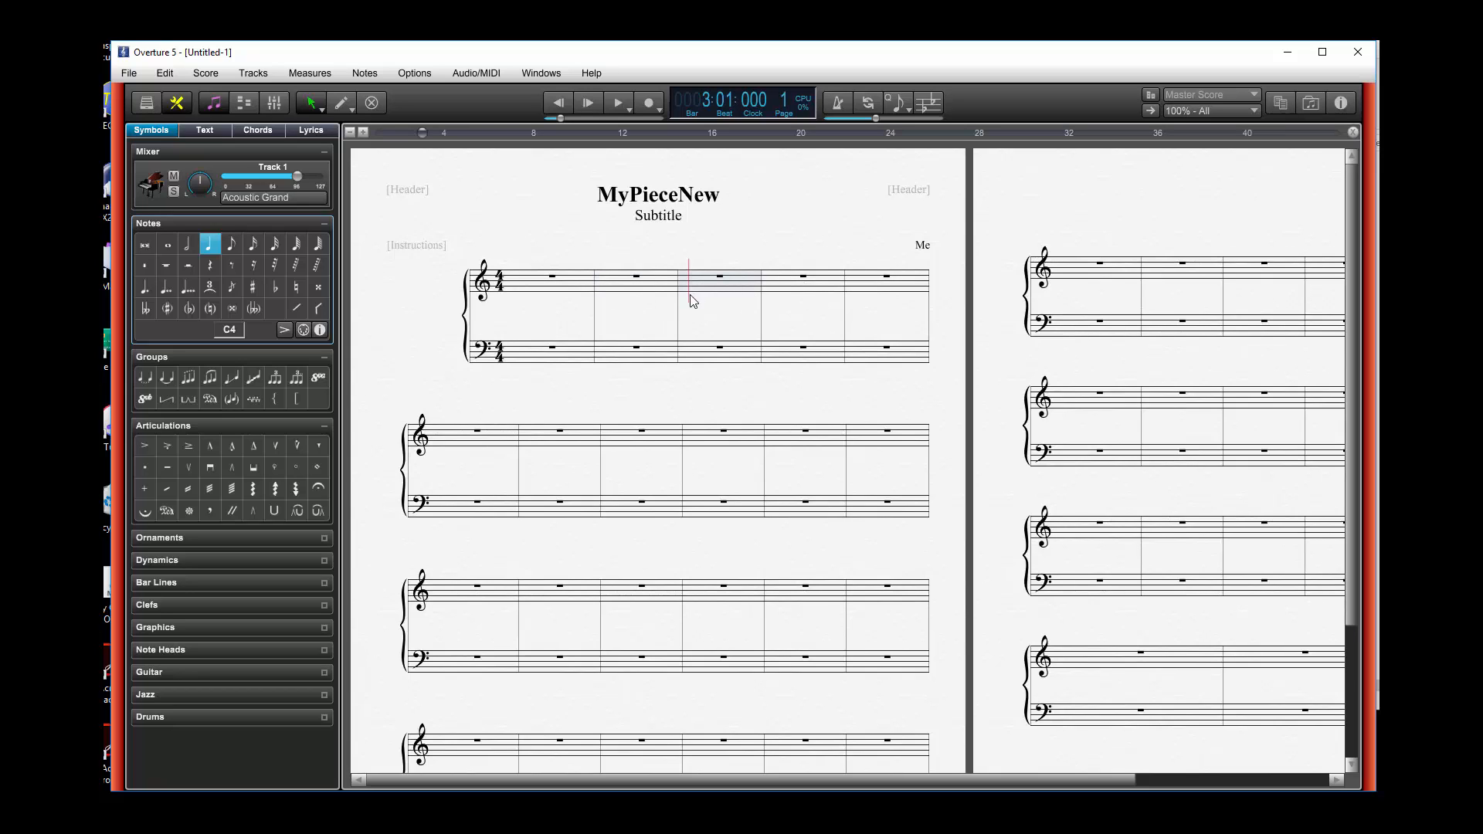
left_click(511, 292)
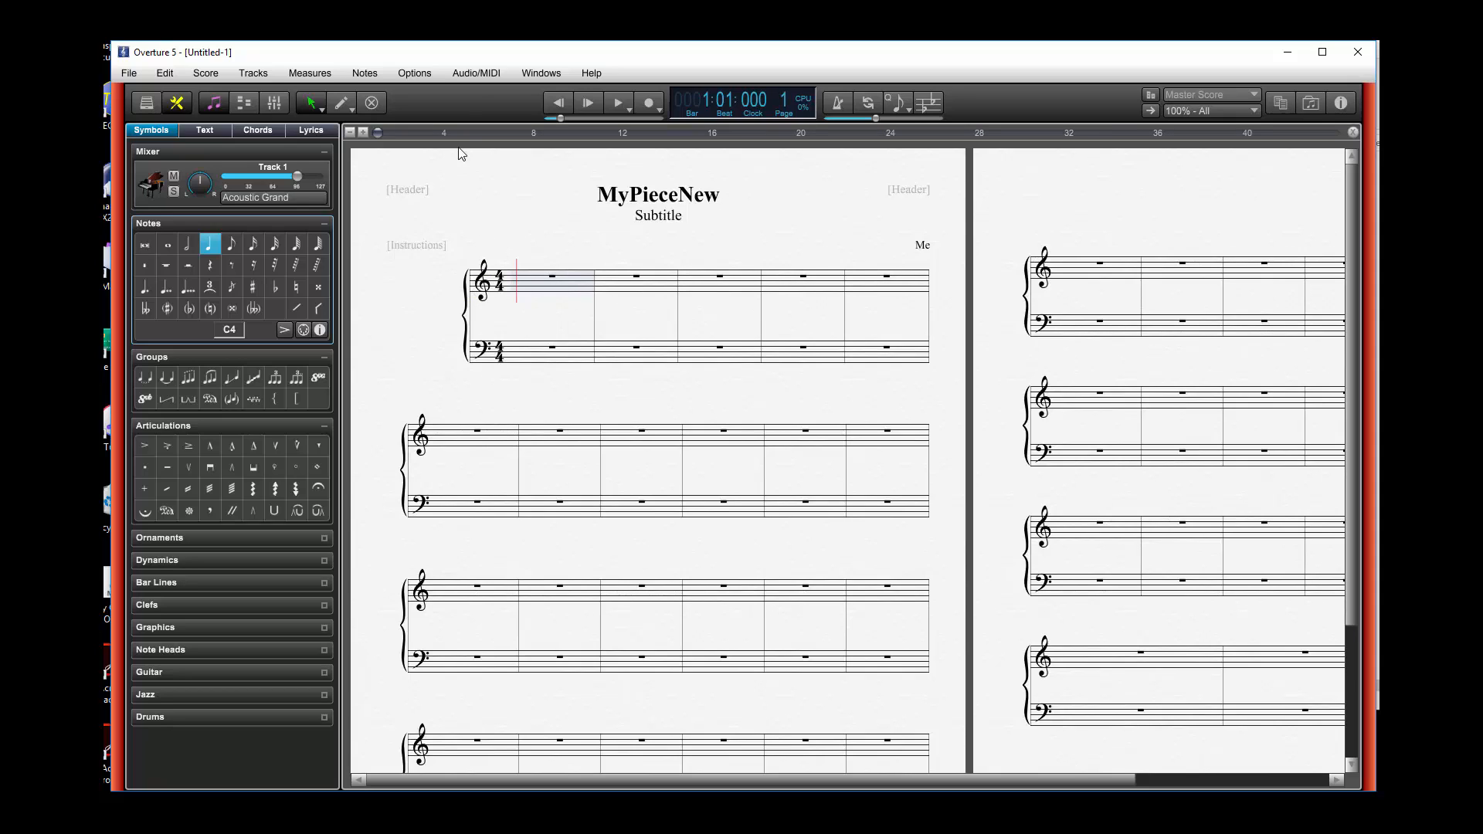
Review the audio device, output, sample rate and buffer size in the audio settings.
left_click(477, 73)
left_click(479, 90)
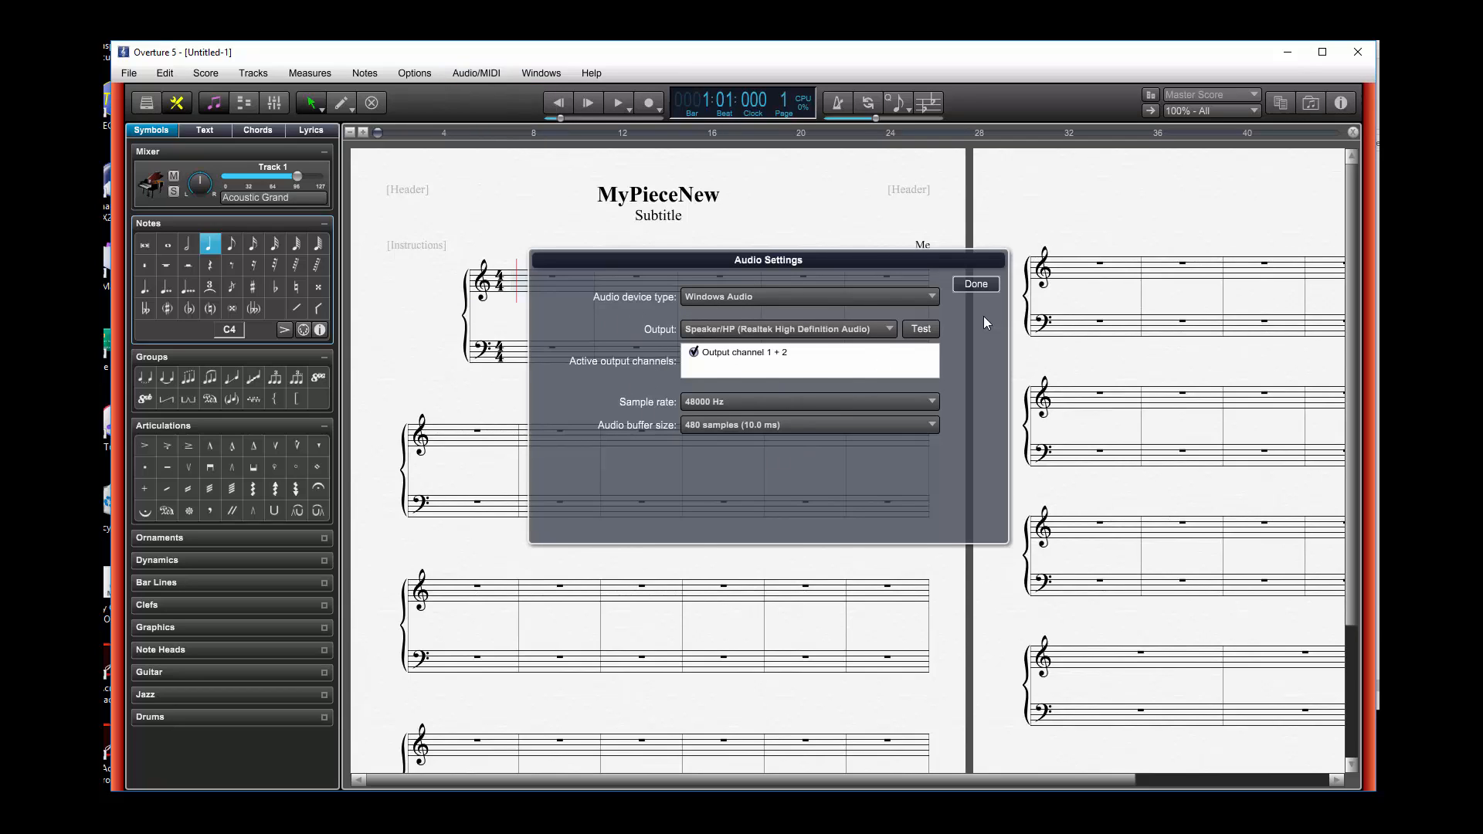
left_click(977, 284)
Review the MIDI input and output devices, toggling the nanoKEY 1 KEYBOARD input off and back on.
left_click(479, 74)
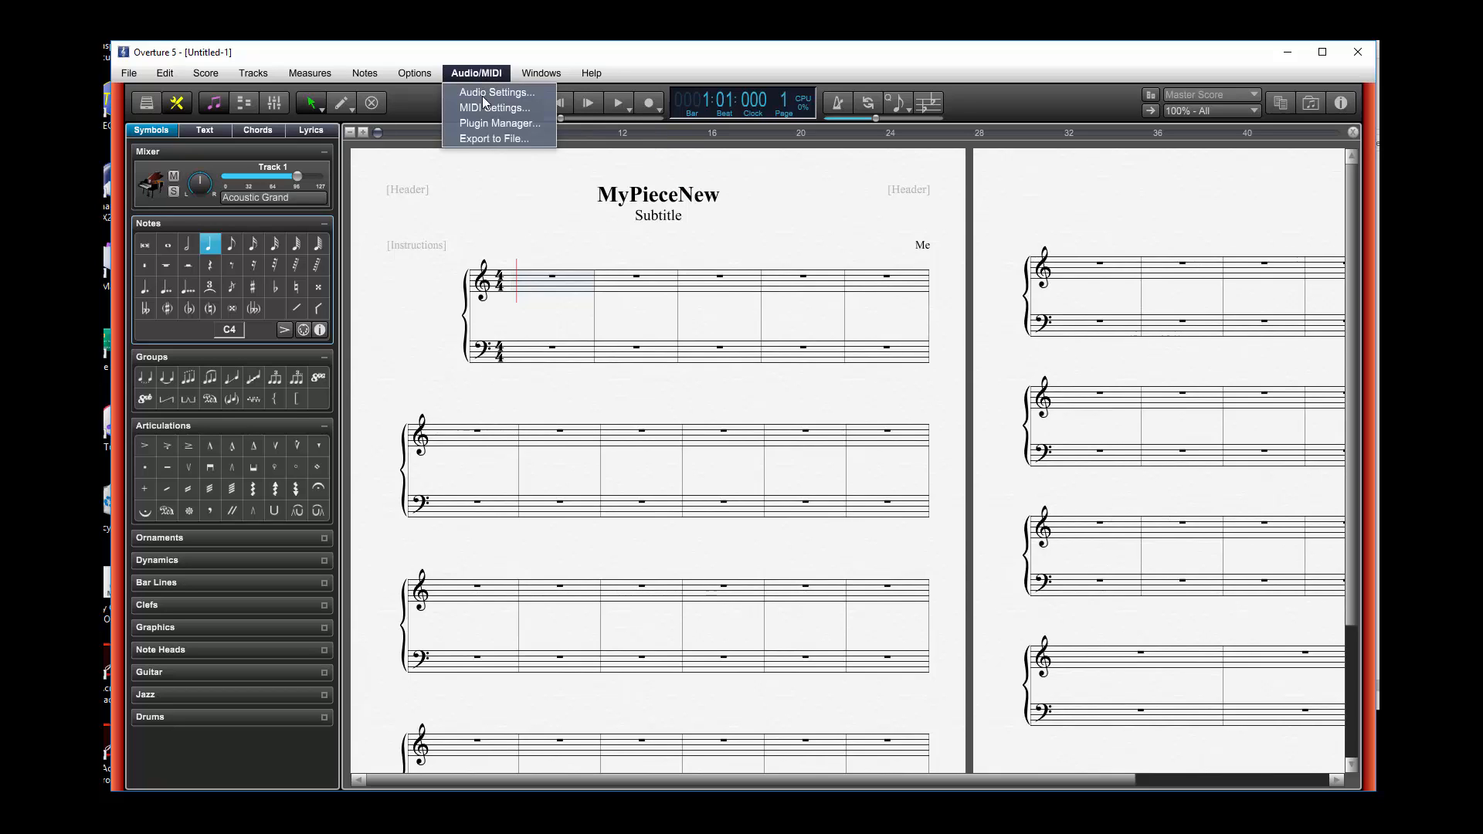
left_click(484, 104)
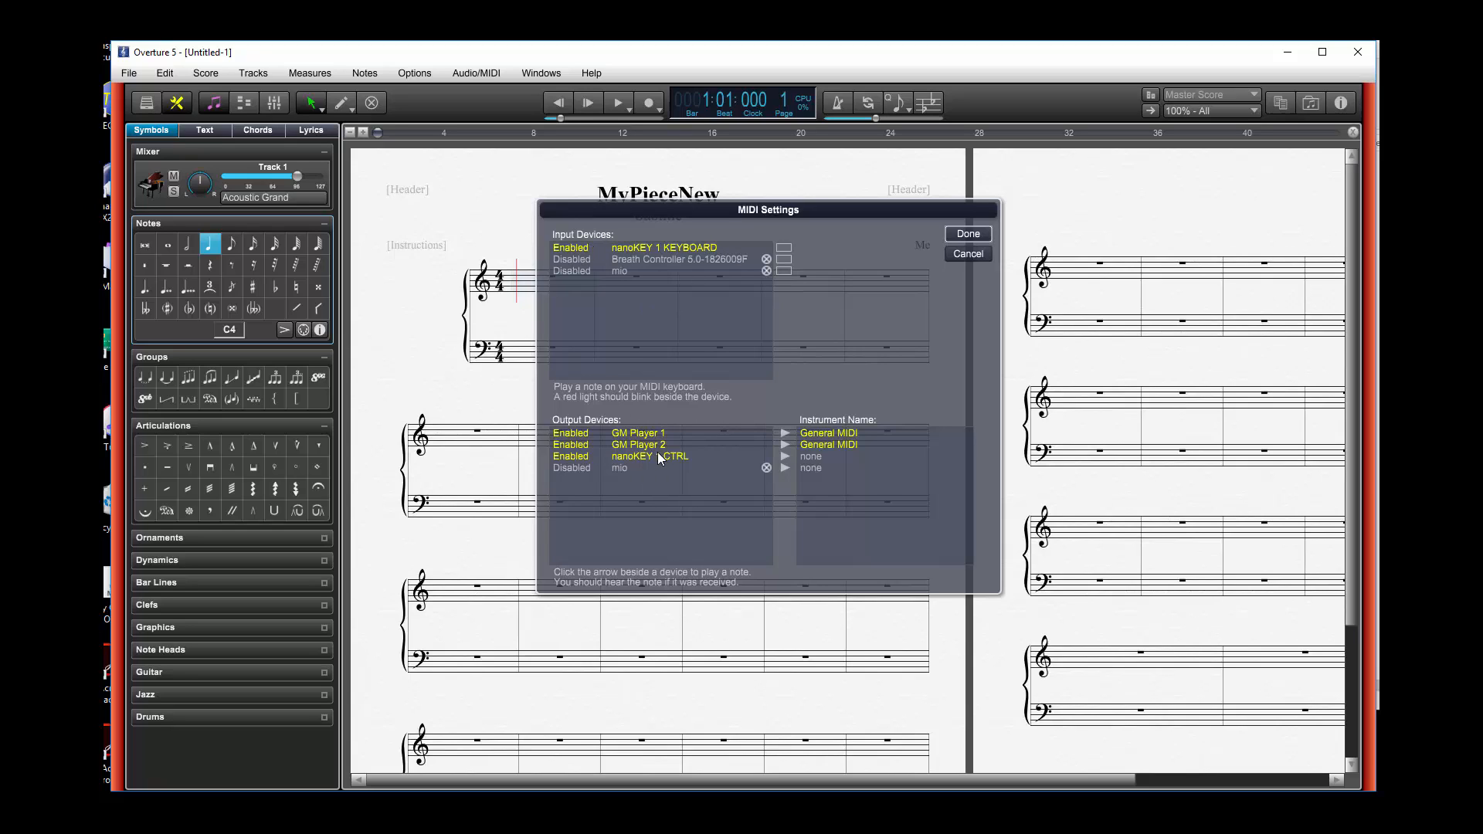
left_click(572, 247)
left_click(579, 250)
left_click(968, 234)
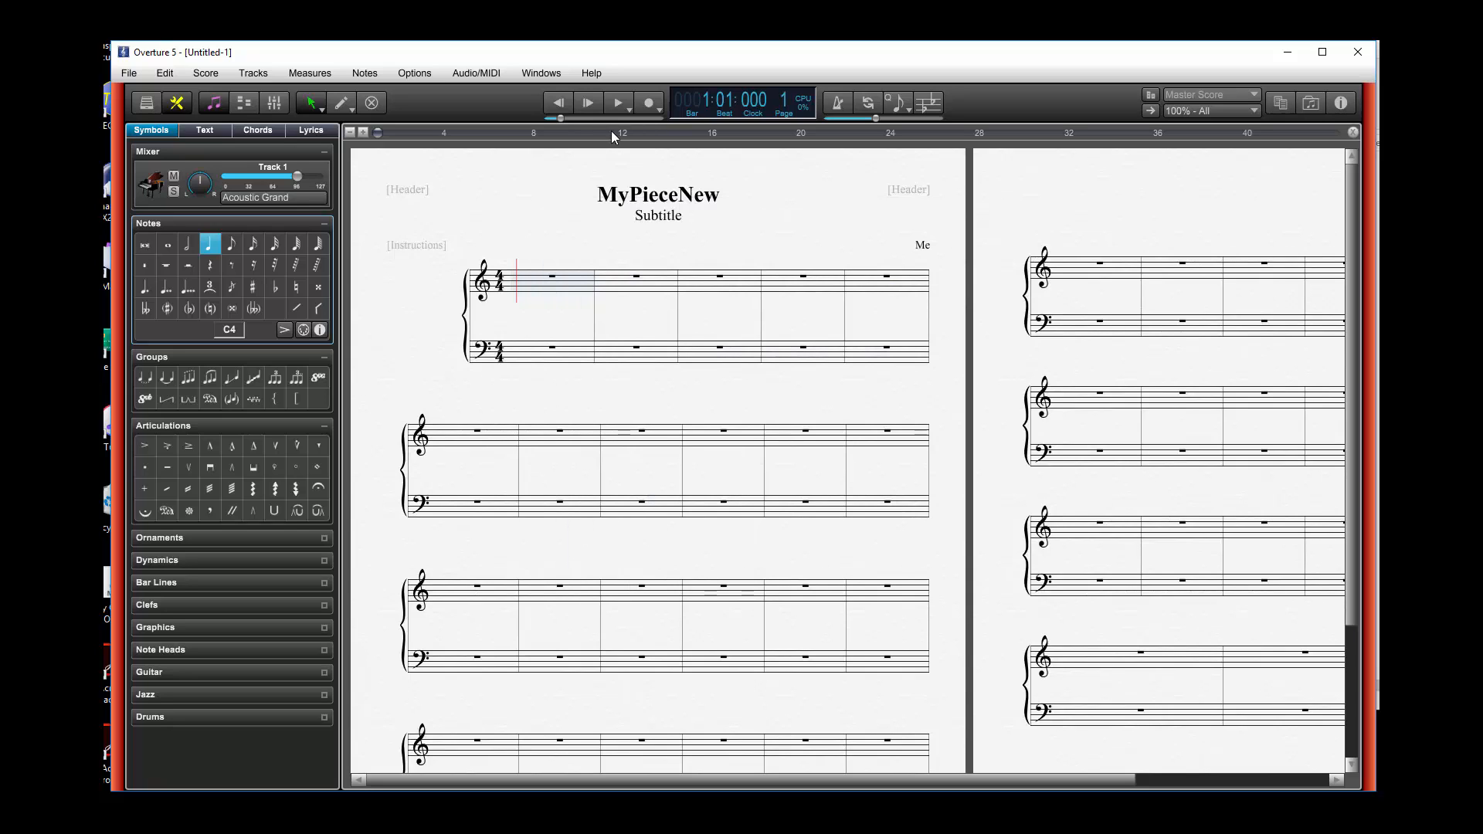
Toggle the Keyboard Thru MIDI option.
left_click(479, 72)
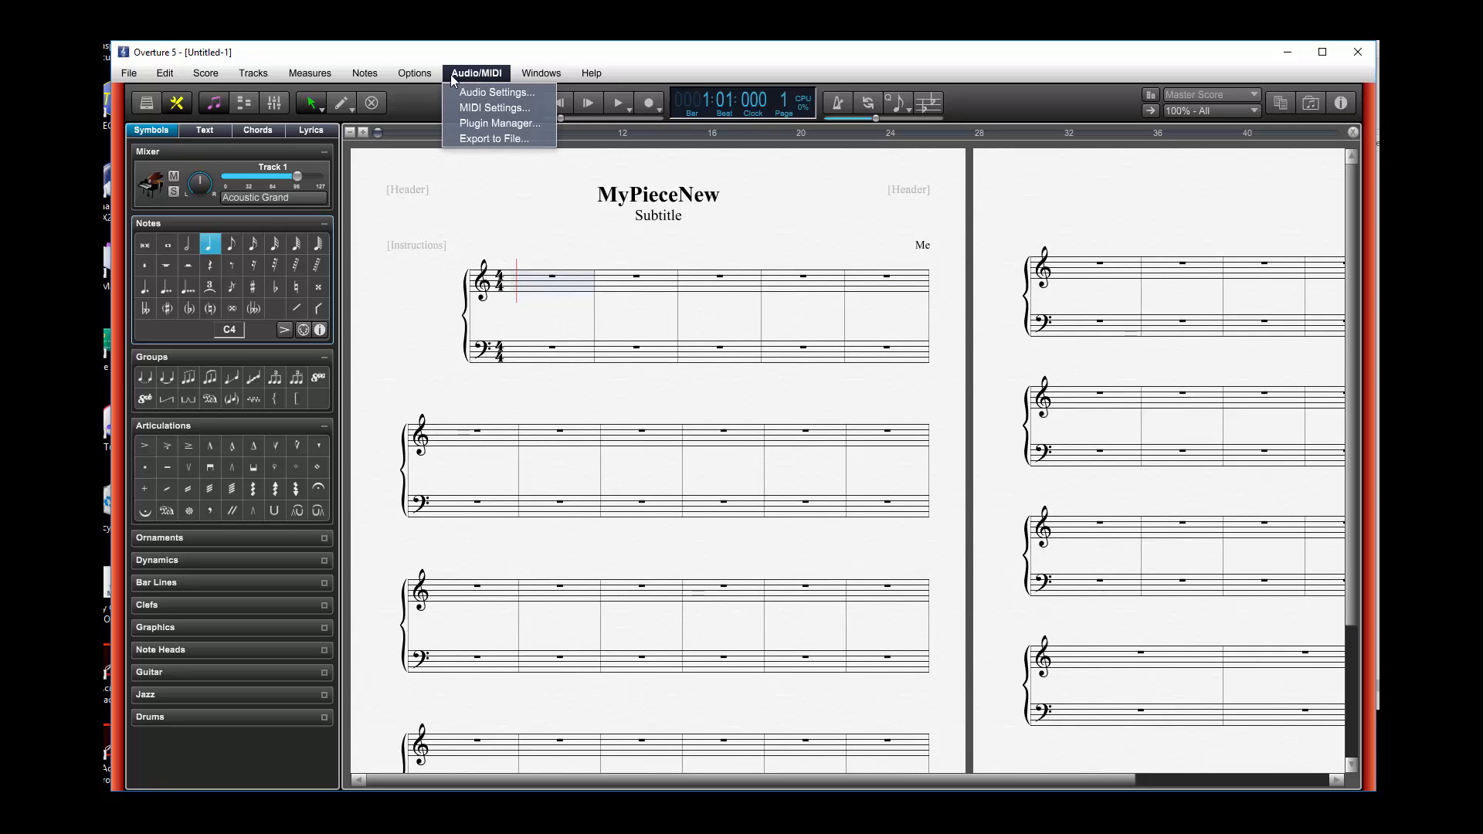
mouse_move(419, 77)
mouse_move(426, 122)
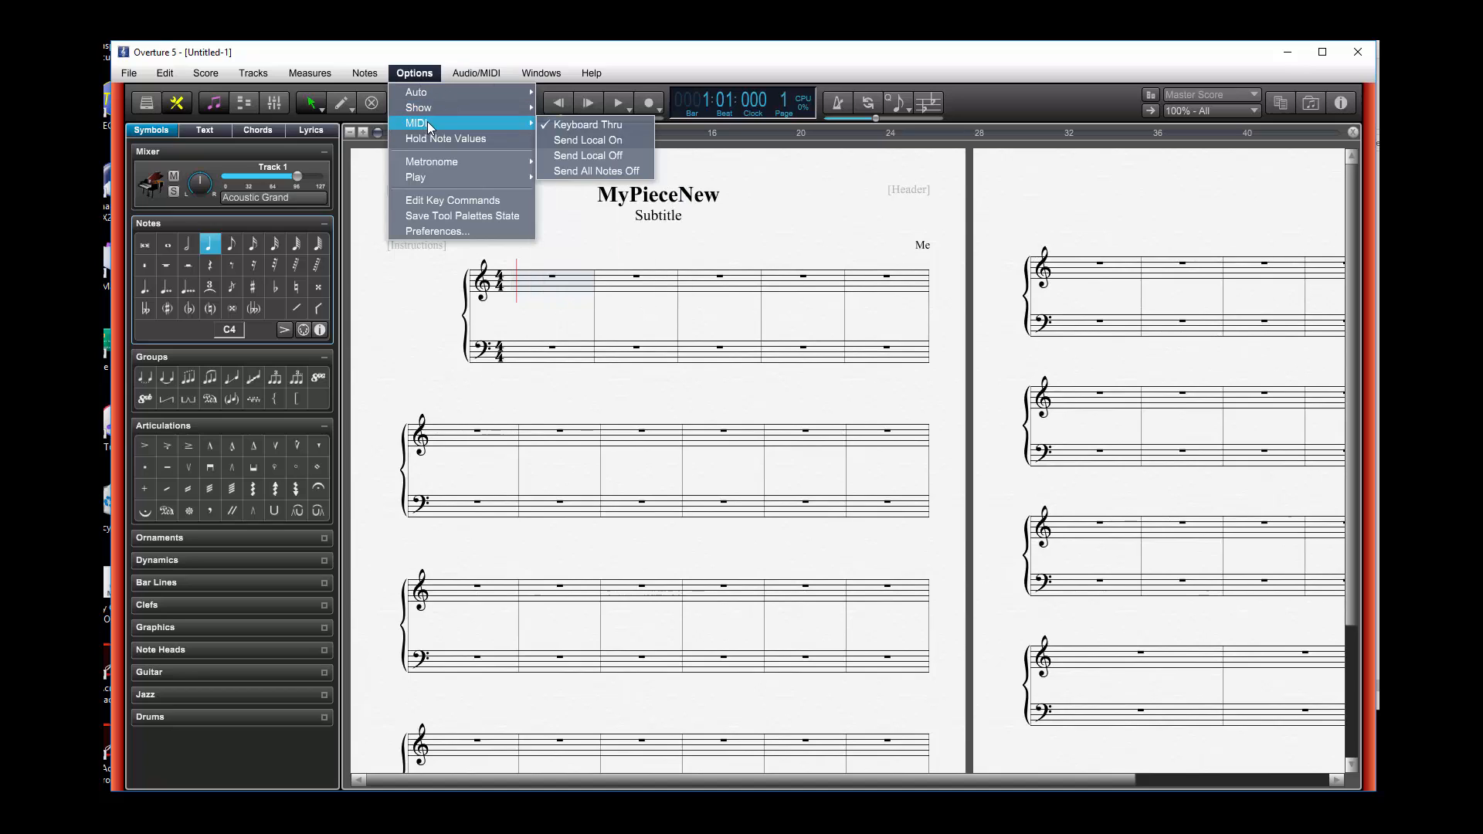
left_click(564, 125)
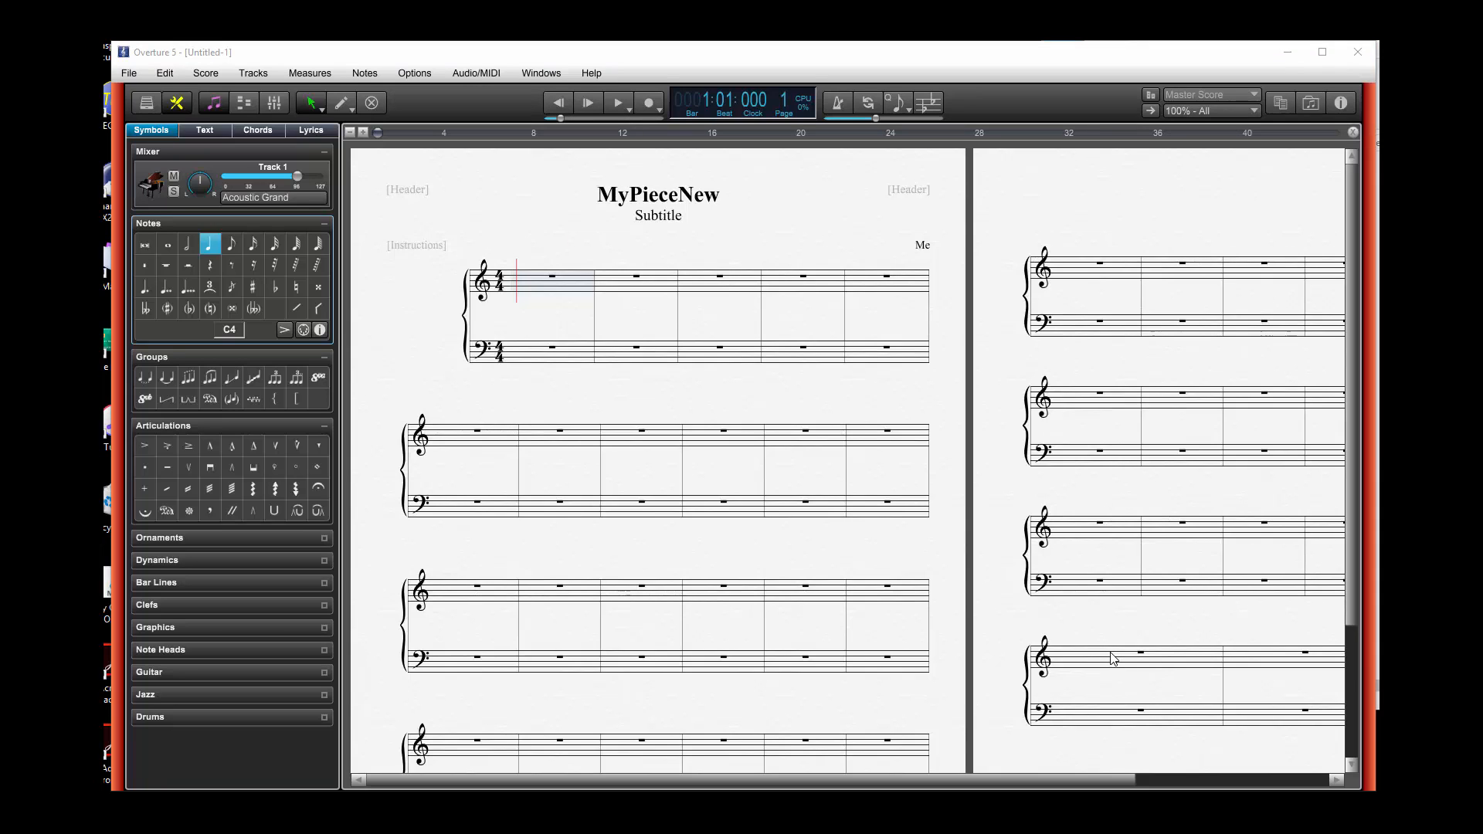
Open the Plugin Manager and review the VST 2.x and VST 3.x plugin paths, leaving the VST 2.x folder as it is.
left_click(462, 74)
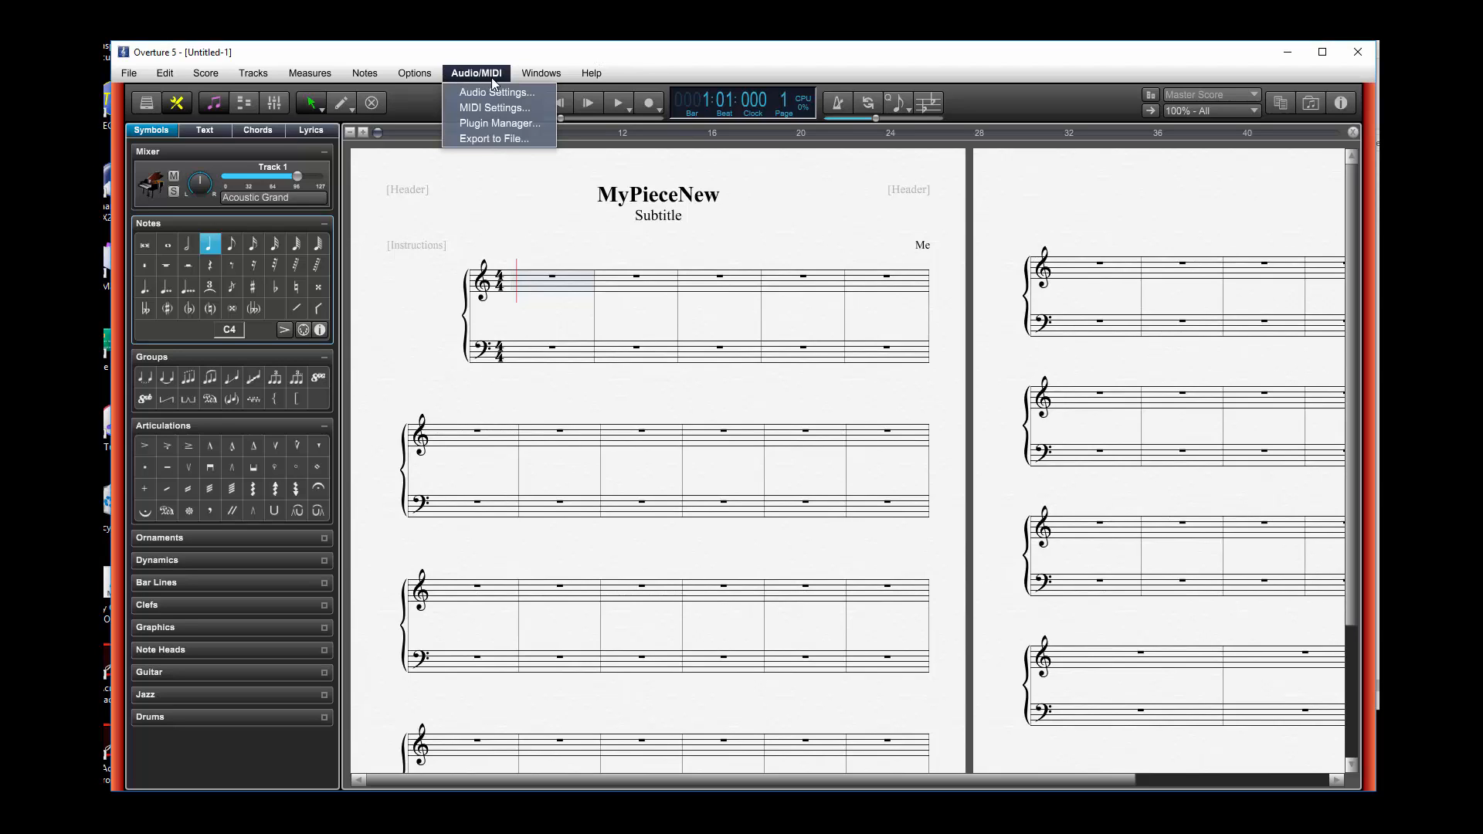
left_click(493, 125)
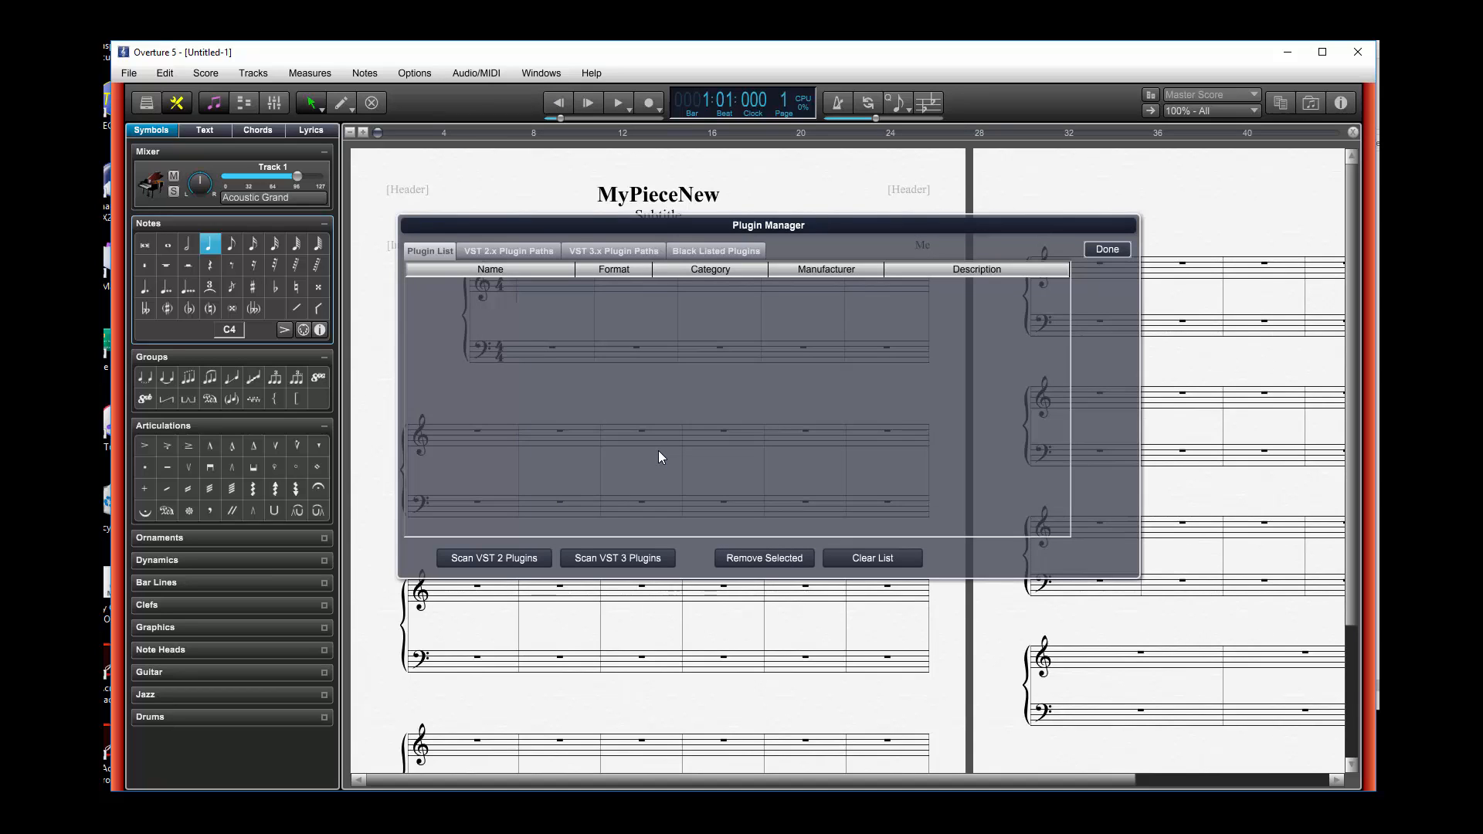
left_click(487, 252)
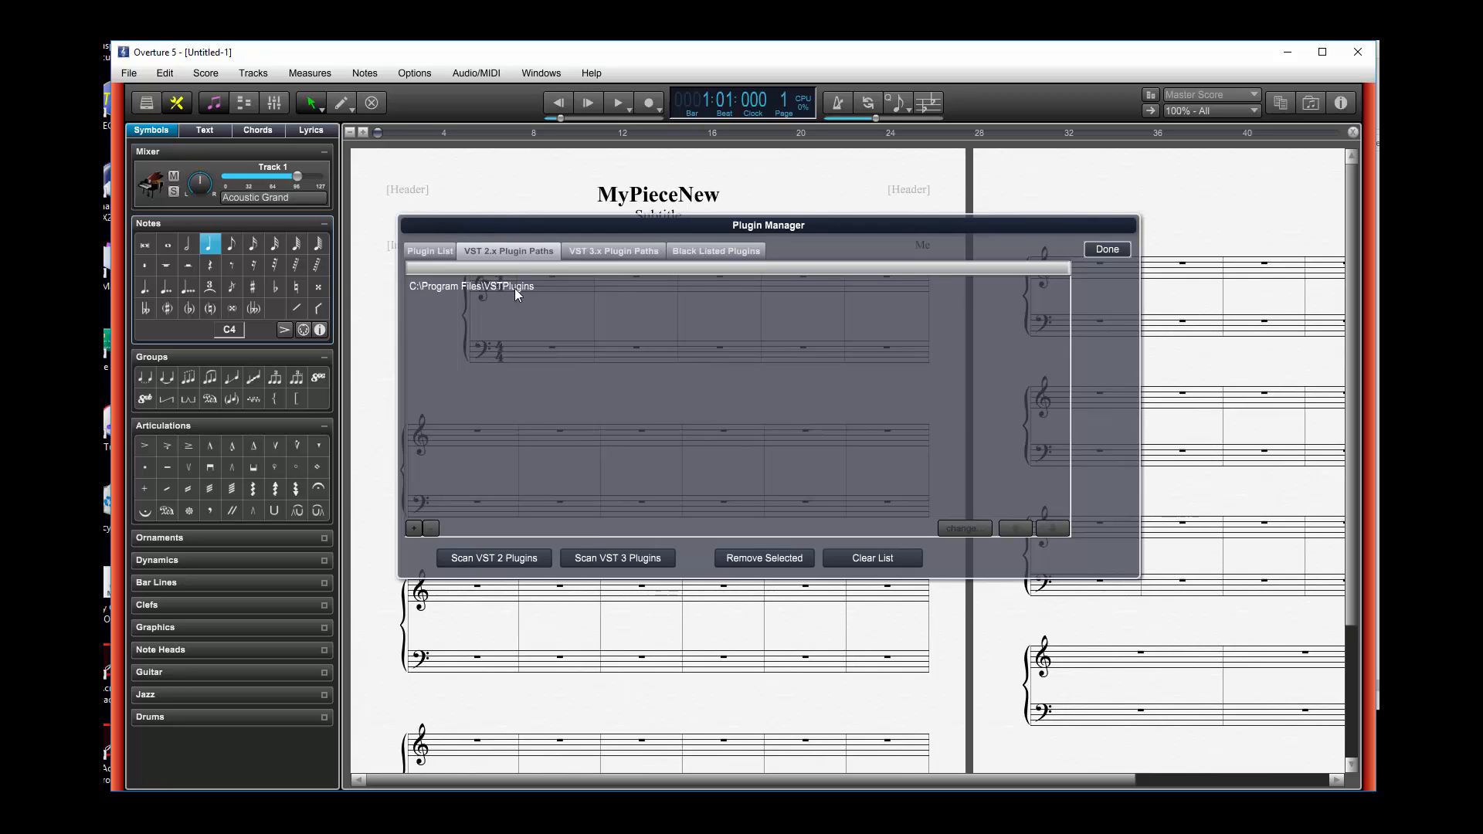
left_click(607, 253)
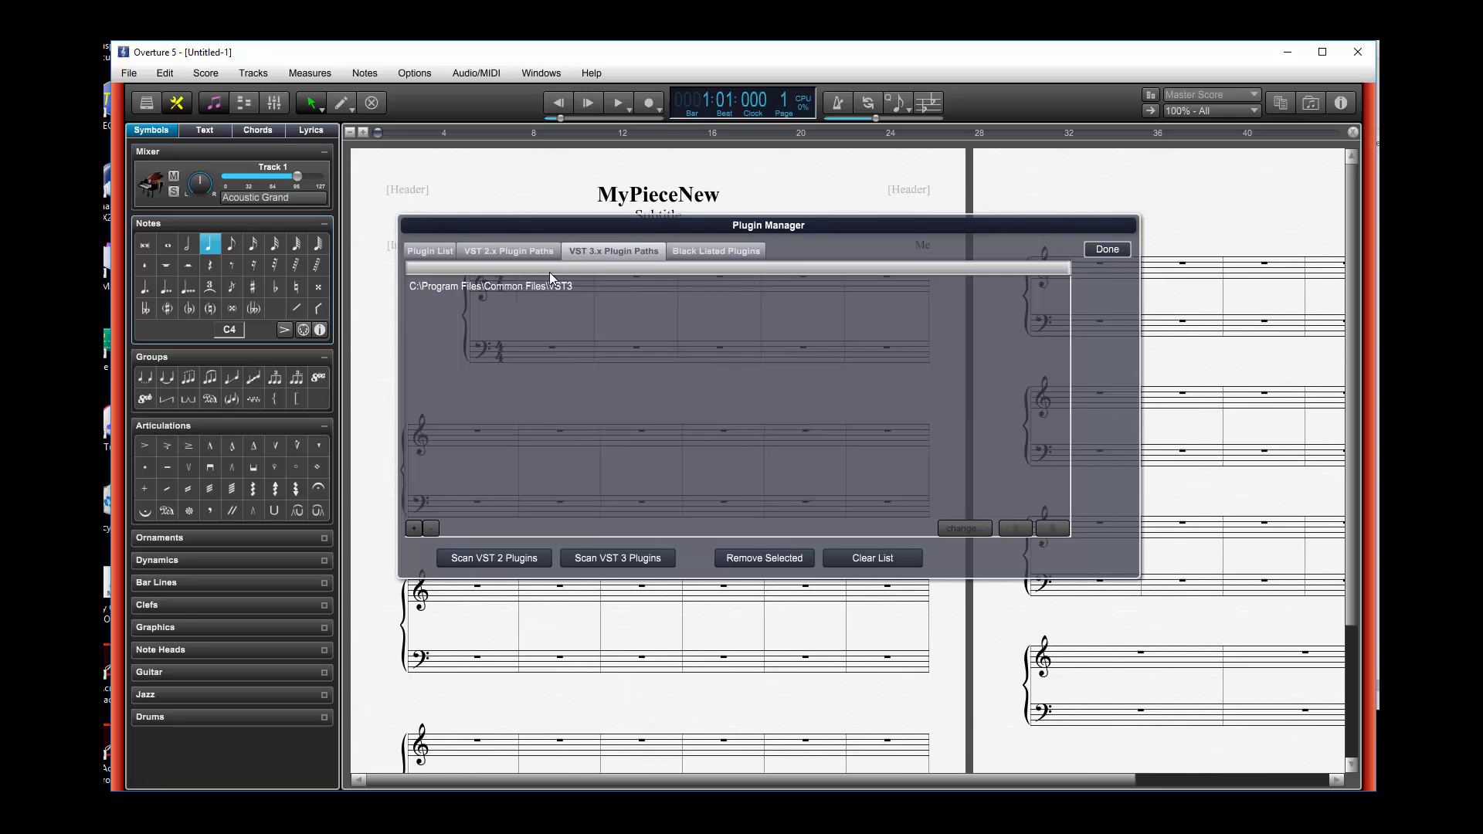
left_click(508, 253)
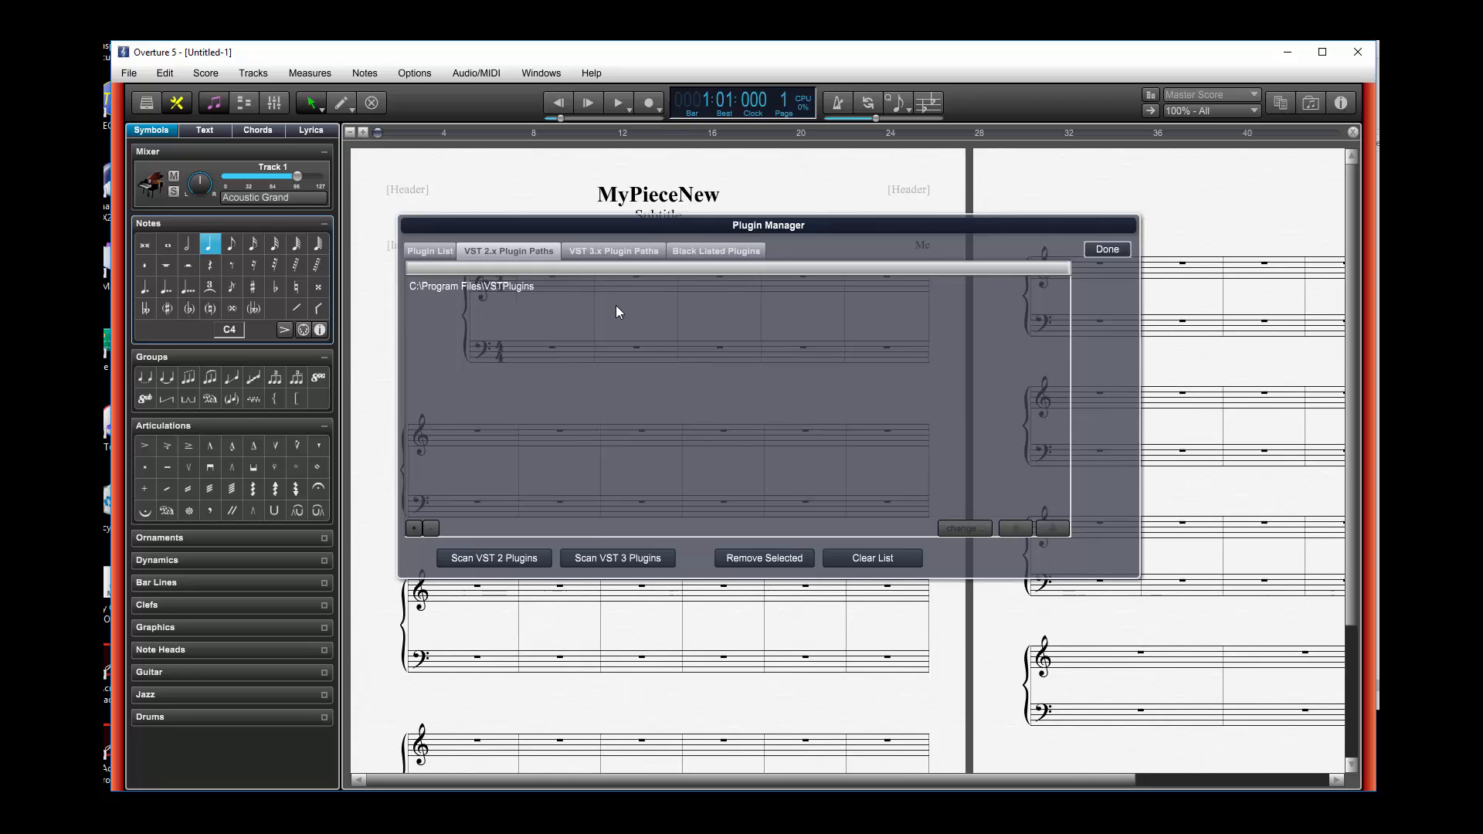
double_click(489, 287)
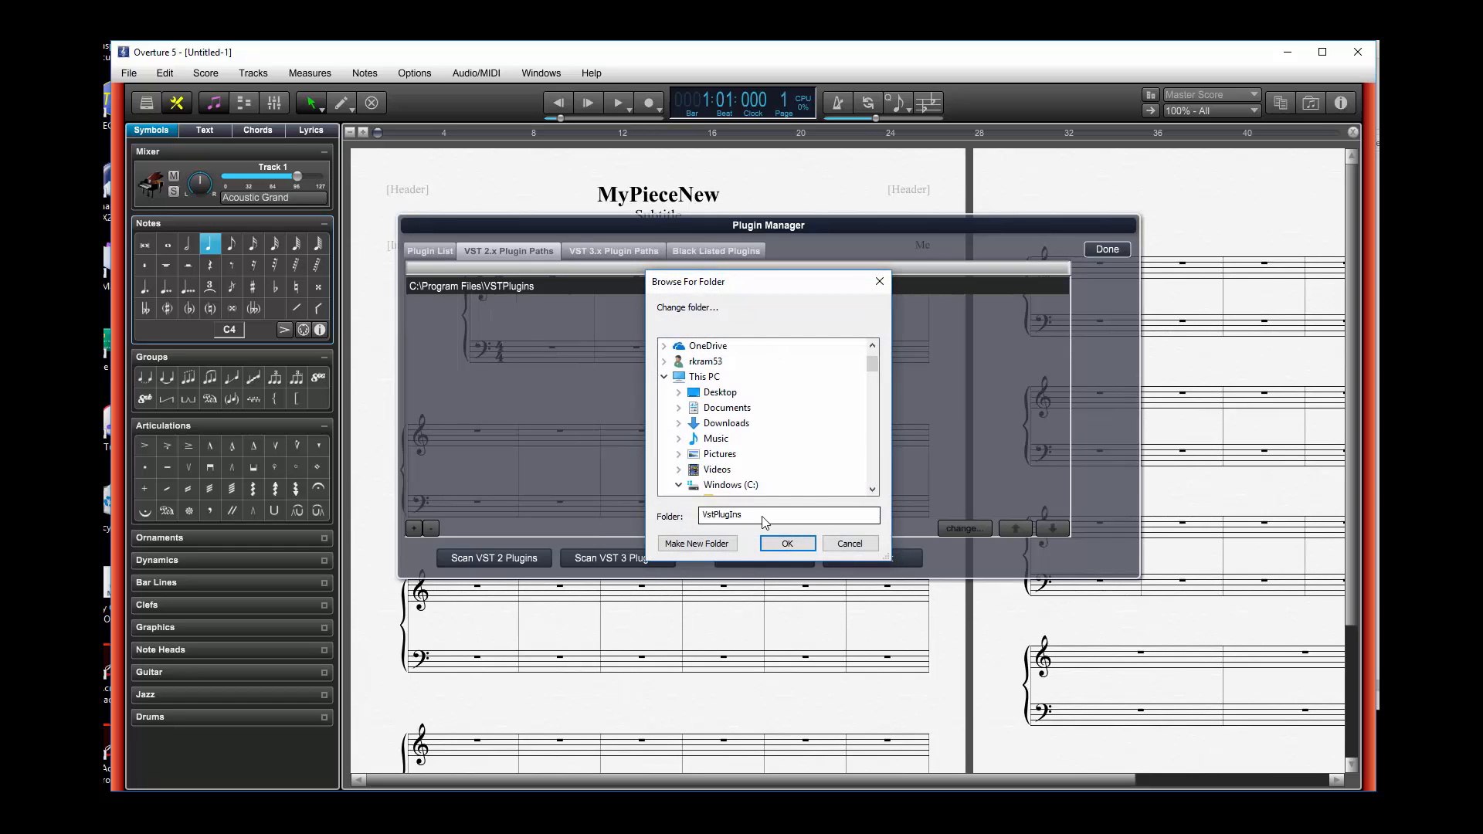
left_click(859, 542)
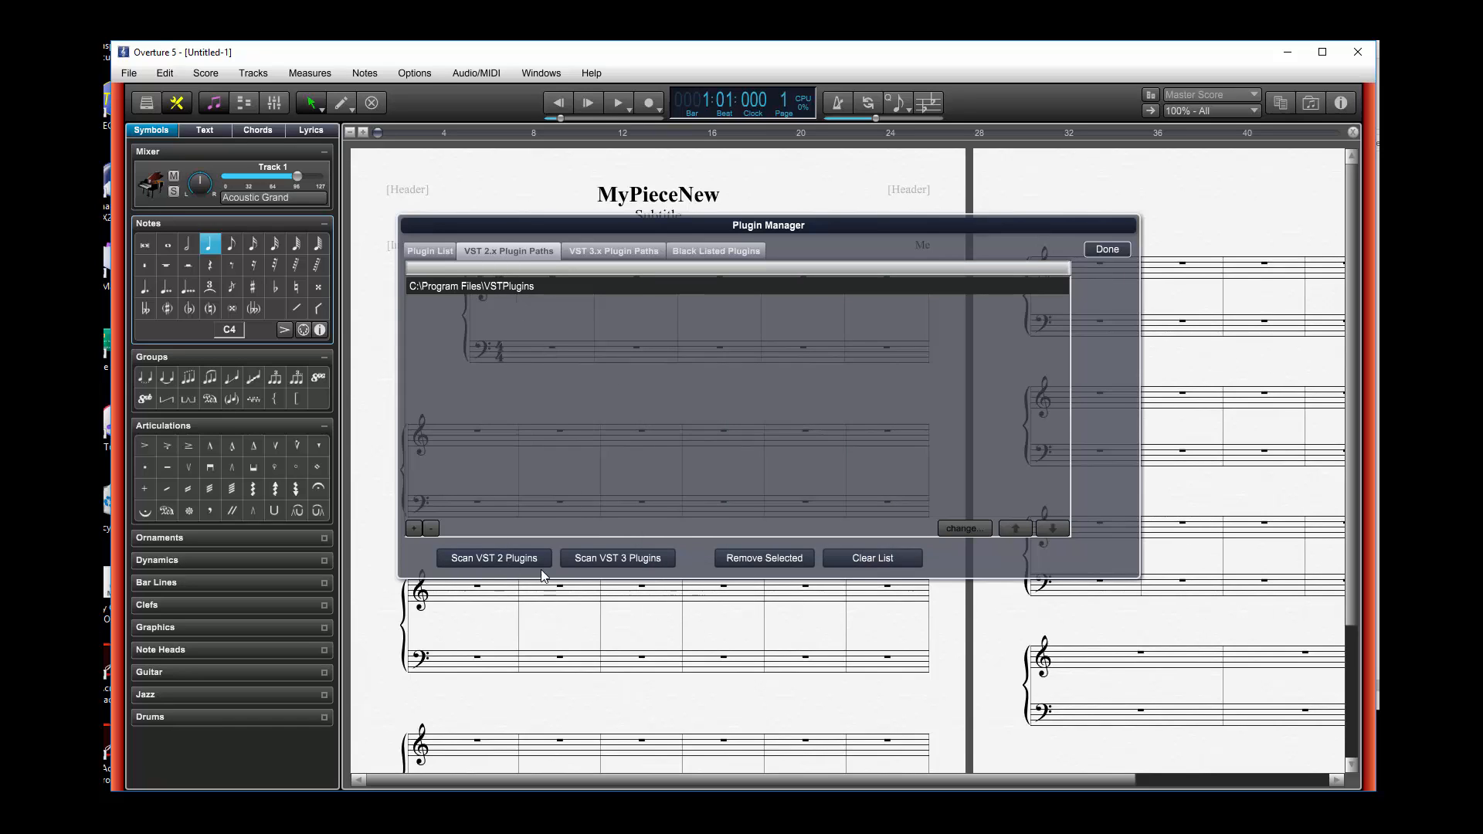
Scan for VST 2 plugins and dismiss the activation error and the scan report.
left_click(473, 558)
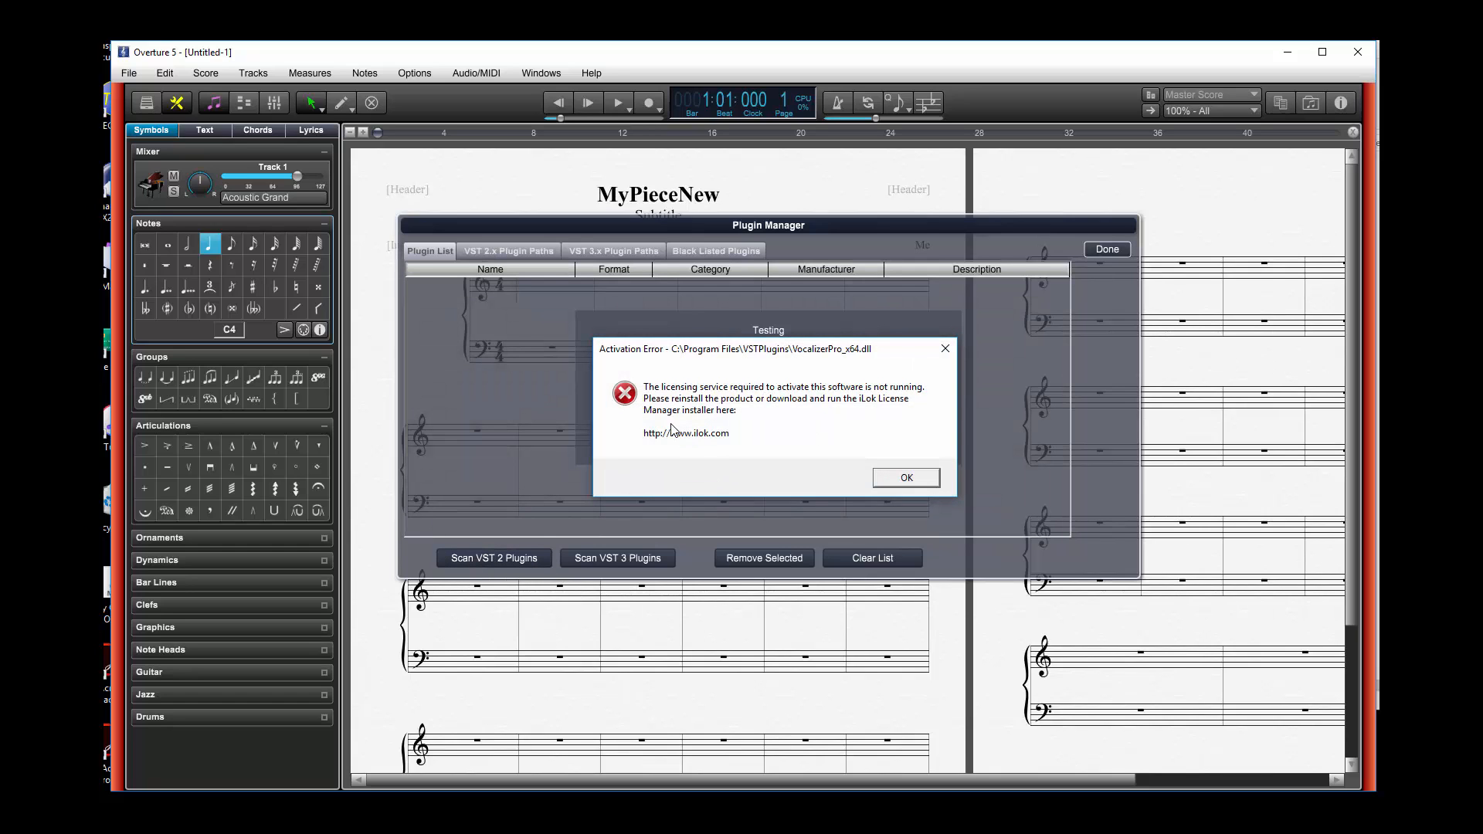
left_click(916, 473)
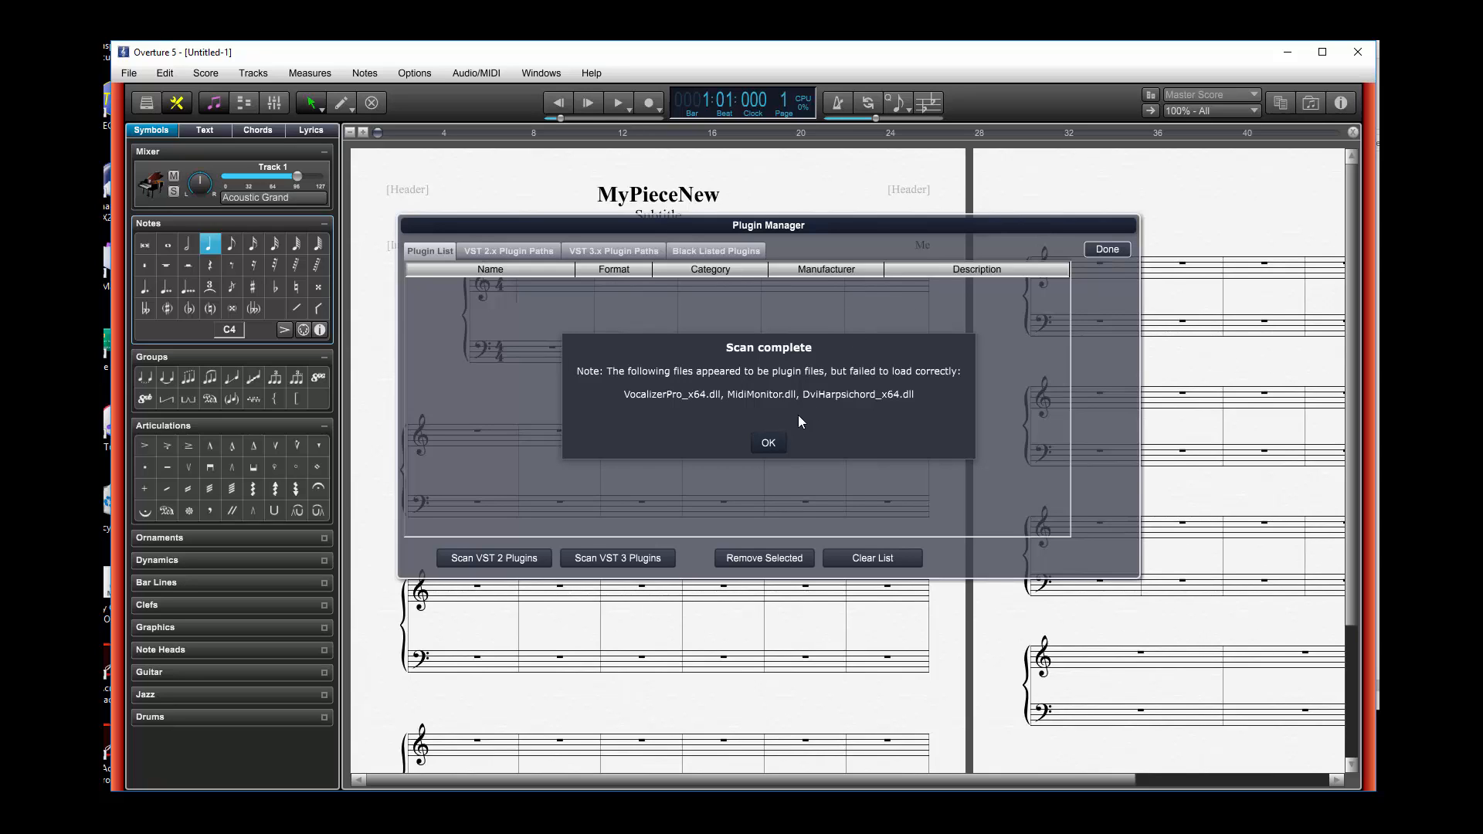
left_click(770, 443)
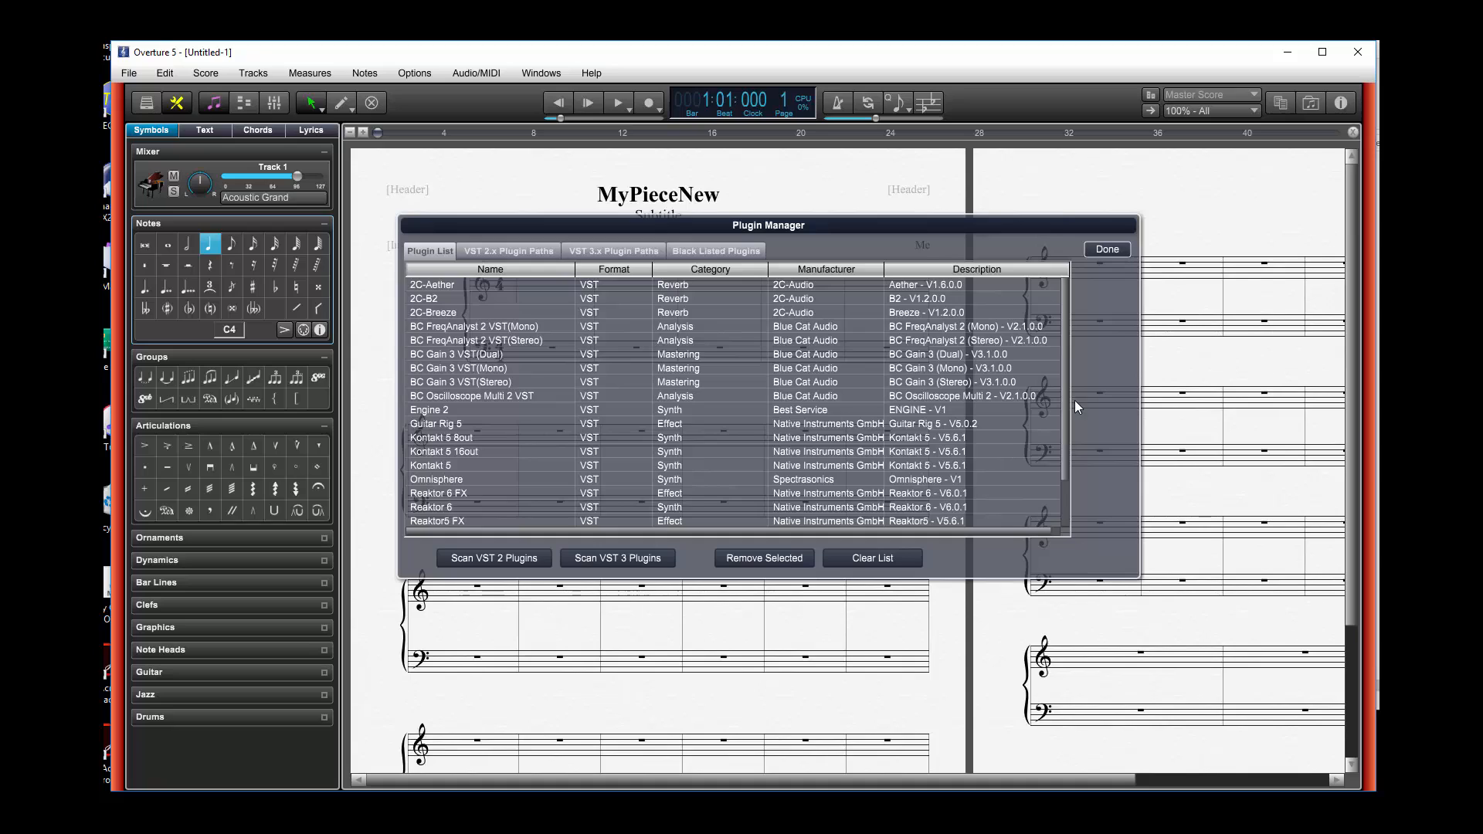
Remove the Guitar Rig 5 plugin from the plugin list and close the Plugin Manager.
left_click(1004, 424)
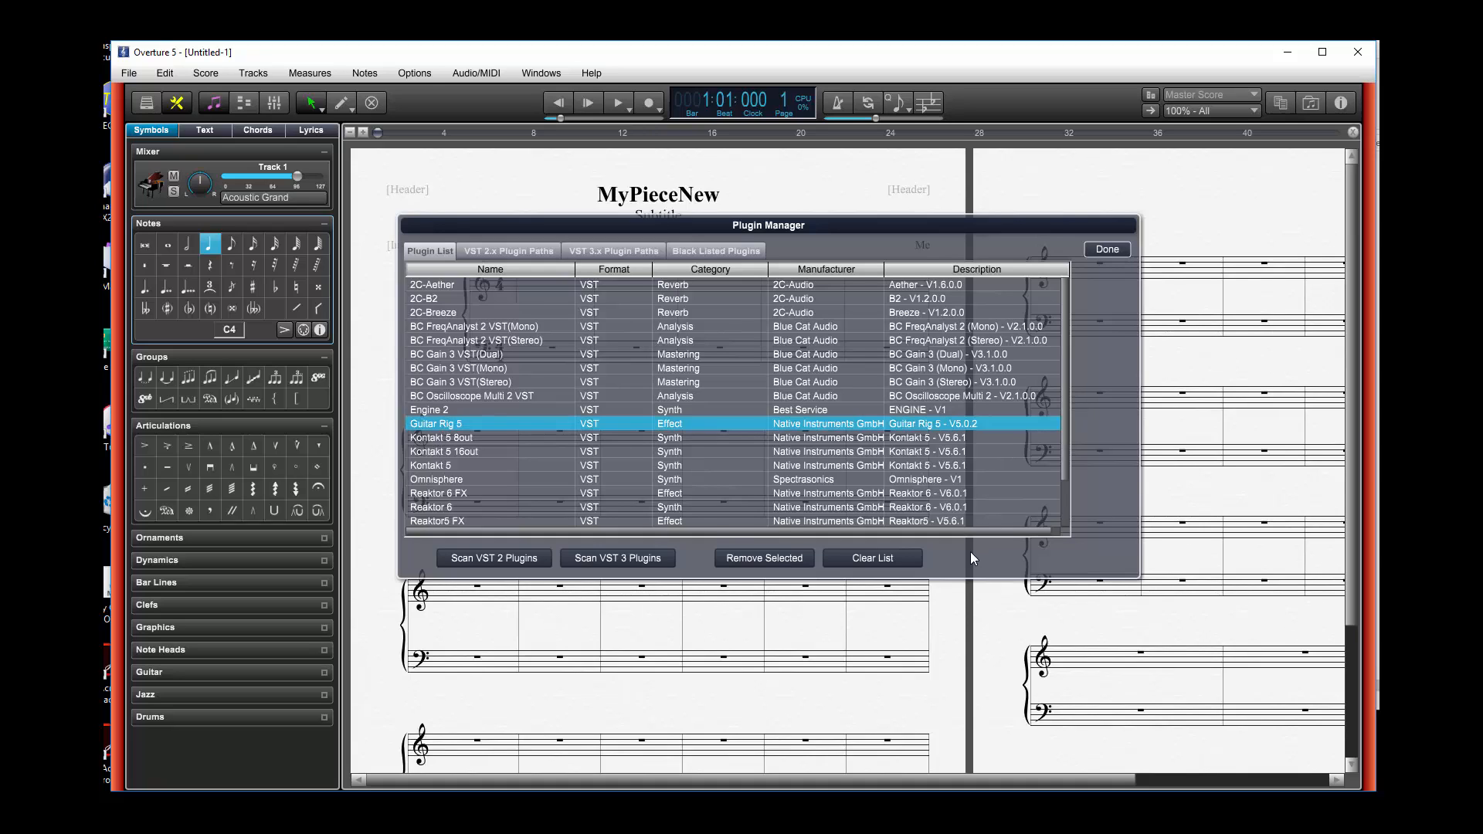
left_click(790, 559)
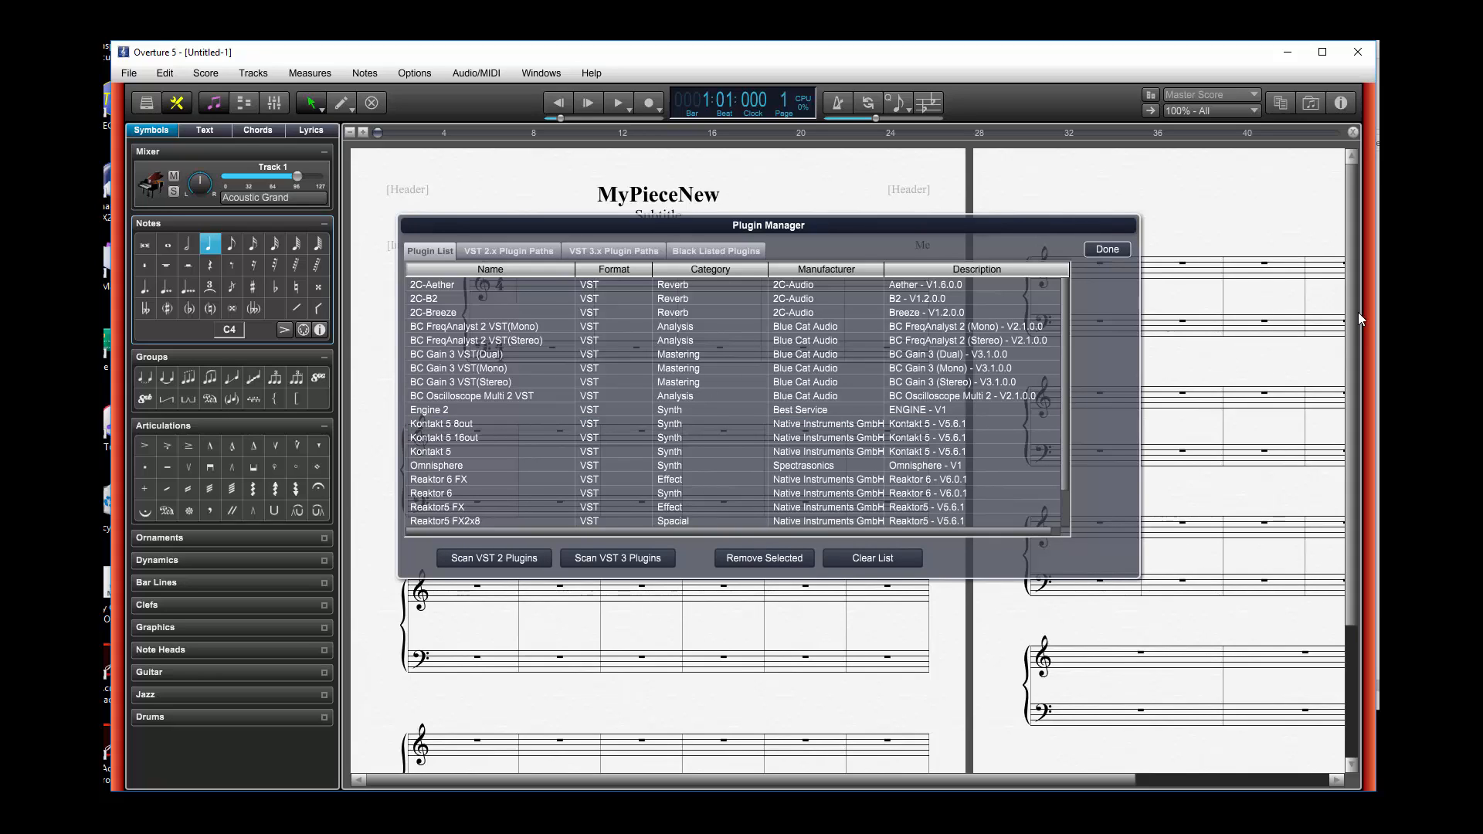
left_click(1107, 249)
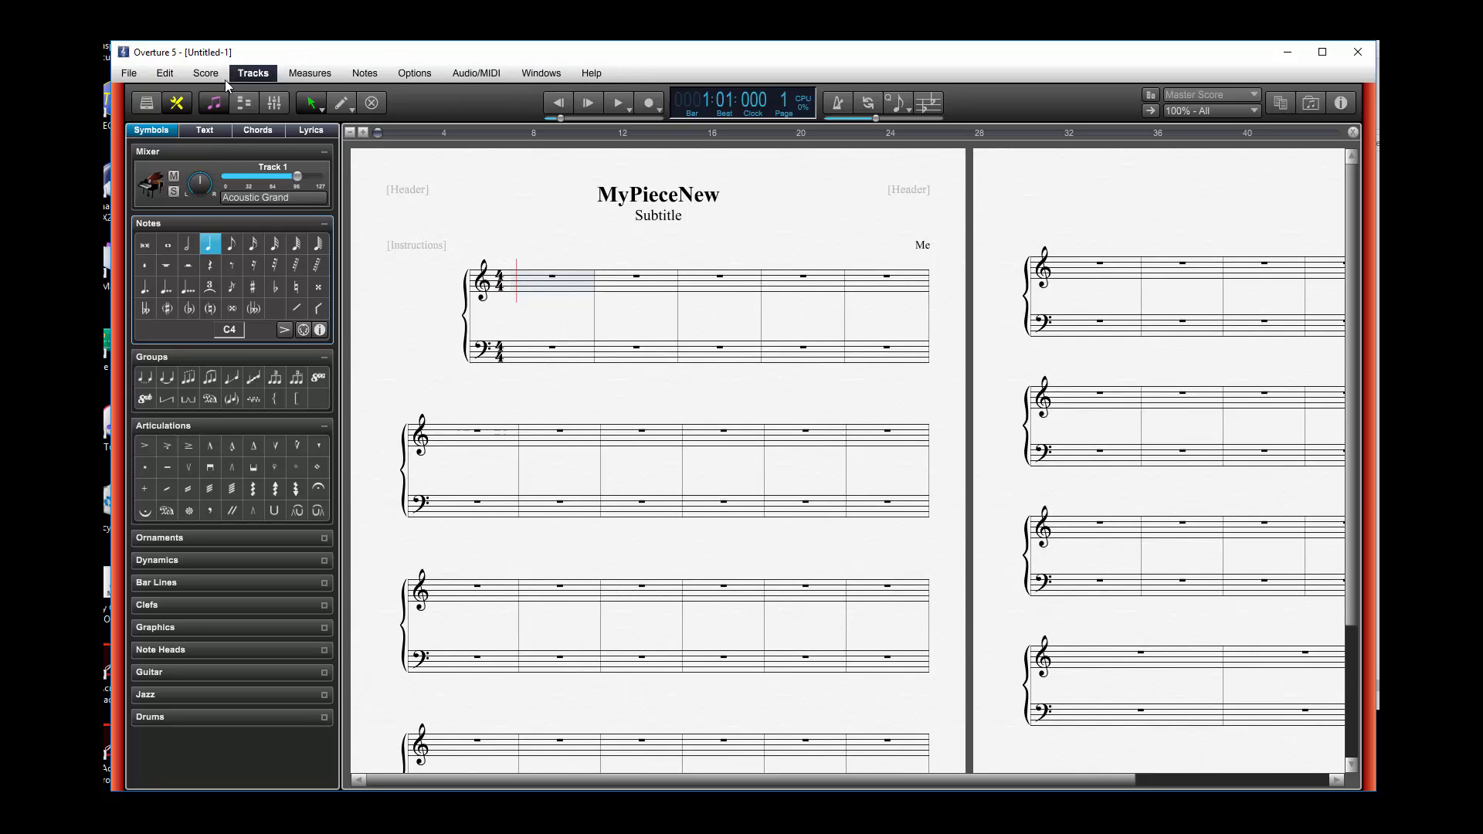
Review the available file, edit, score, track, measure, note, option, audio/MIDI and window commands.
left_click(138, 75)
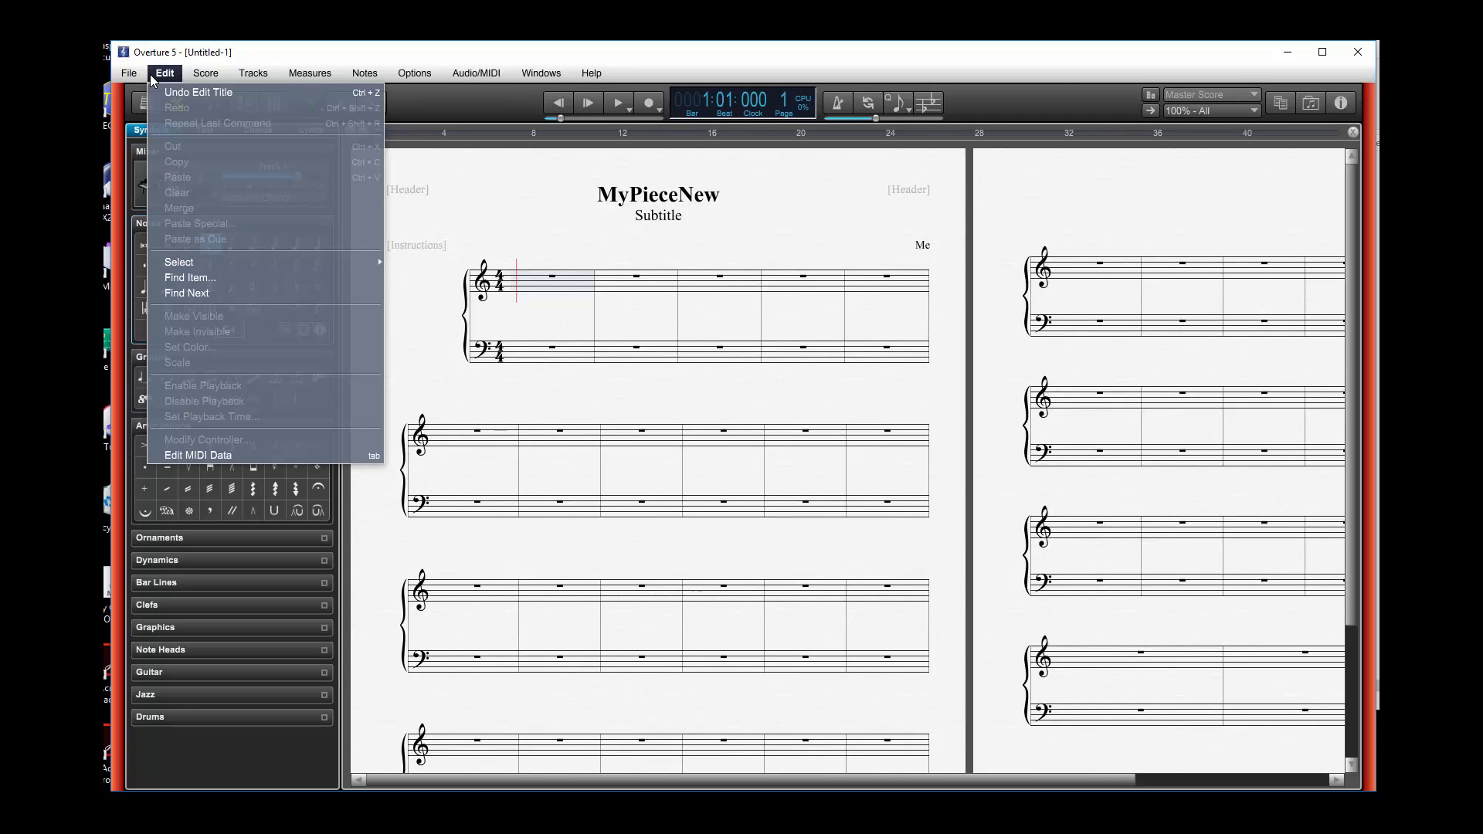
mouse_move(137, 74)
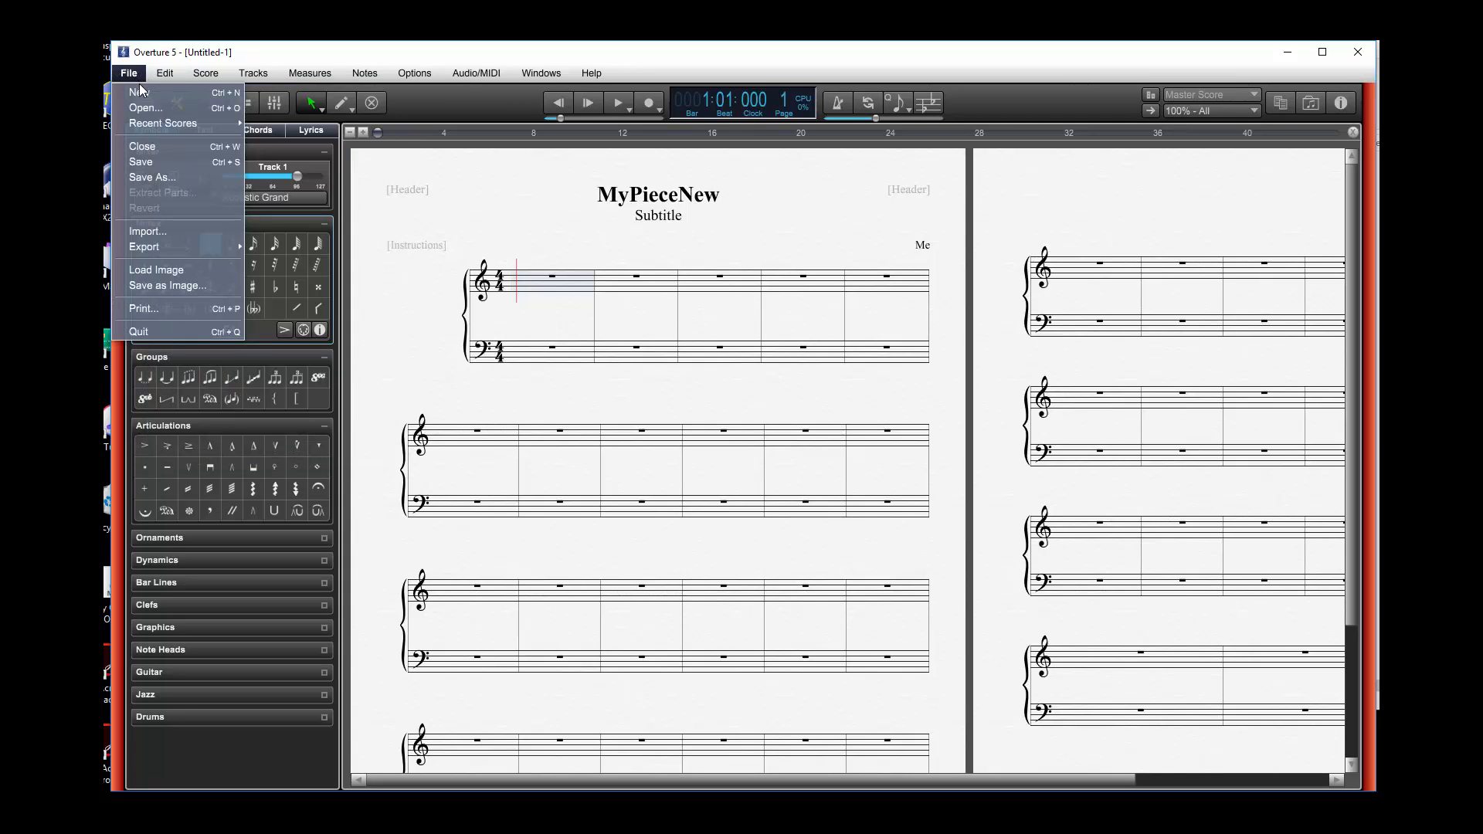
mouse_move(142, 126)
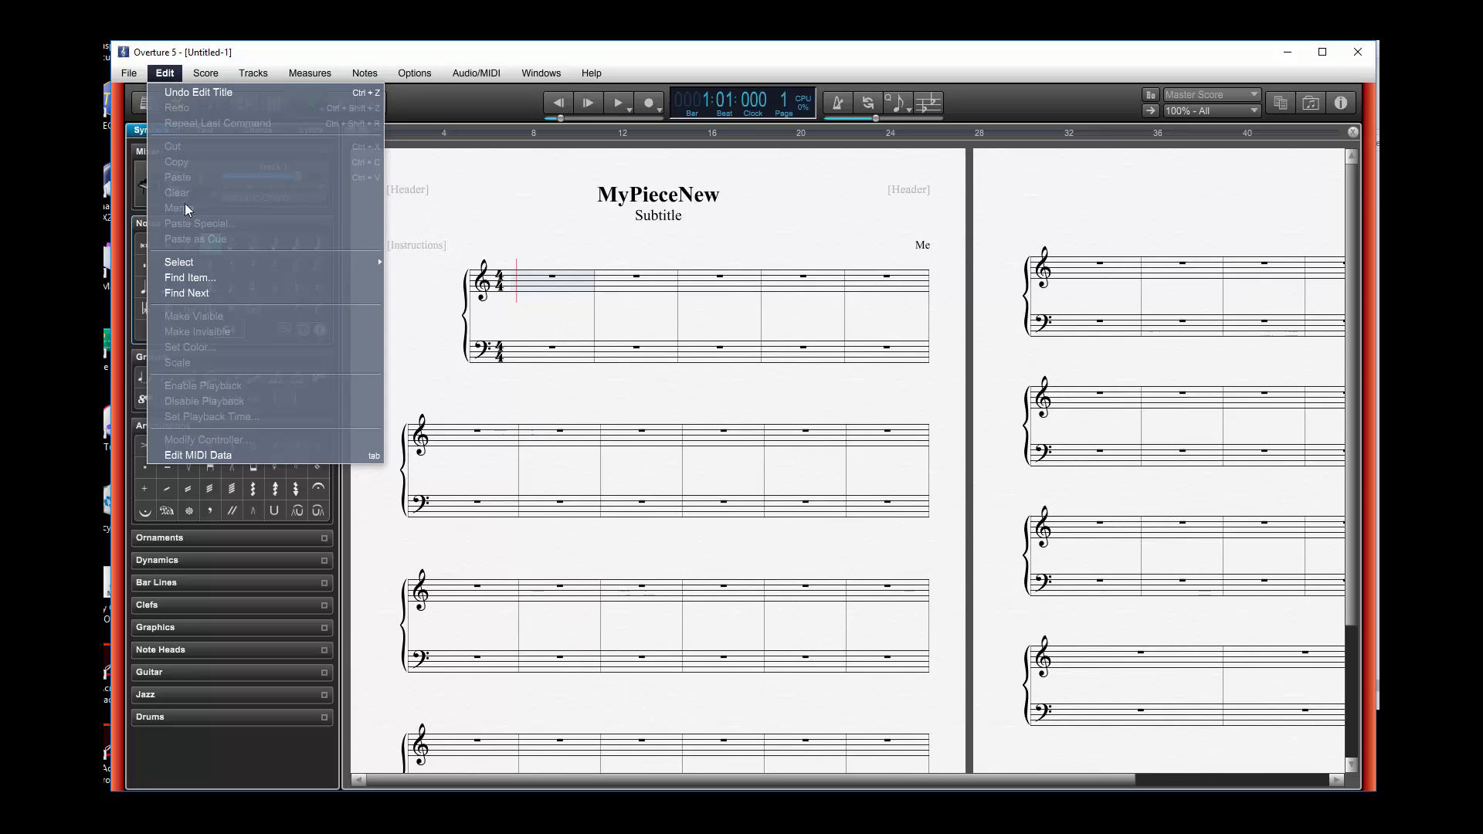
key("Right")
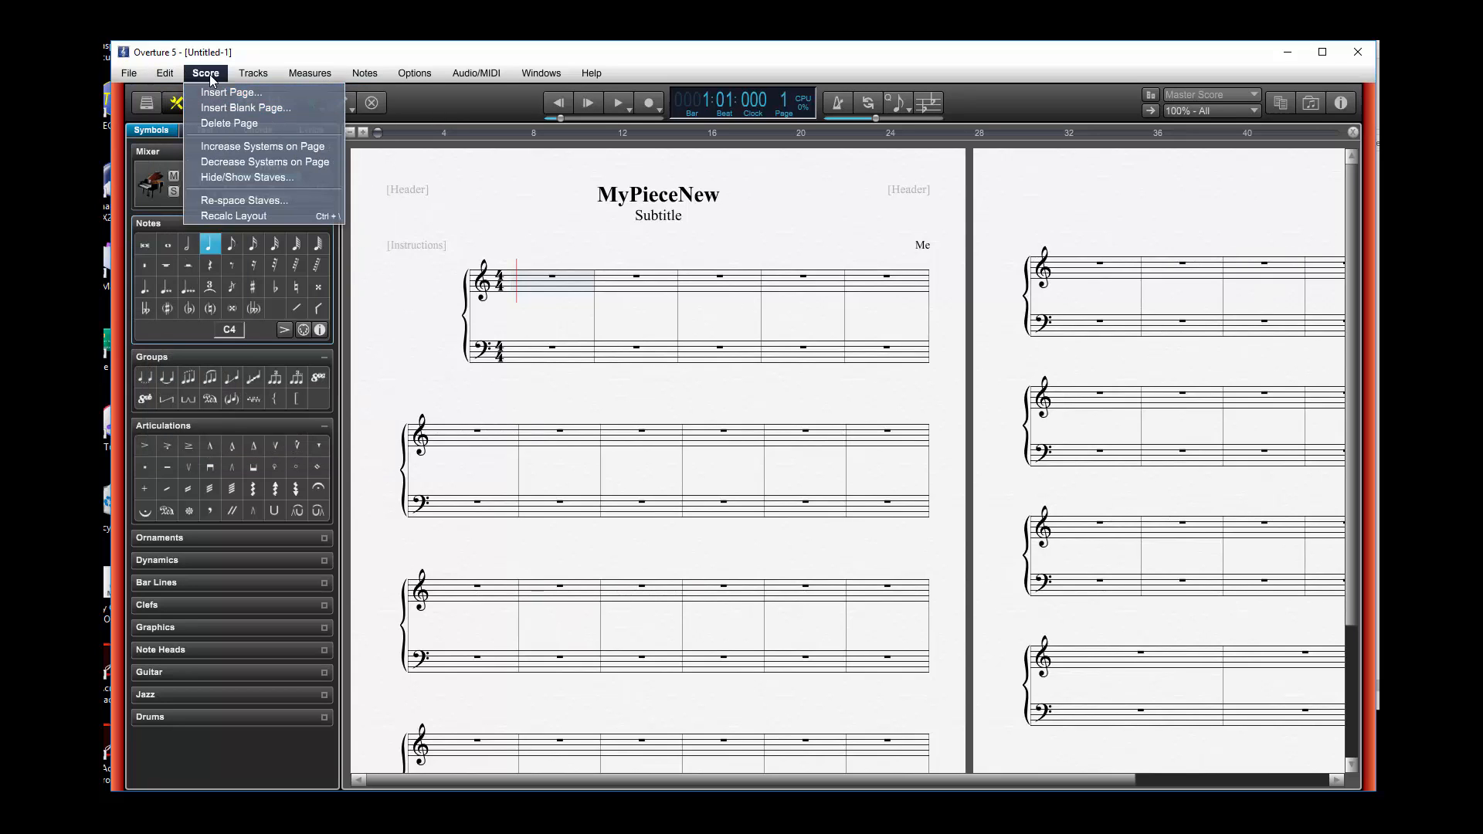
left_click(206, 73)
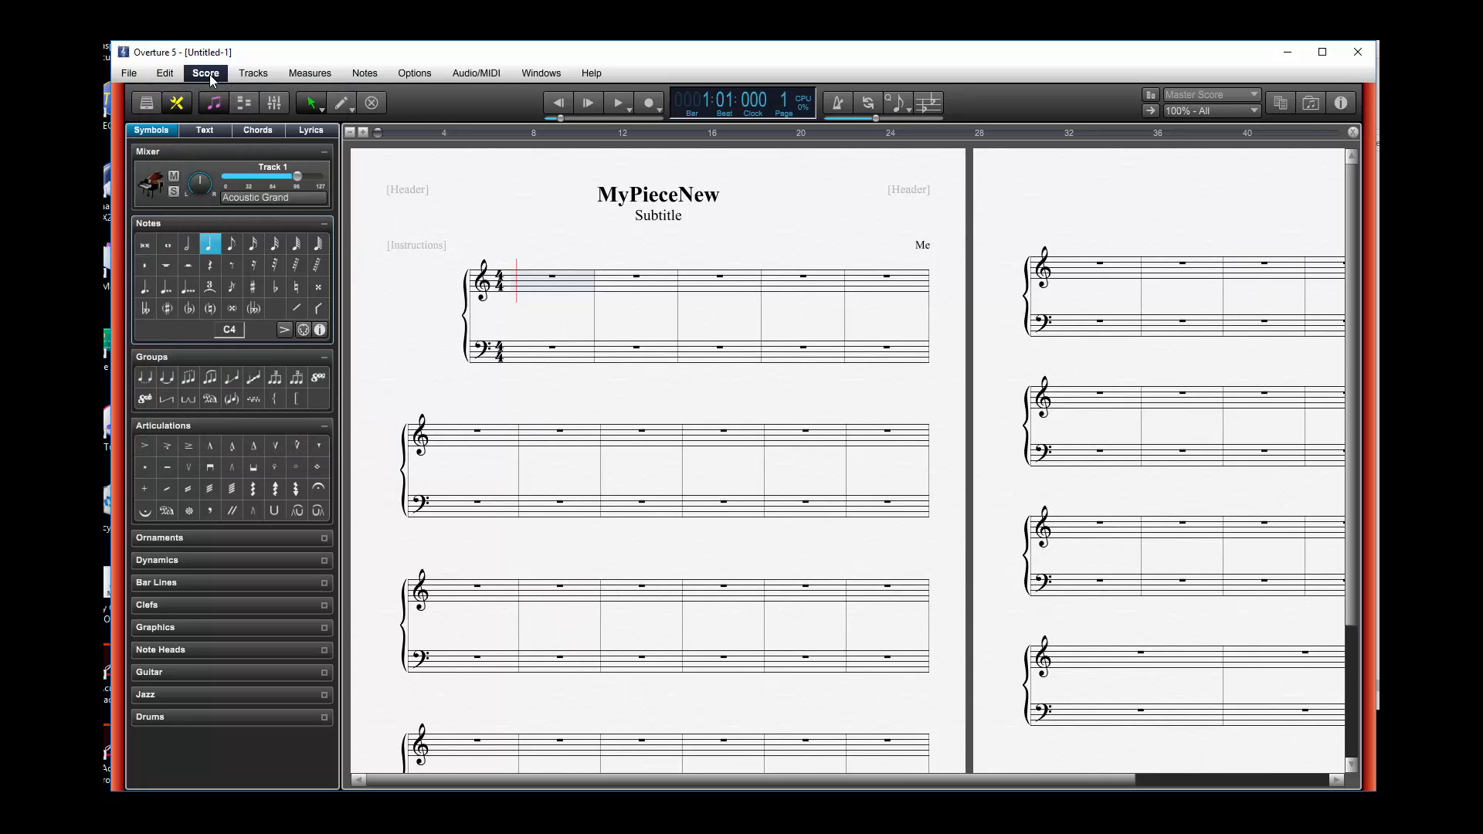
left_click(209, 75)
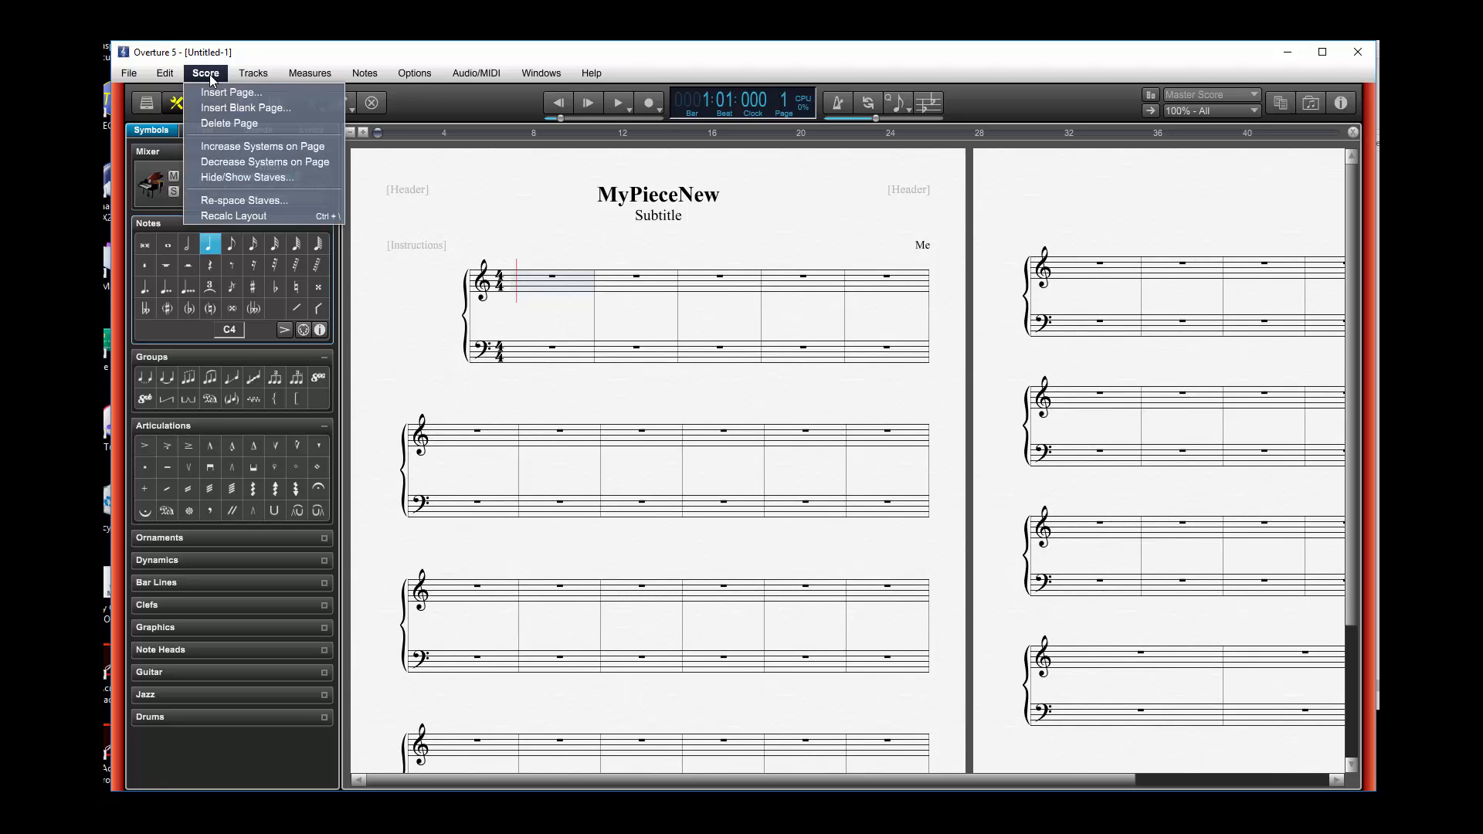
left_click(262, 76)
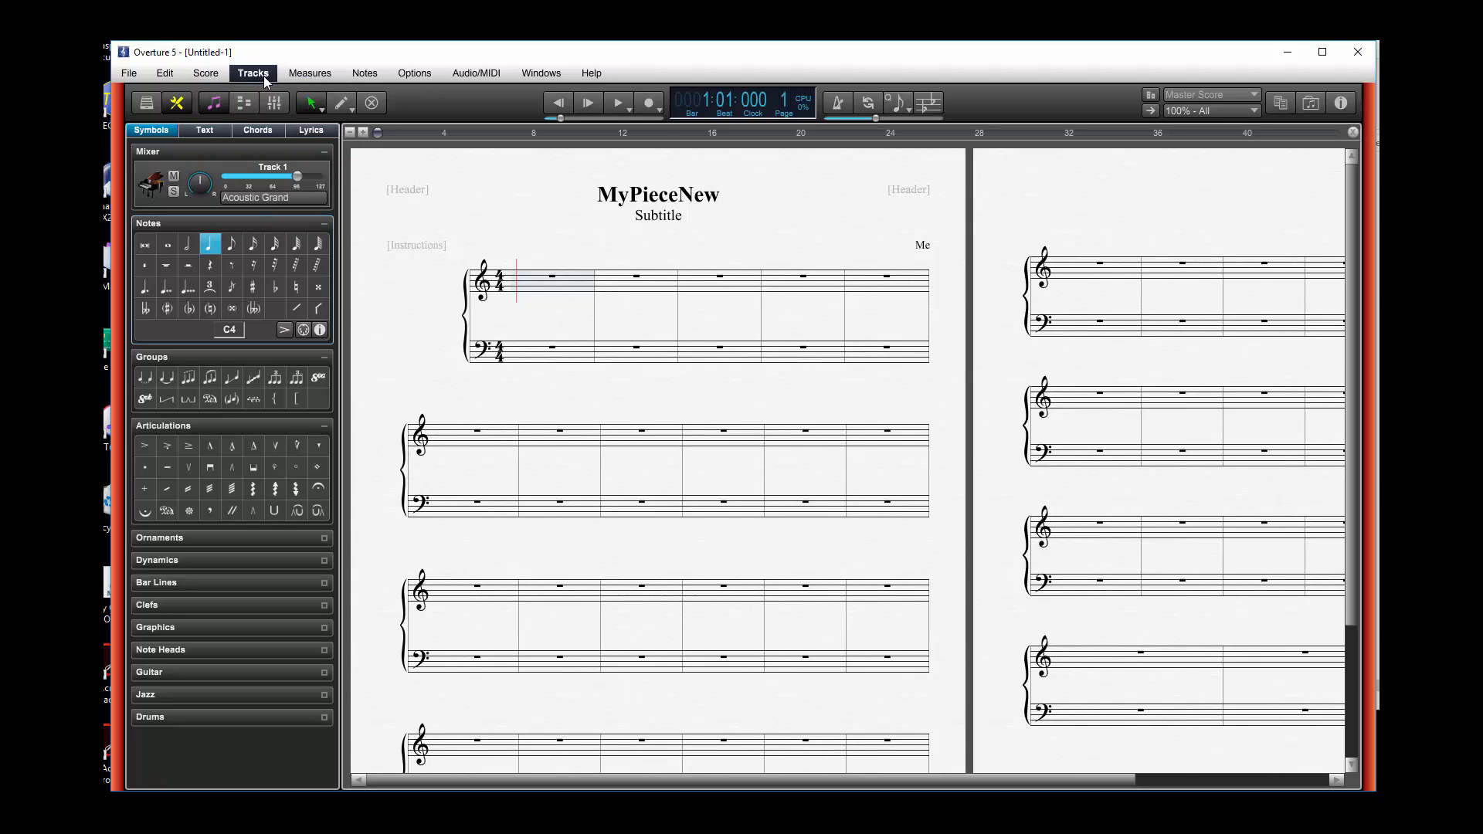
left_click(263, 75)
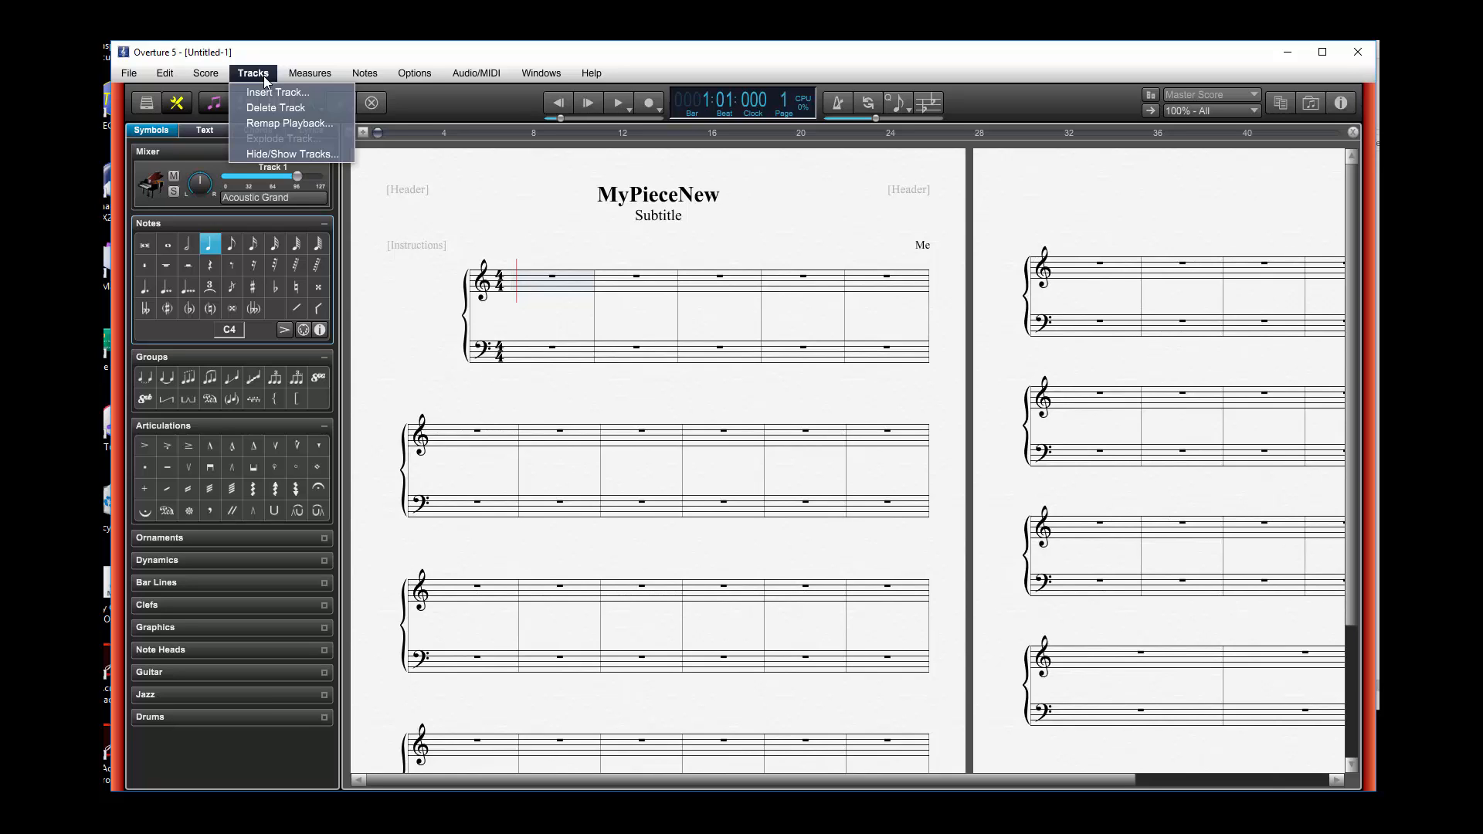
left_click(321, 76)
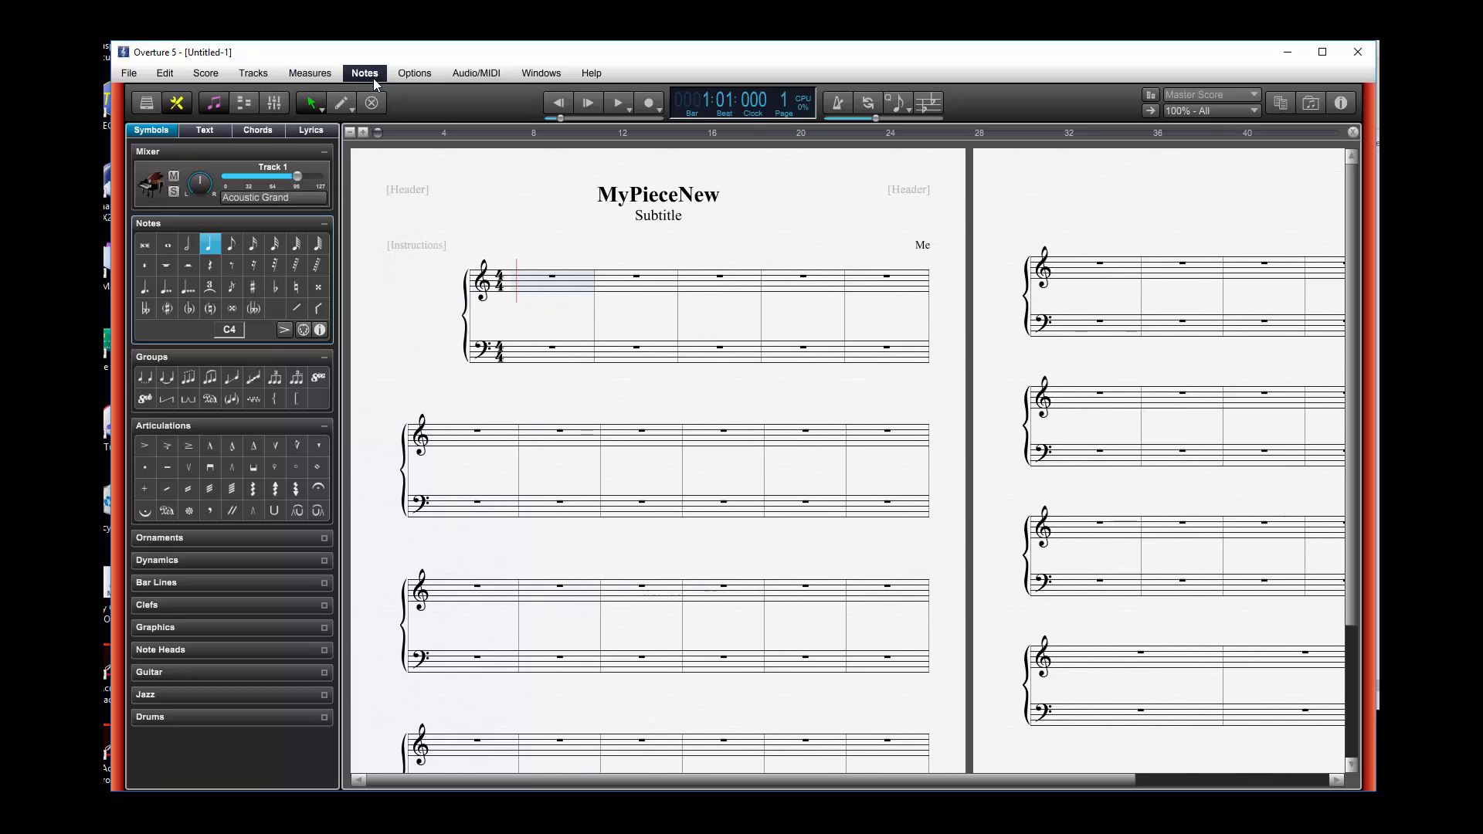
left_click(417, 77)
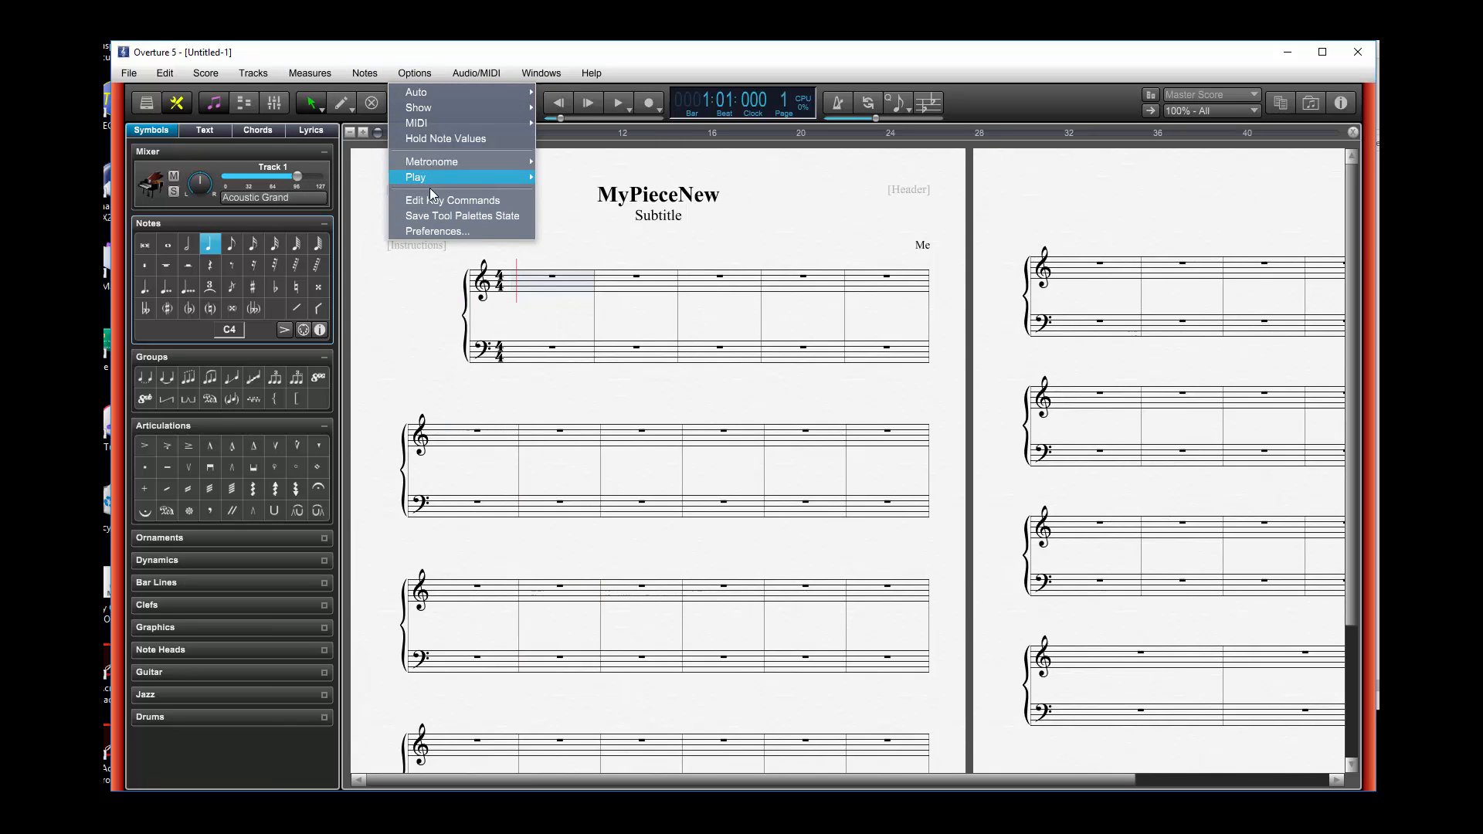
left_click(490, 73)
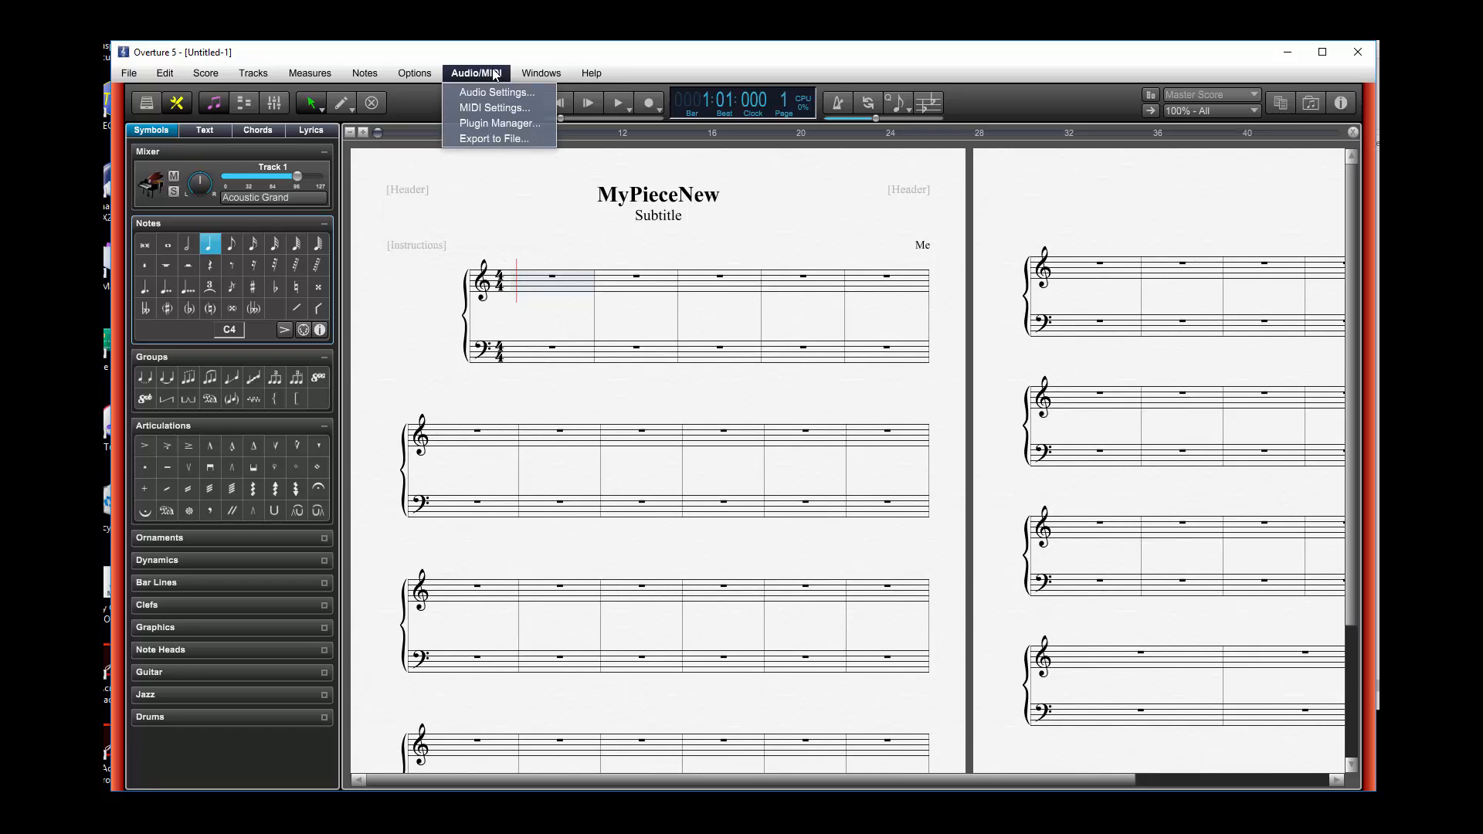
left_click(553, 76)
left_click(553, 75)
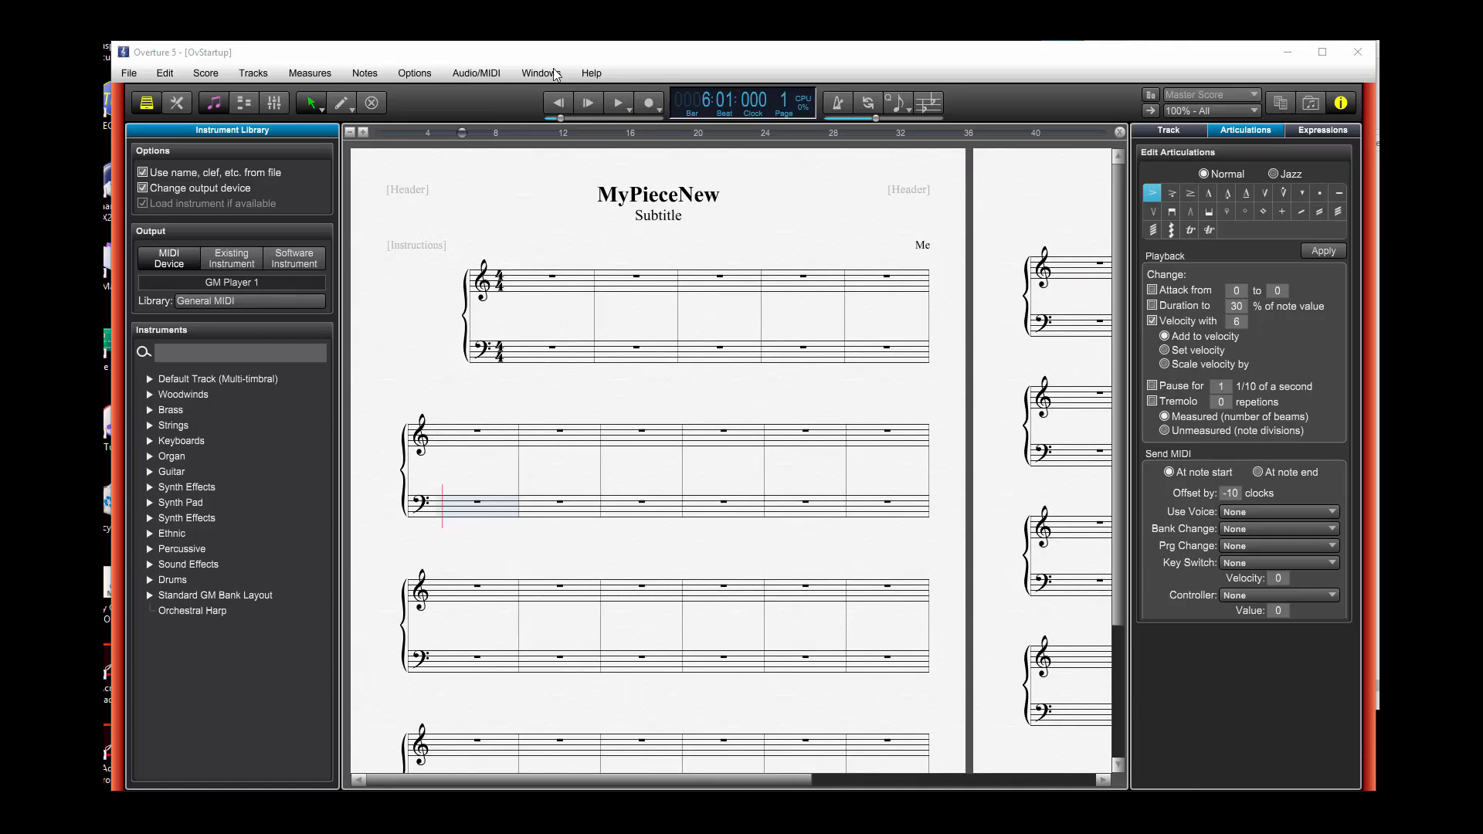
Open the existing score "Nielsen Nowegian Folk Dance" from the Scores folder.
left_click(128, 73)
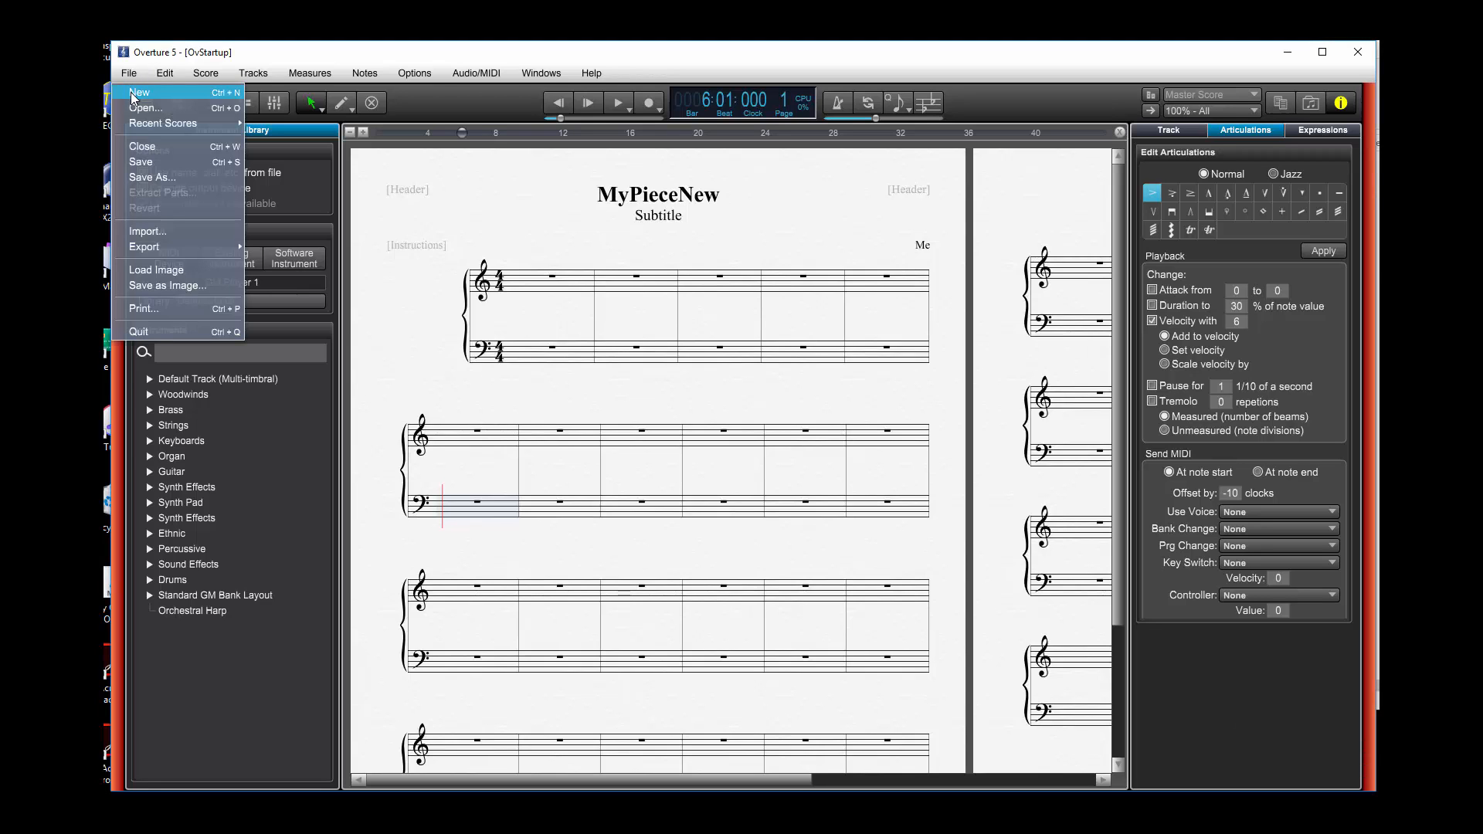
left_click(140, 109)
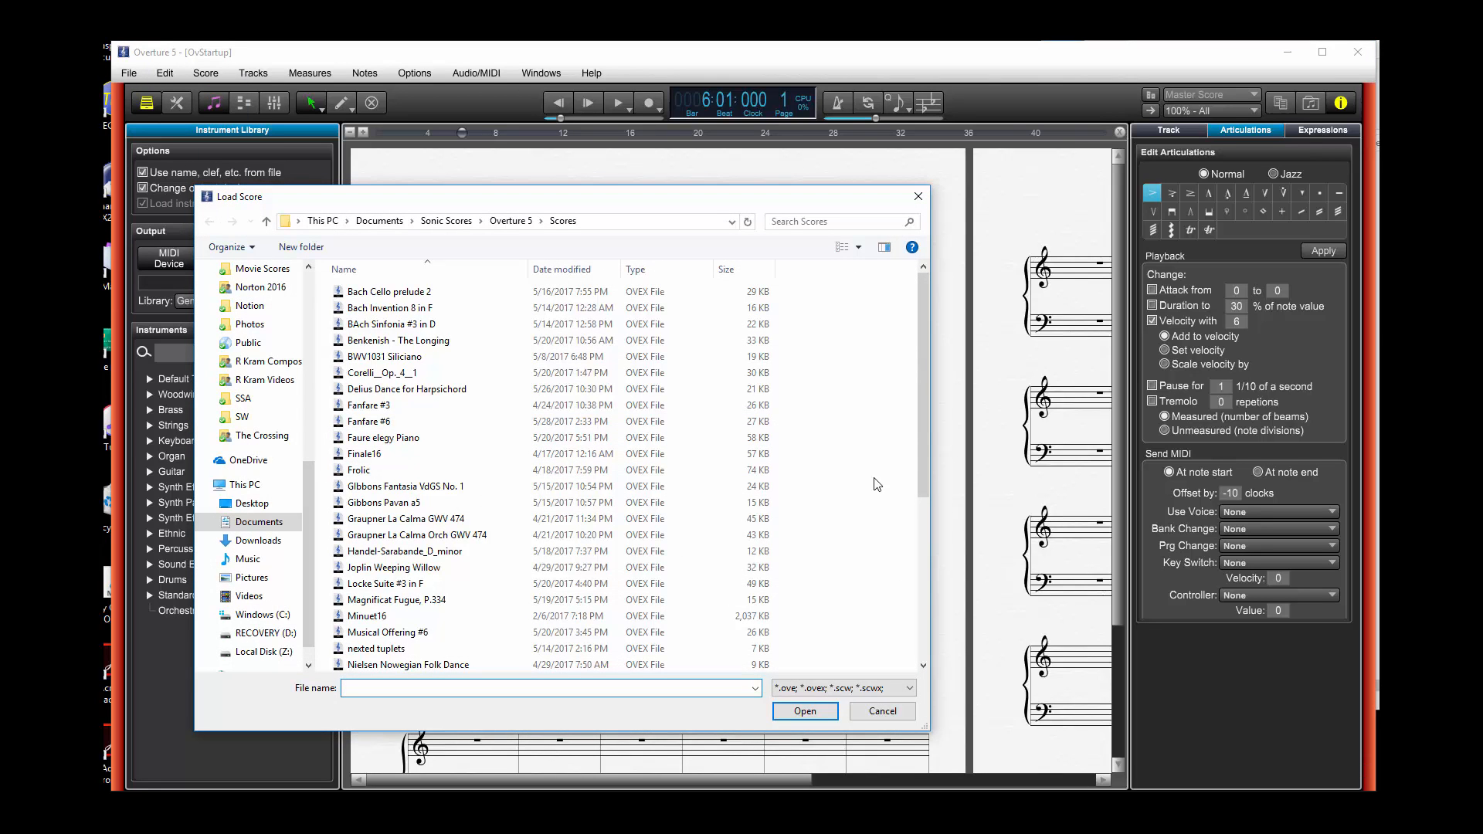
left_click_drag(920, 451, 926, 475)
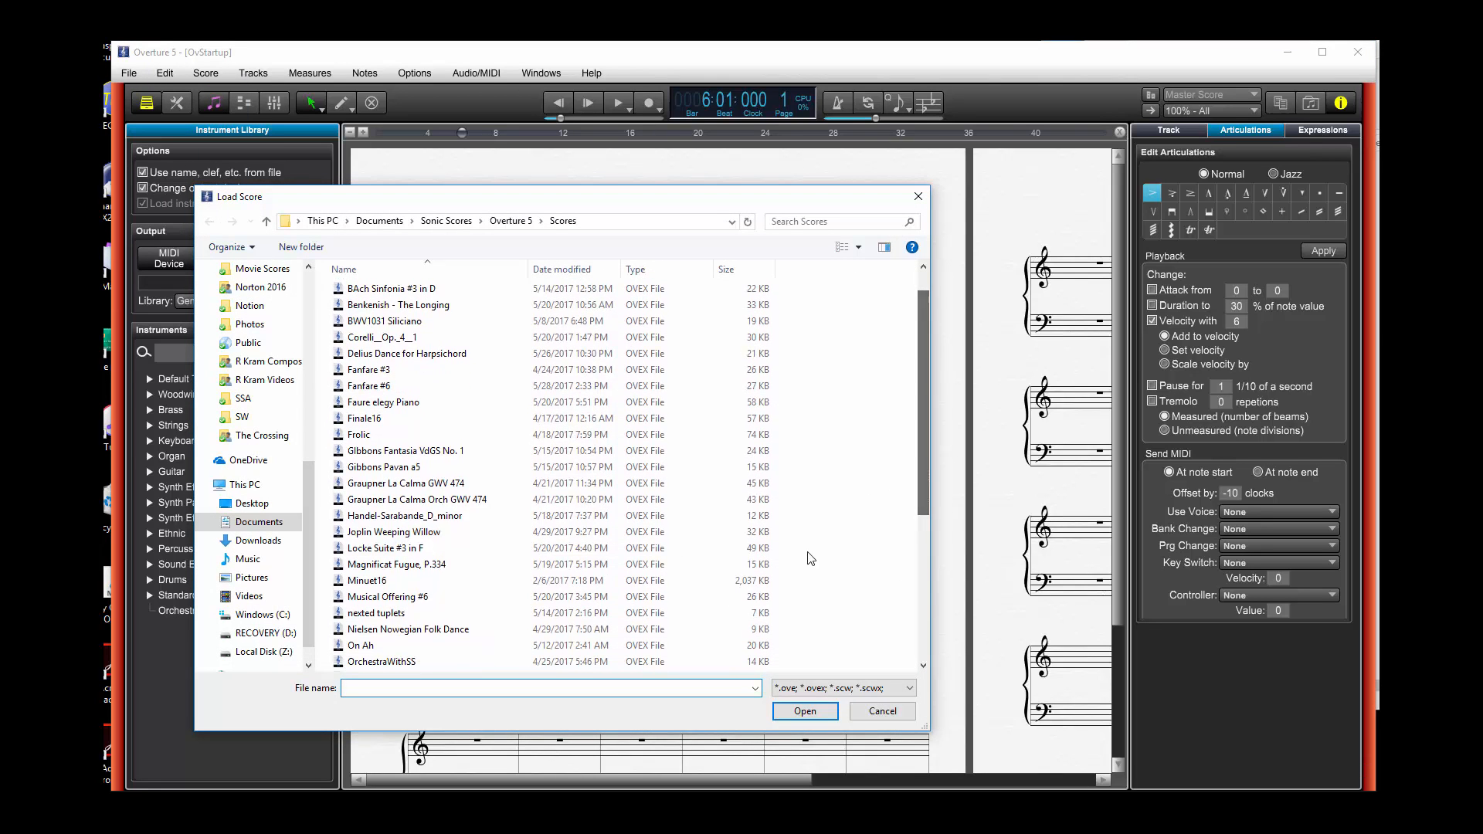
double_click(506, 629)
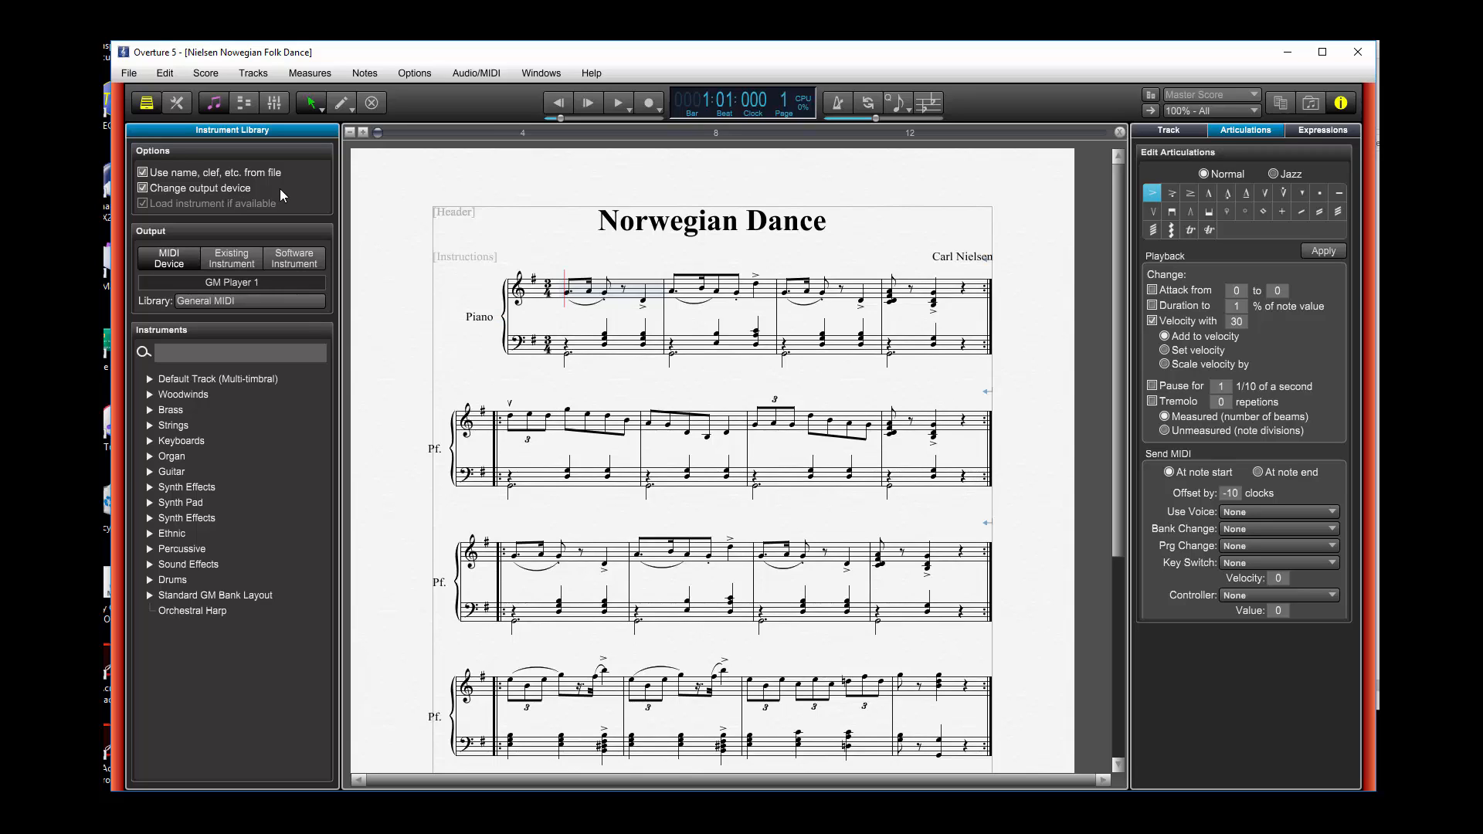
Alternate between the score view and the data view of the folk dance, ending on the data view.
left_click(211, 108)
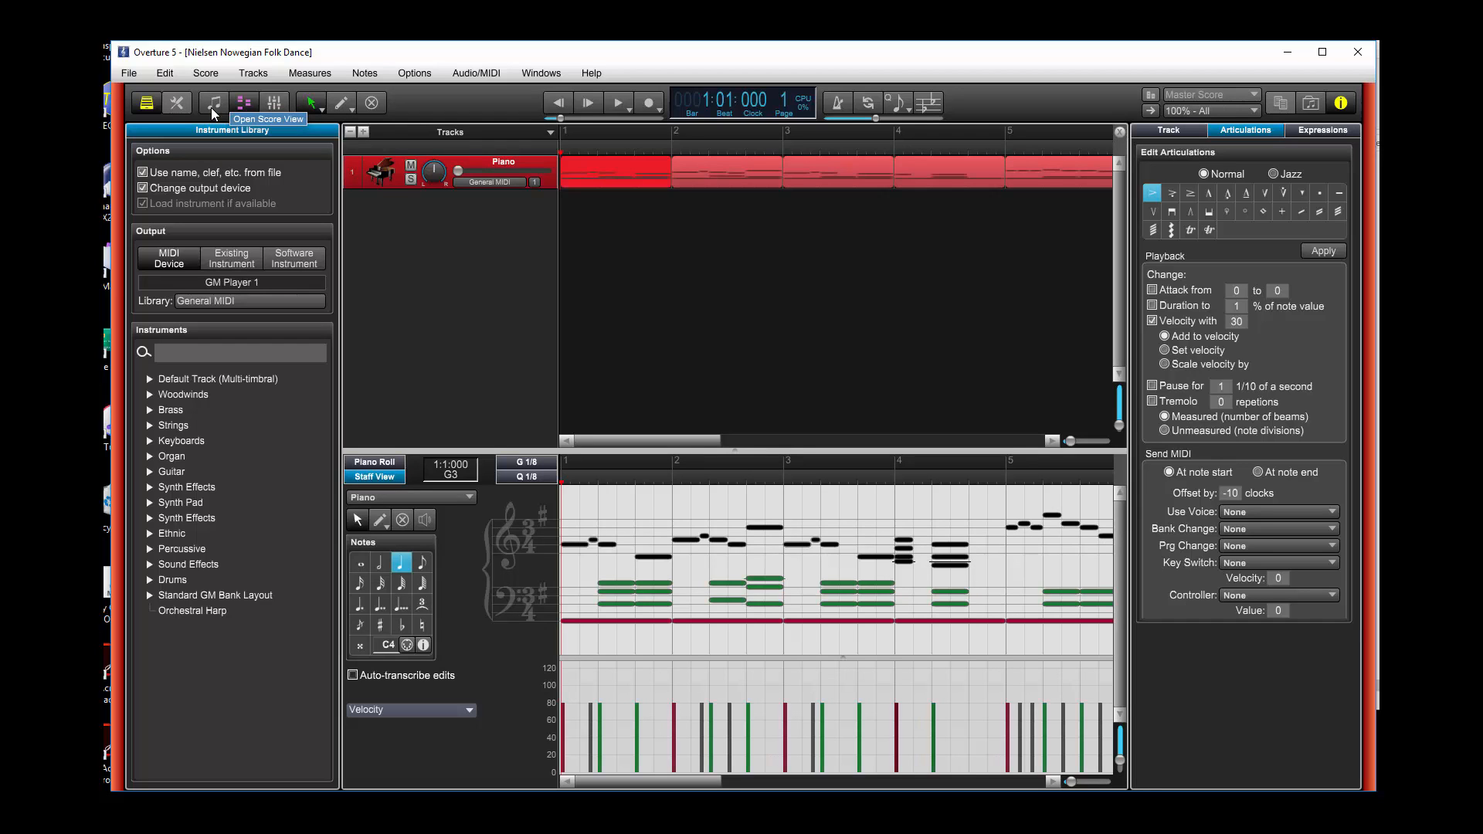
left_click(211, 109)
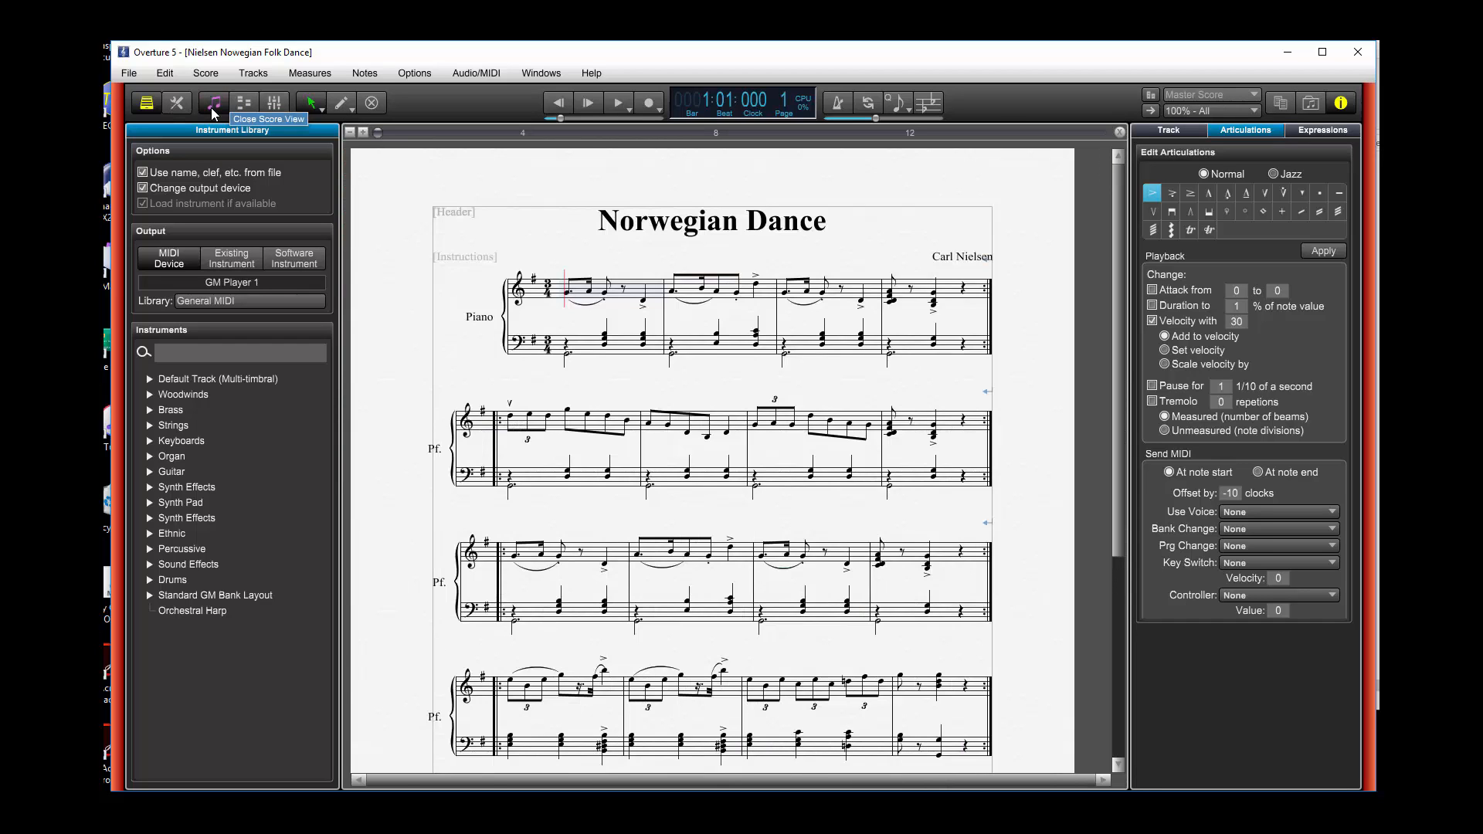
left_click(211, 108)
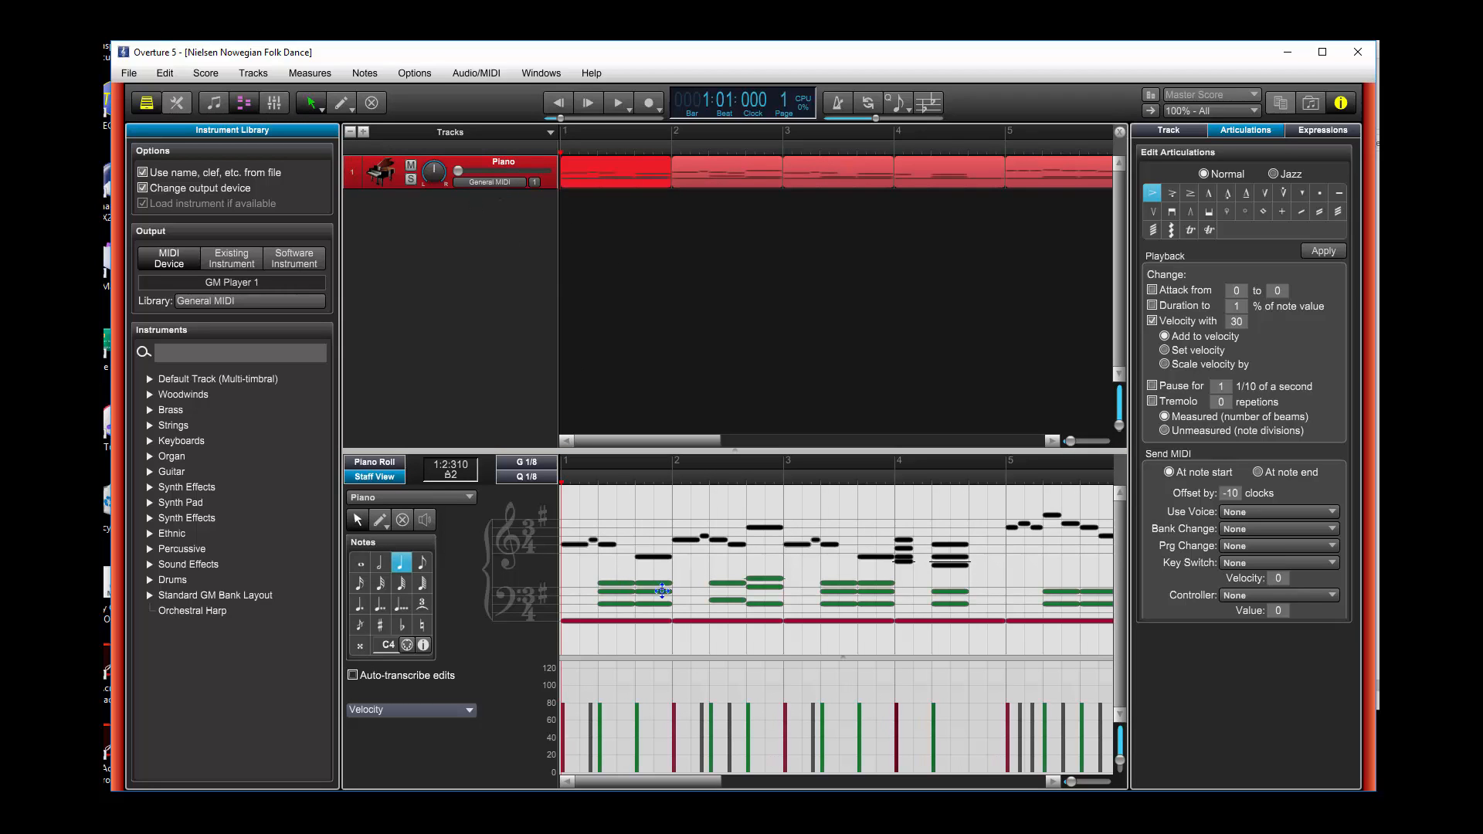
left_click(207, 73)
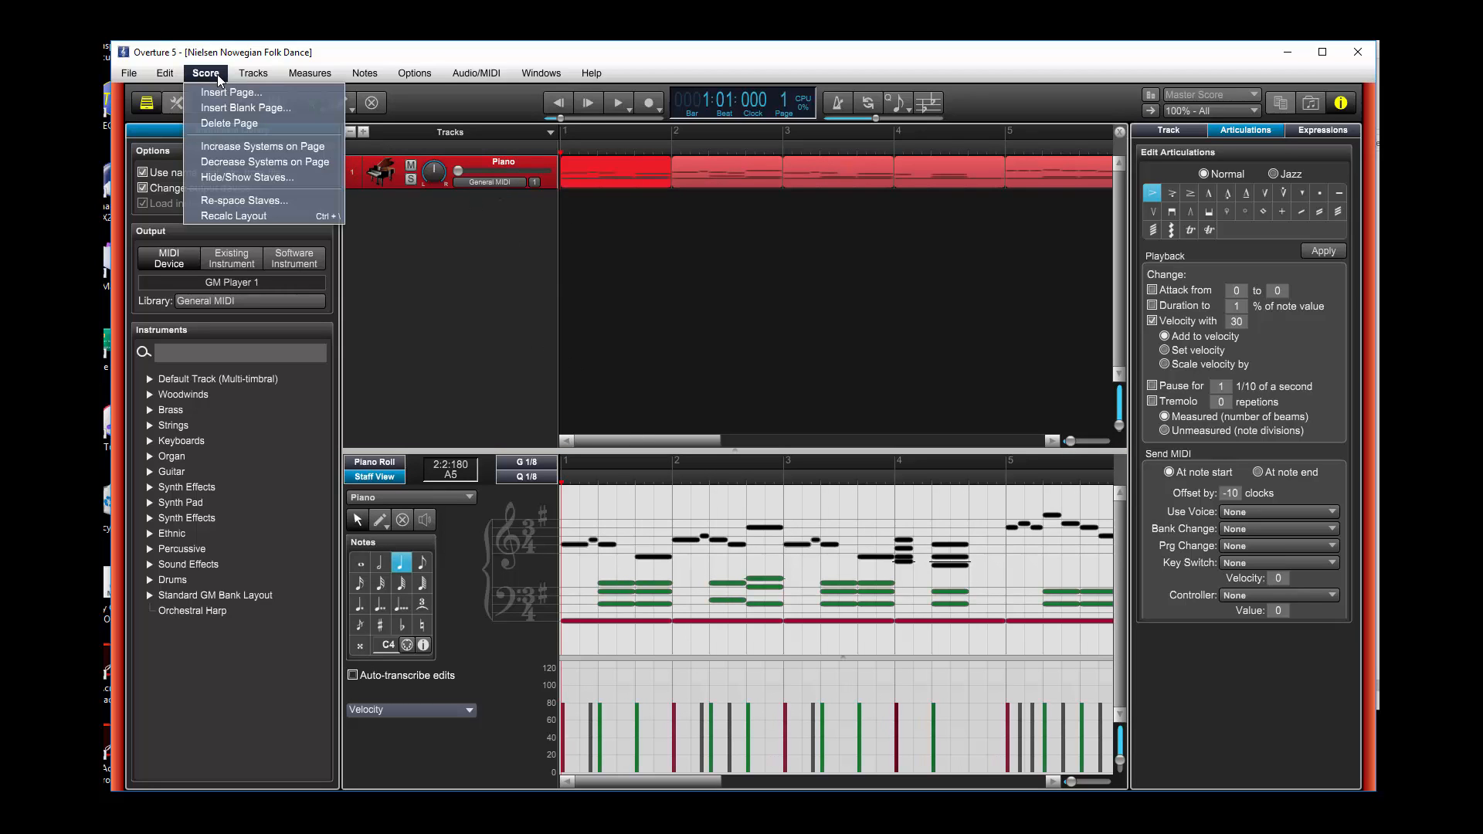
left_click(333, 59)
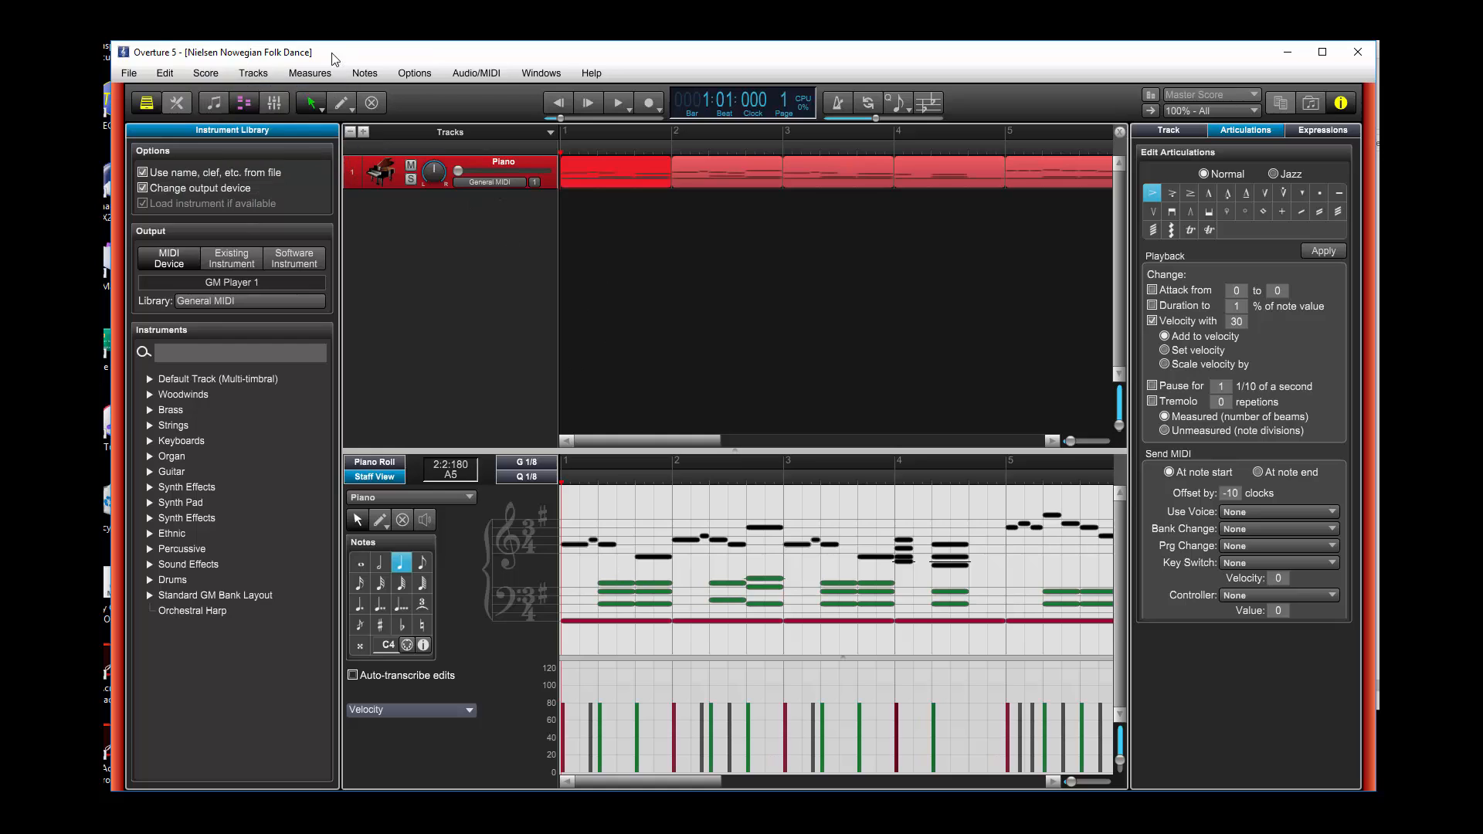
left_click(218, 107)
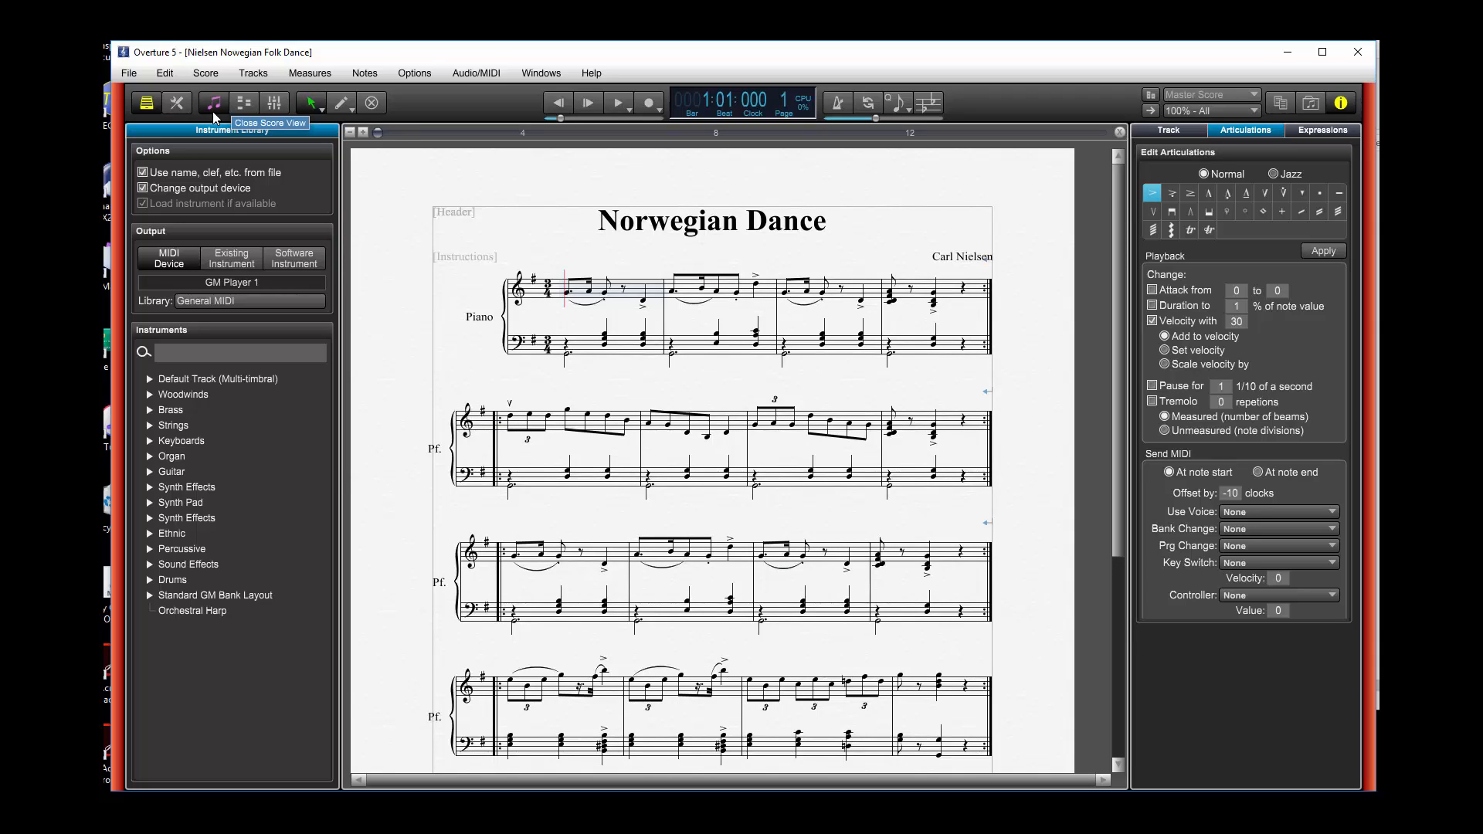
left_click(213, 113)
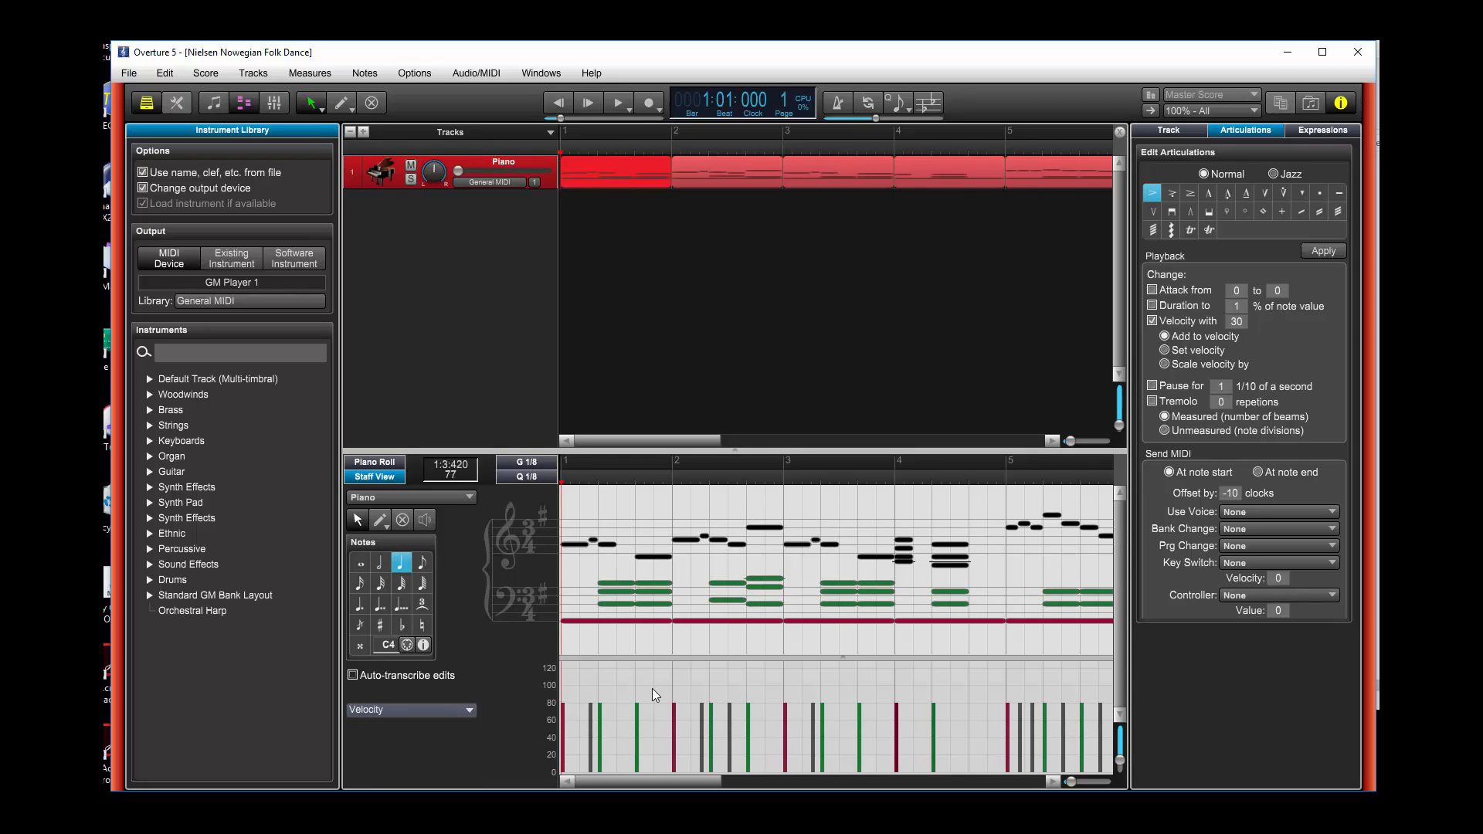
Show the 007 - Volume controller in the data view's lower graph and look through the controller list.
left_click(468, 709)
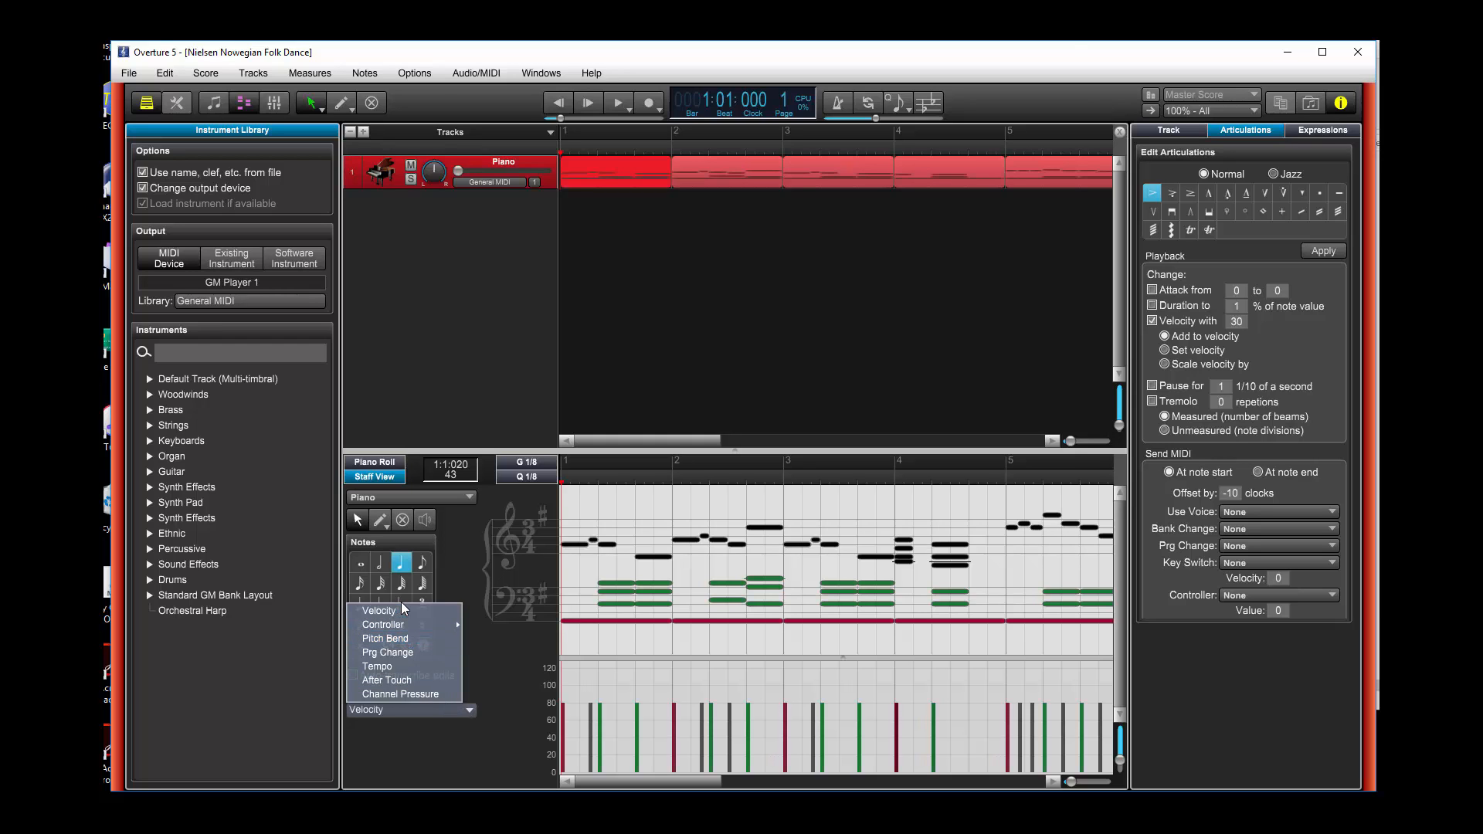
mouse_move(405, 621)
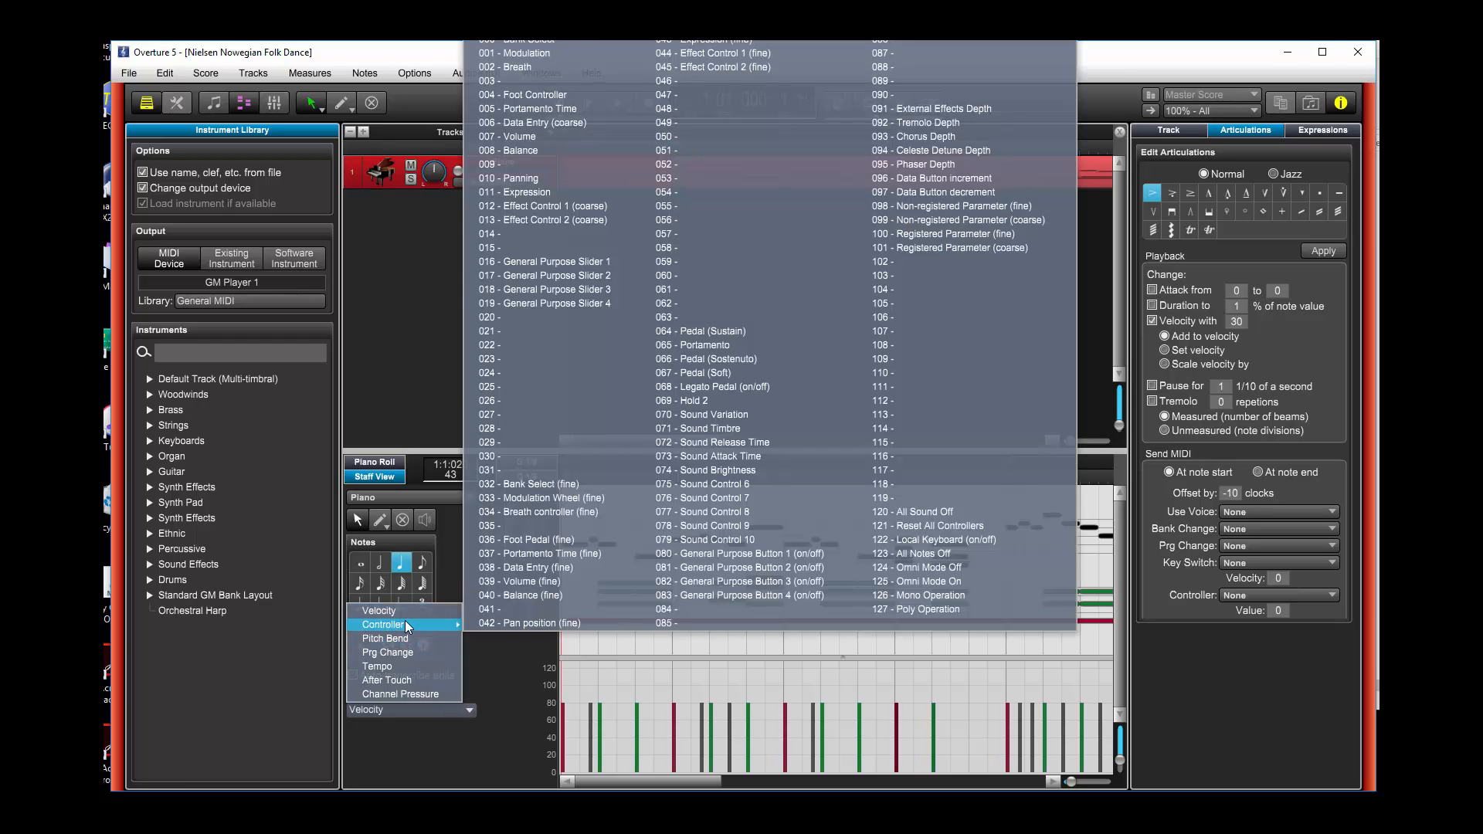
left_click(519, 136)
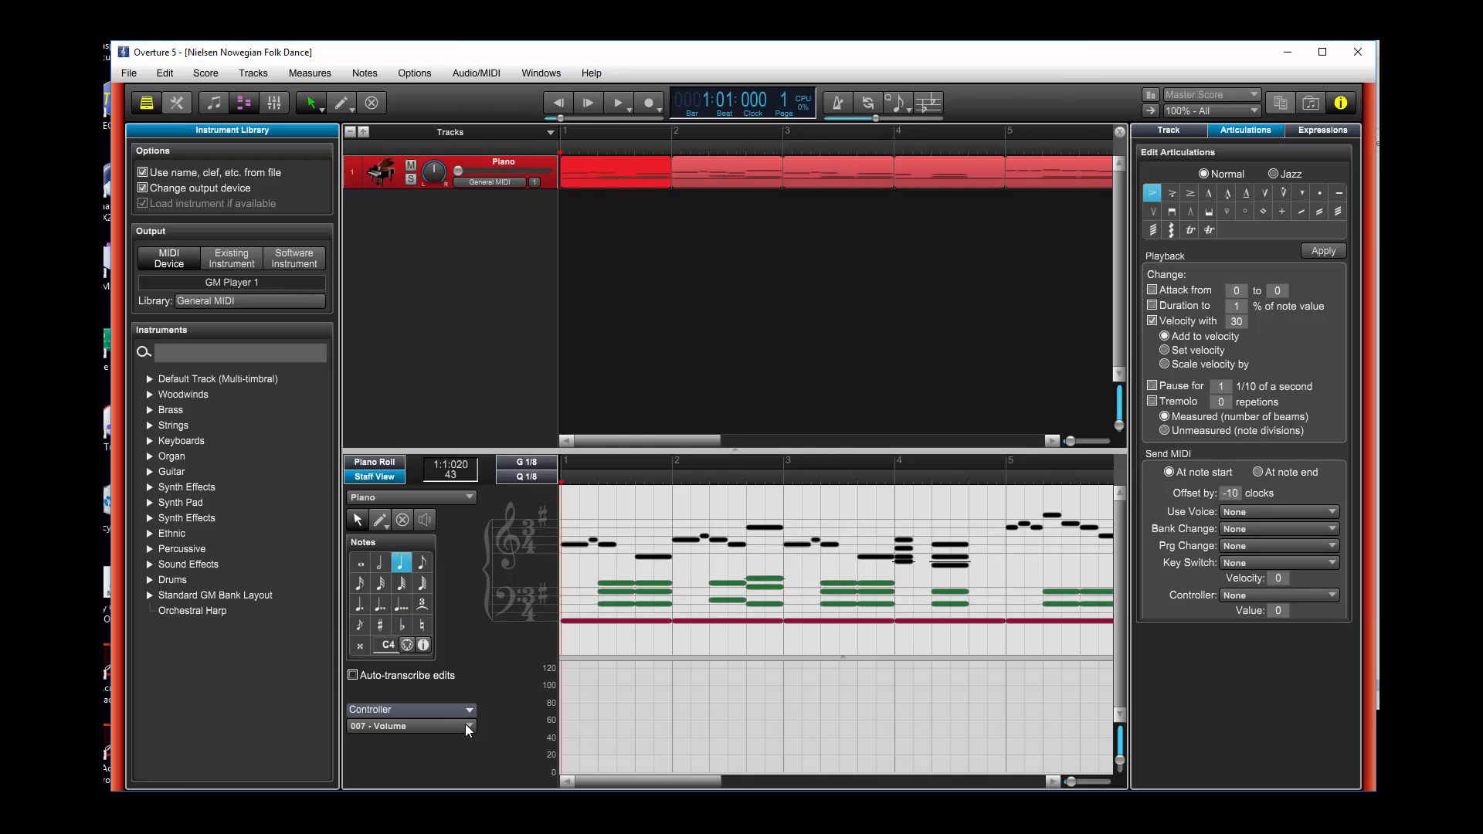
left_click(468, 727)
left_click(423, 446)
Return from the data view to the score and briefly show and hide the mixer.
left_click(246, 103)
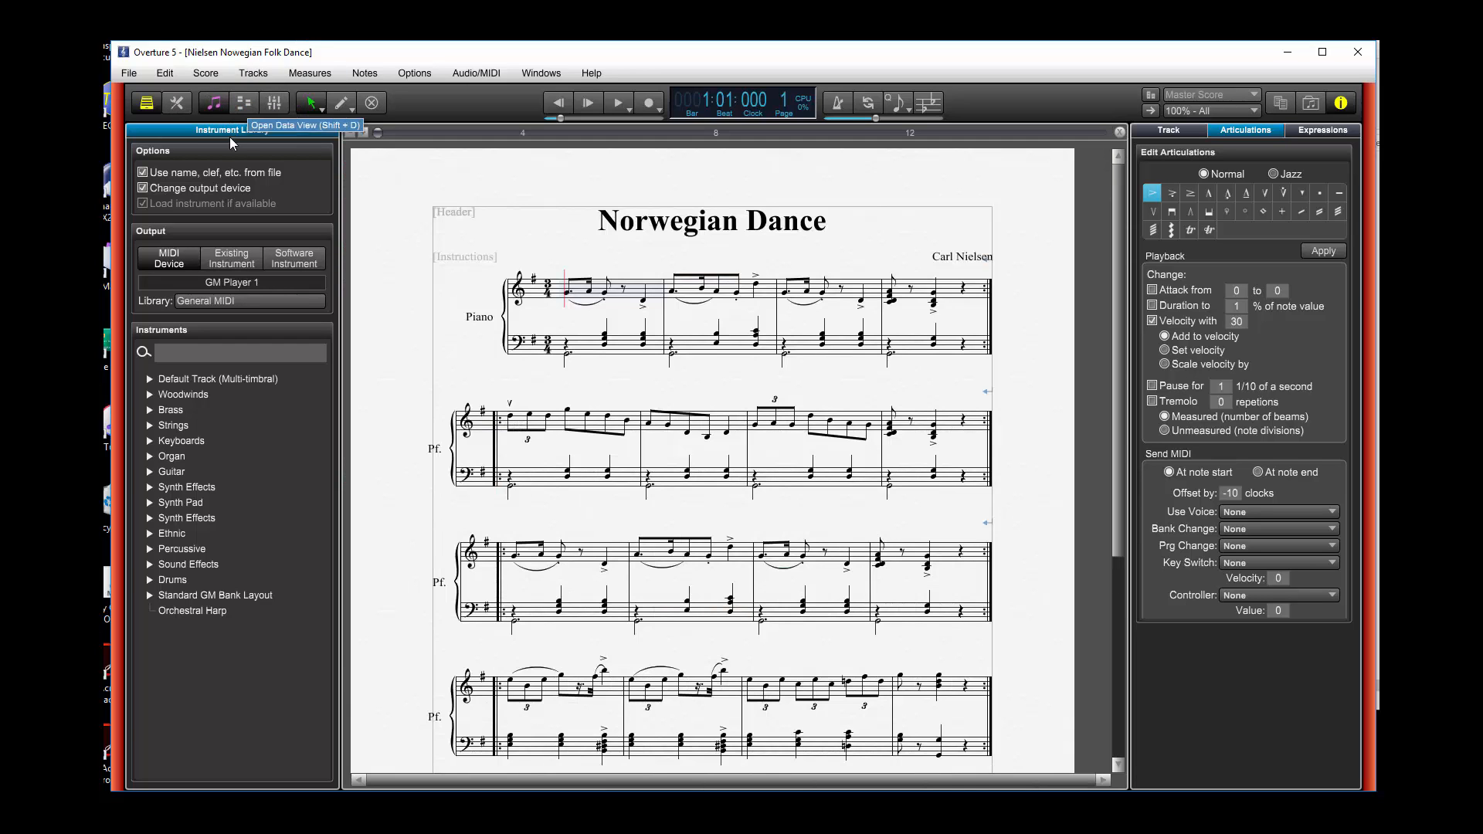
left_click(274, 103)
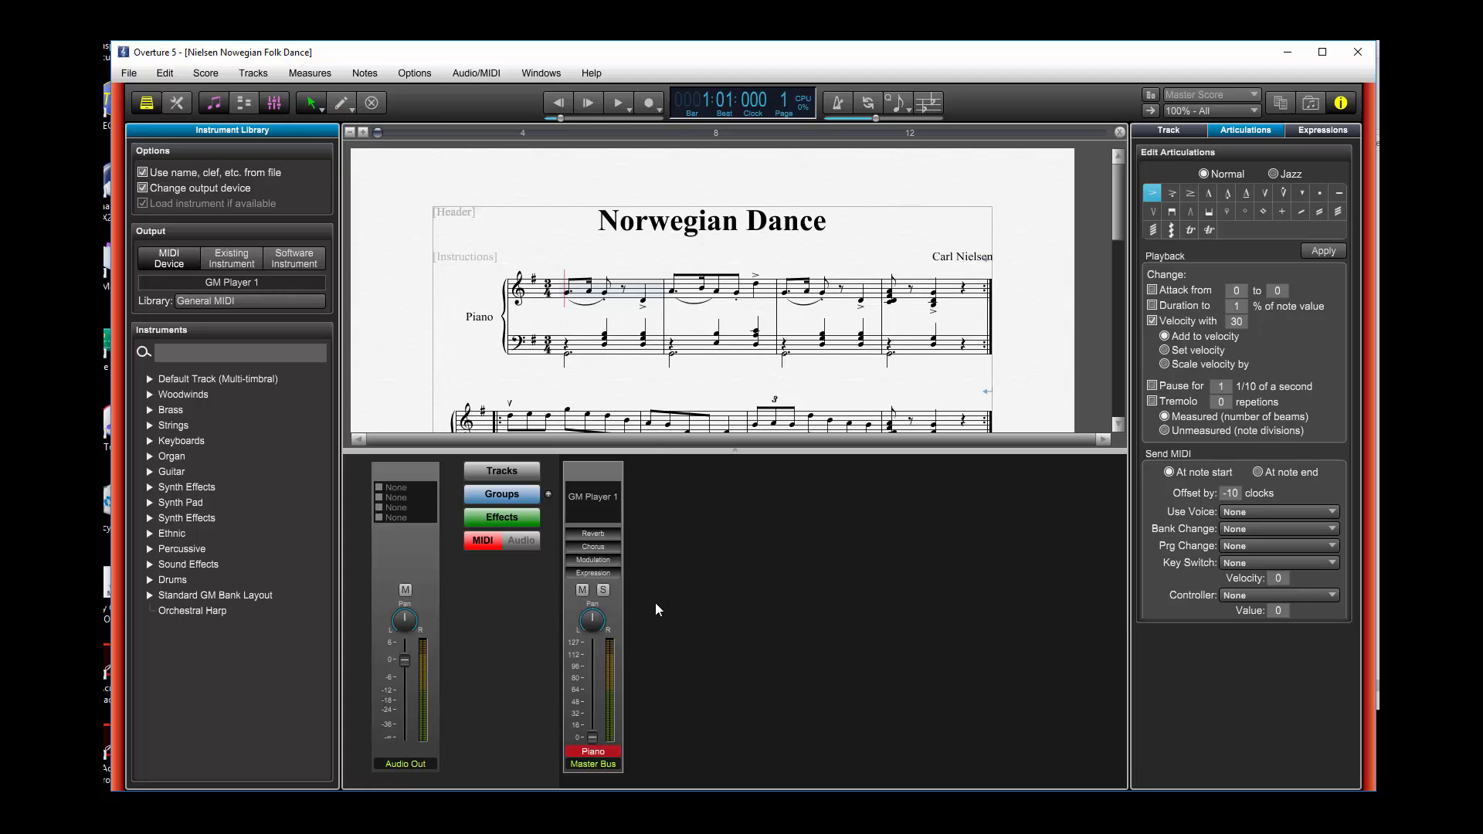
left_click(274, 103)
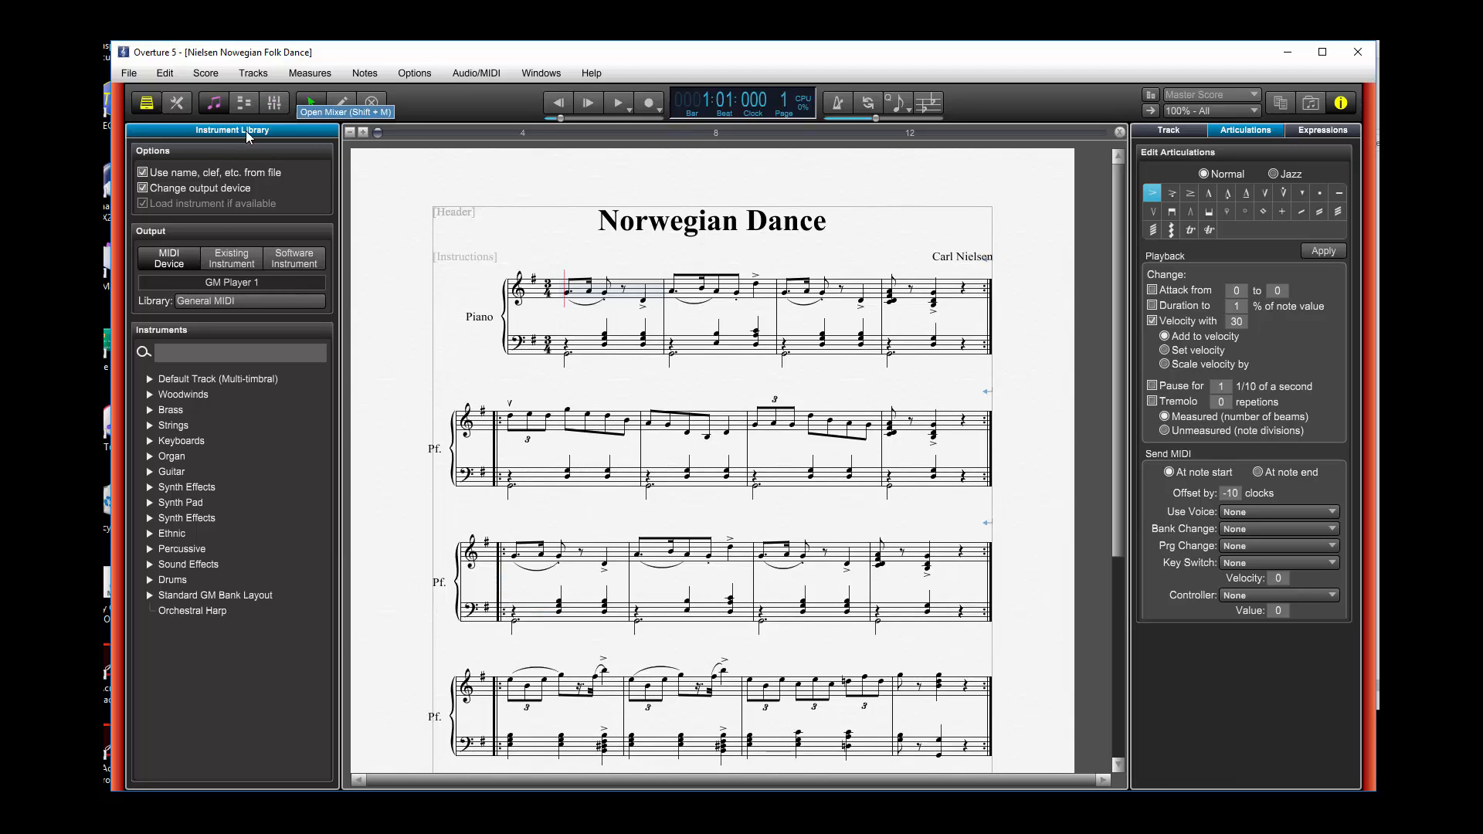
Display the score in linear view.
left_click(541, 79)
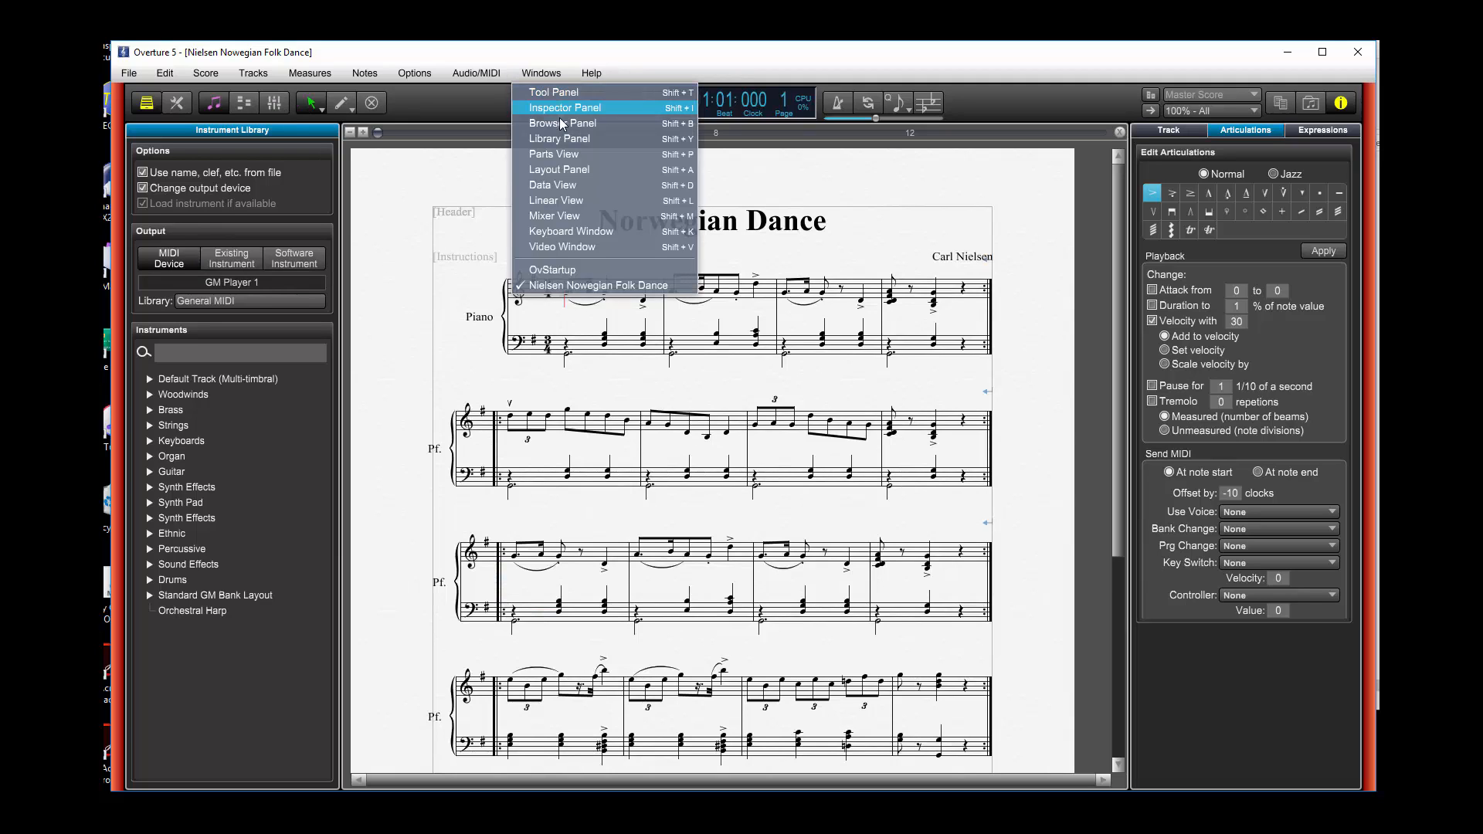
left_click(569, 201)
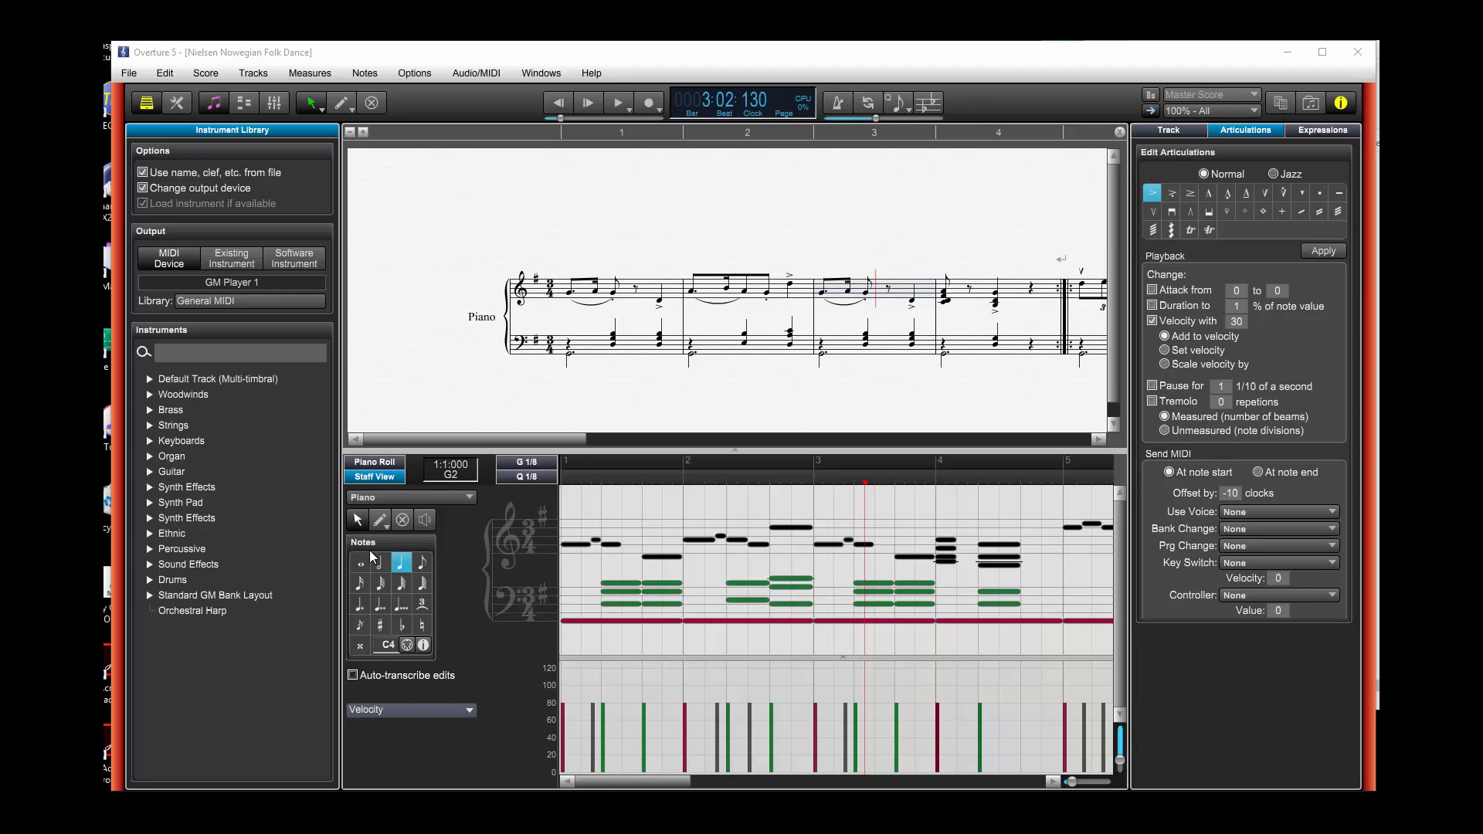
Draw a Free Form velocity curve across measures 1 to 4 in the piano's velocity graph.
left_click(385, 529)
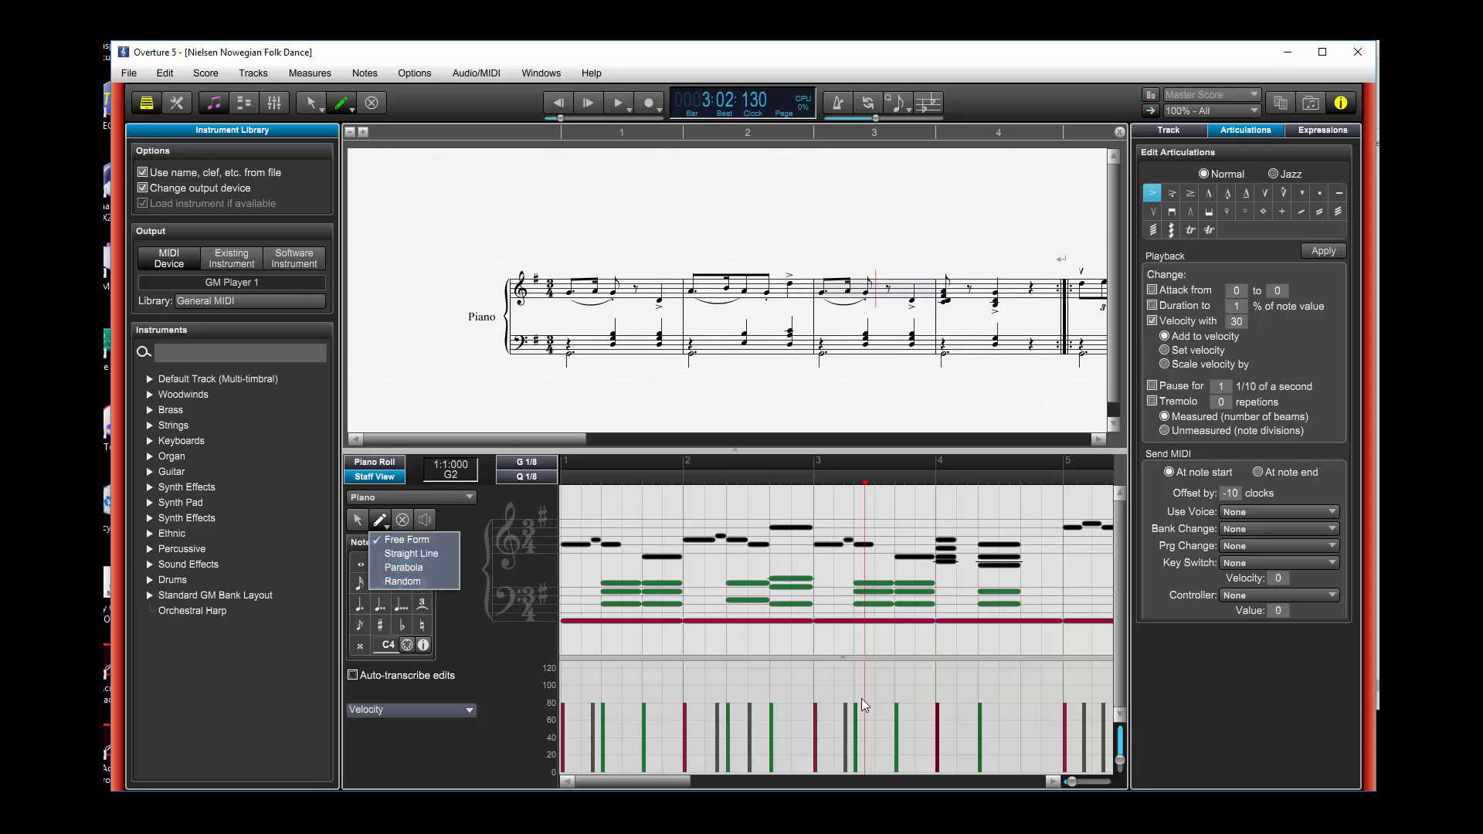
left_click(407, 541)
mouse_move(568, 705)
left_mouse_down()
mouse_move(653, 689)
mouse_move(1053, 694)
left_mouse_up()
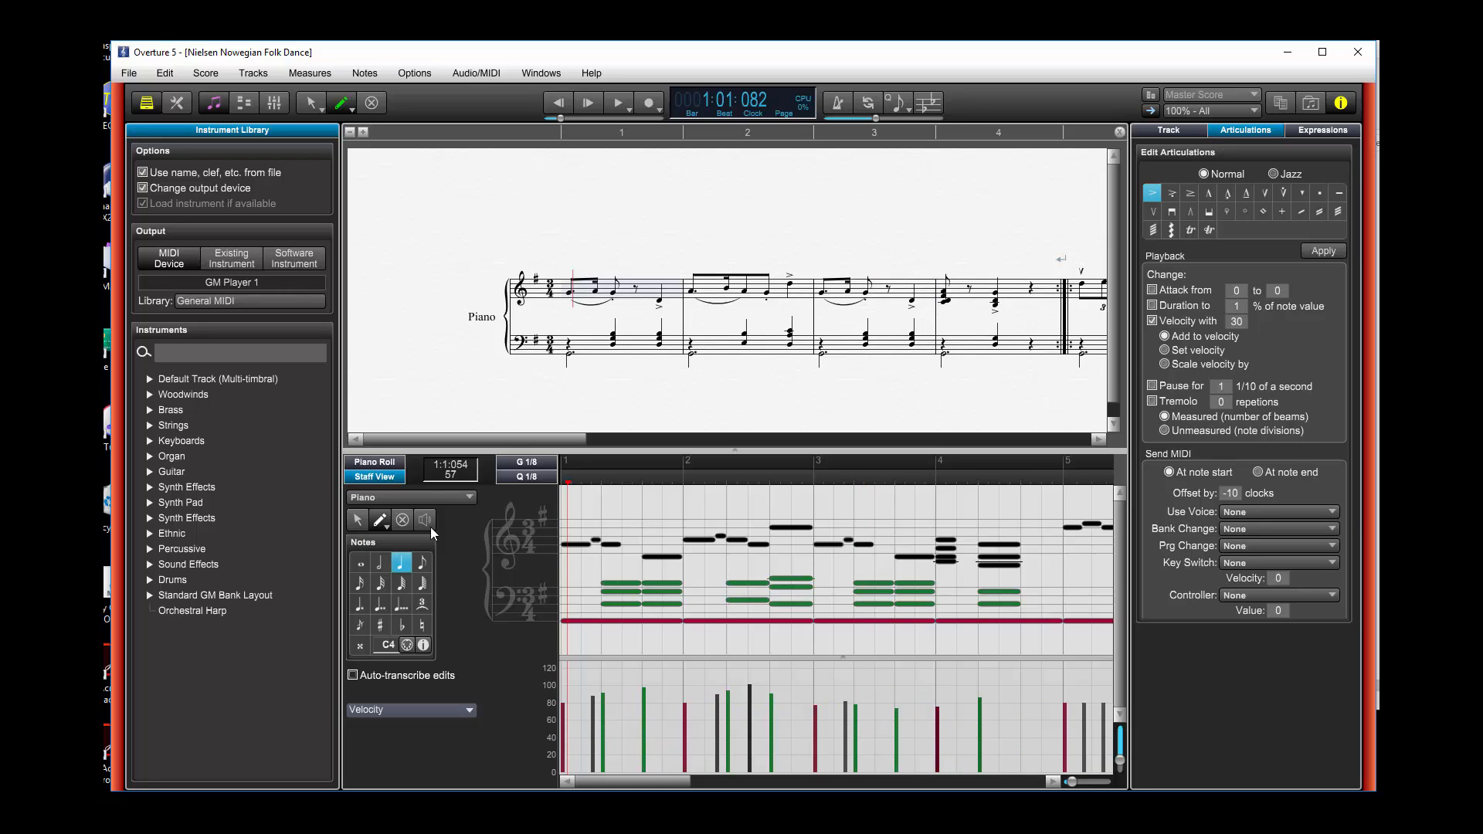
Draw a rising Straight Line of note velocities from about 40 to 85 across measures 1 to 4.
left_click(386, 529)
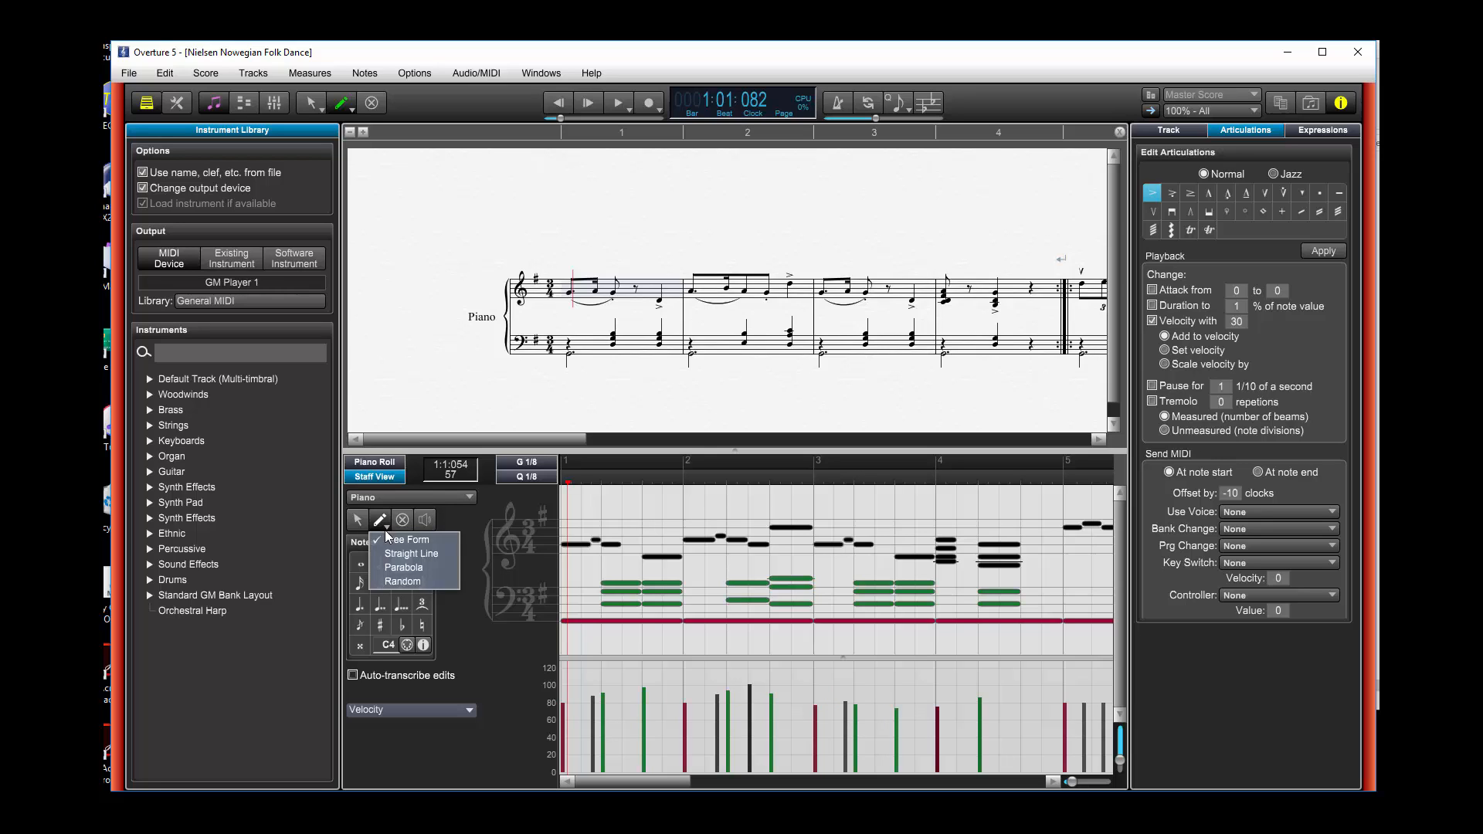
left_click(401, 555)
left_click_drag(567, 738, 965, 699)
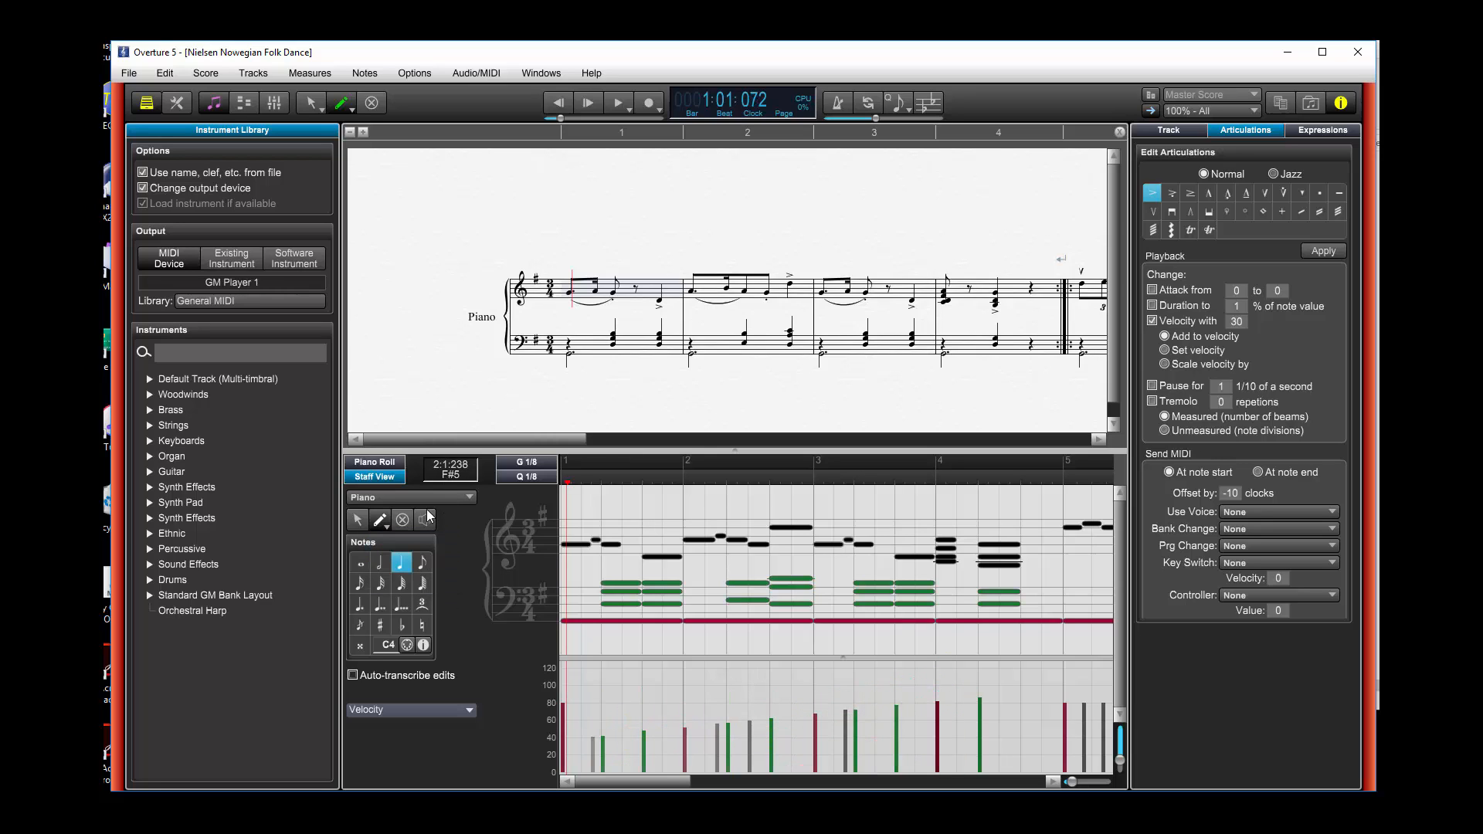
Draw a rising Parabola velocity curve from measure 1 into measure 3 of the piano track.
left_click(384, 526)
left_click(405, 565)
left_click_drag(572, 753, 845, 675)
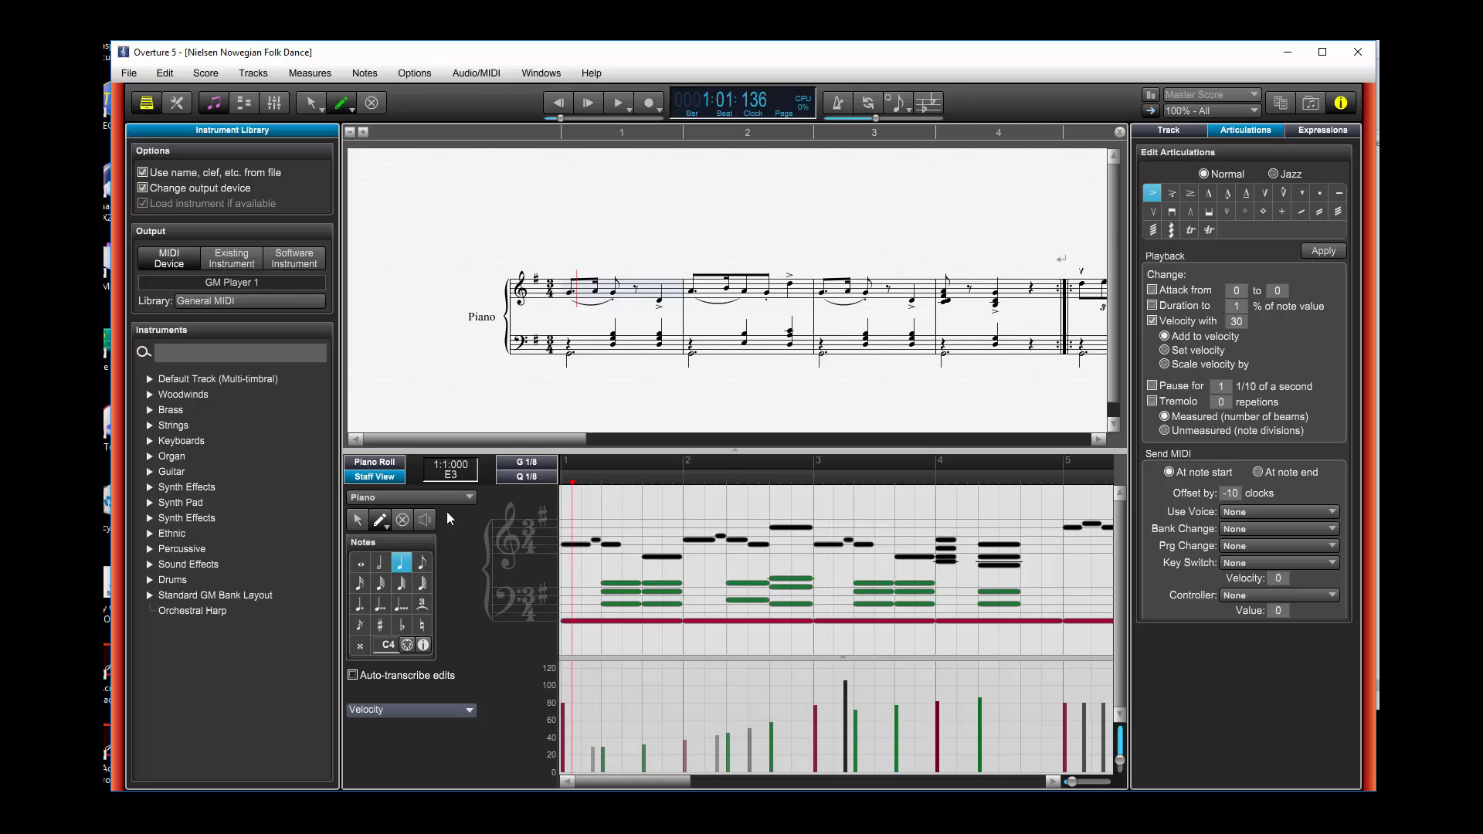
Apply Random velocities to the piano notes from measure 1 through about measure 8.
left_click(386, 530)
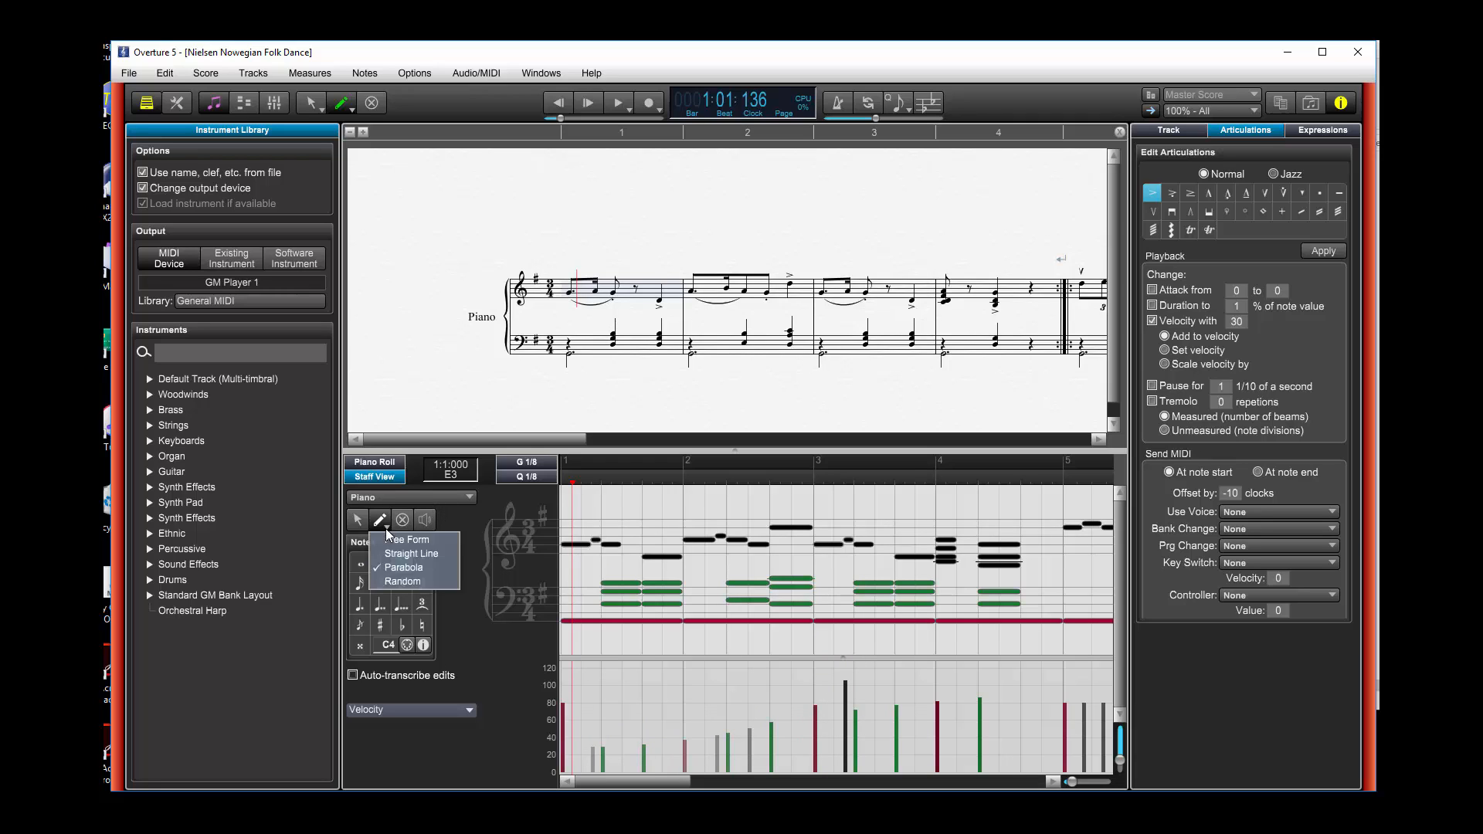
left_click(406, 584)
left_click_drag(565, 685, 1098, 749)
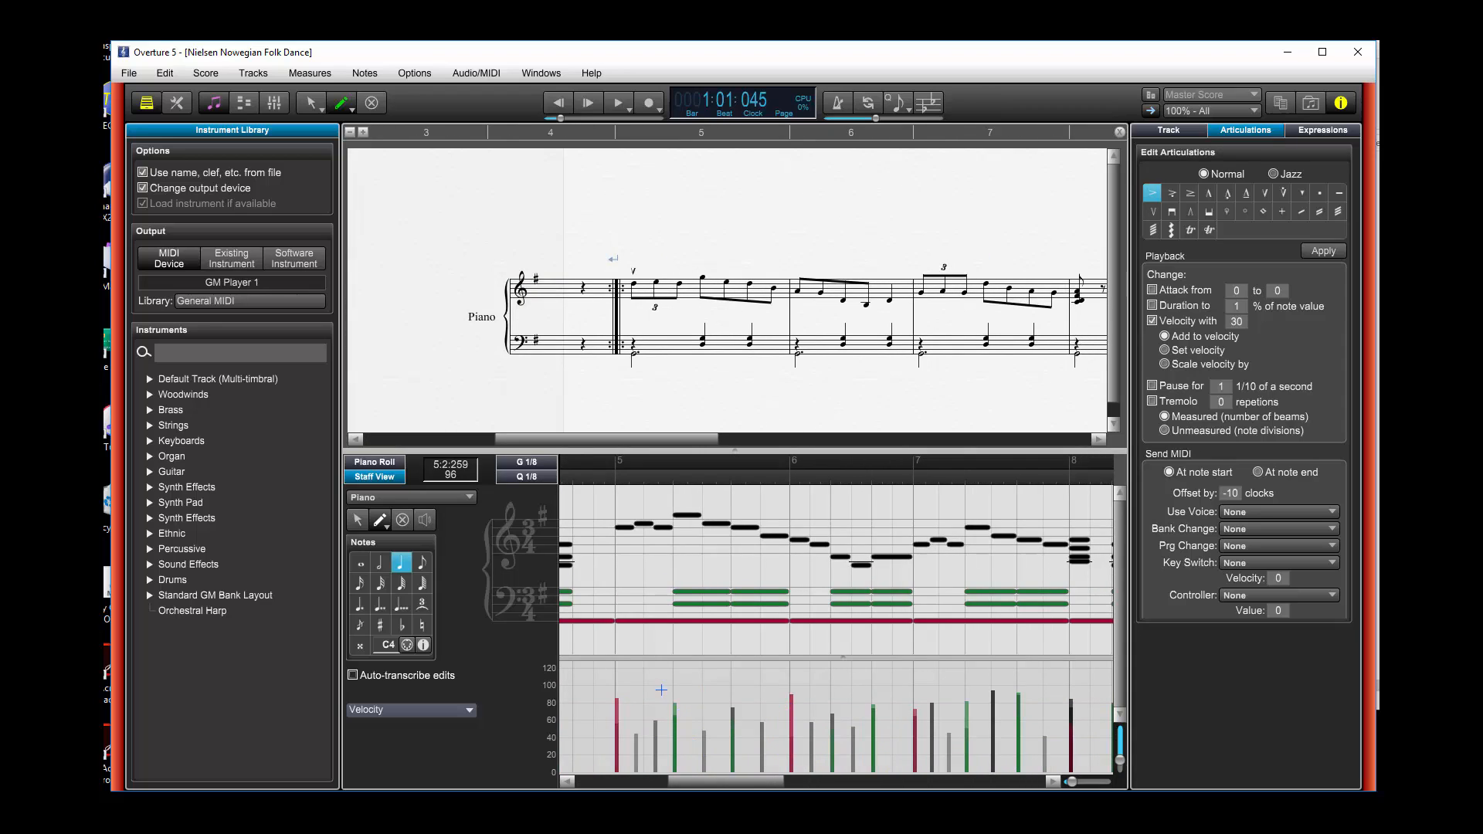
left_click_drag(682, 787, 589, 787)
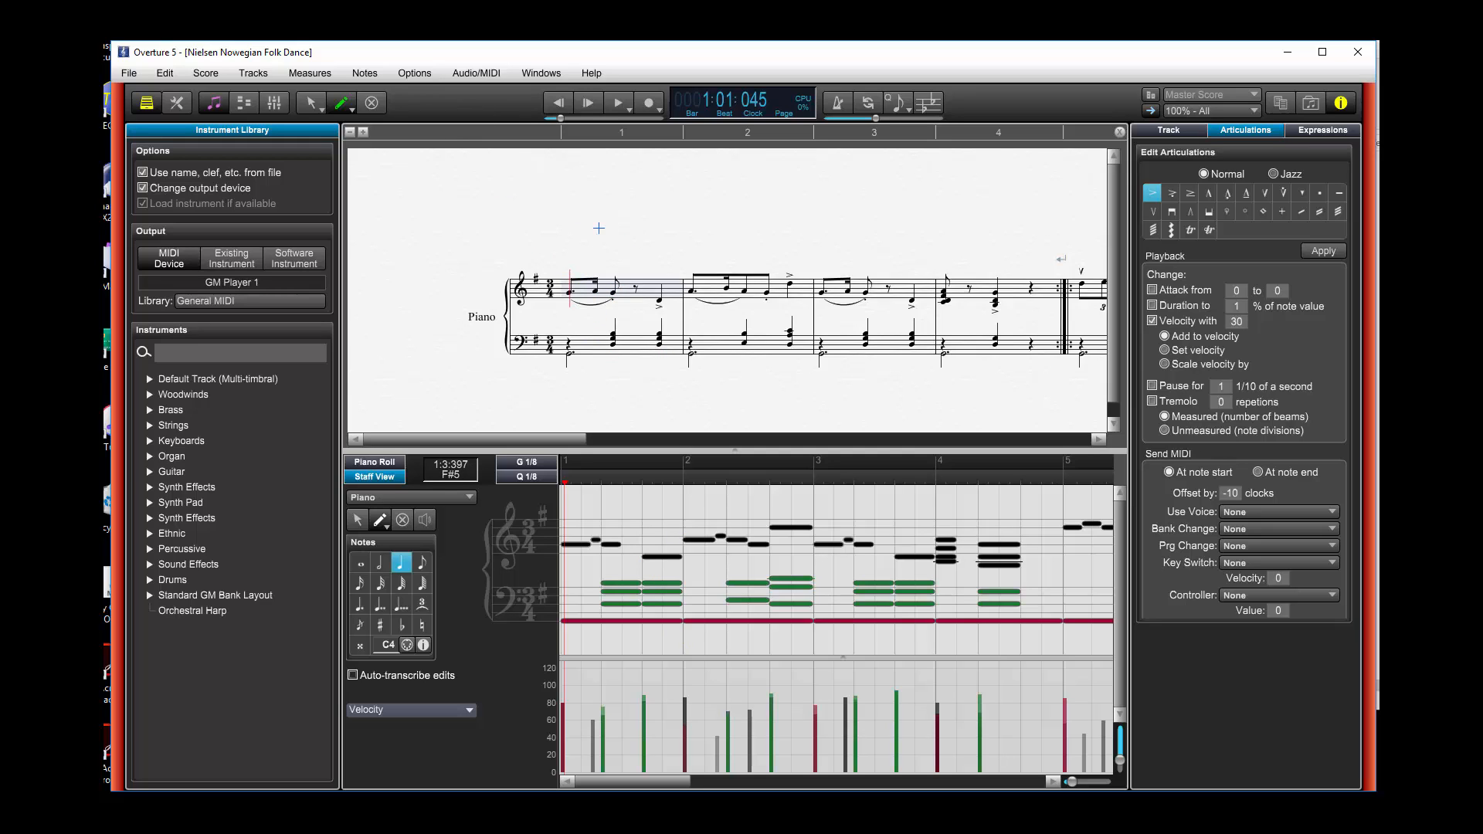
Display the score's symbols in color so that each voice has its own color.
left_click(433, 76)
mouse_move(433, 104)
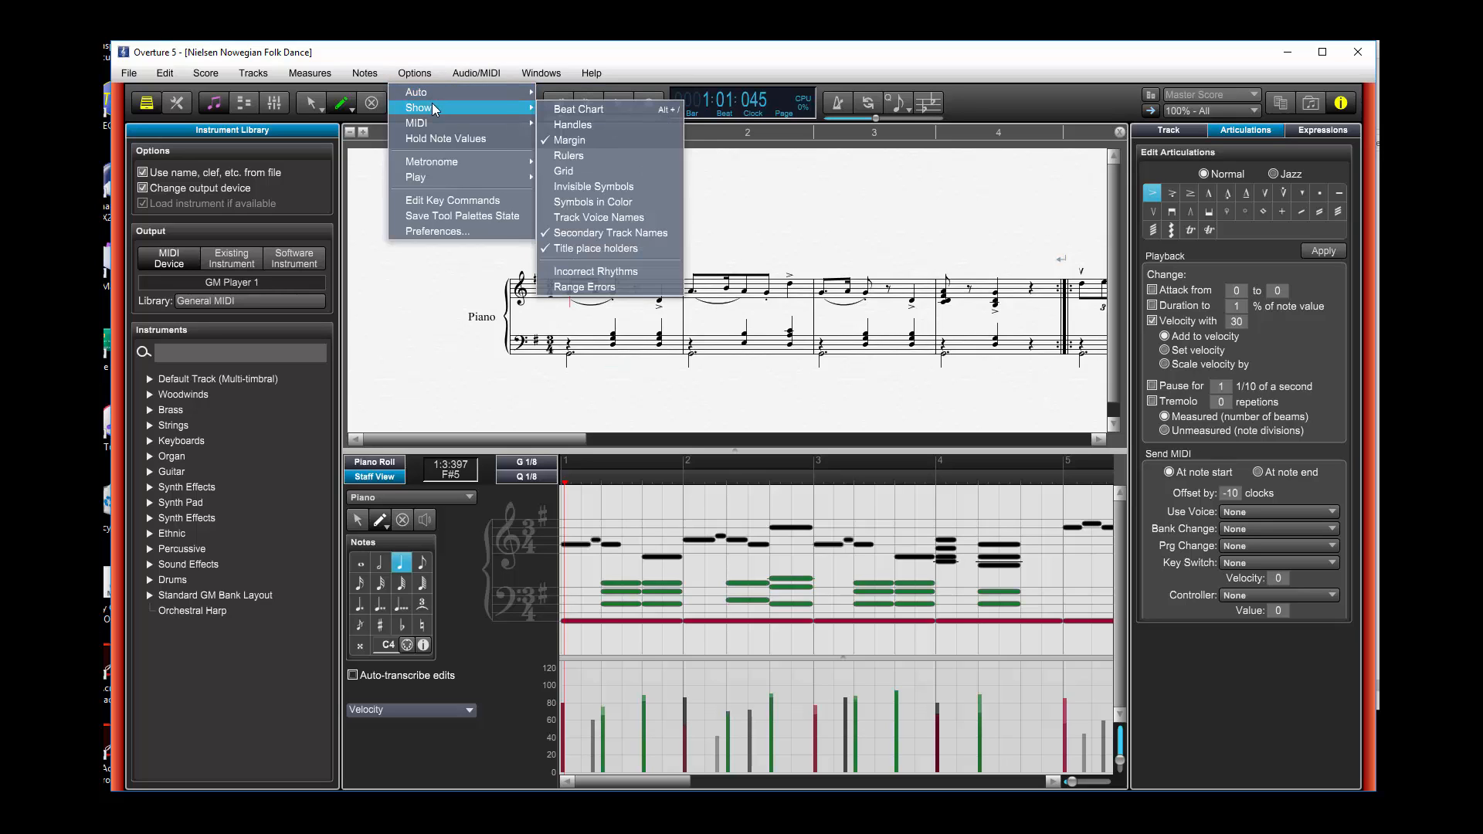
left_click(594, 203)
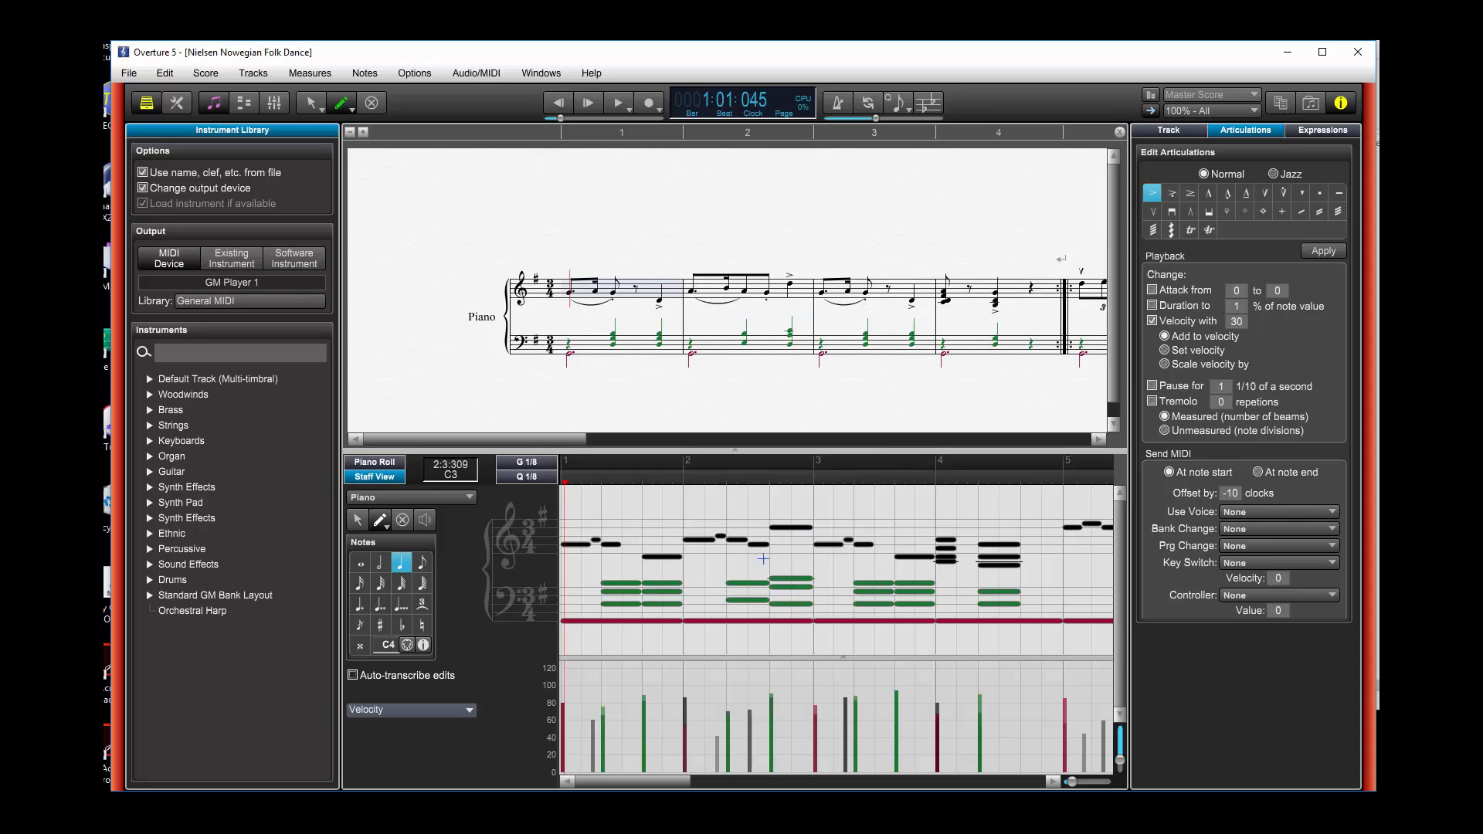
Isolate Voice 1 and Voice 2 in turn in the score and data view, ending on Voice 1.
left_click(1223, 112)
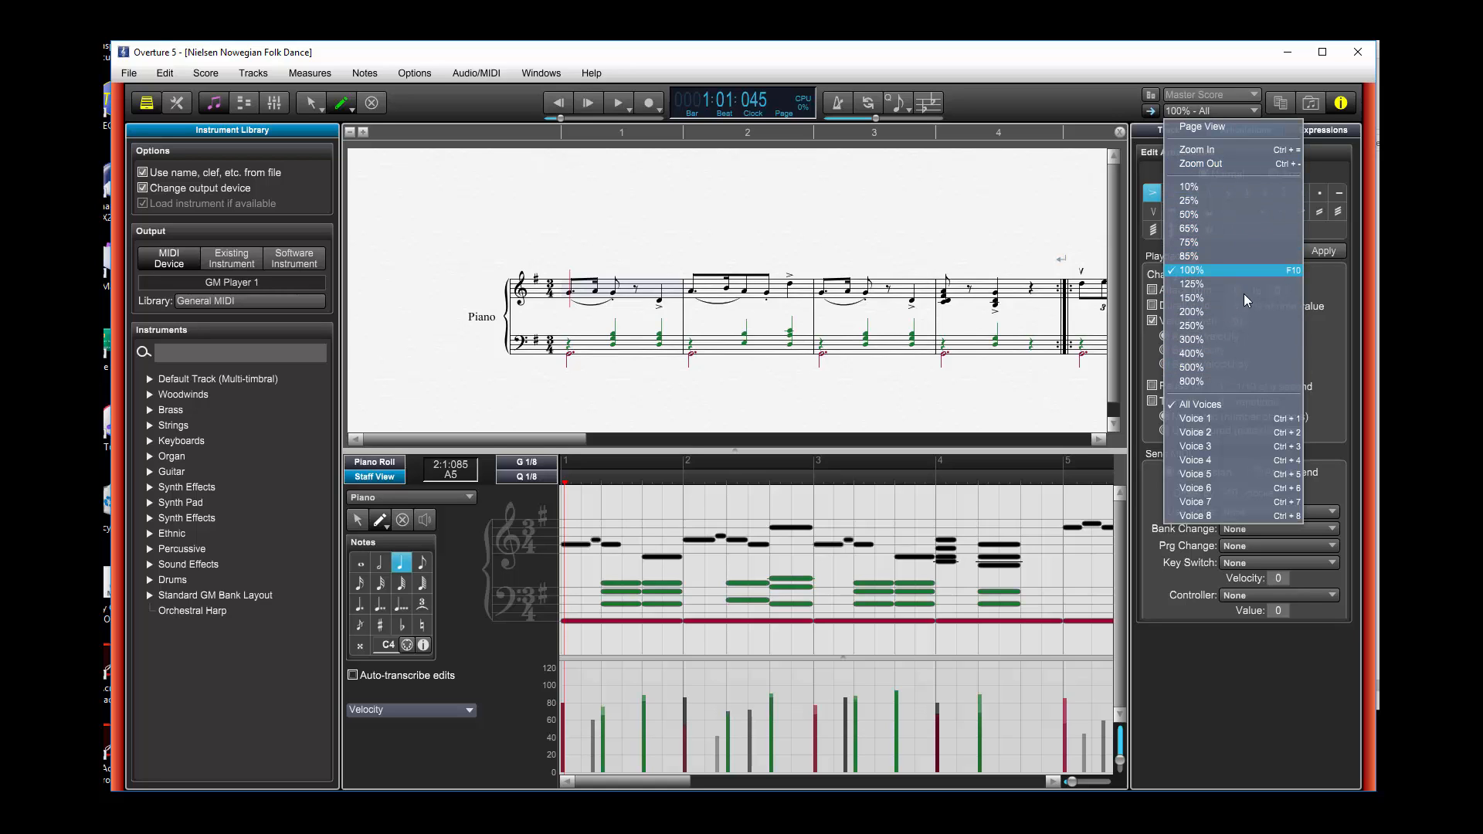
left_click(1221, 423)
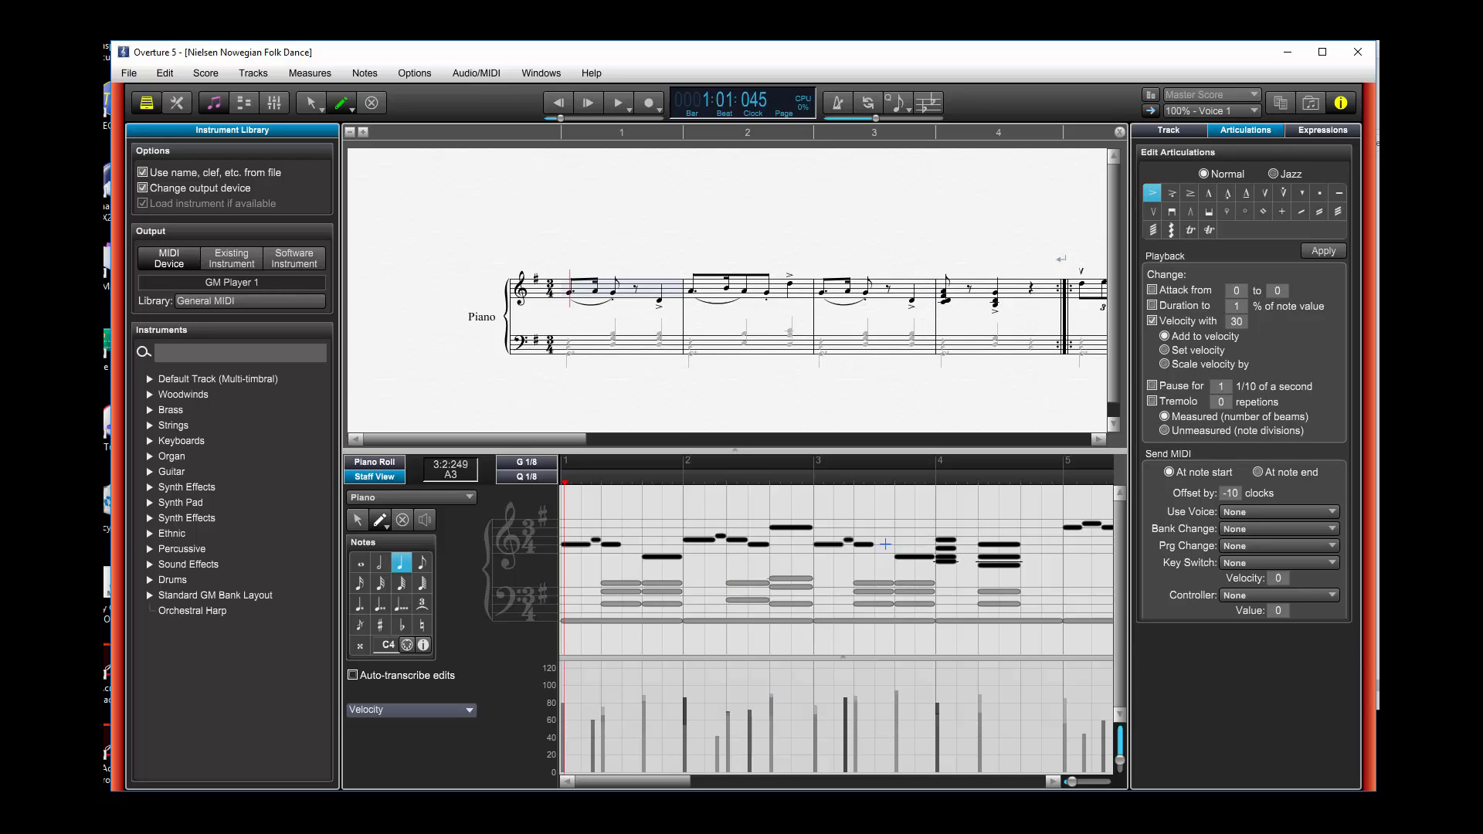
left_click(1253, 112)
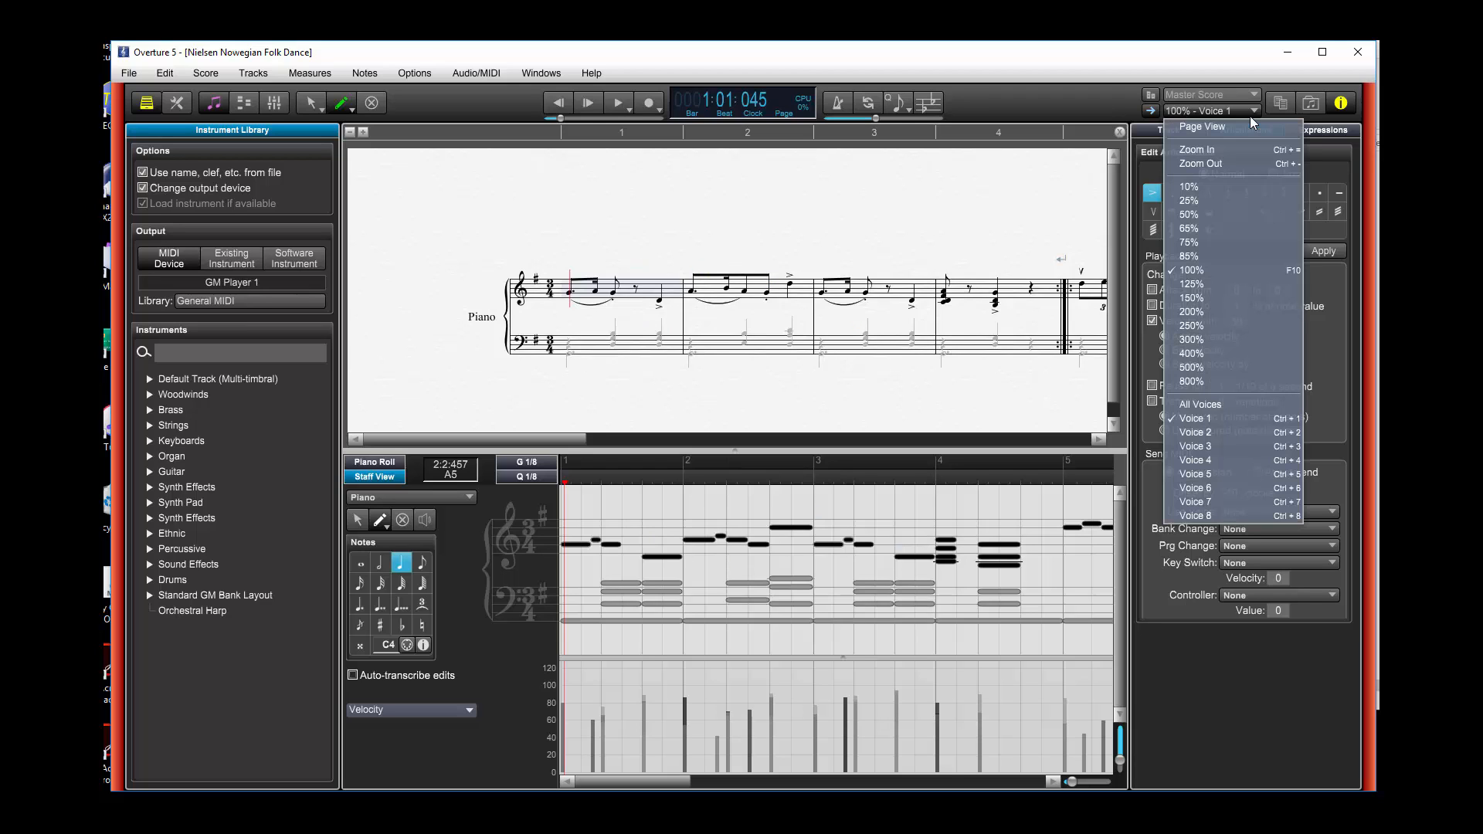
left_click(1212, 433)
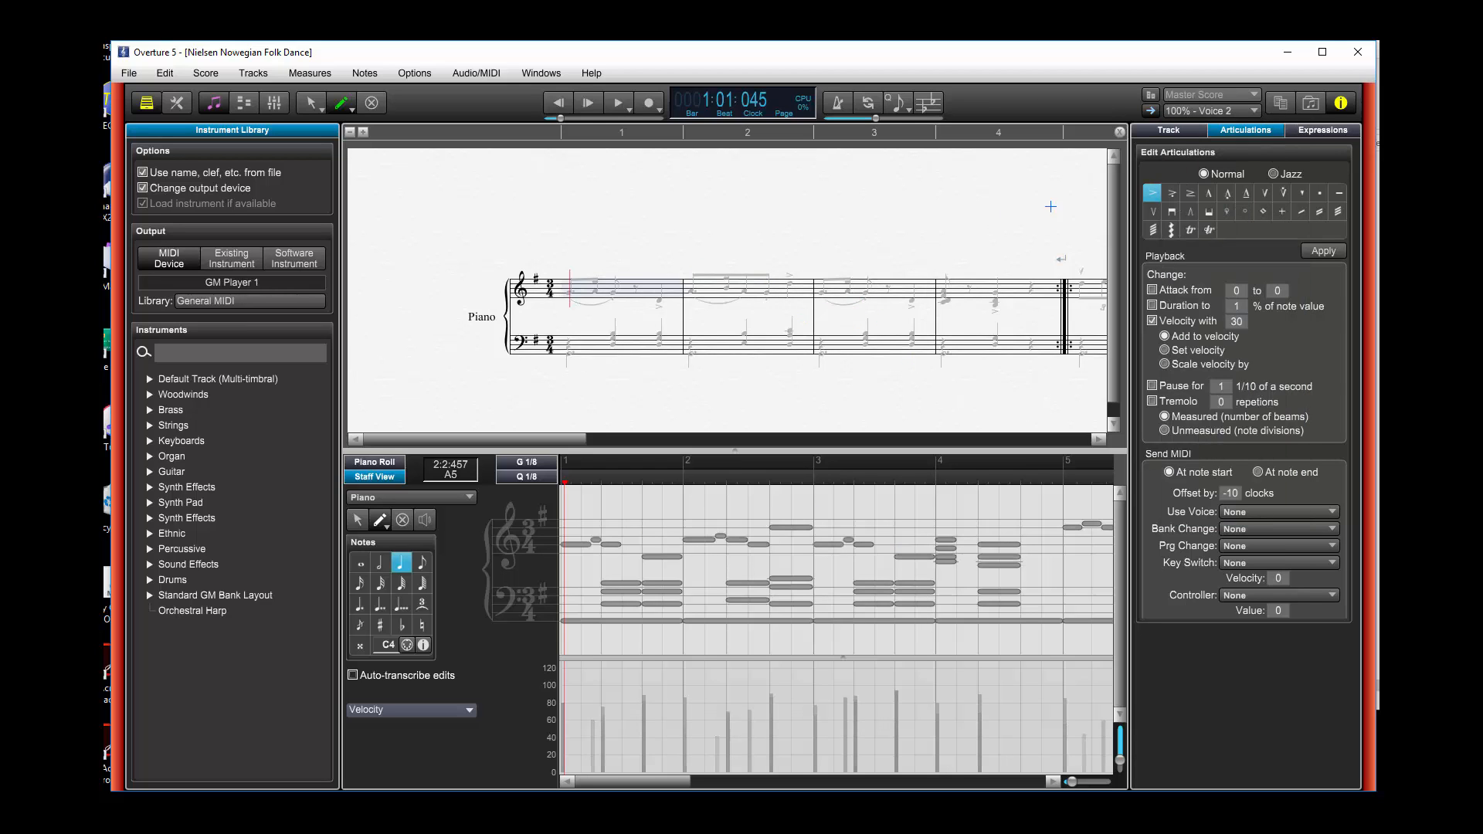
left_click(1251, 112)
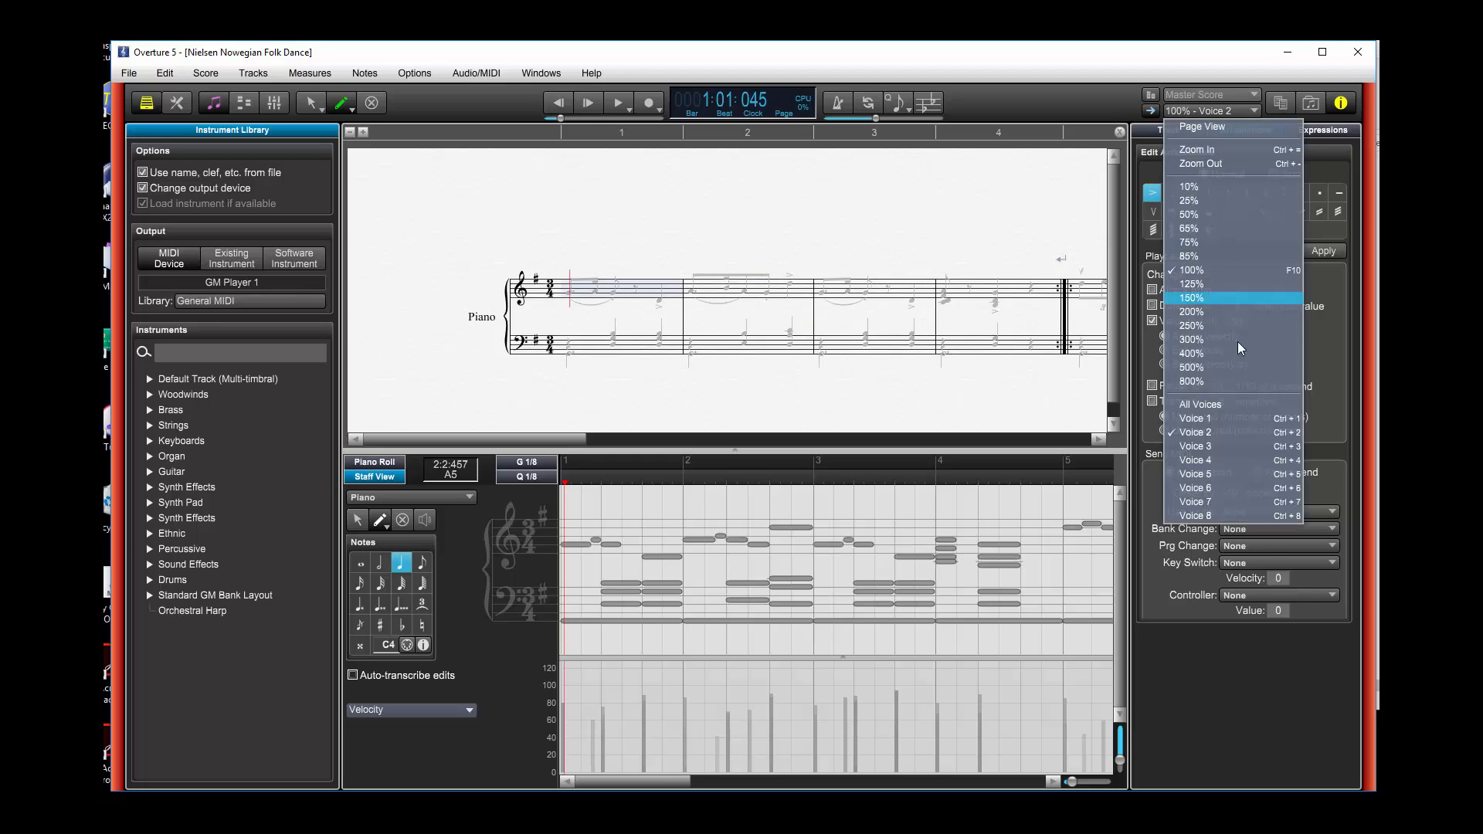
left_click(1228, 419)
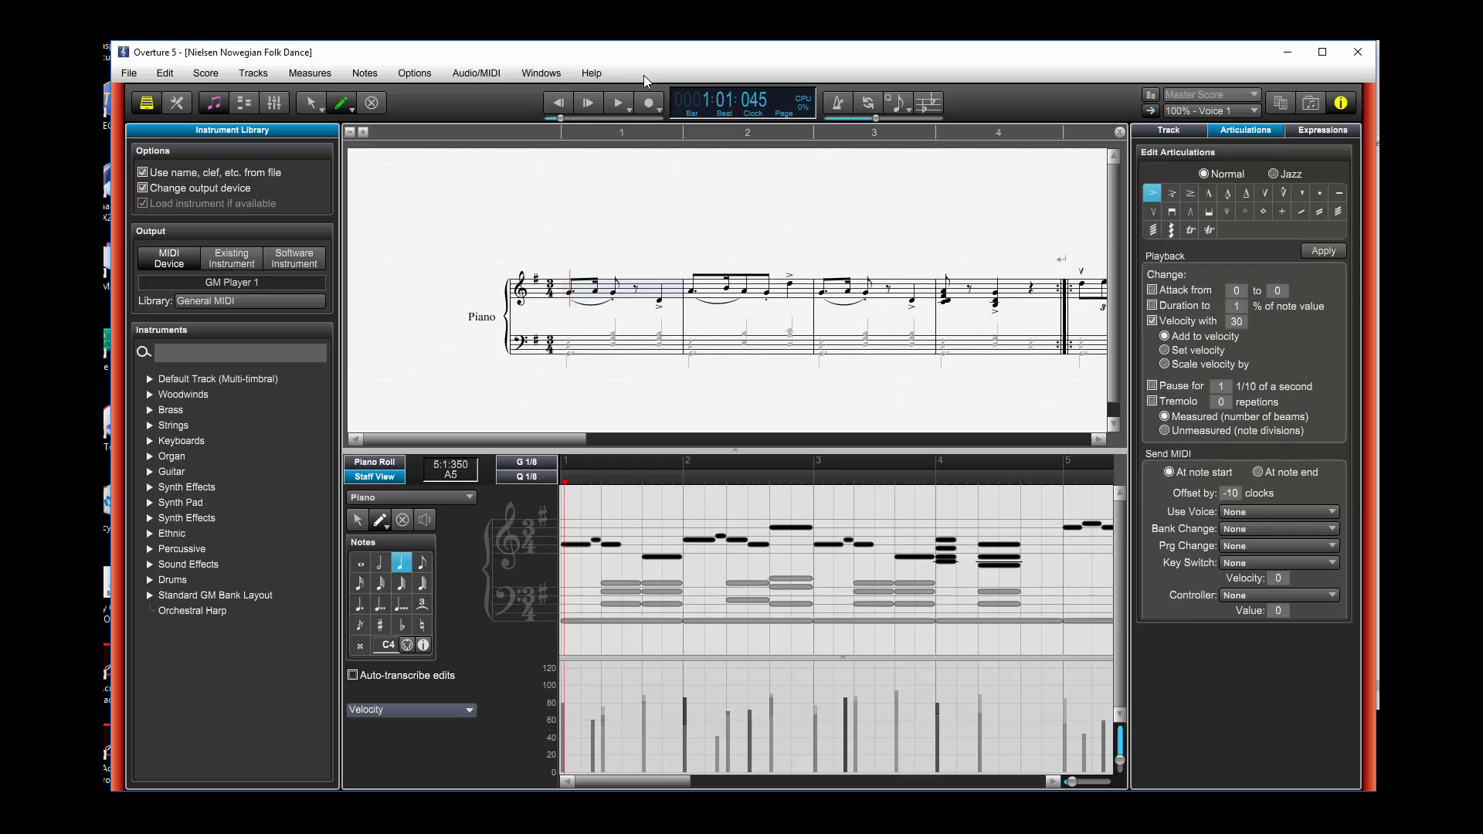
Show the mixer below the score, bring back the data view, and return the score to page view.
left_click(541, 73)
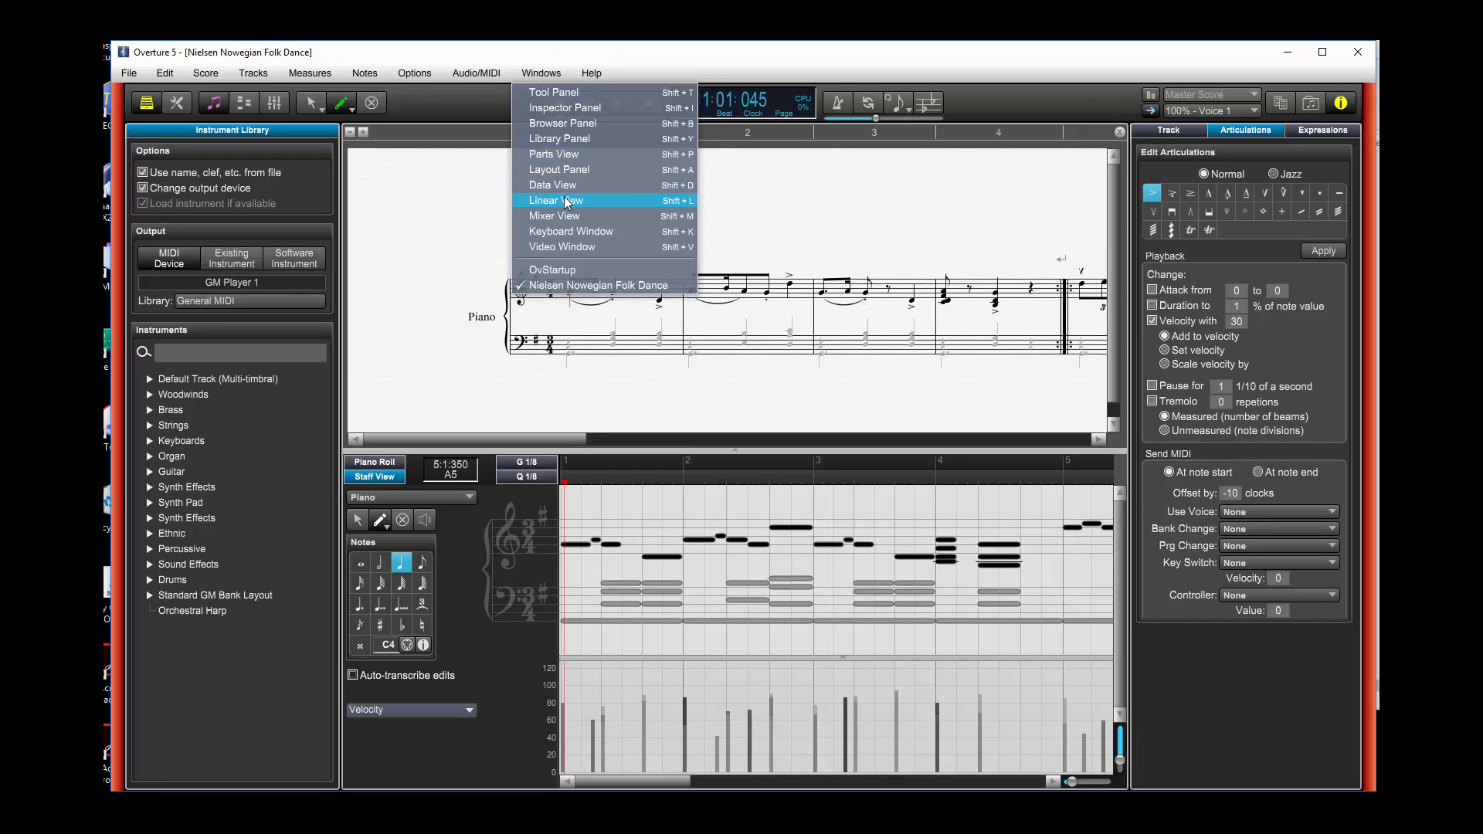
left_click(579, 221)
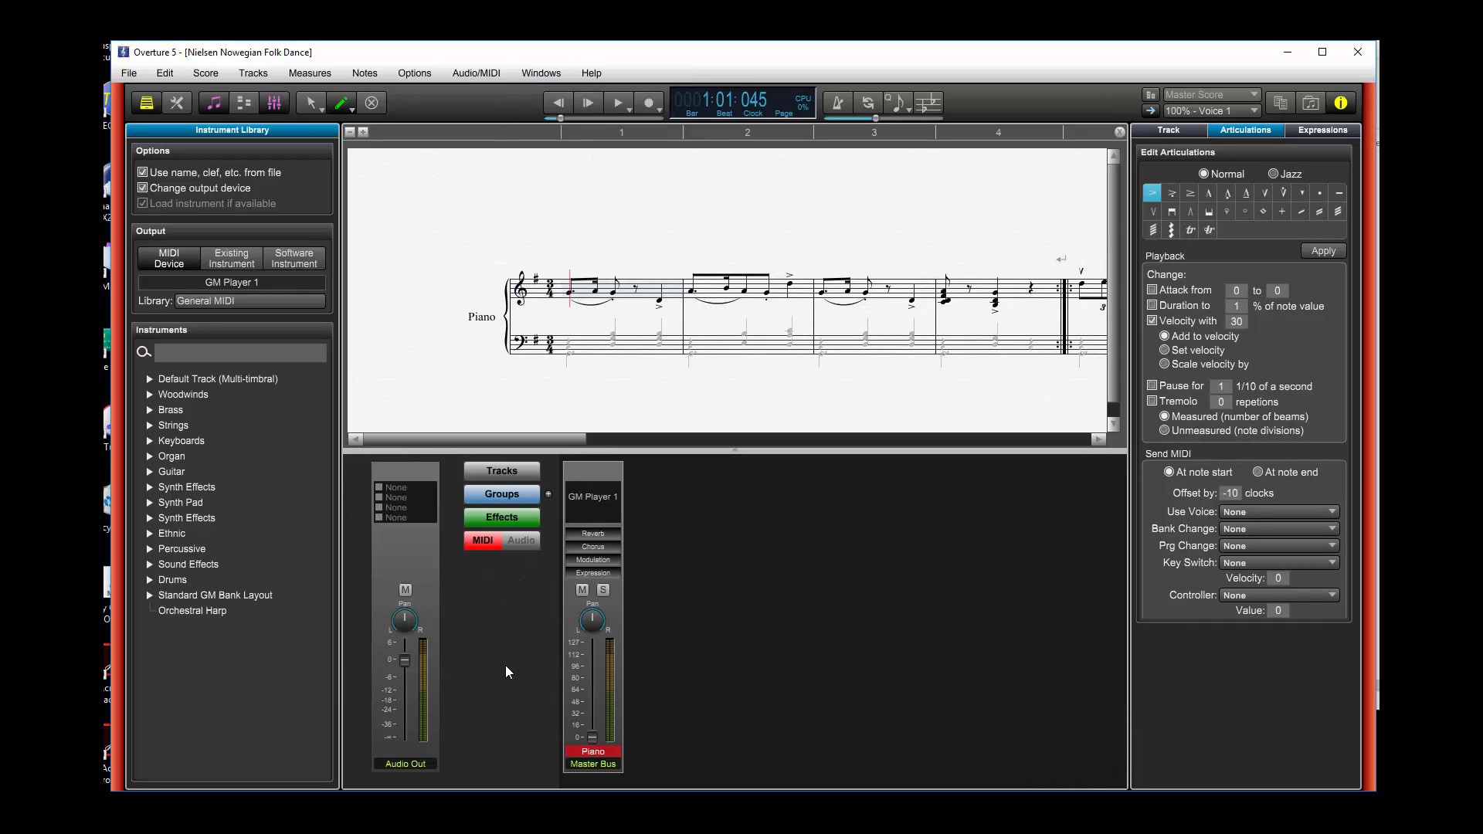
left_click(541, 73)
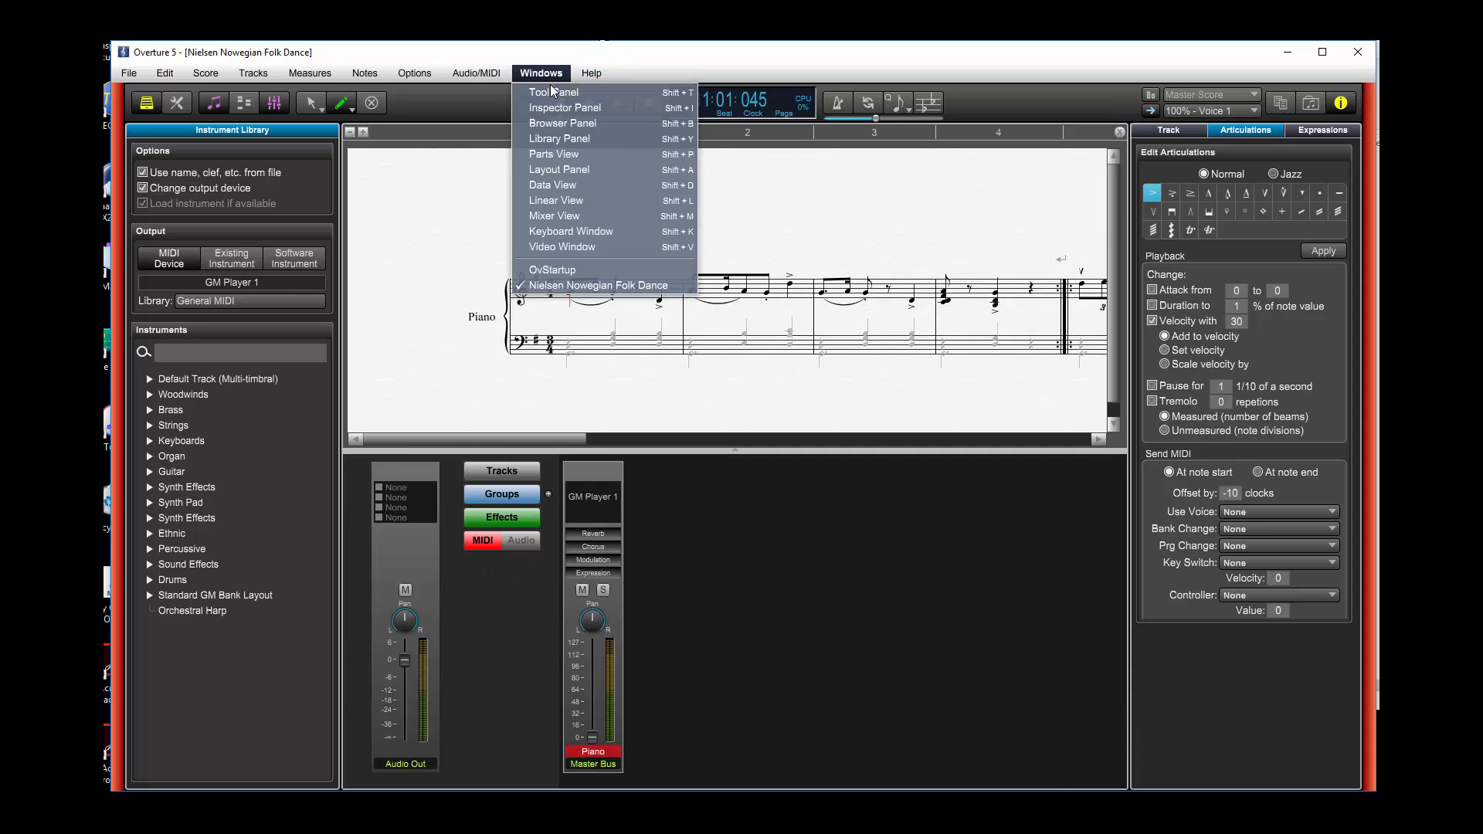
left_click(567, 202)
left_click(547, 72)
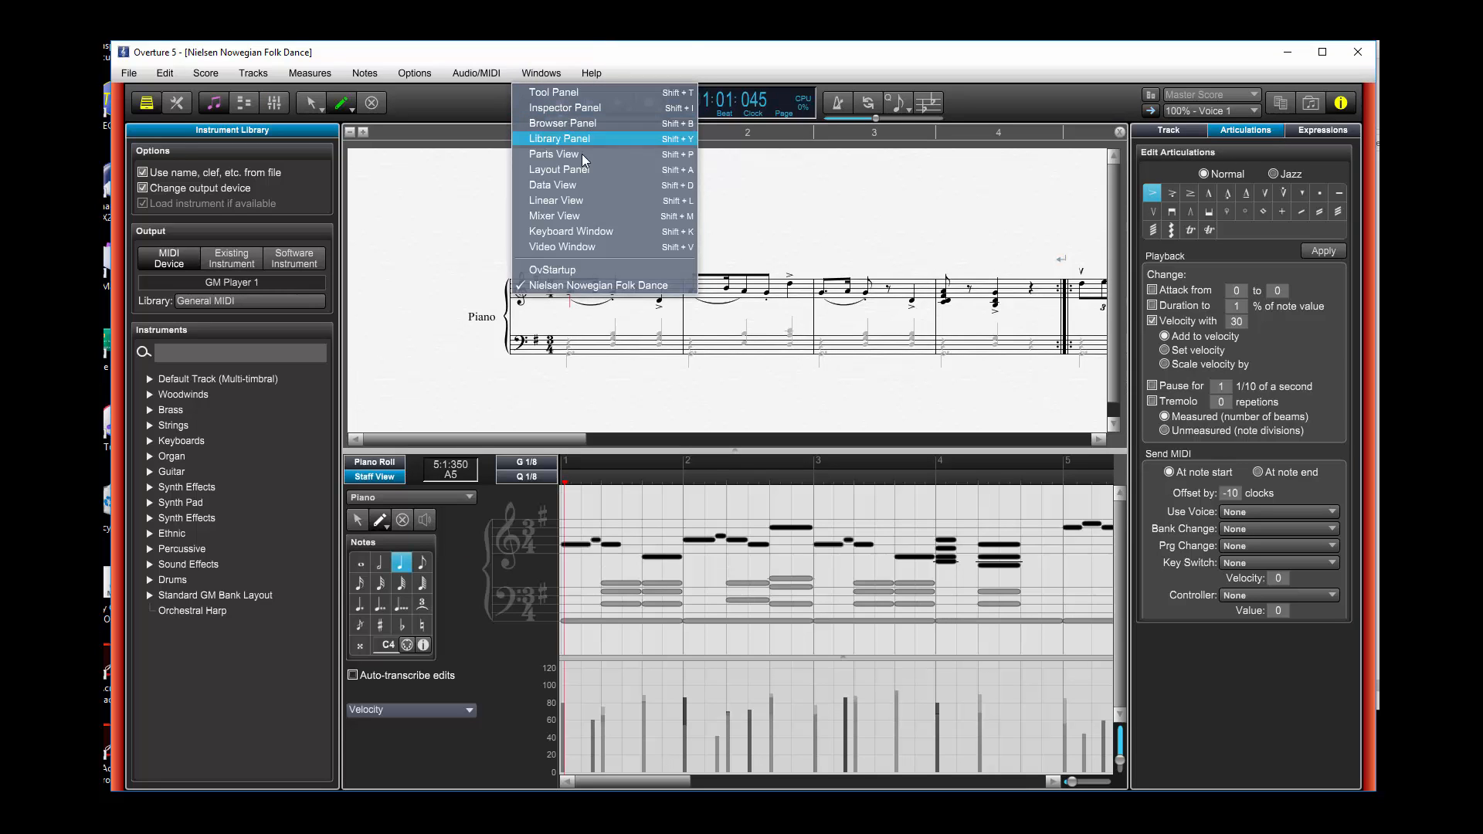
left_click(572, 201)
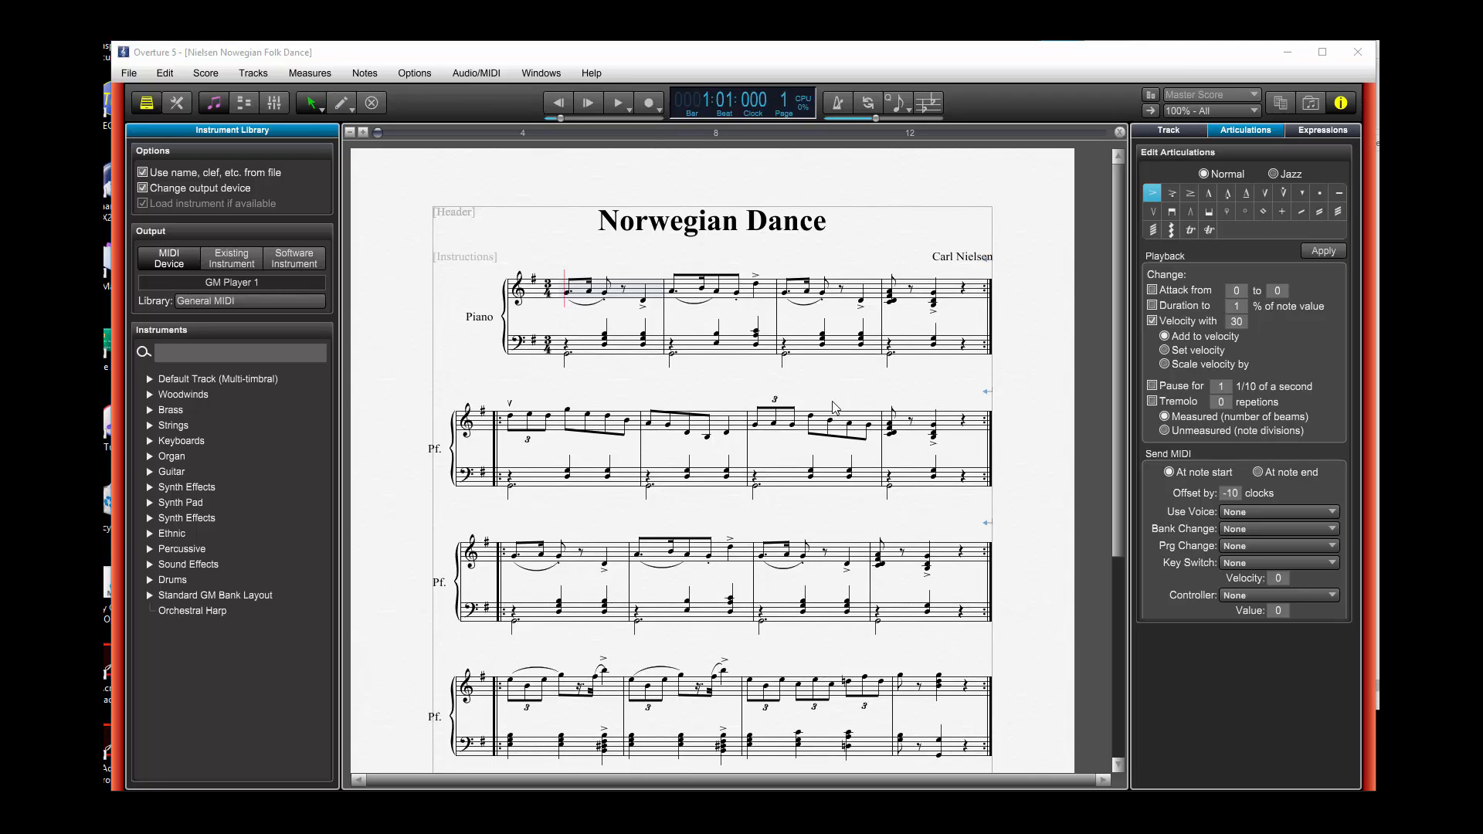
Close the Nielsen folk dance score and look through the voice choices for the MyPieceNew score.
left_click(136, 73)
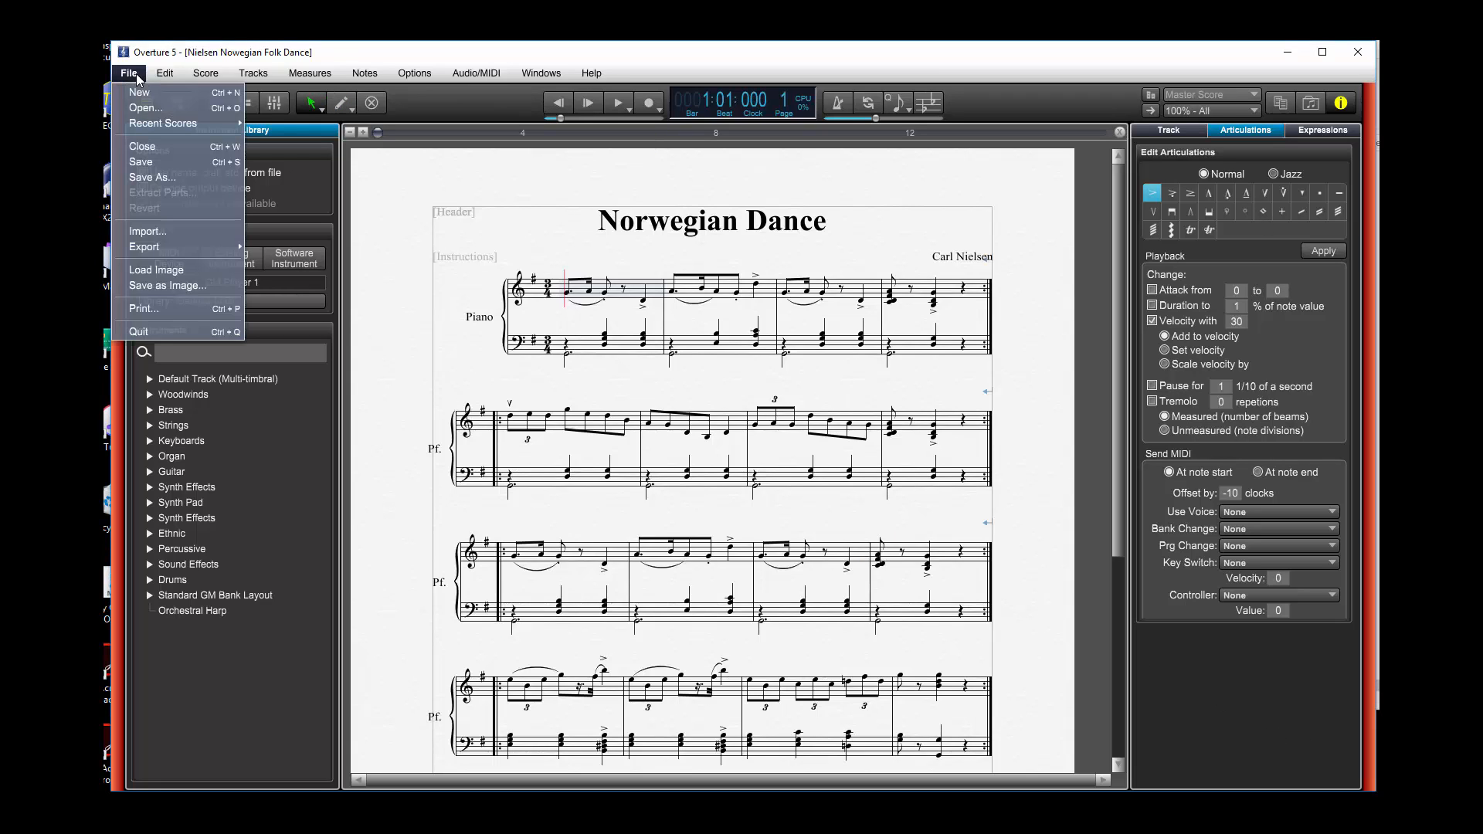
left_click(150, 147)
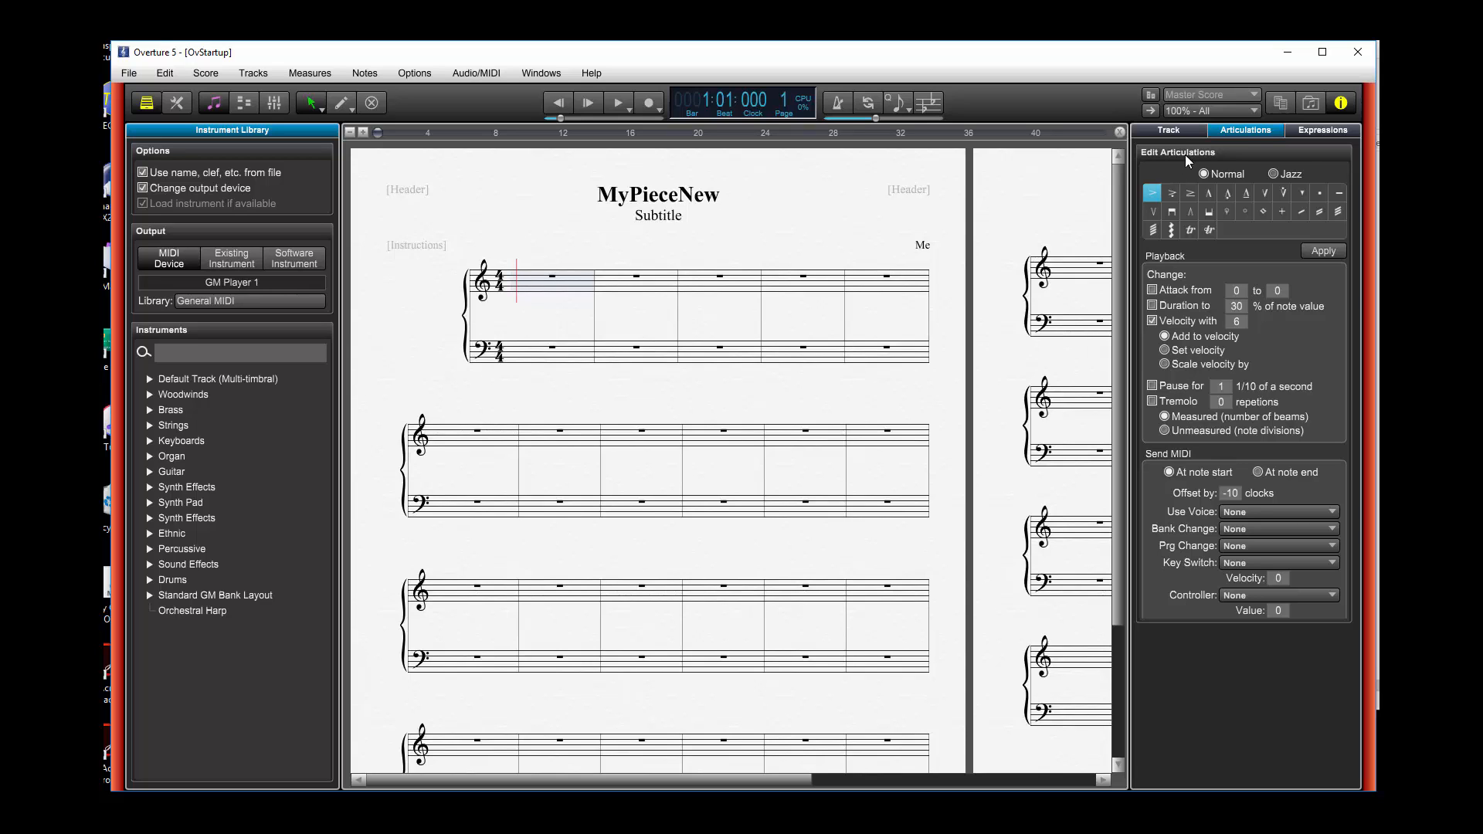
left_click(1247, 110)
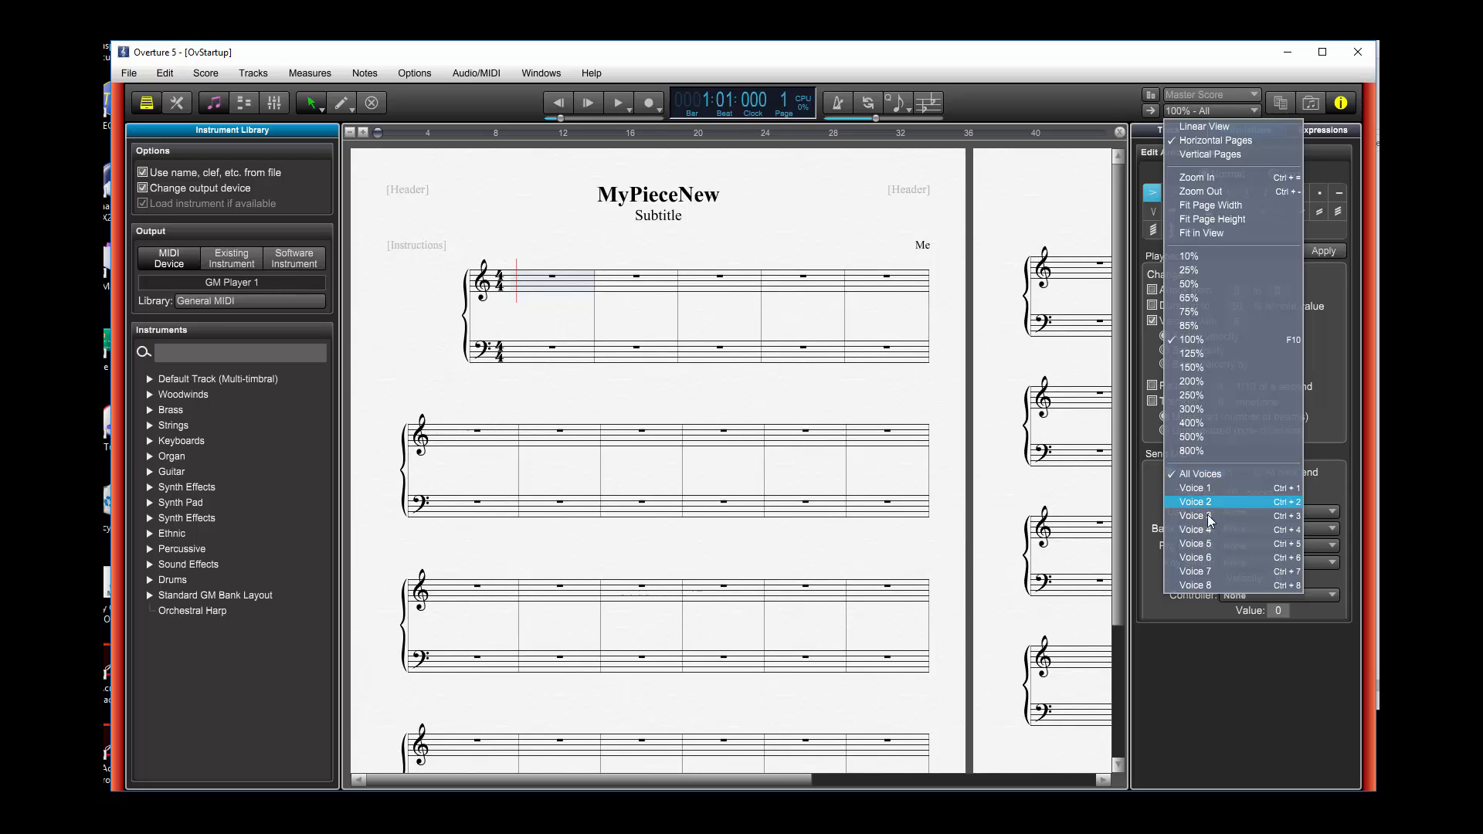
left_click(1087, 55)
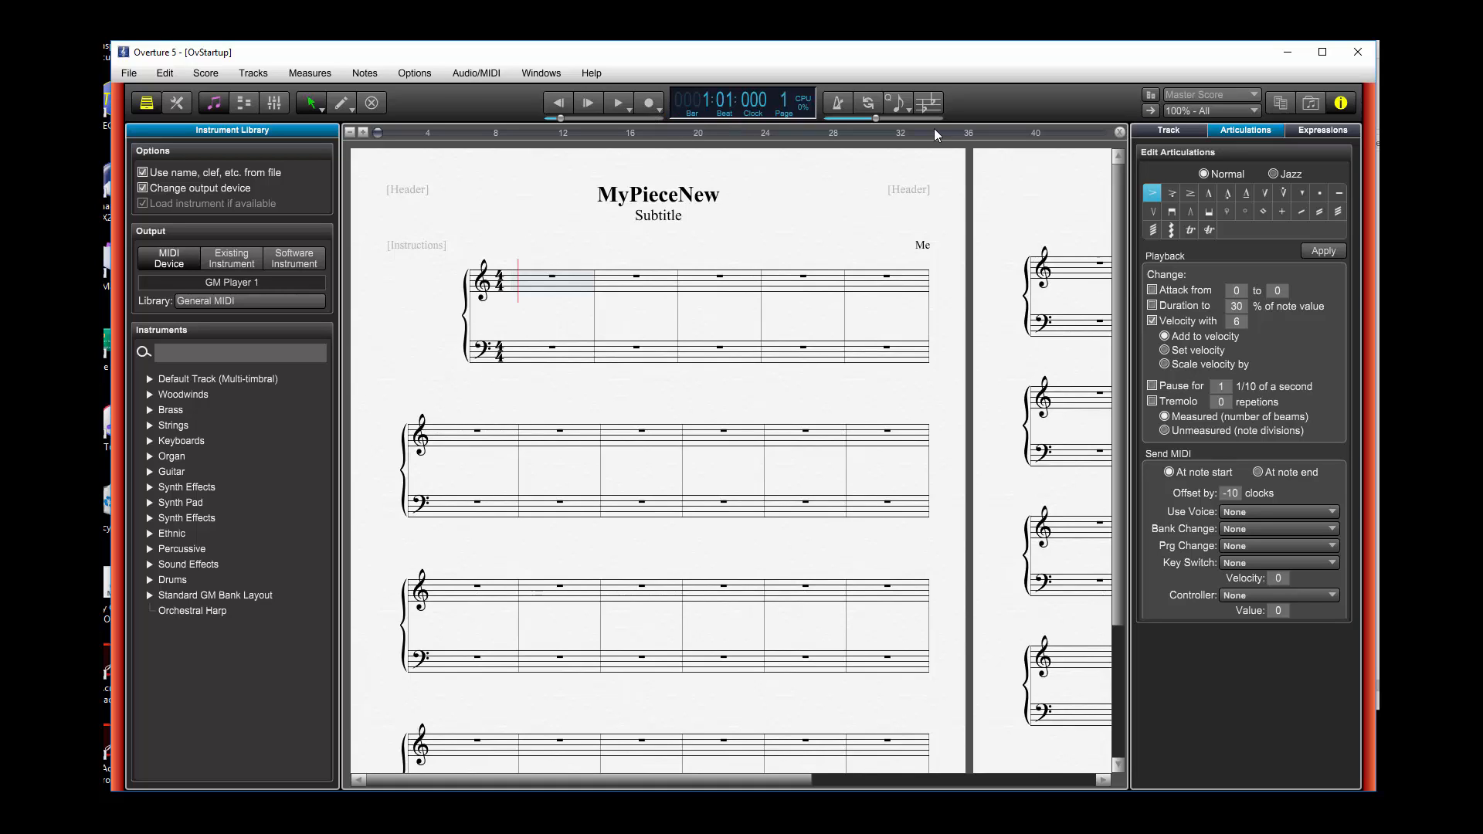
Record a melody into the first three measures of the treble staff and rewind to the start.
left_click(909, 109)
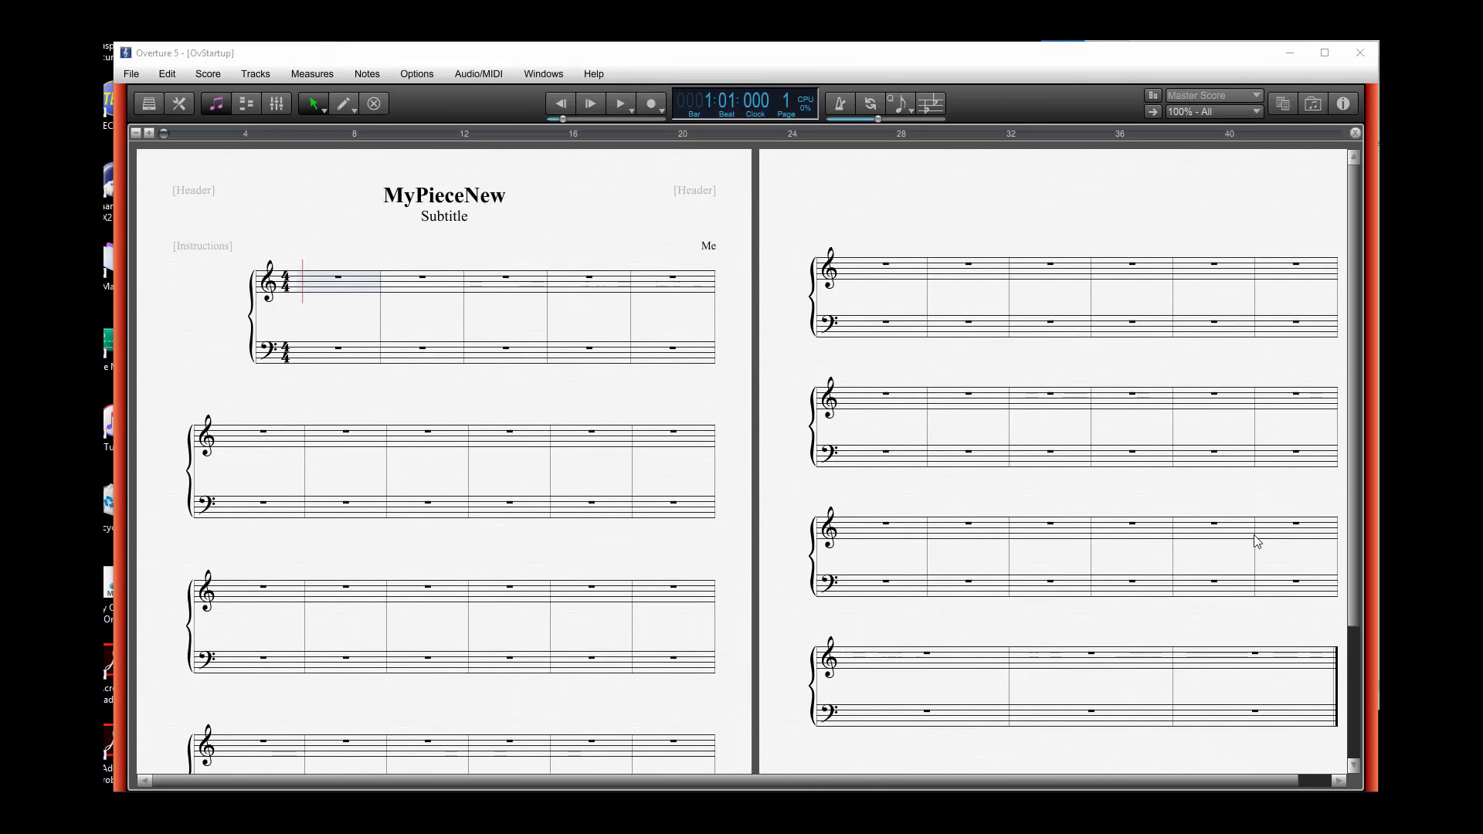
left_click(656, 99)
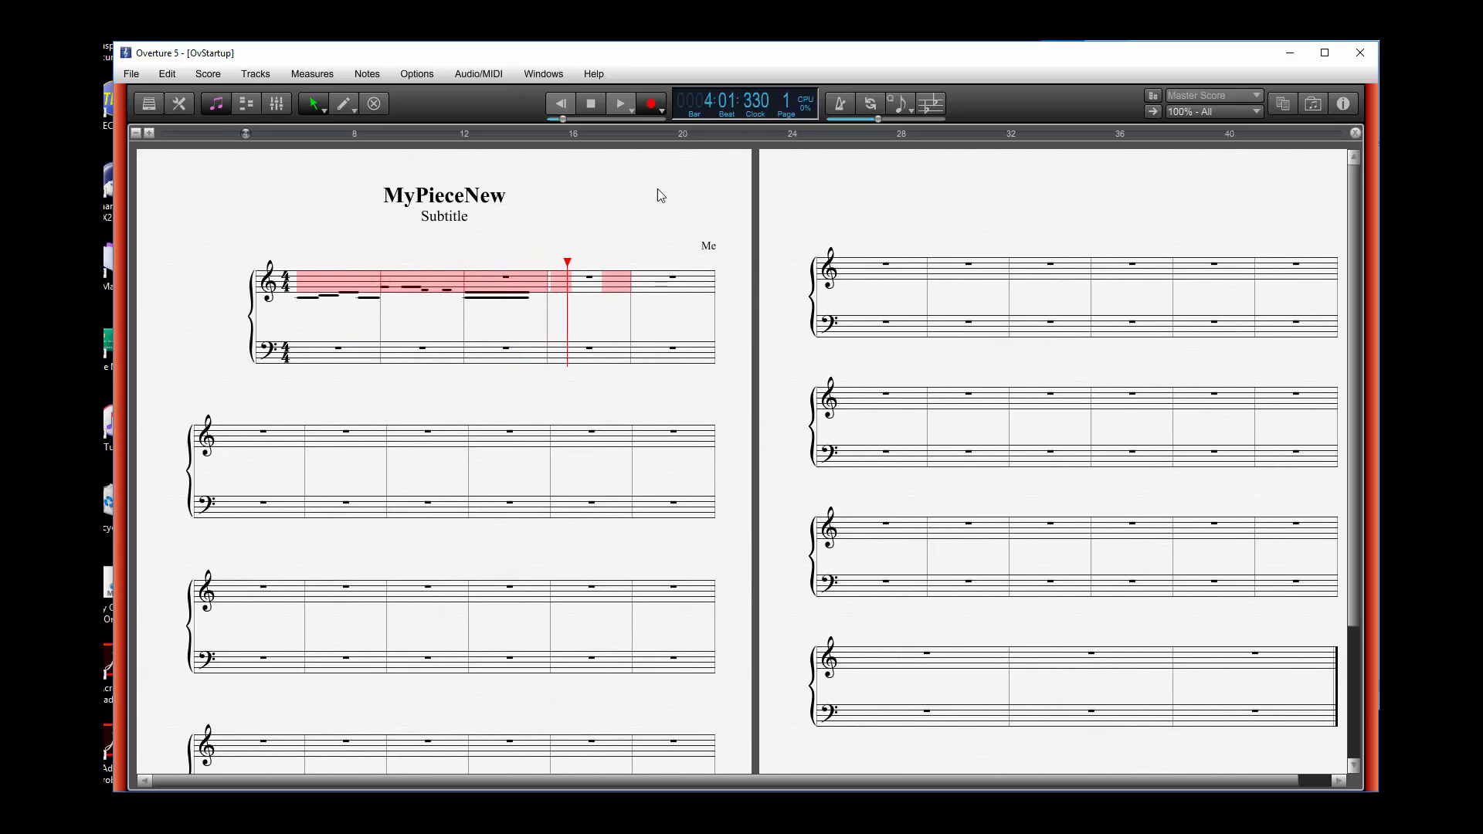
left_click(591, 104)
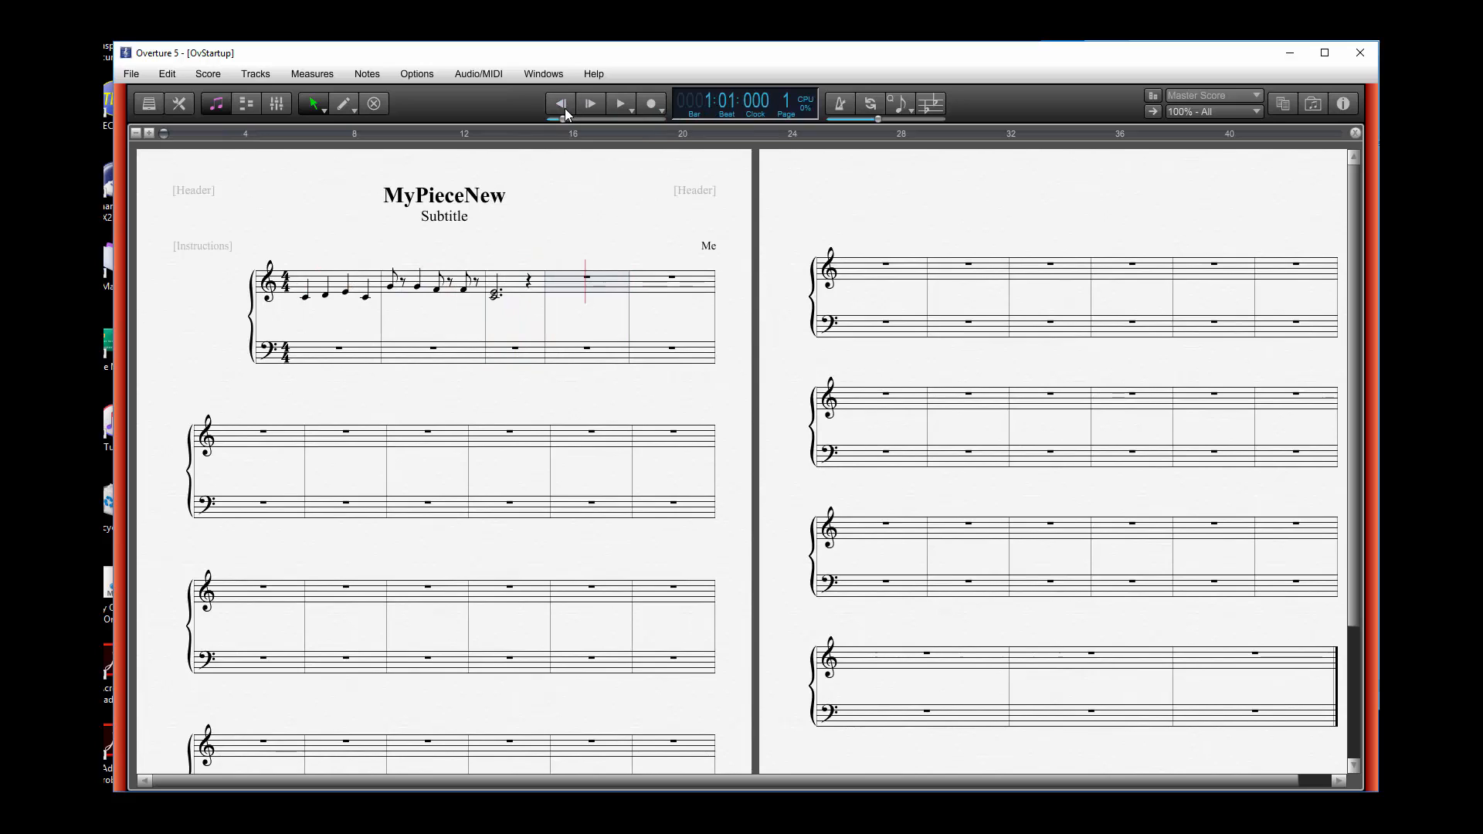
left_click(564, 107)
Switch to Voice 2 and record a bass line over the first three measures.
left_click(1255, 113)
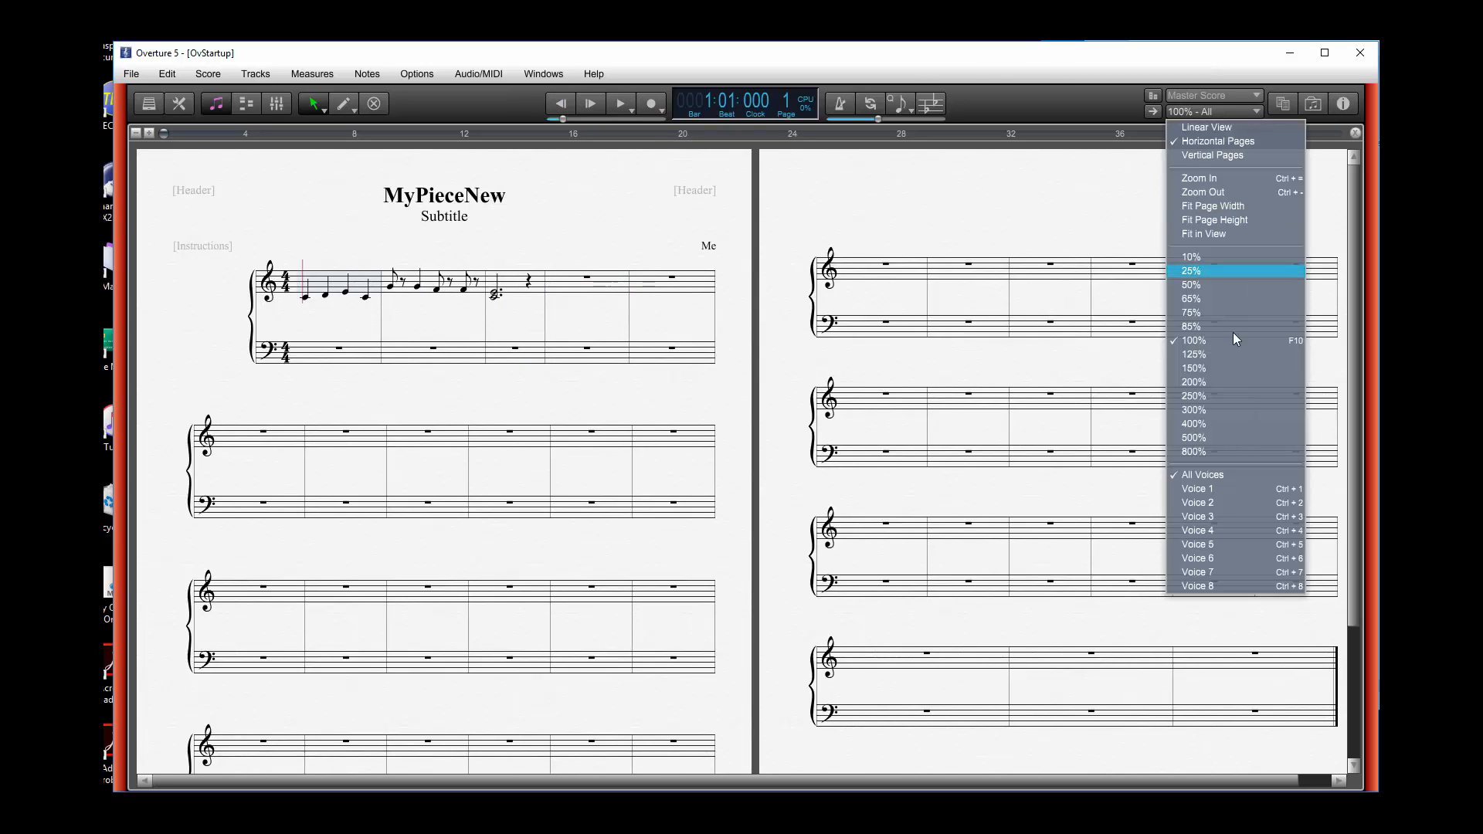
left_click(1220, 504)
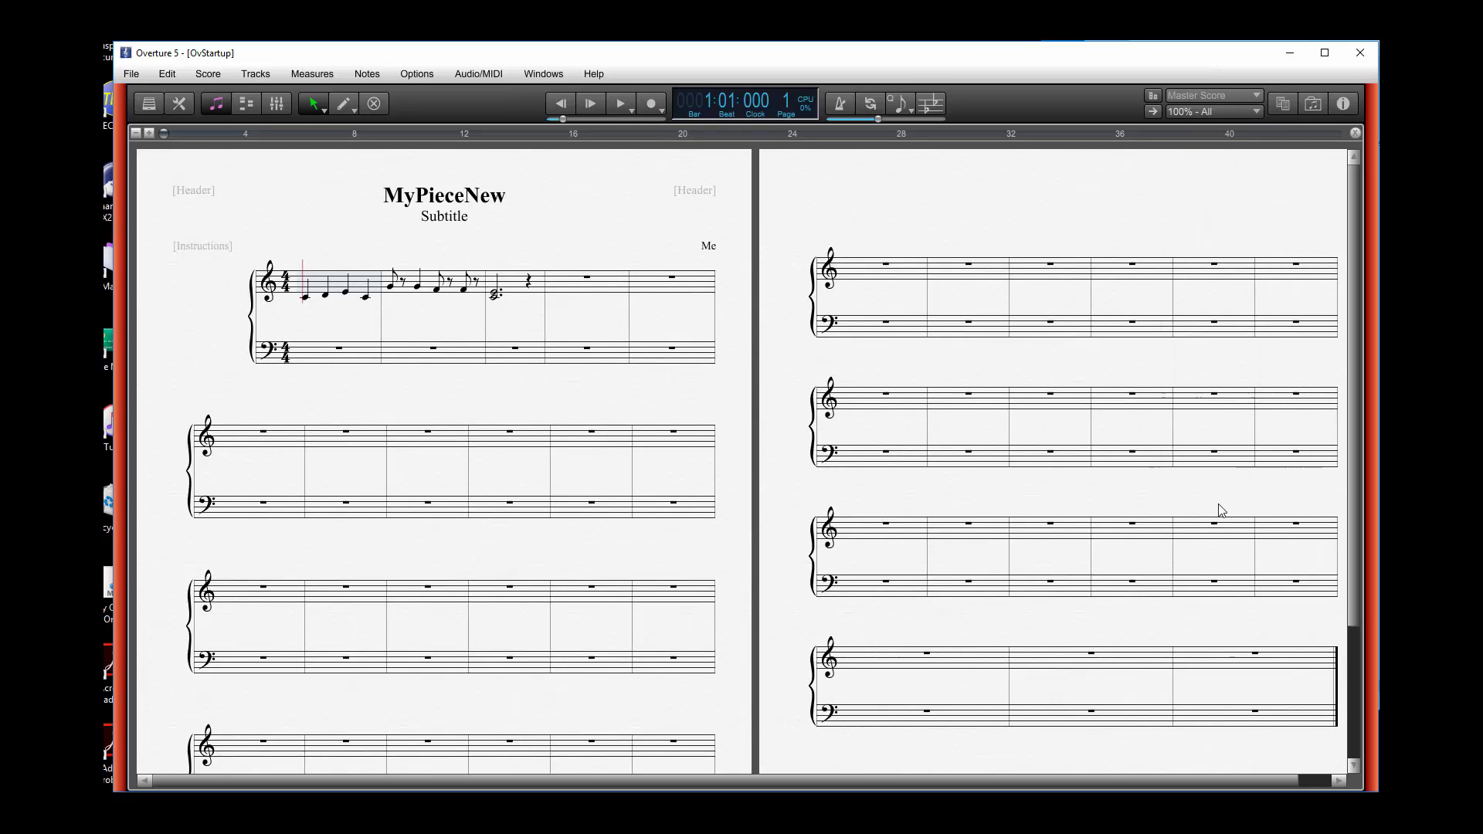
left_click(651, 105)
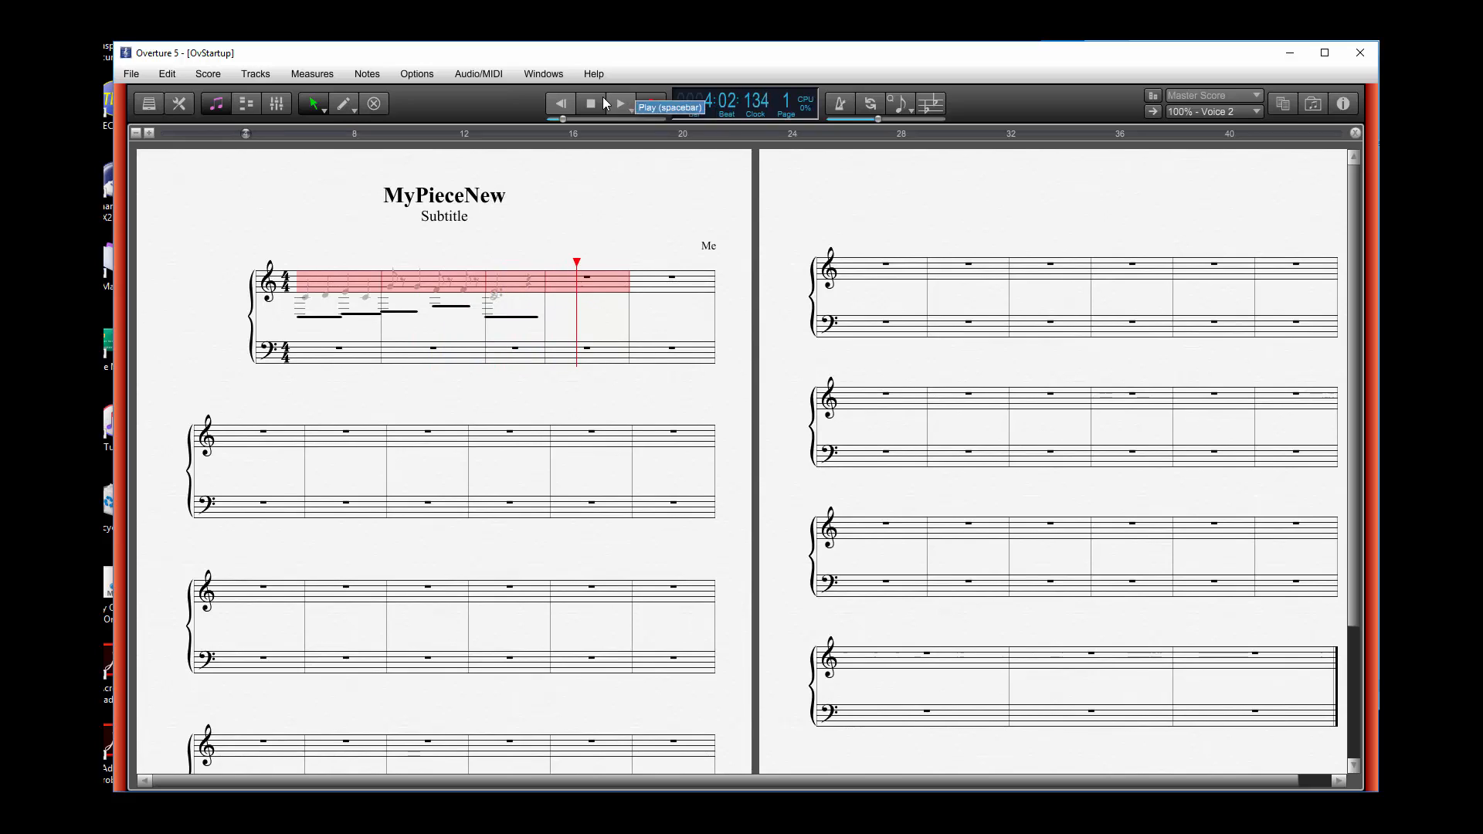
left_click(651, 105)
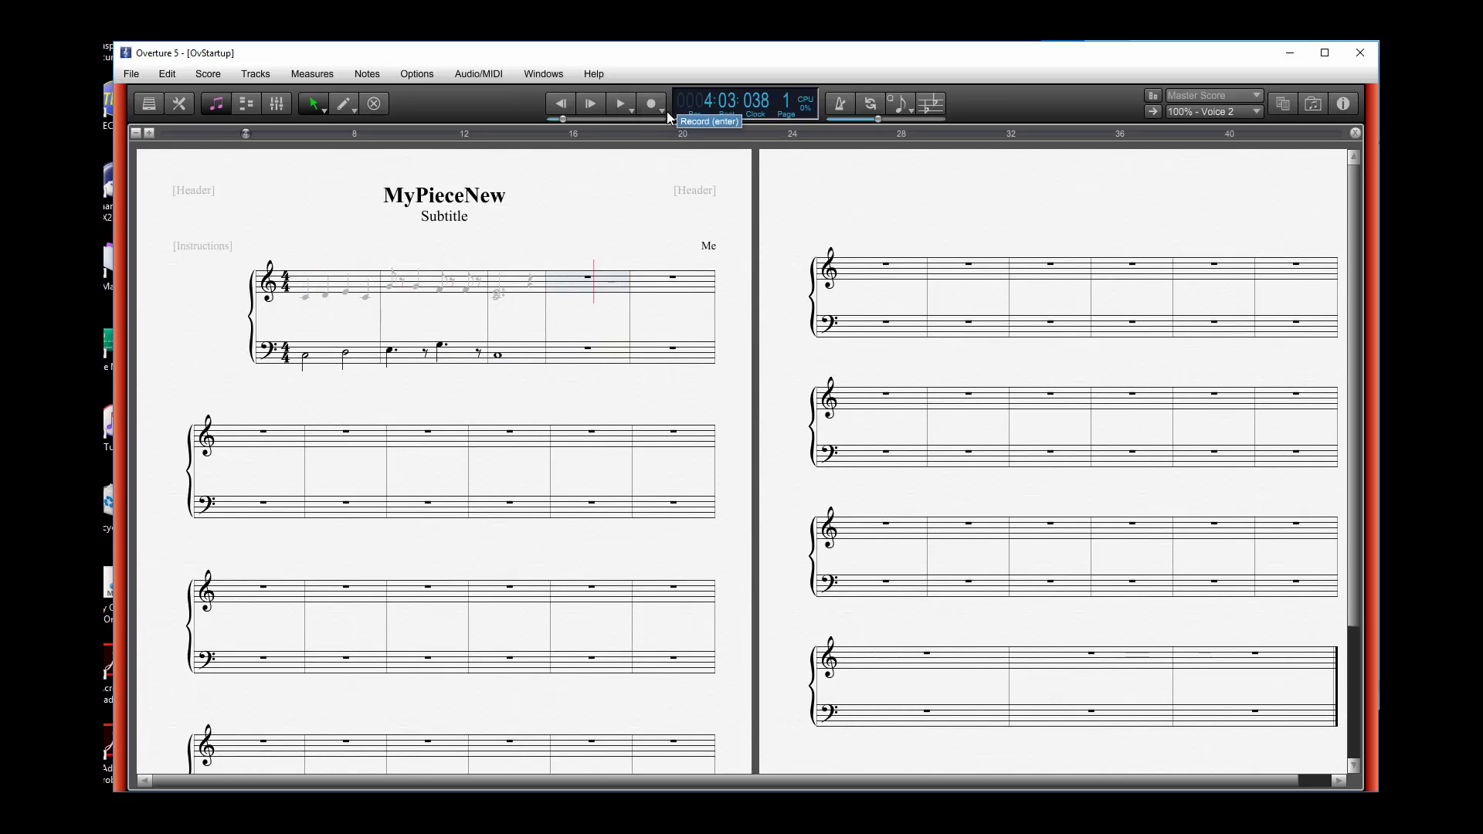
Rewind to the start of the piece and display all voices together.
left_click(562, 104)
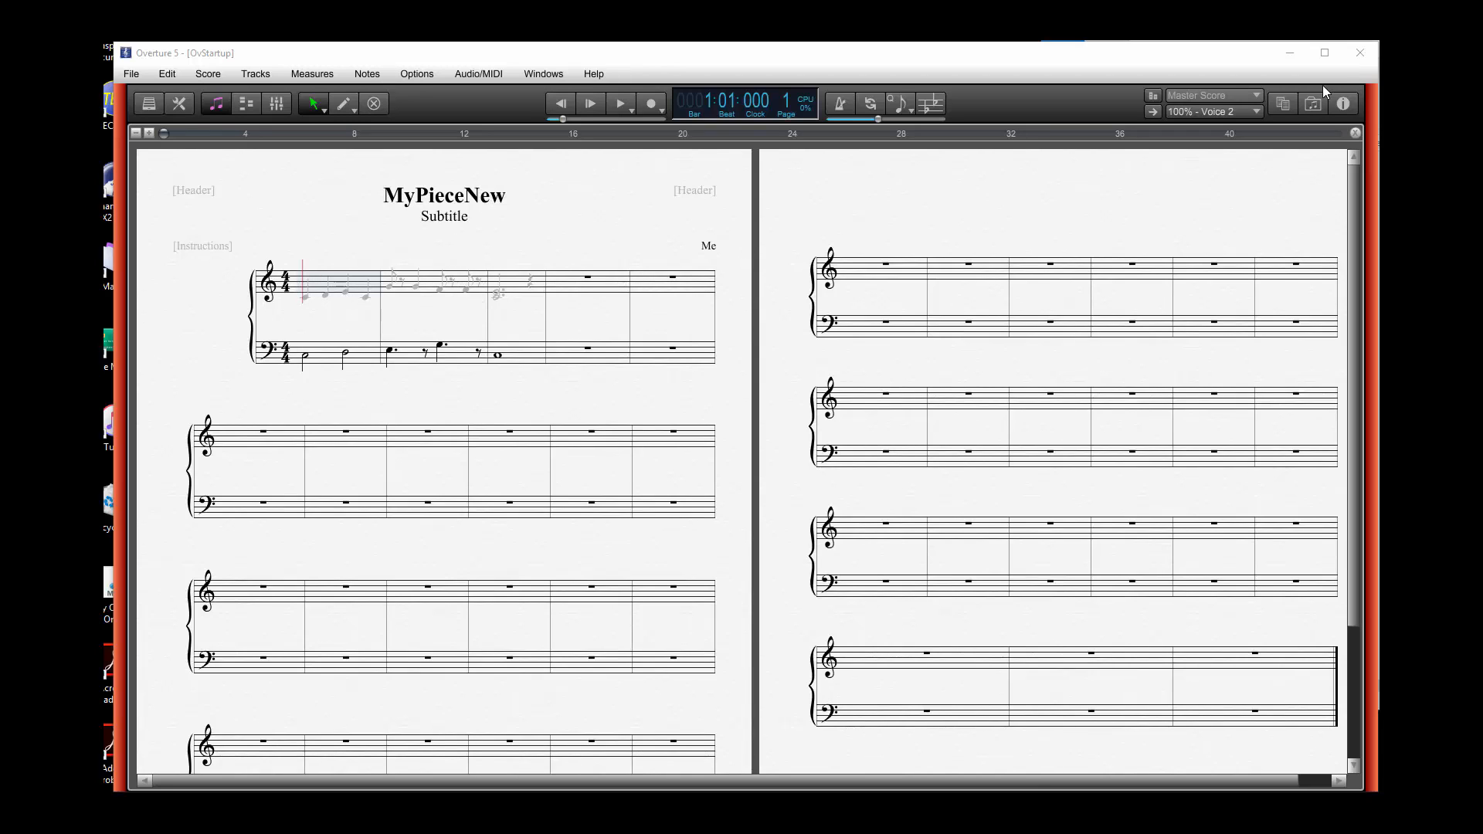
left_click(1256, 112)
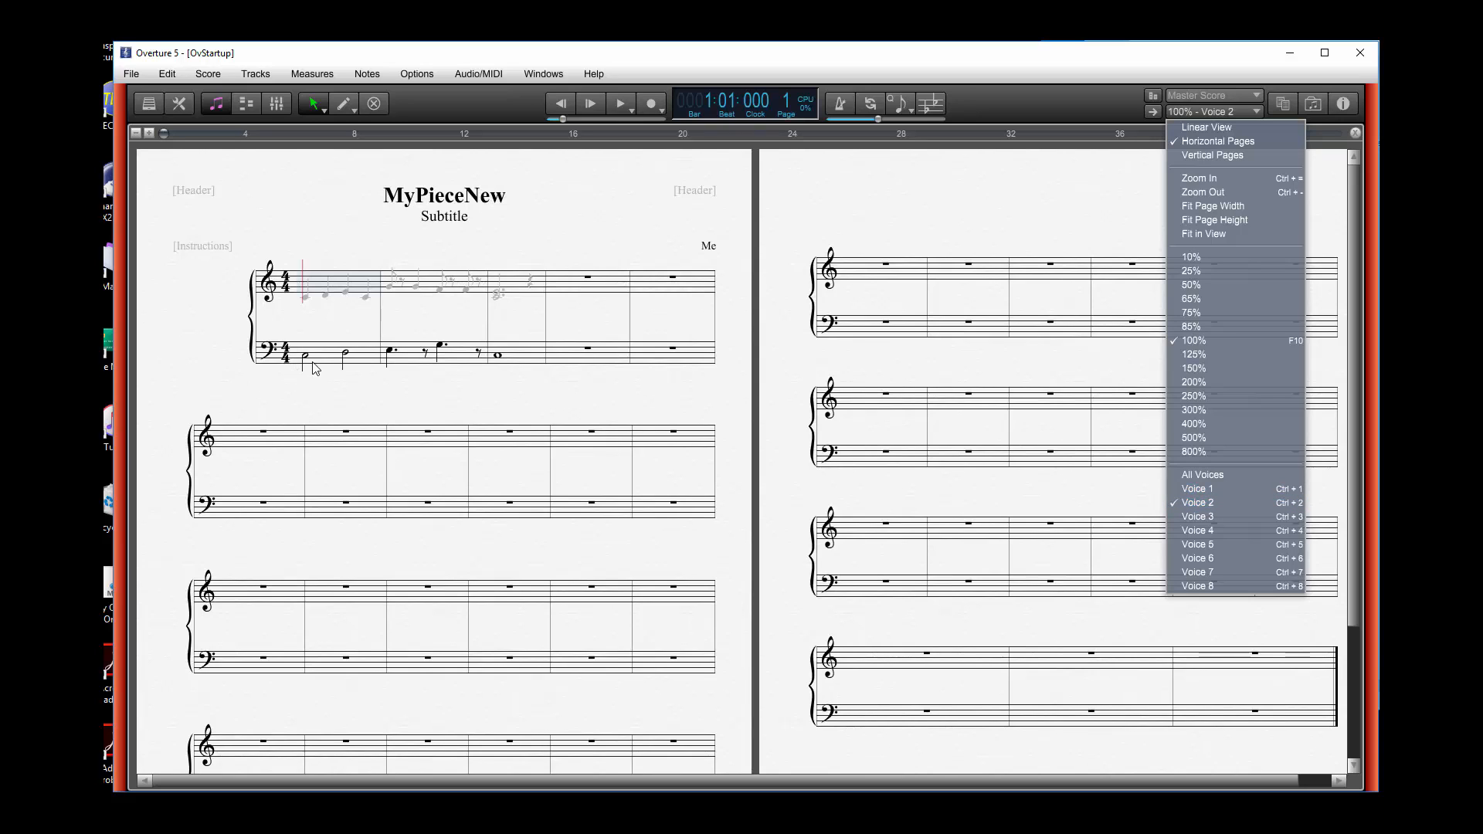
left_click(1216, 476)
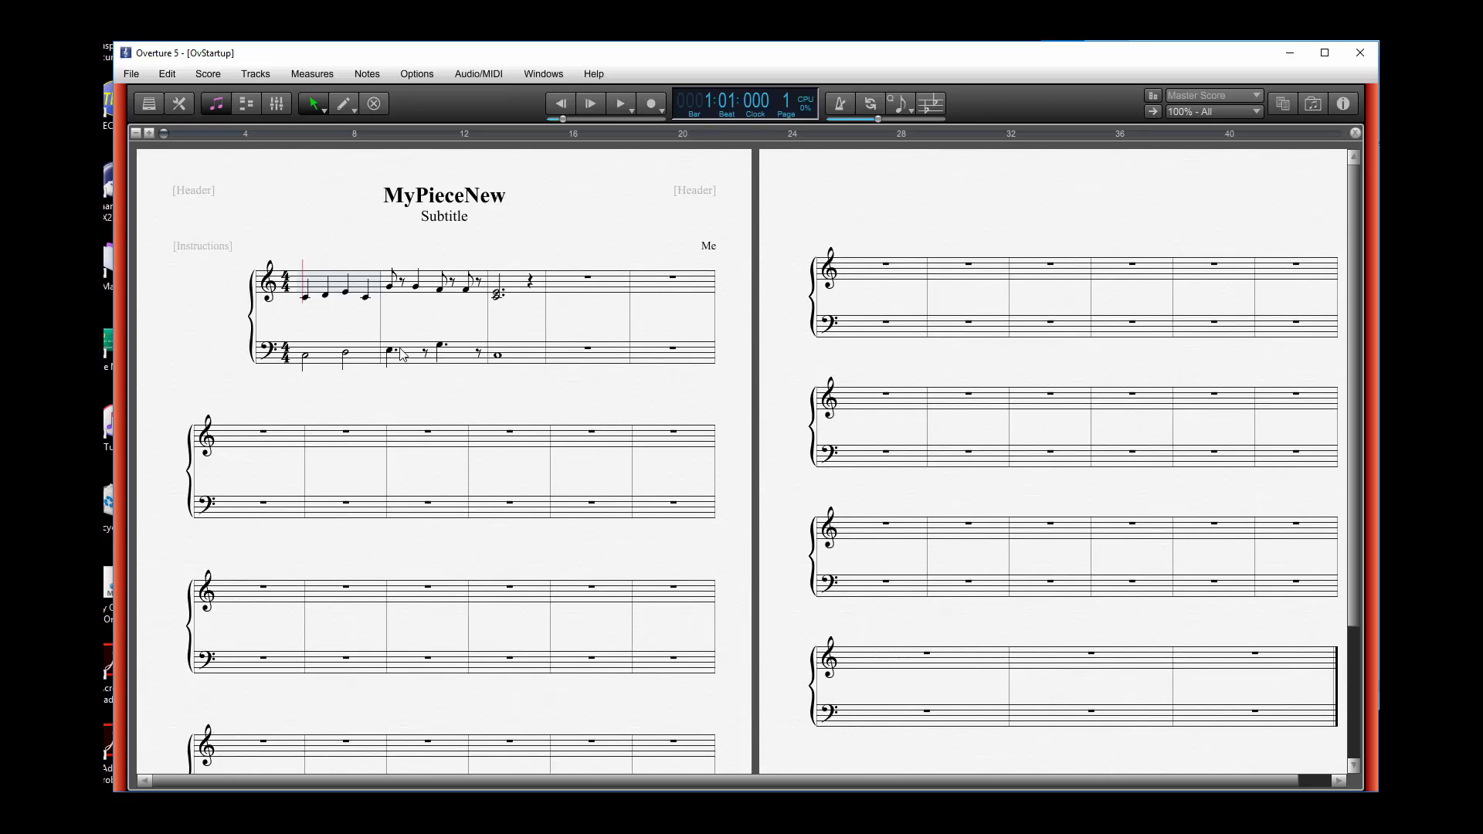
Erase the second bass note of measure 2 and enter a half note there in Voice 2, then restore normal selection.
left_click(373, 108)
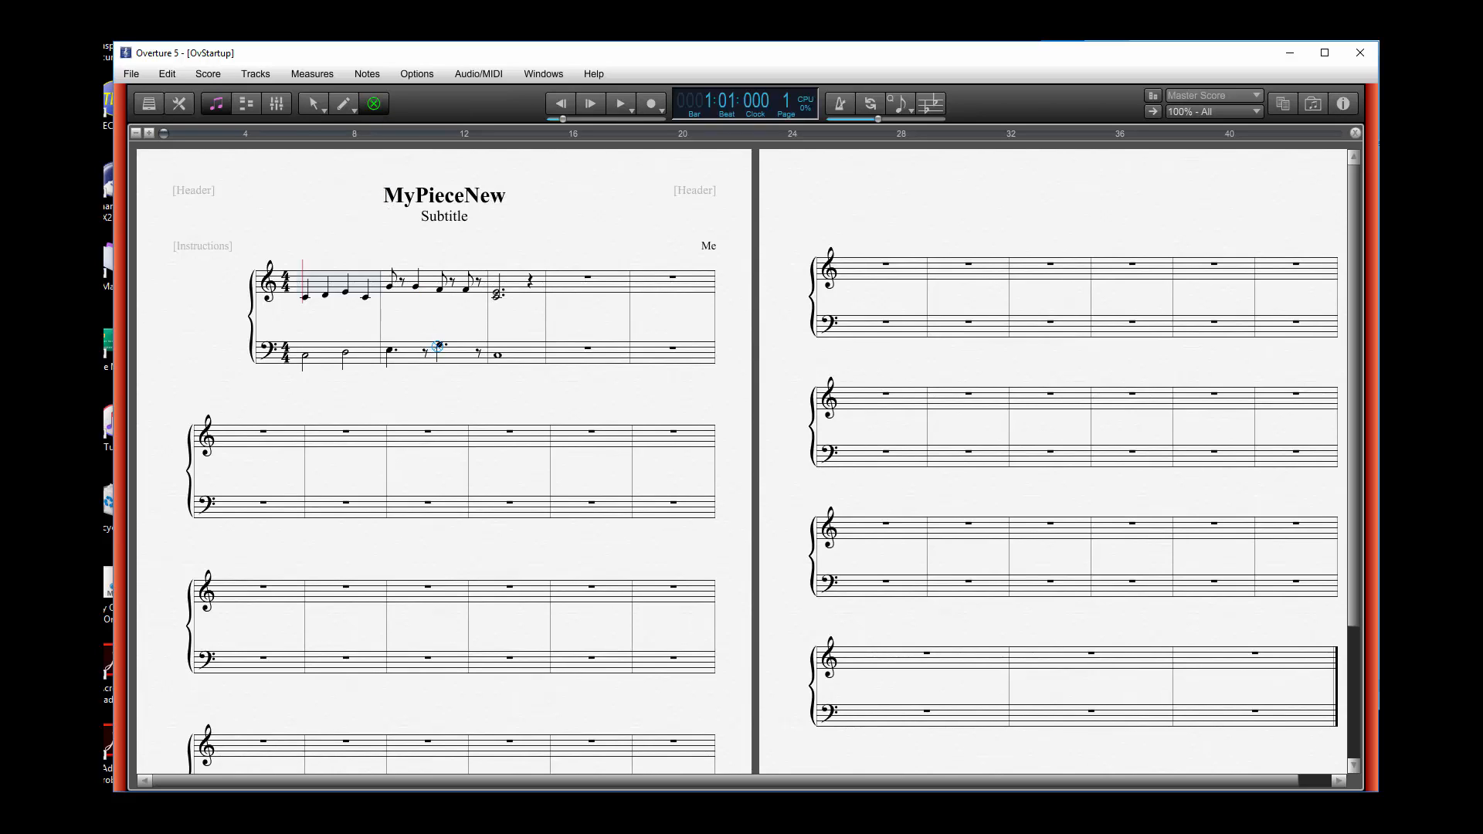
left_click(438, 347)
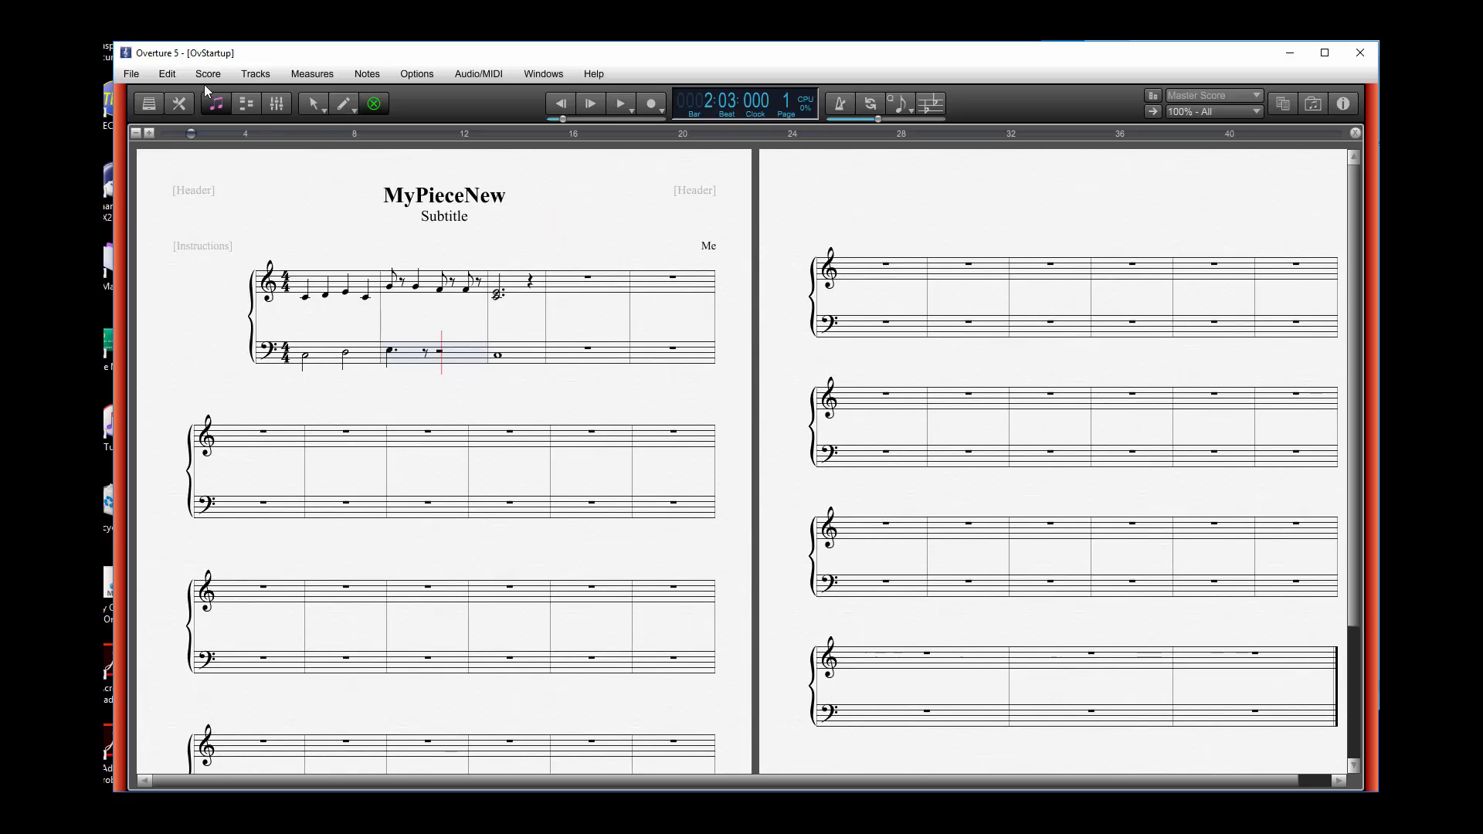
left_click(178, 103)
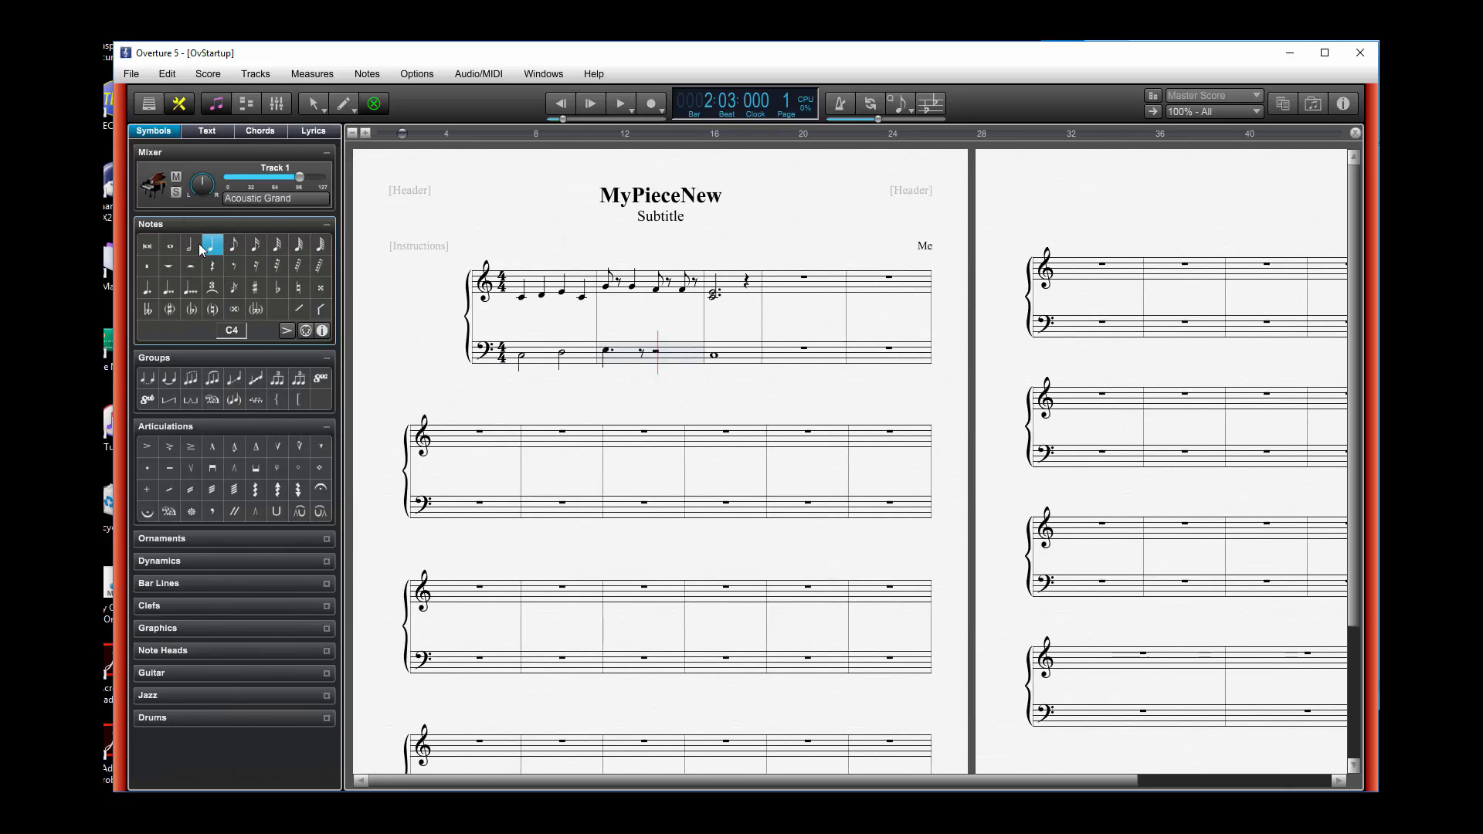
left_click(190, 245)
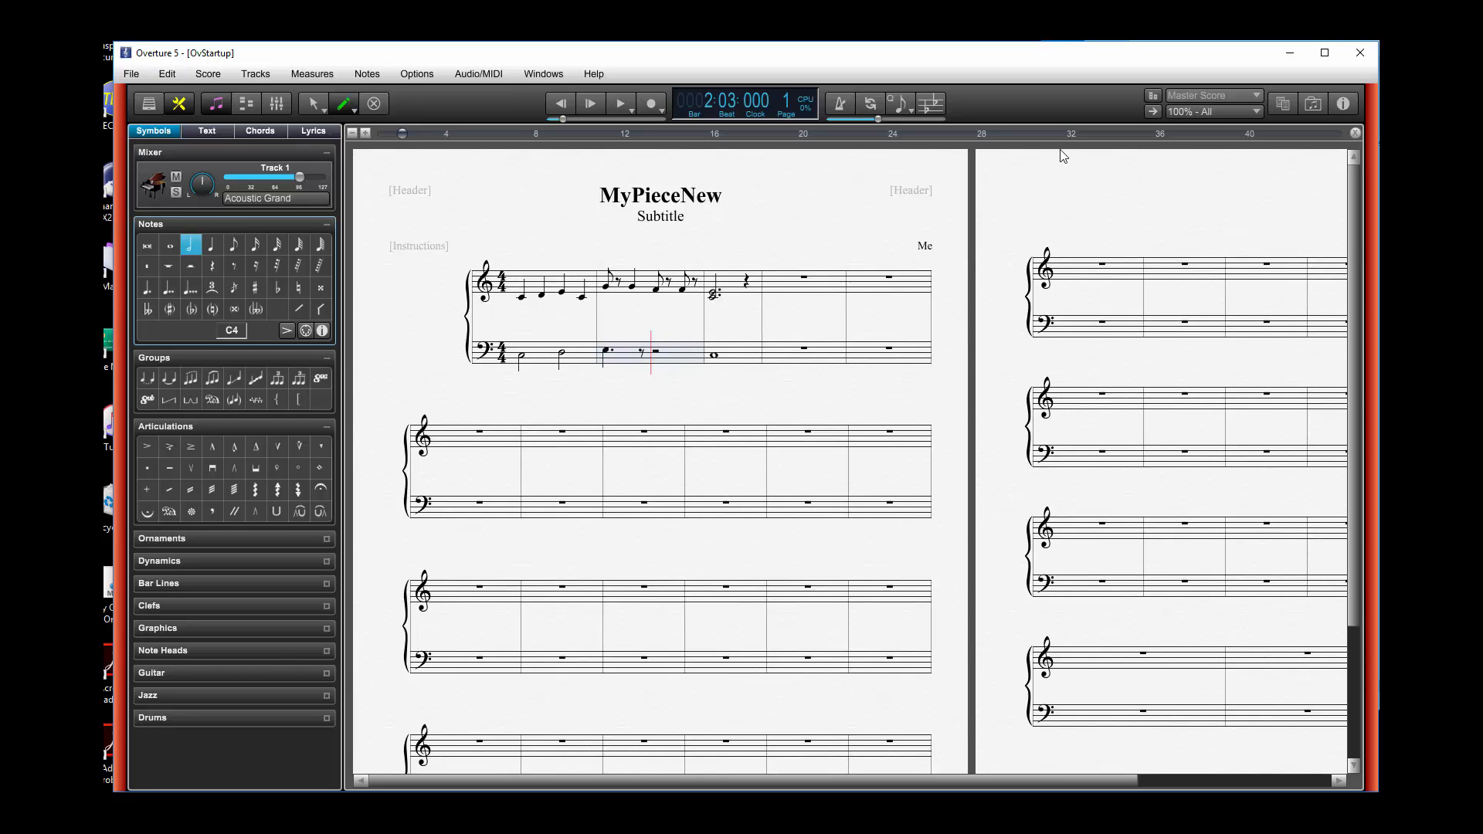
left_click(1252, 112)
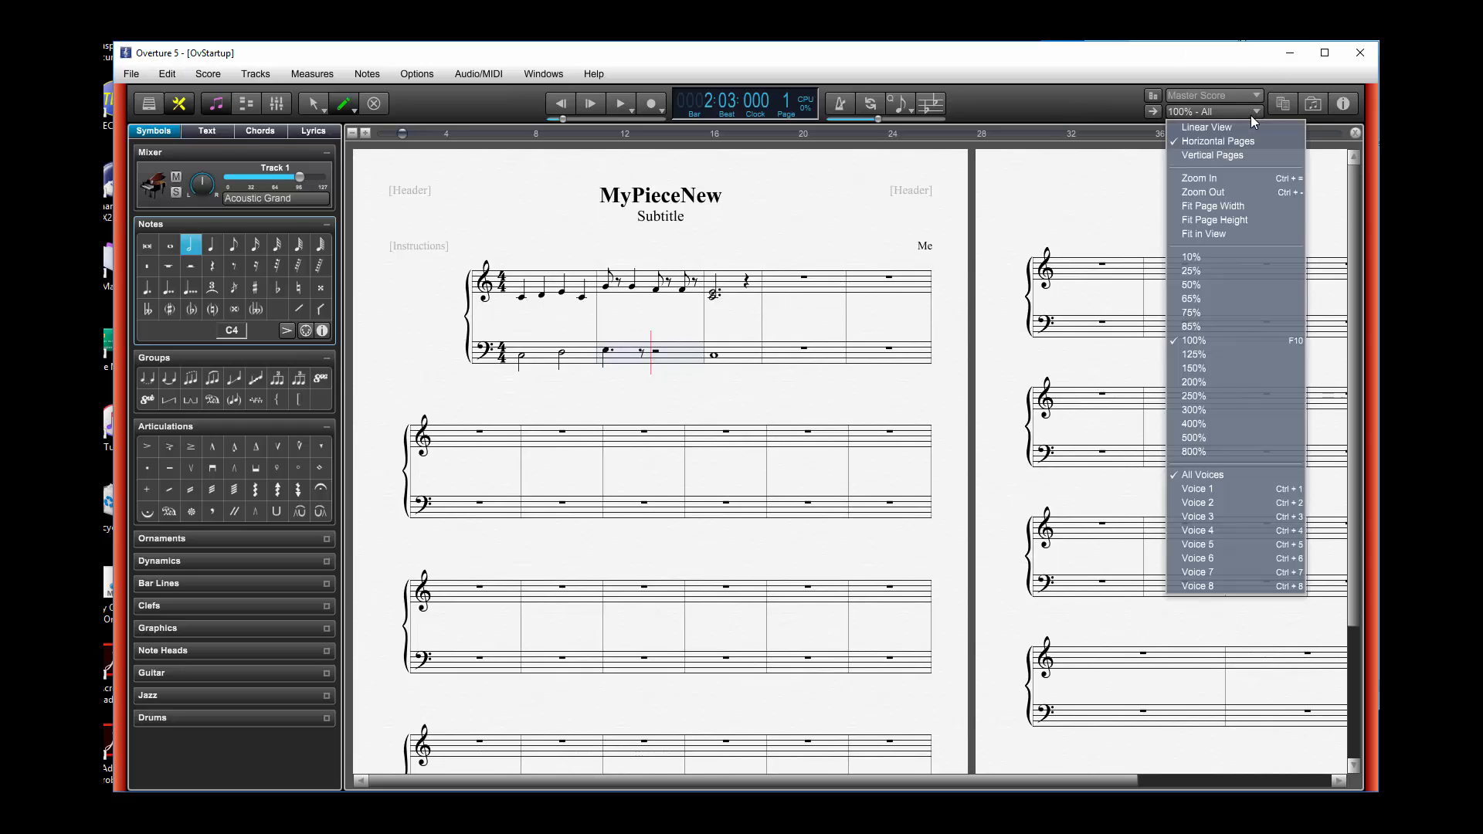
left_click(1202, 503)
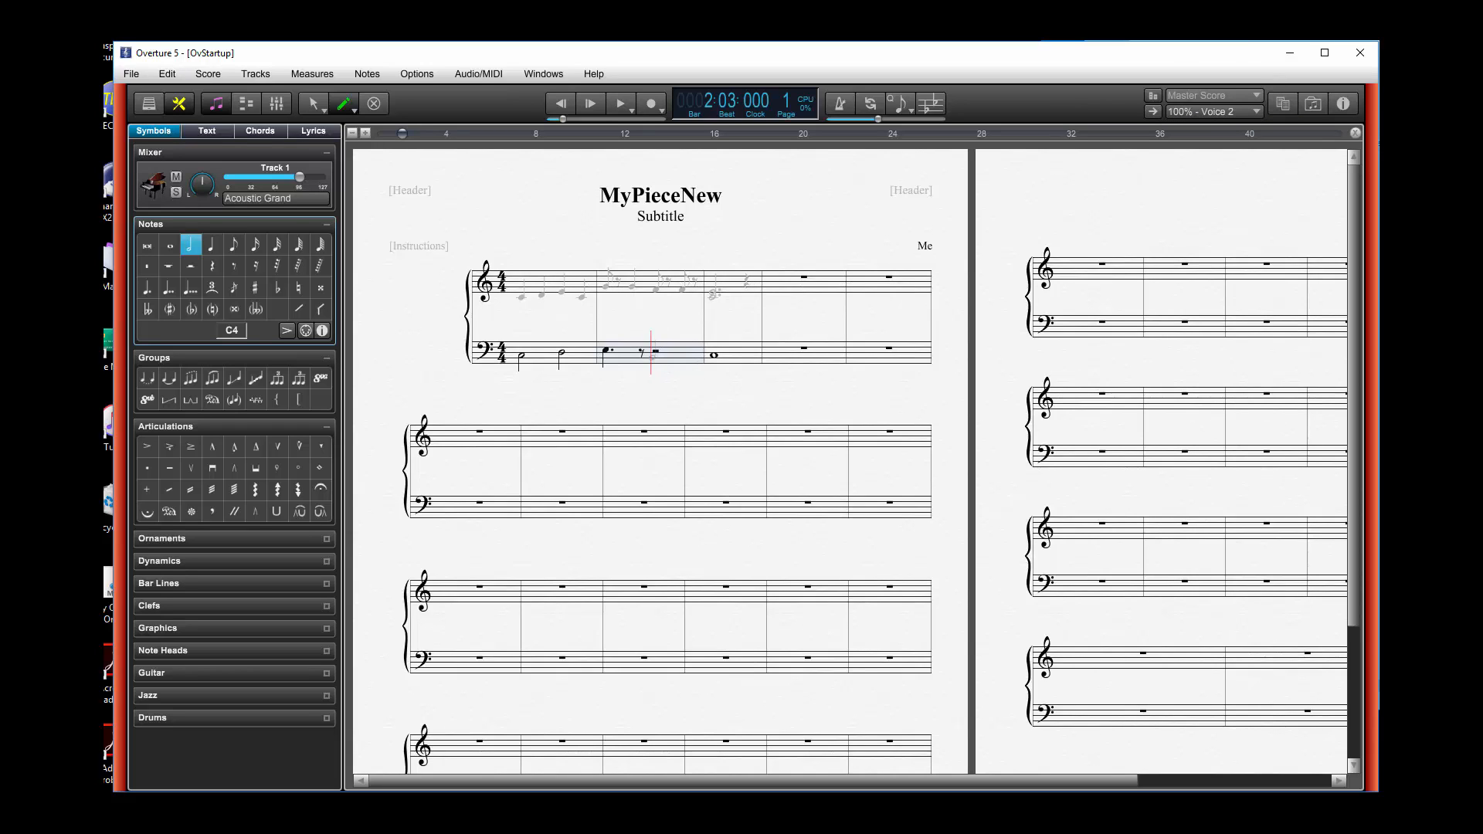
left_click(652, 356)
key("Escape")
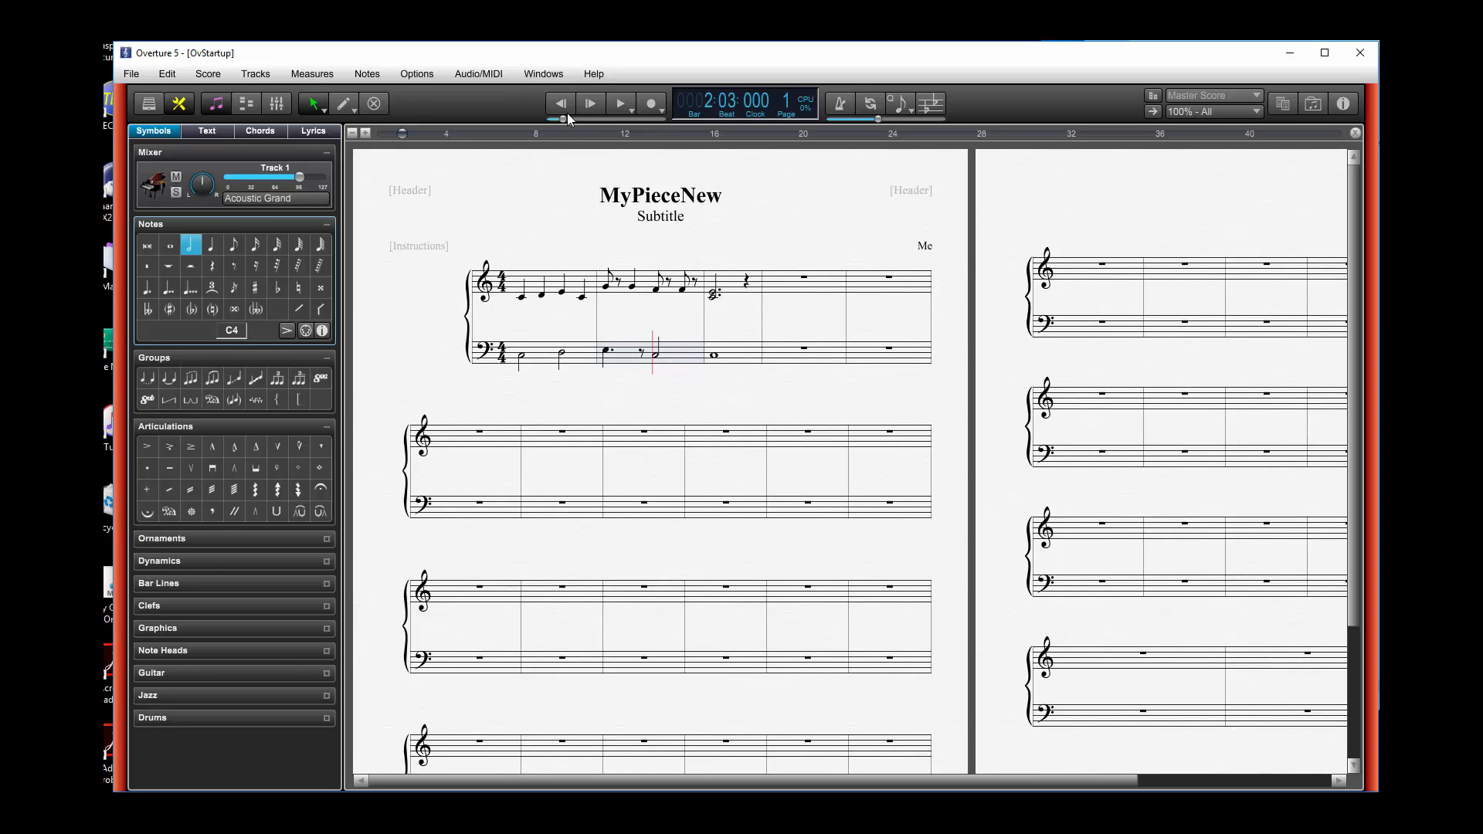
Open the key command editor and examine the shortcuts from the File commands through to the Note Palette.
left_click(485, 77)
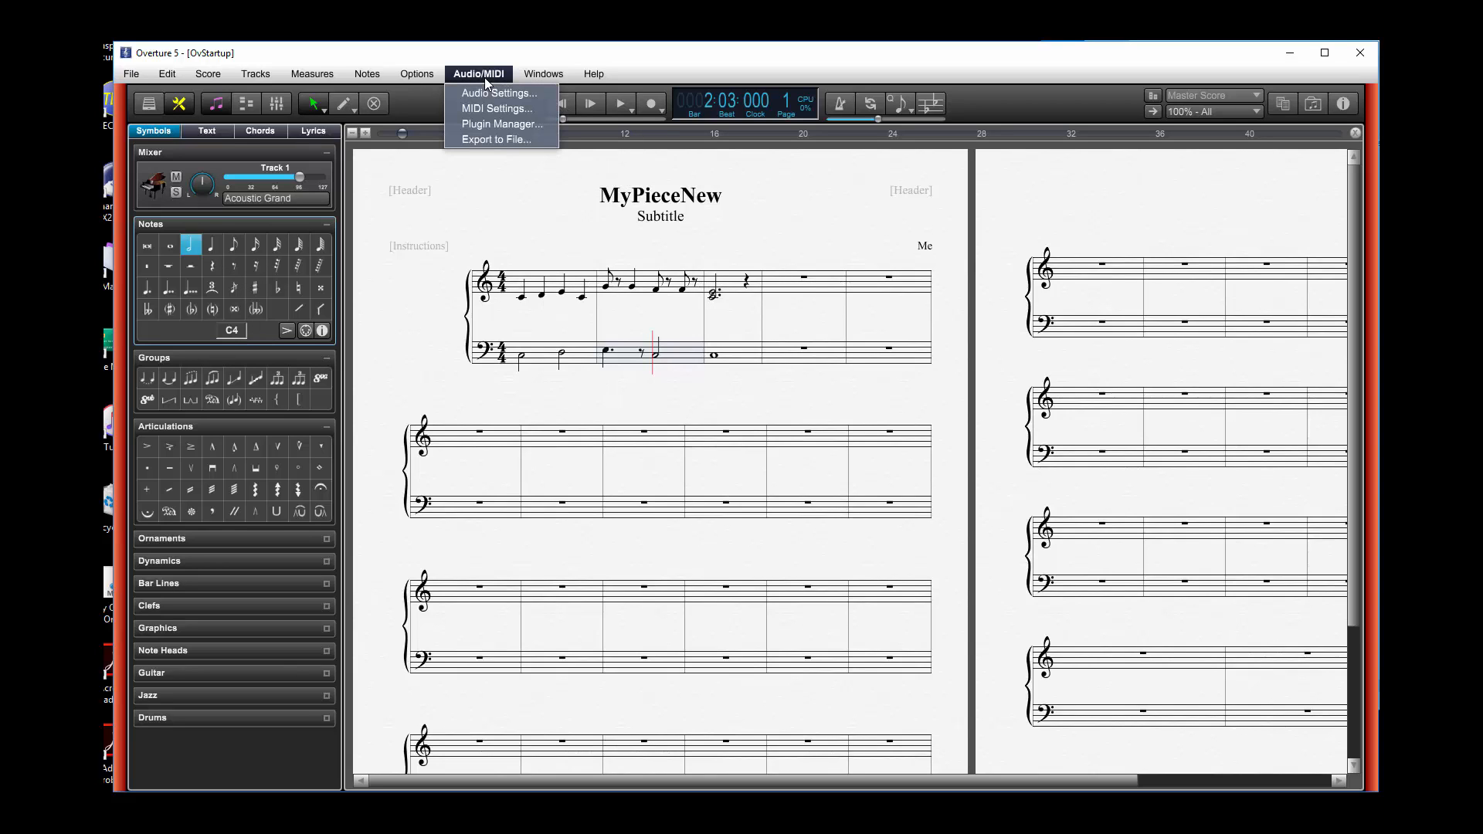
mouse_move(433, 80)
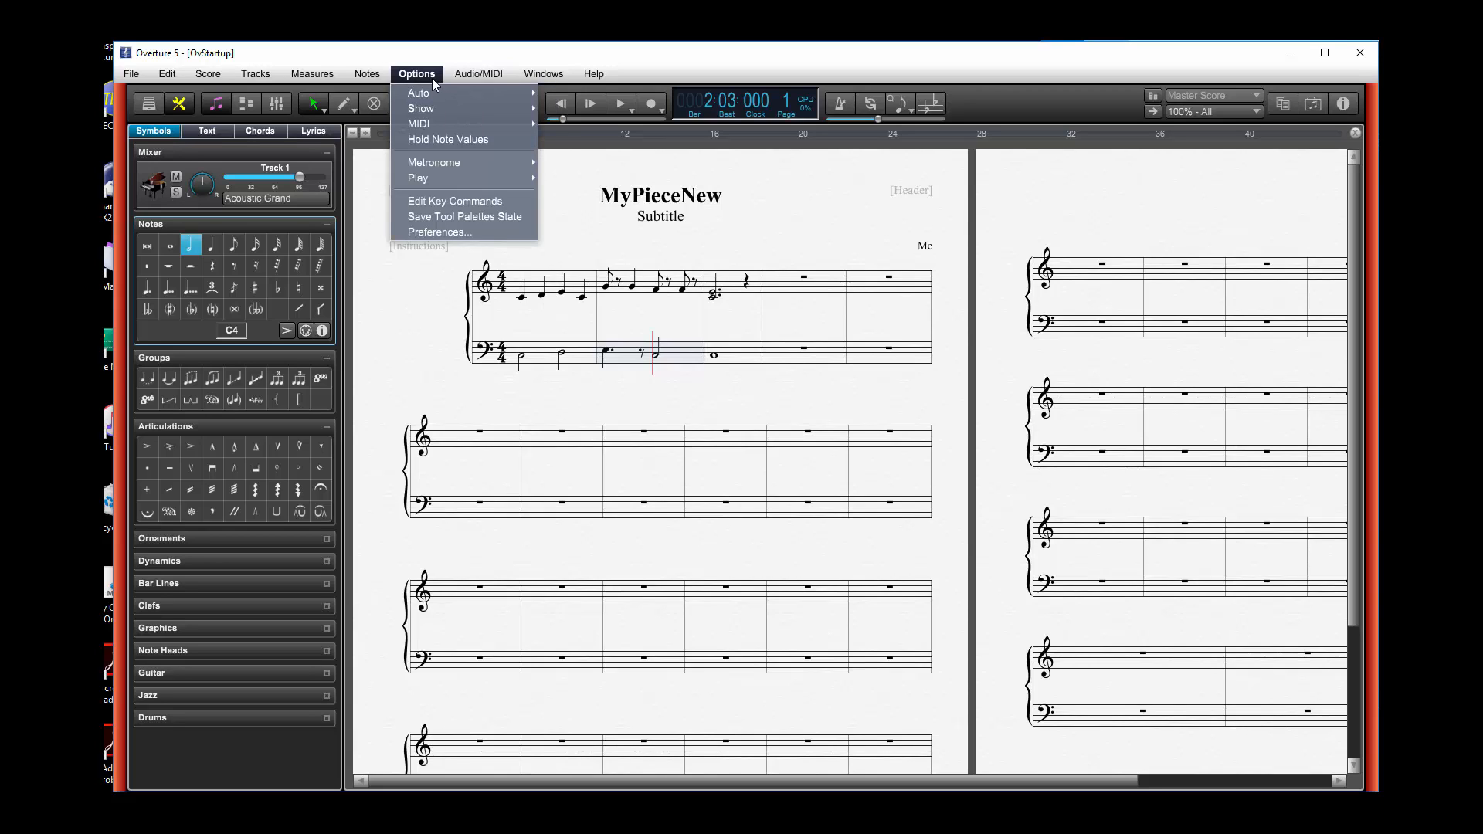
left_click(446, 201)
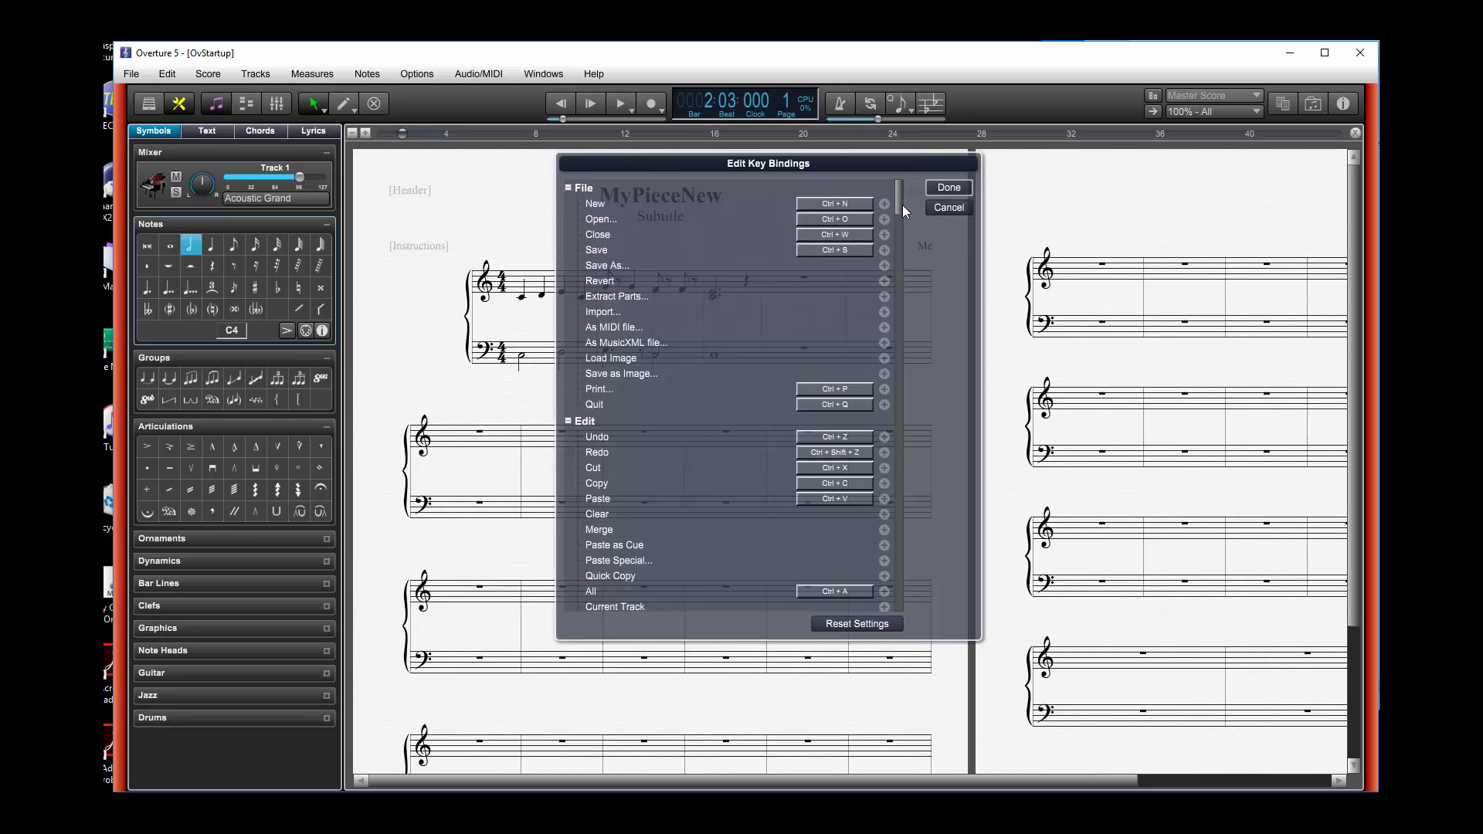
left_click_drag(896, 206, 857, 353)
scroll(857, 354, "down", 2)
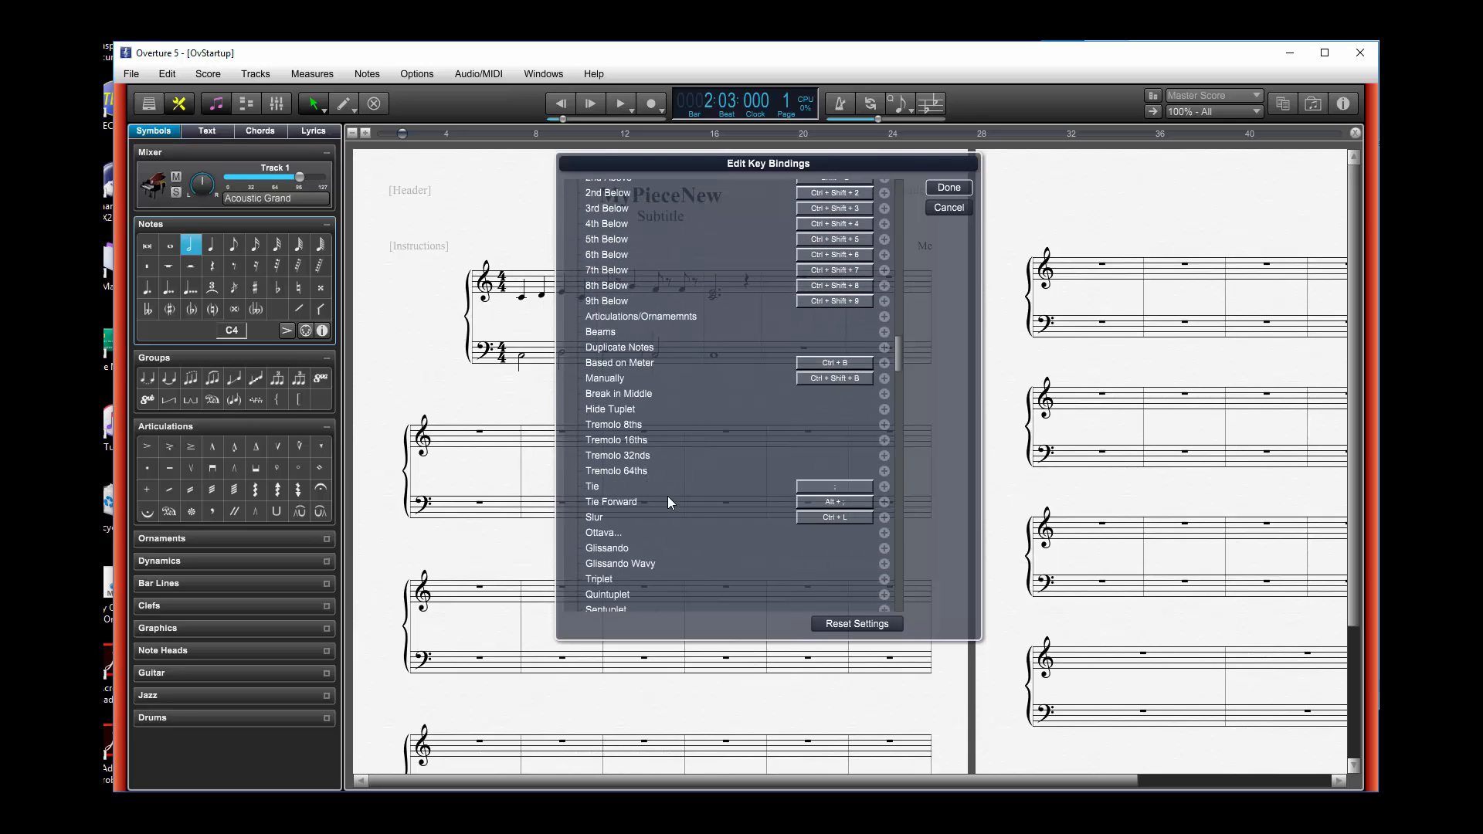
left_click_drag(898, 371, 884, 179)
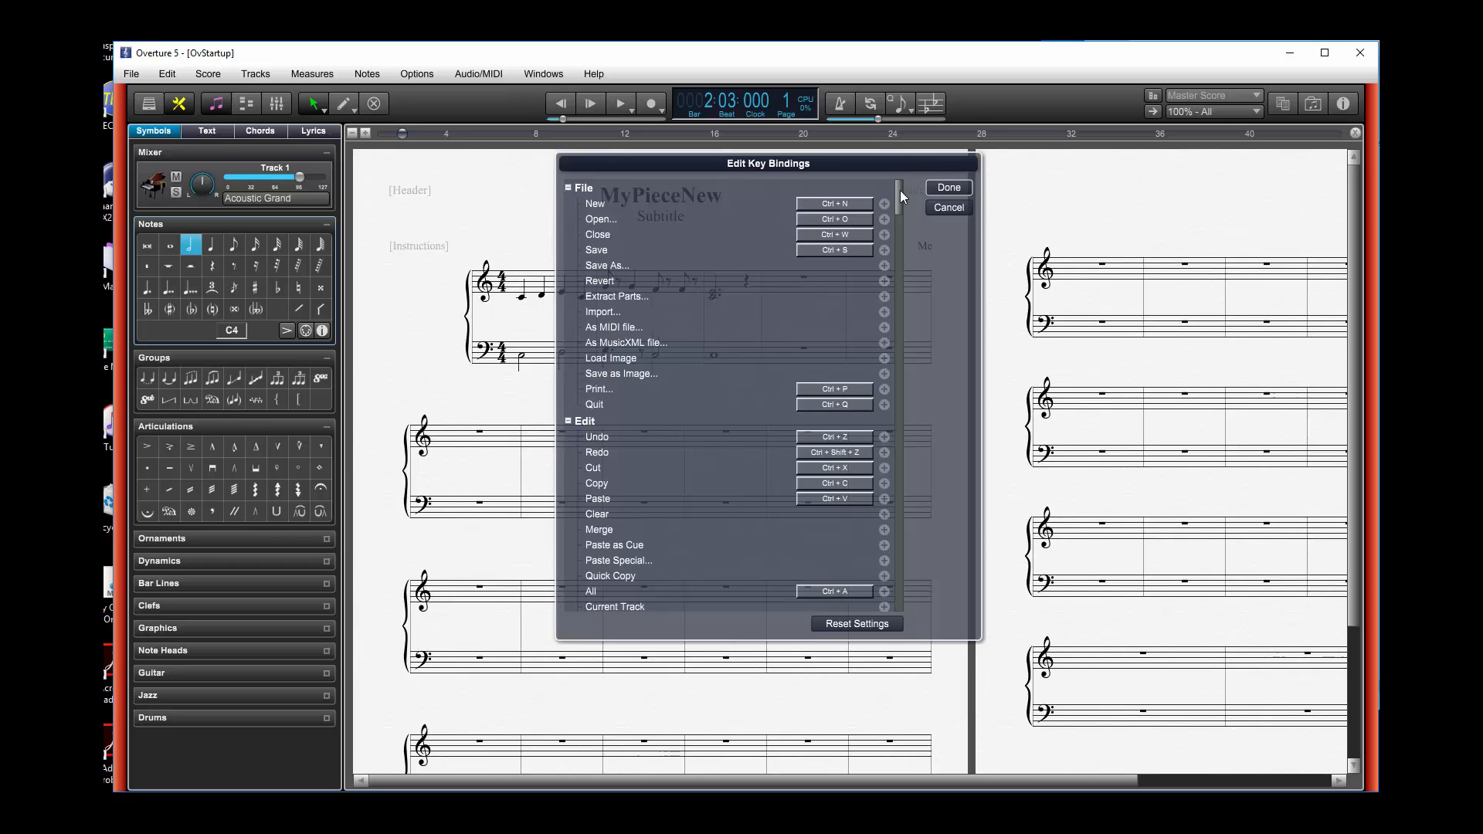
left_click_drag(901, 191, 927, 266)
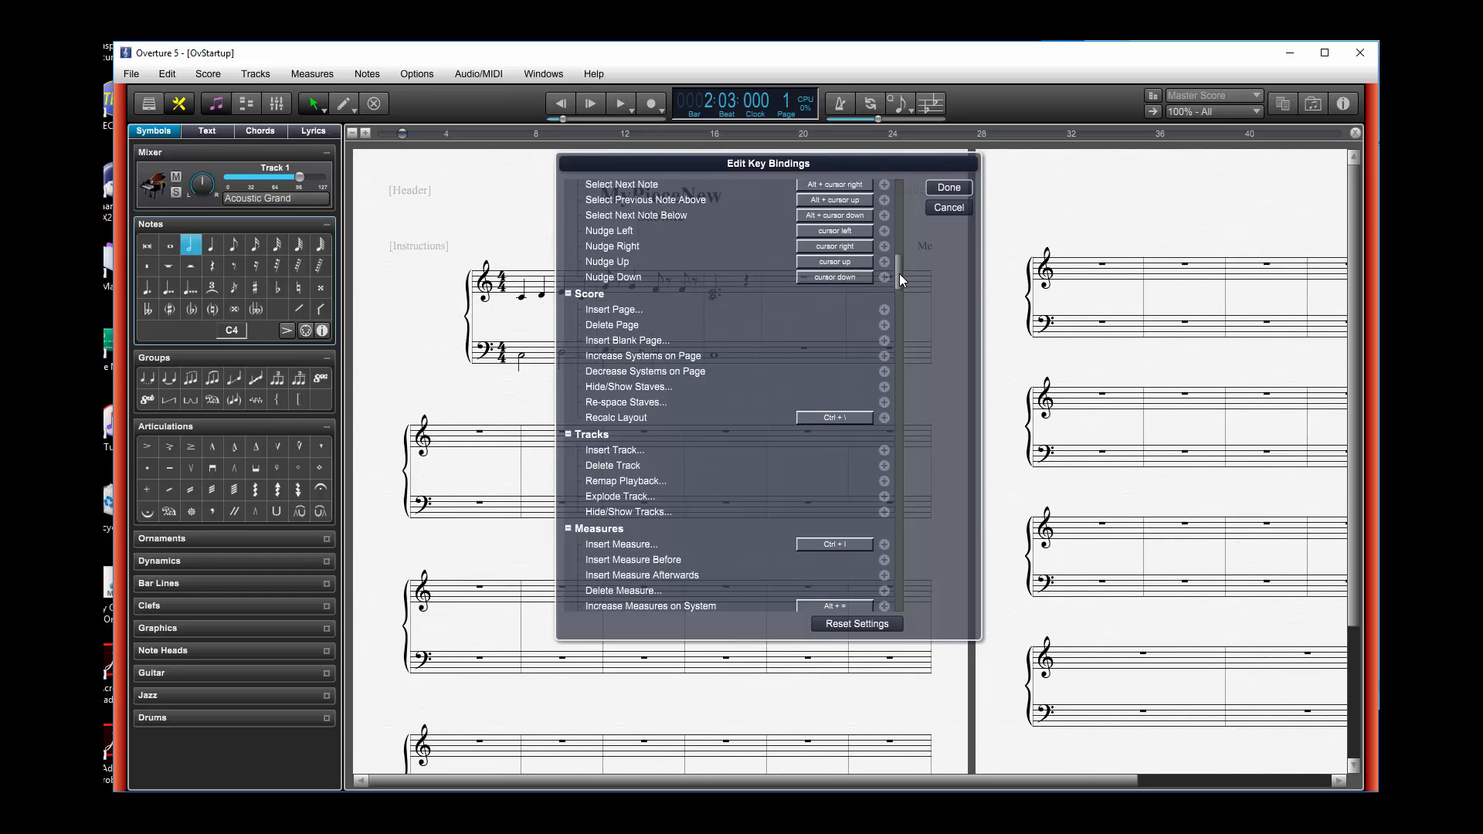
left_click_drag(899, 273, 872, 569)
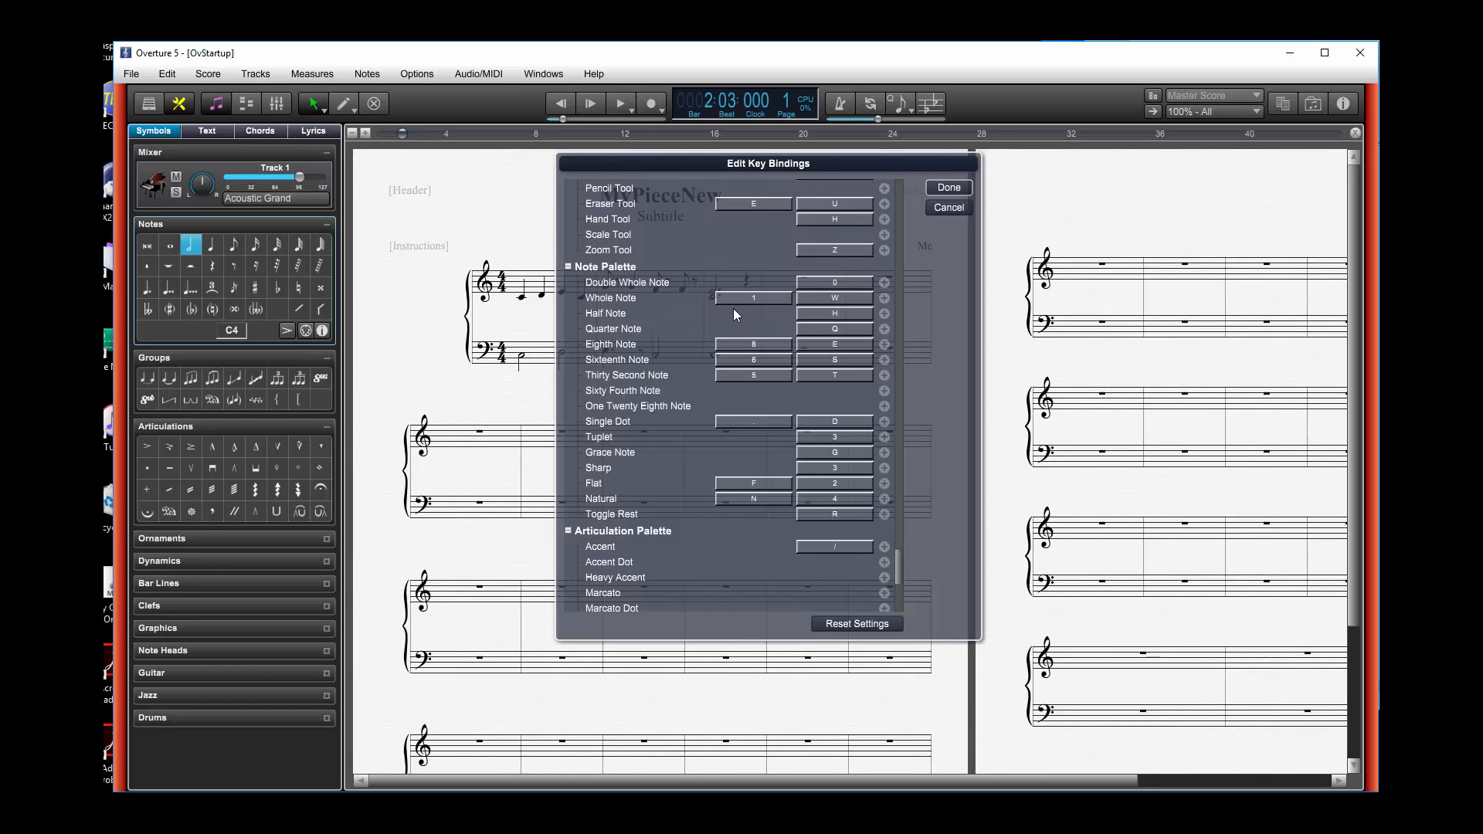
Look at how to change the Whole Note's W key-mapping, cancel it, and close the key bindings list.
left_click(854, 299)
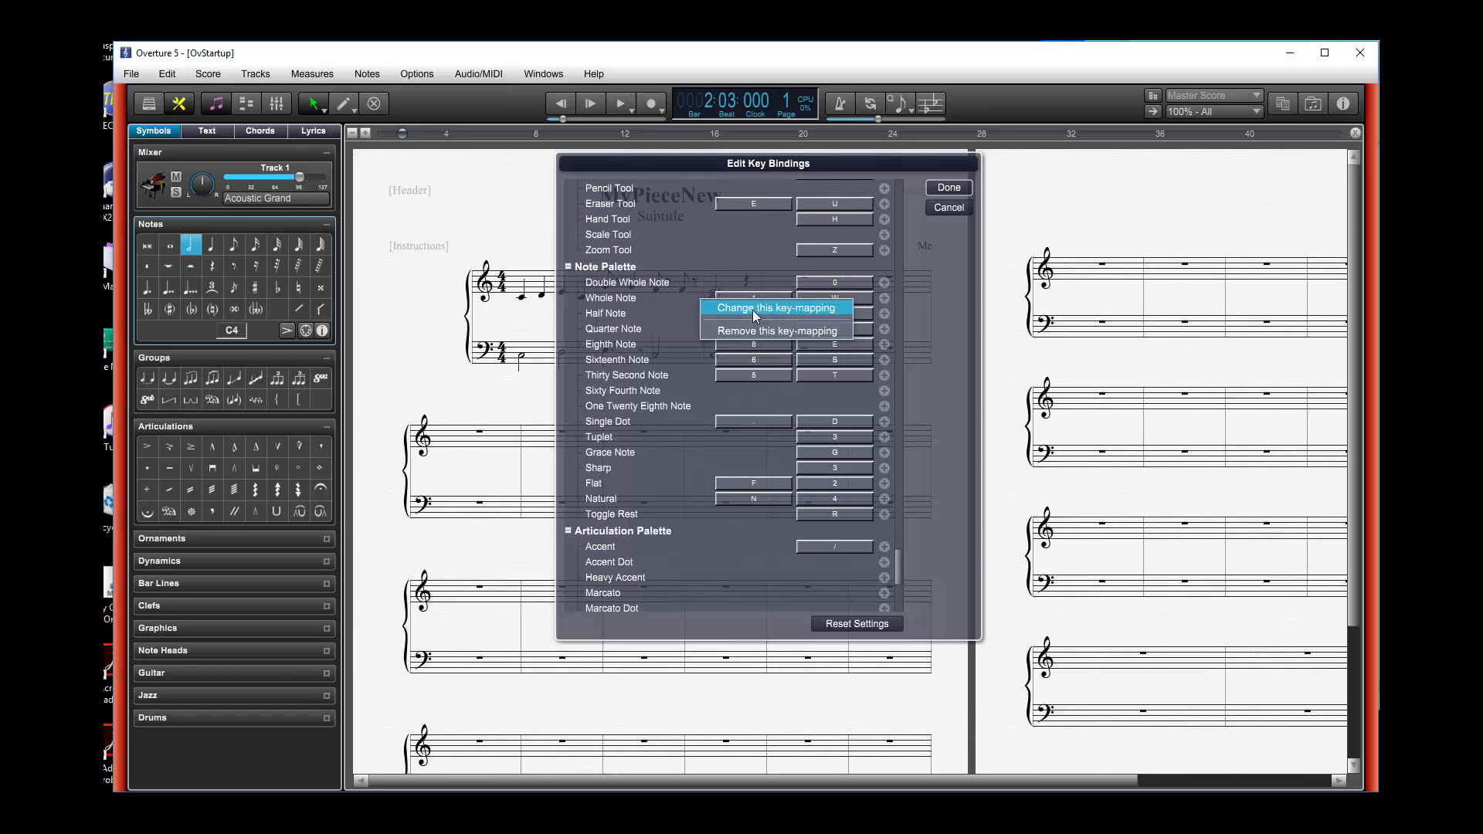
left_click(814, 308)
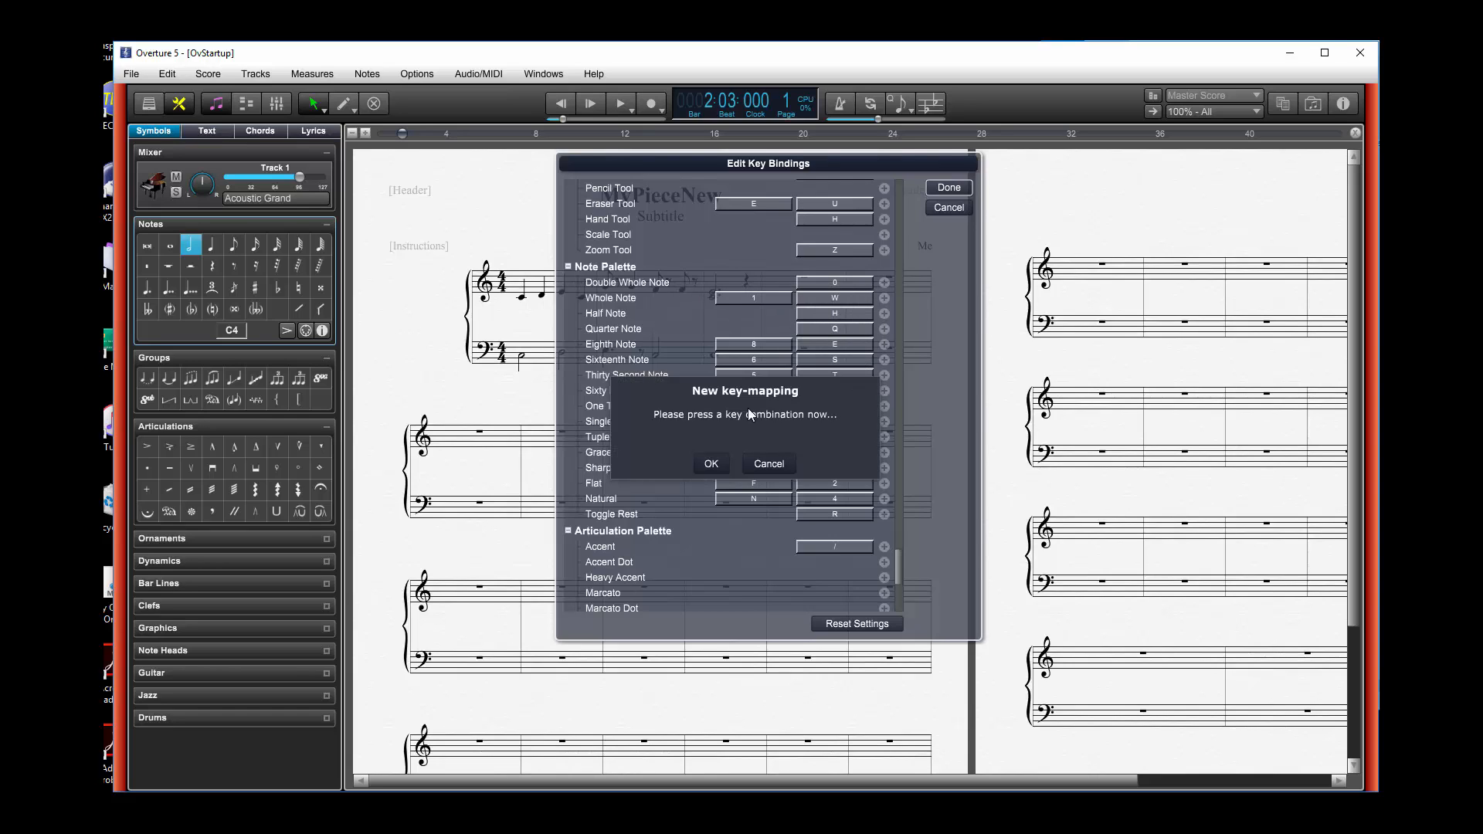
left_click(758, 463)
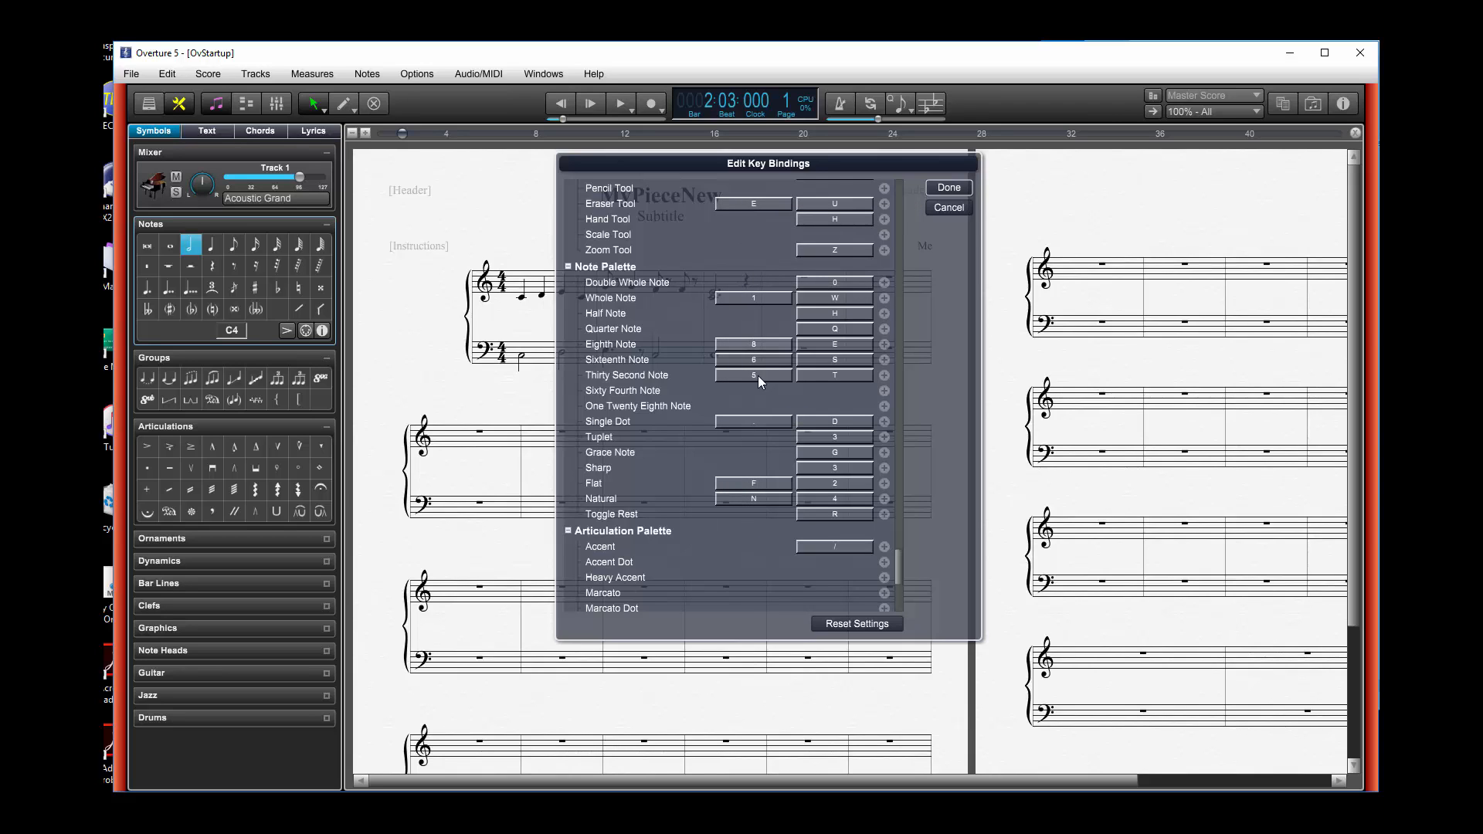
left_click_drag(898, 568, 902, 207)
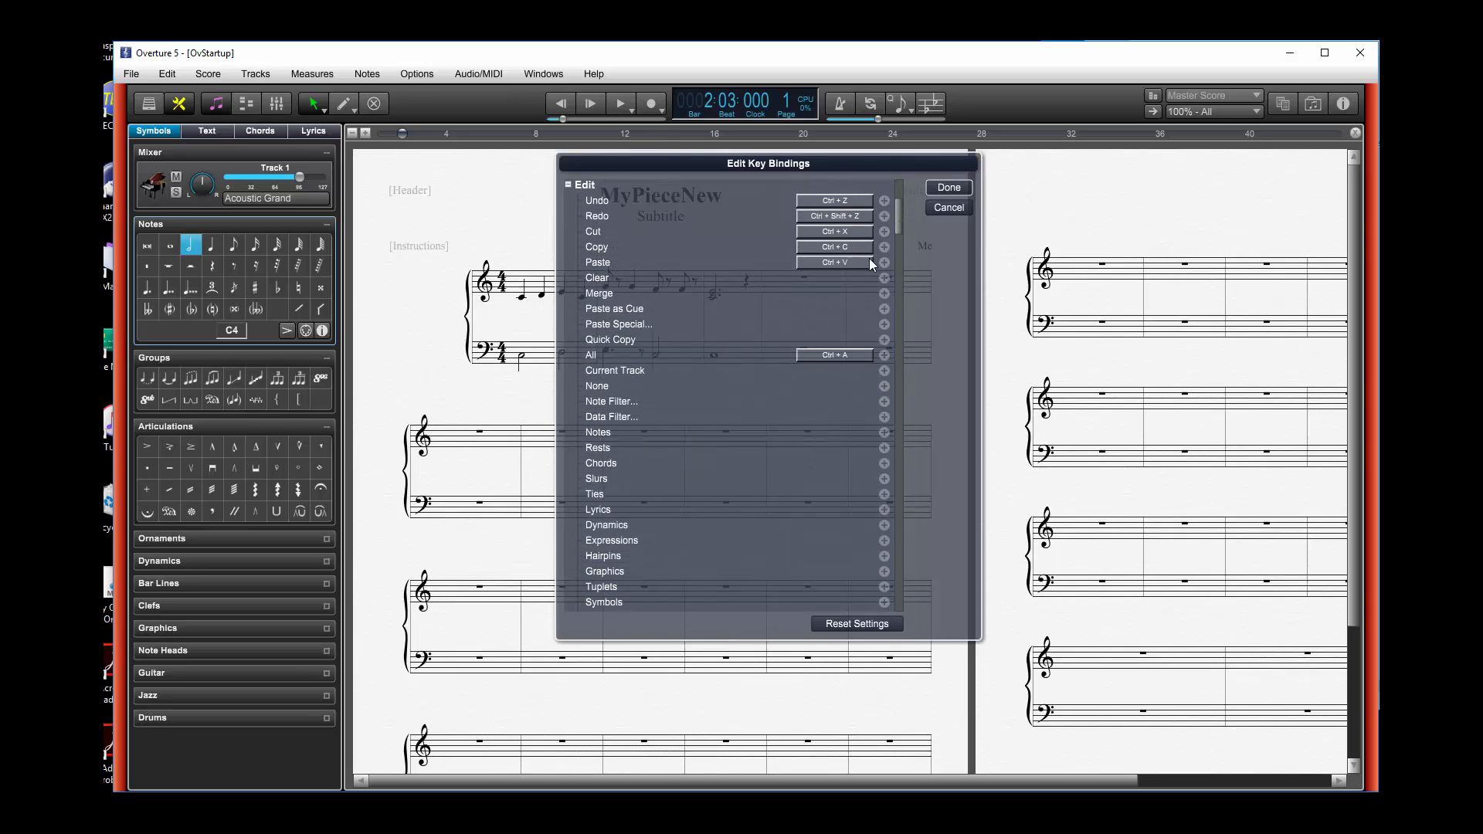
left_click(947, 187)
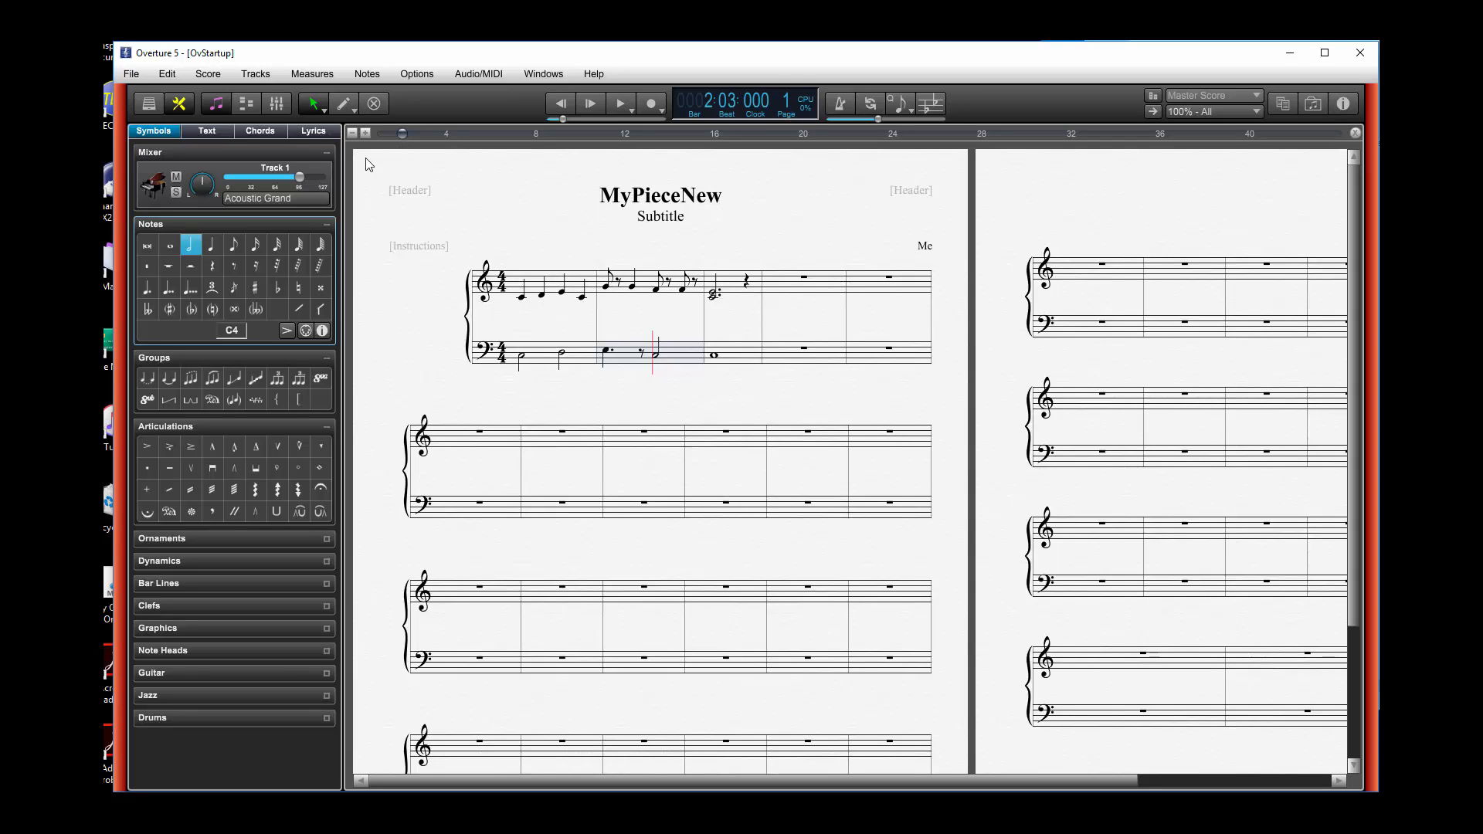
Show the Instrument Library and the track information, and select the first measure of the treble staff.
left_click(151, 110)
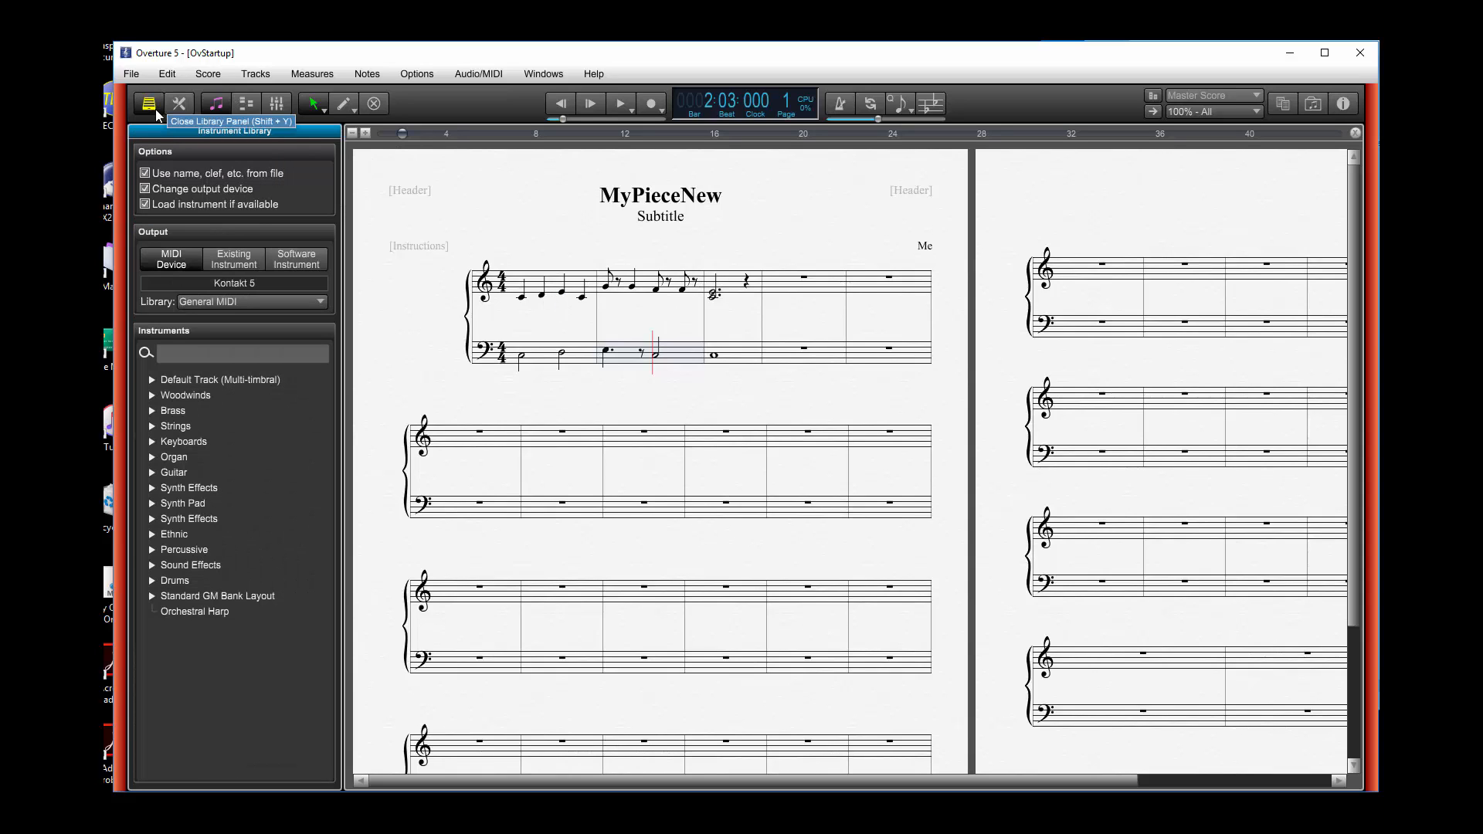
left_click(1344, 103)
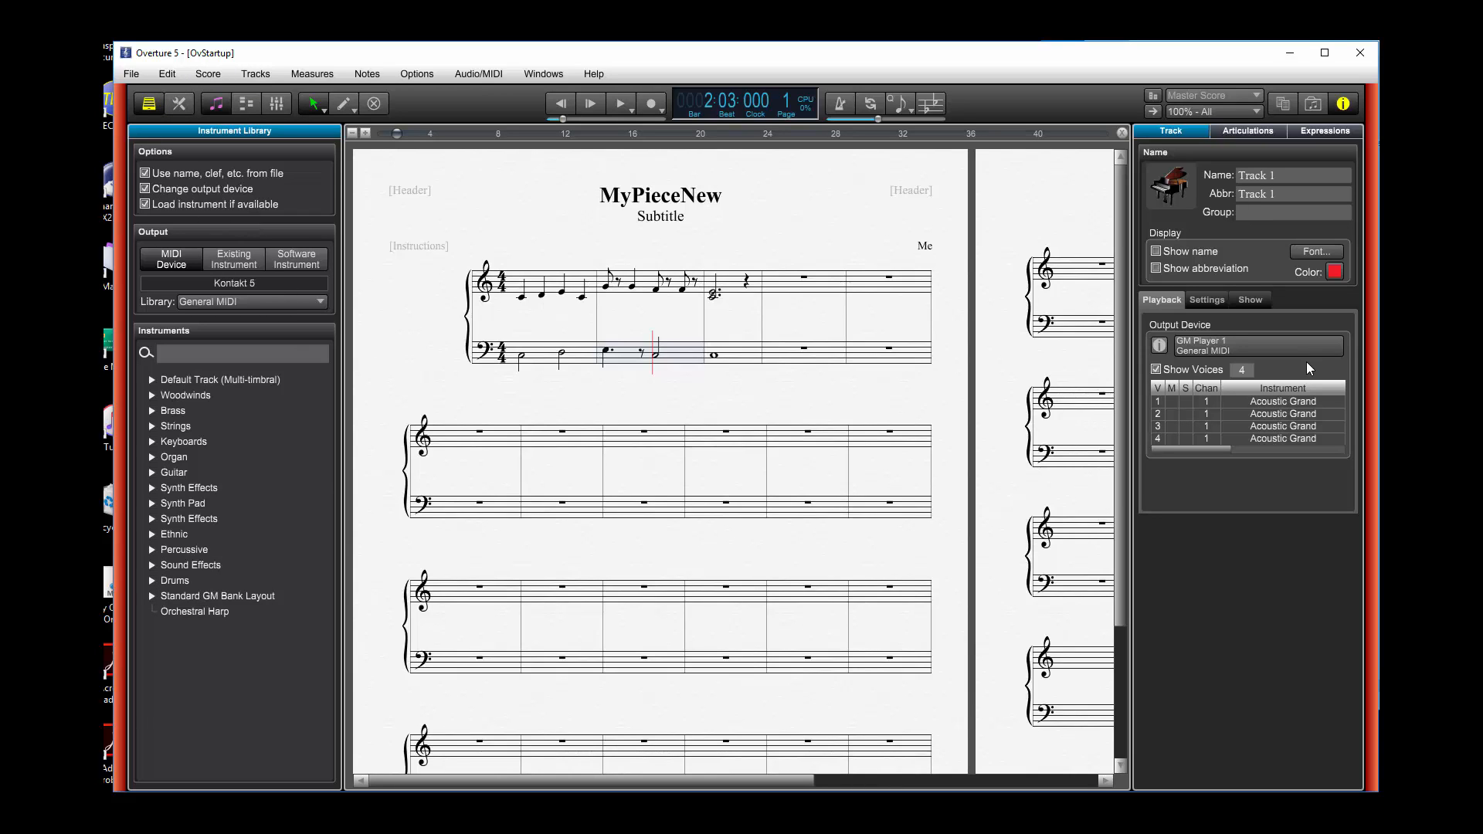
left_click(520, 292)
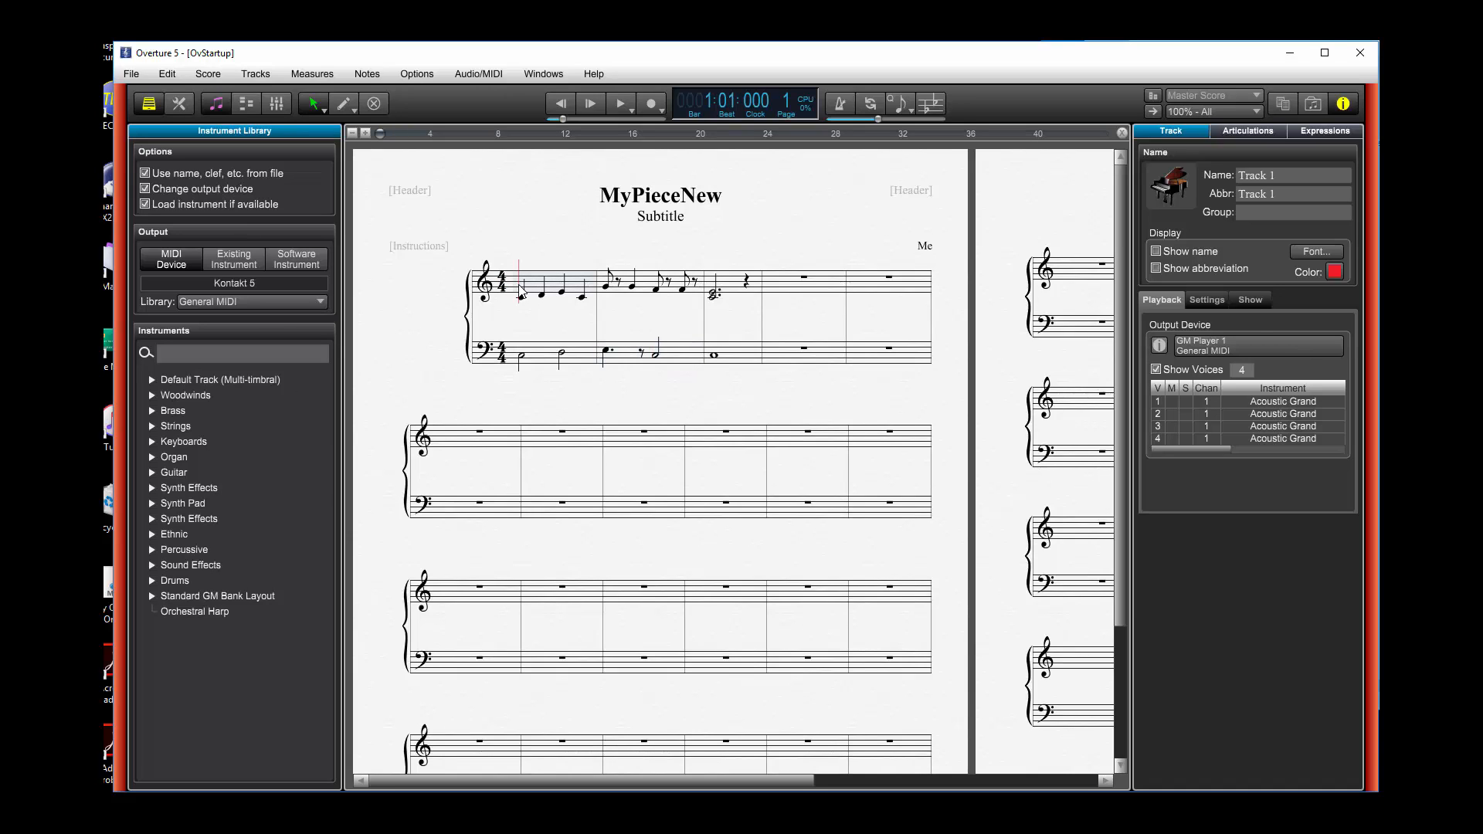
Review the output device choices for the piano track and assign Spectrasonics Omnisphere as its software instrument.
left_click(1225, 346)
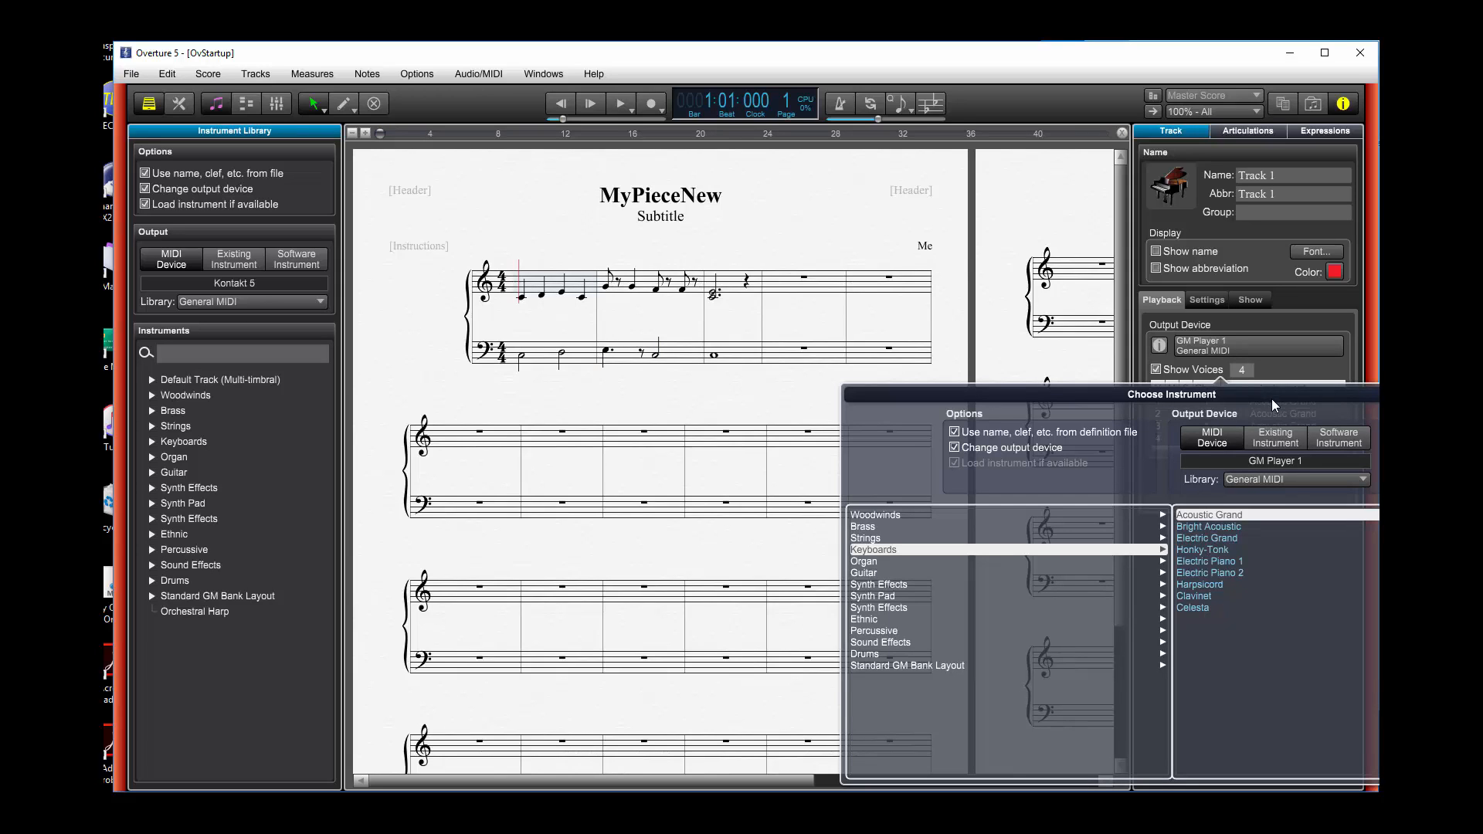
left_click(1222, 449)
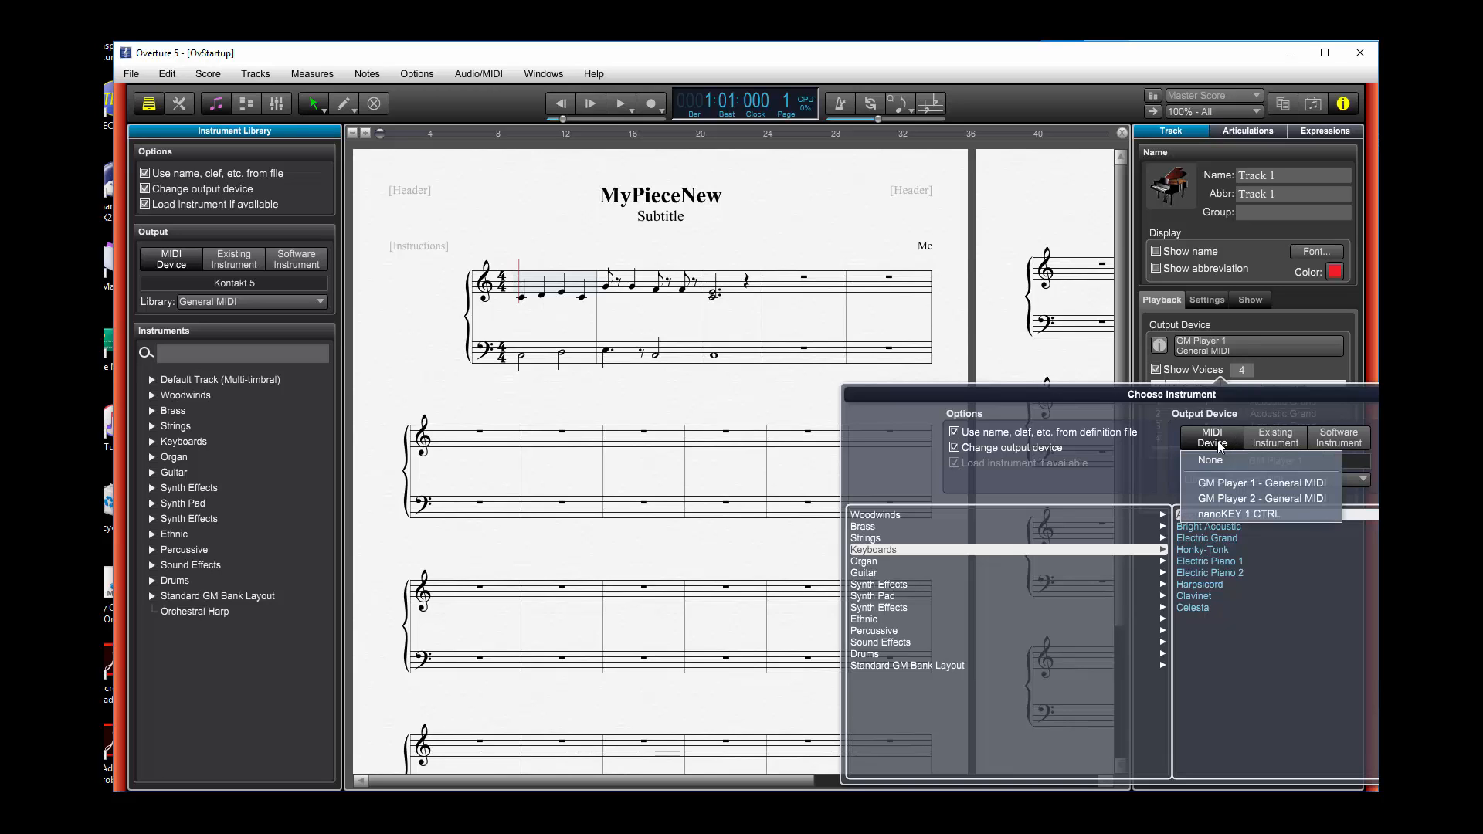
left_click(1280, 440)
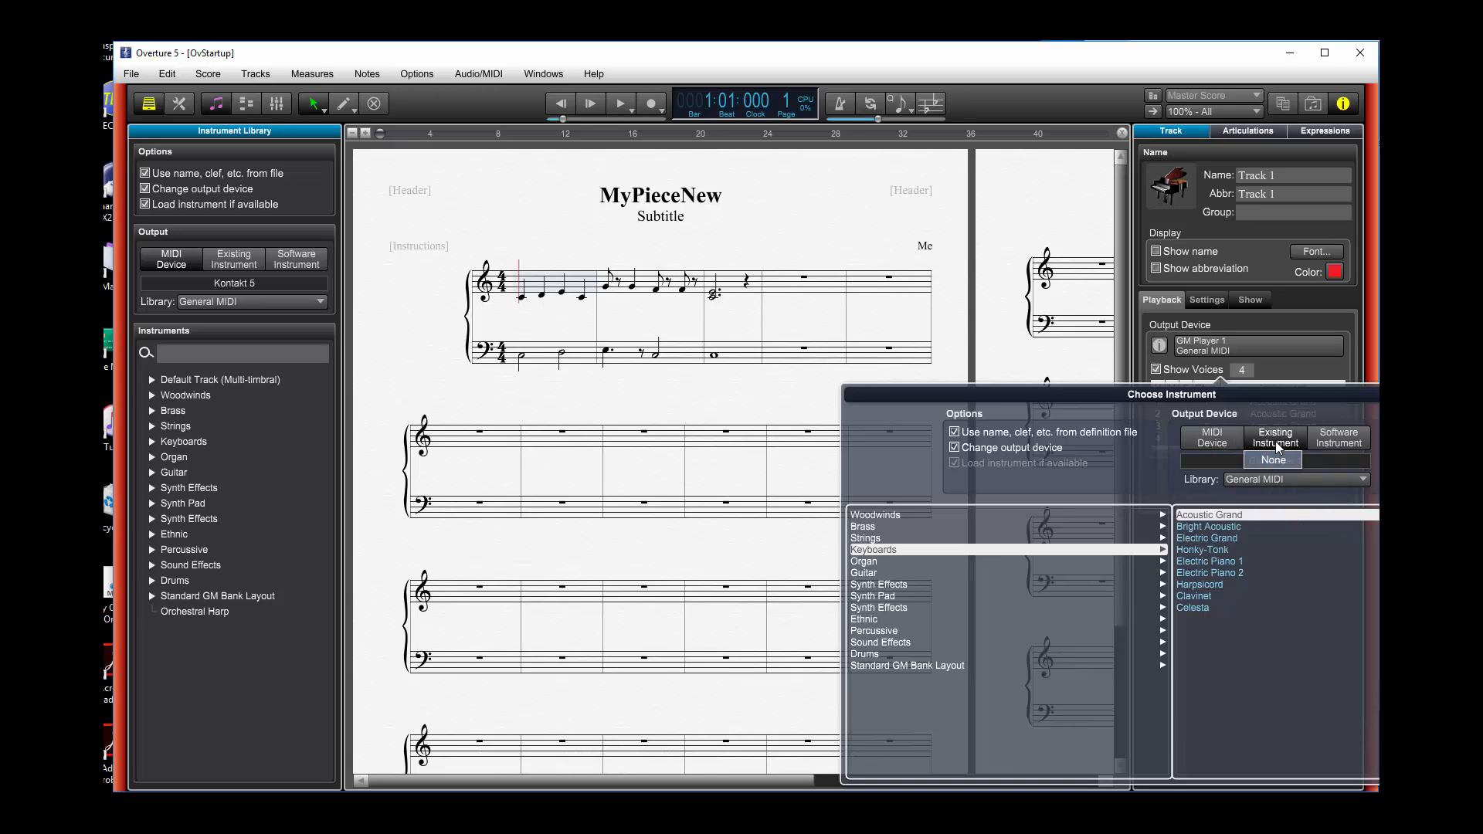
left_click(1337, 442)
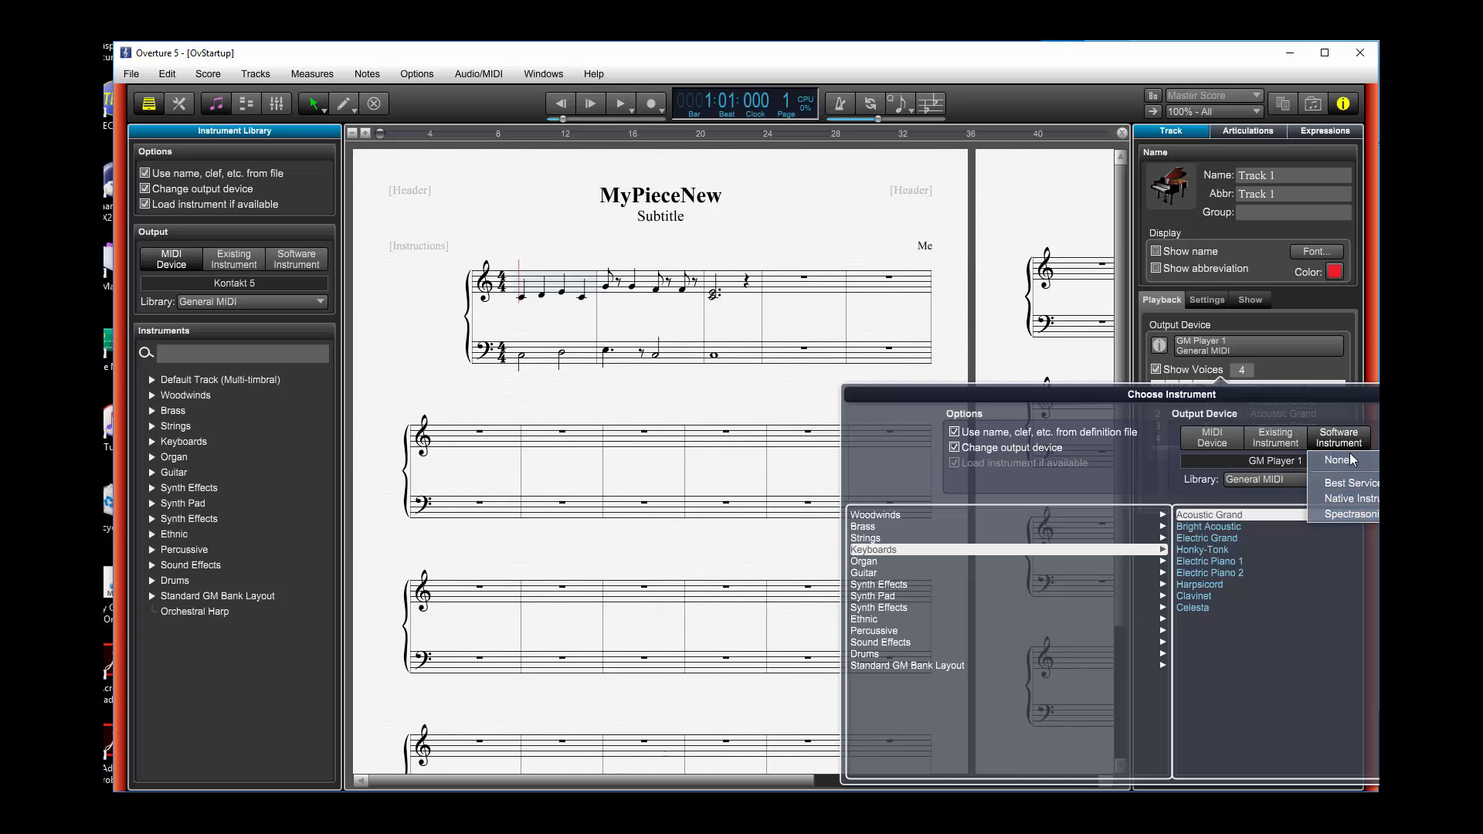
mouse_move(1364, 517)
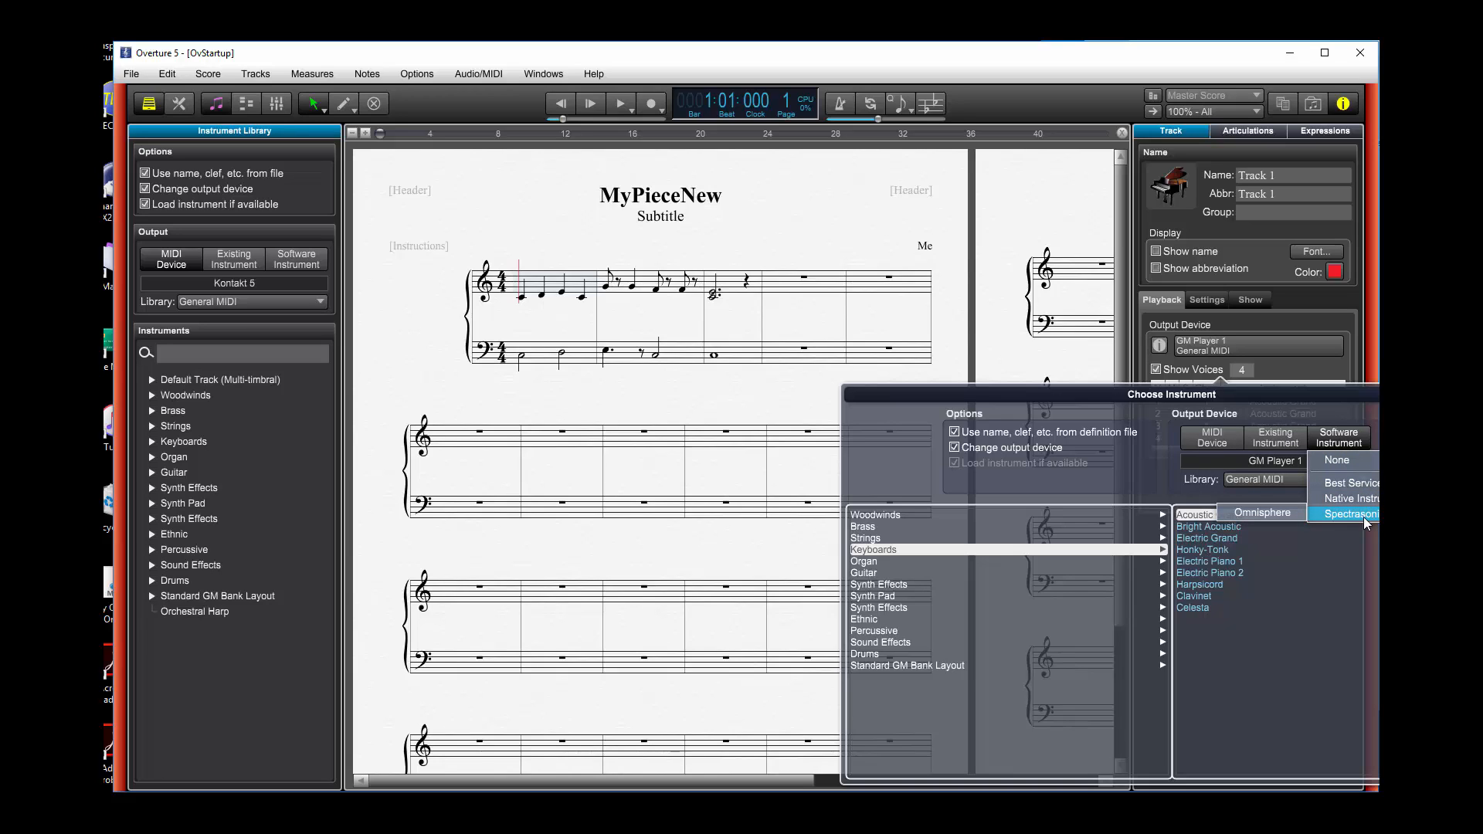
left_click(1263, 514)
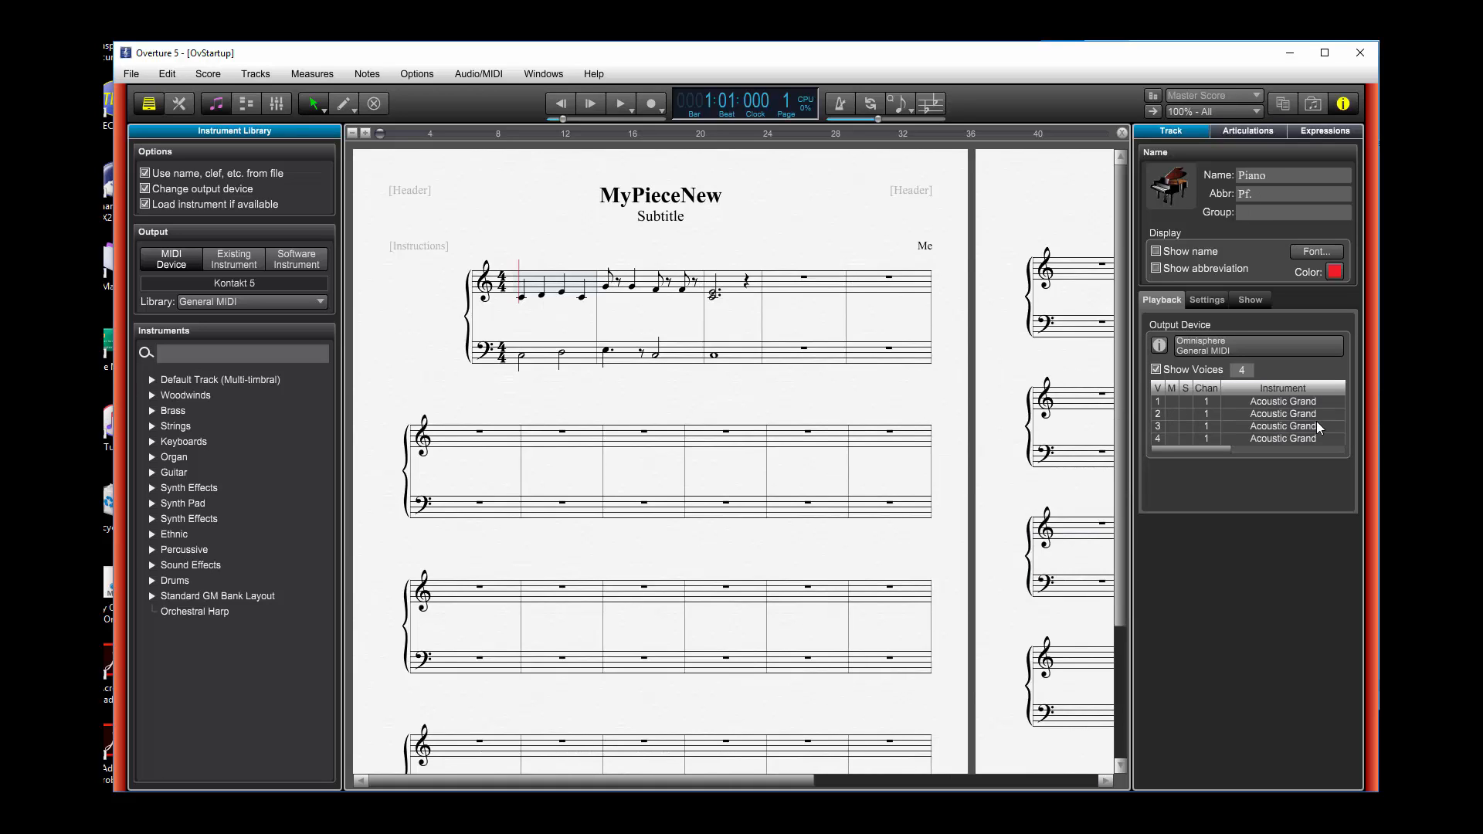
Load the Bark Cello patch from Omnisphere's Bowed Colors category, close the instrument window and play the piece.
left_click(1161, 345)
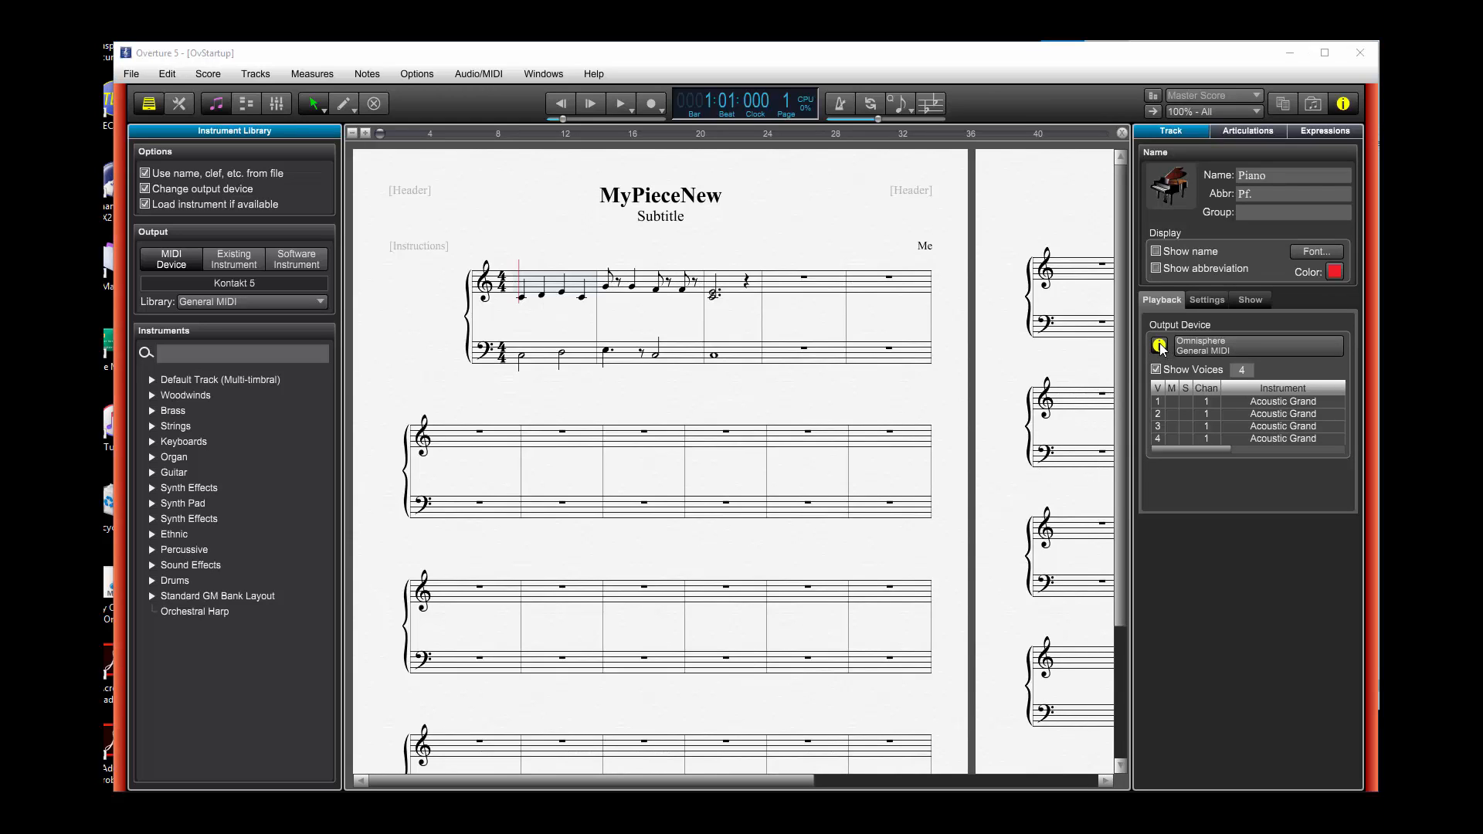
left_click(1161, 346)
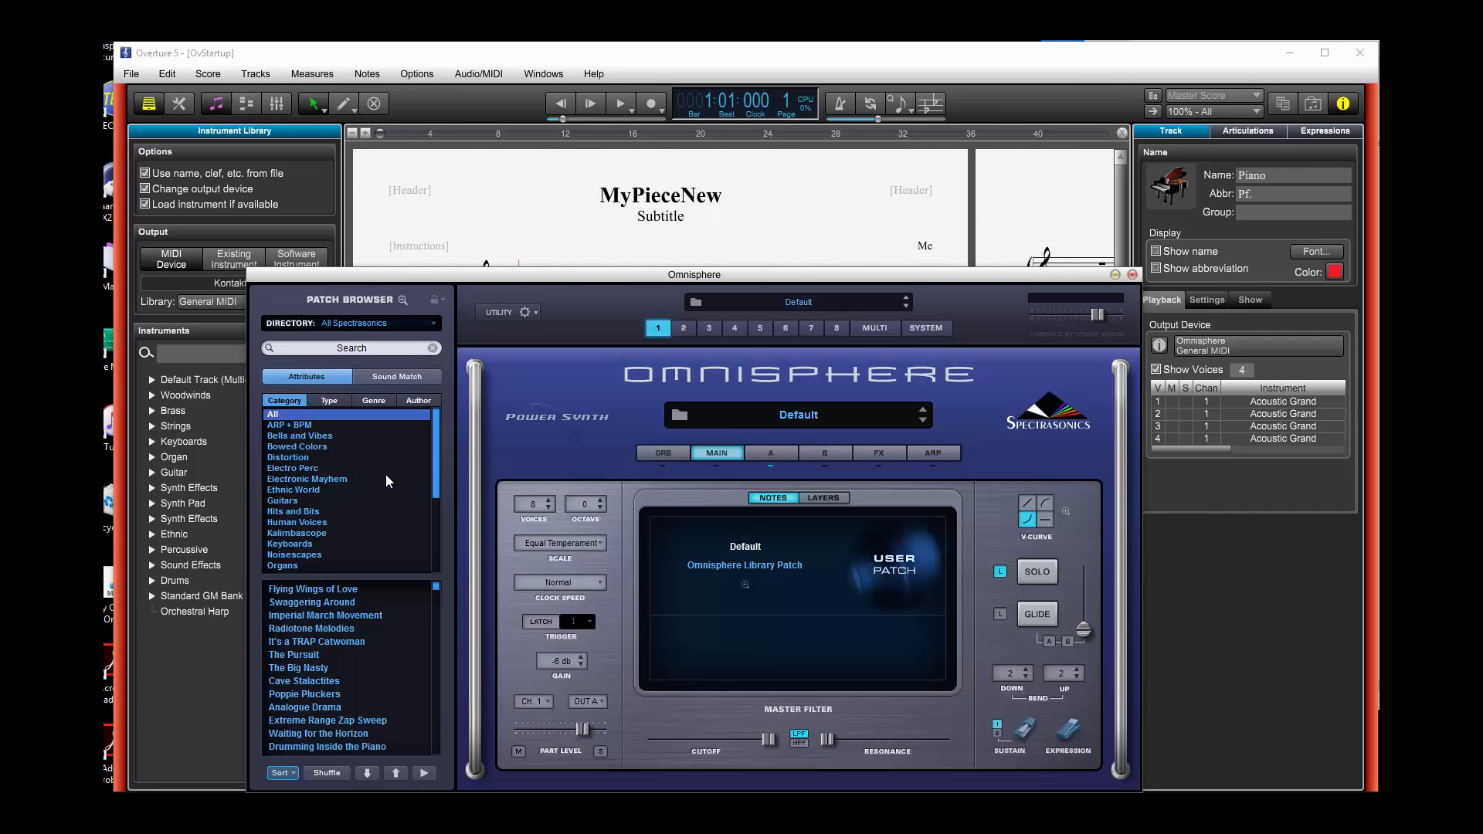
left_click(308, 450)
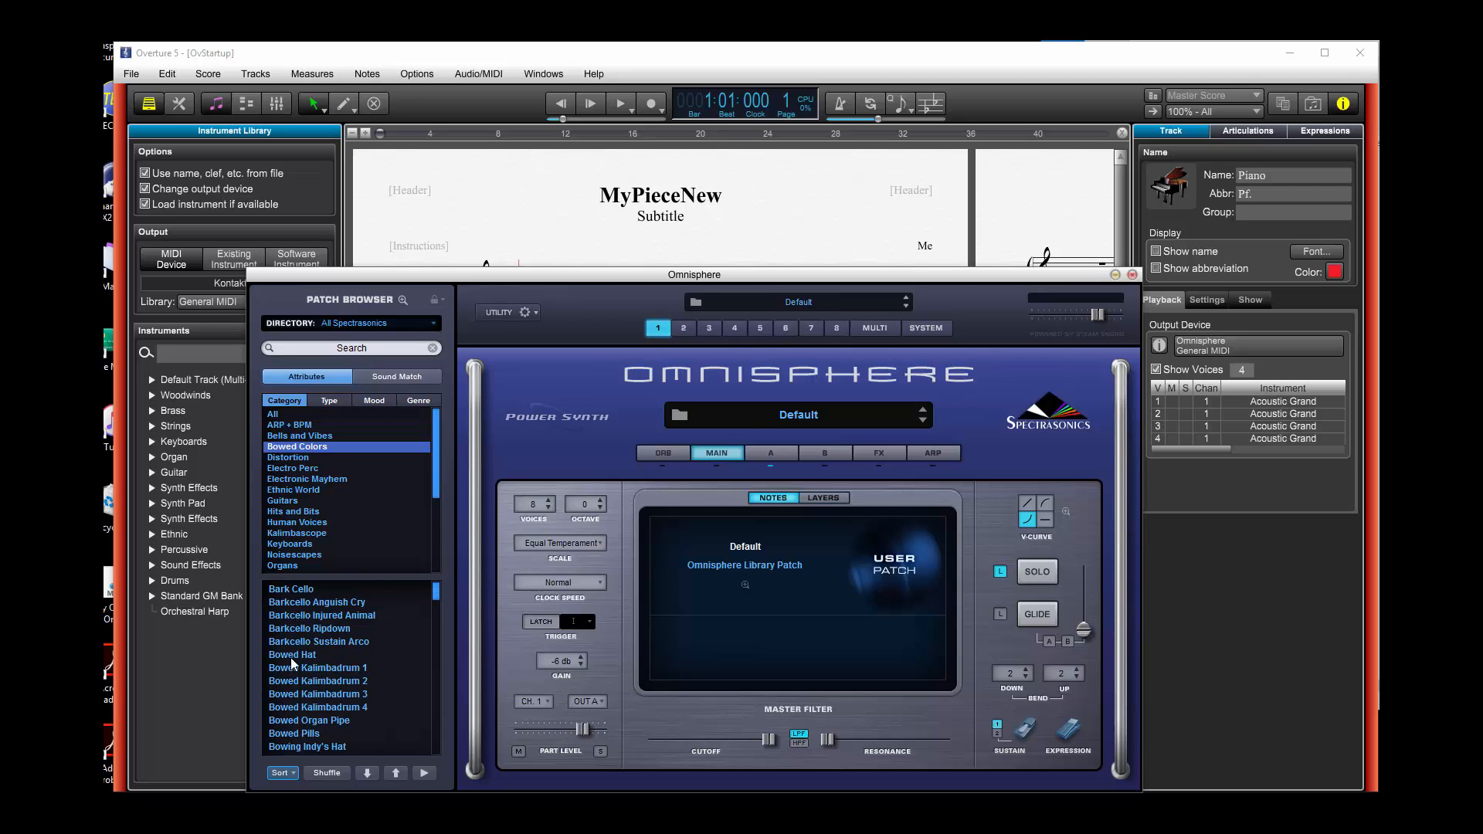
left_click(298, 591)
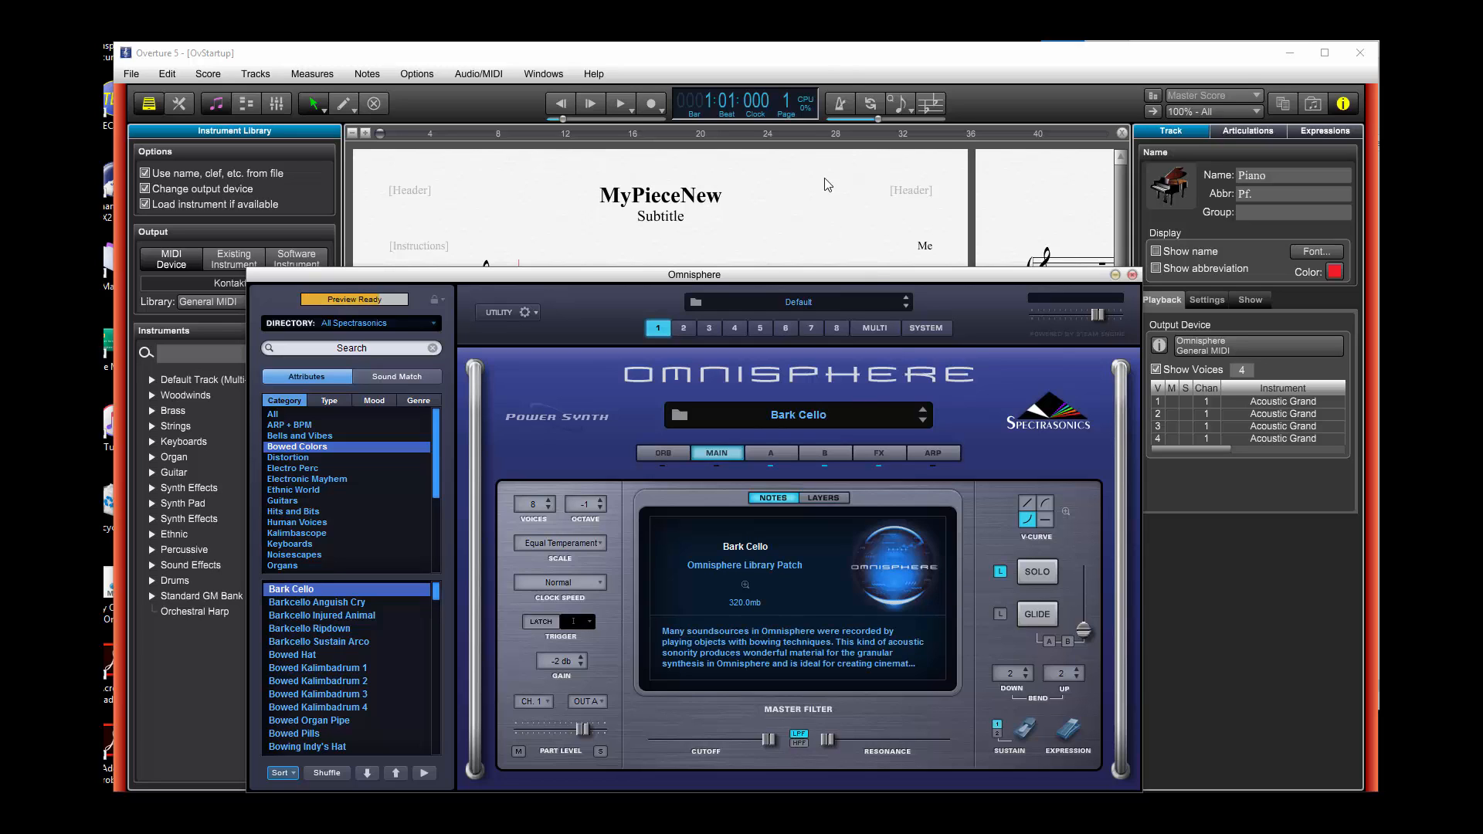
left_click(842, 66)
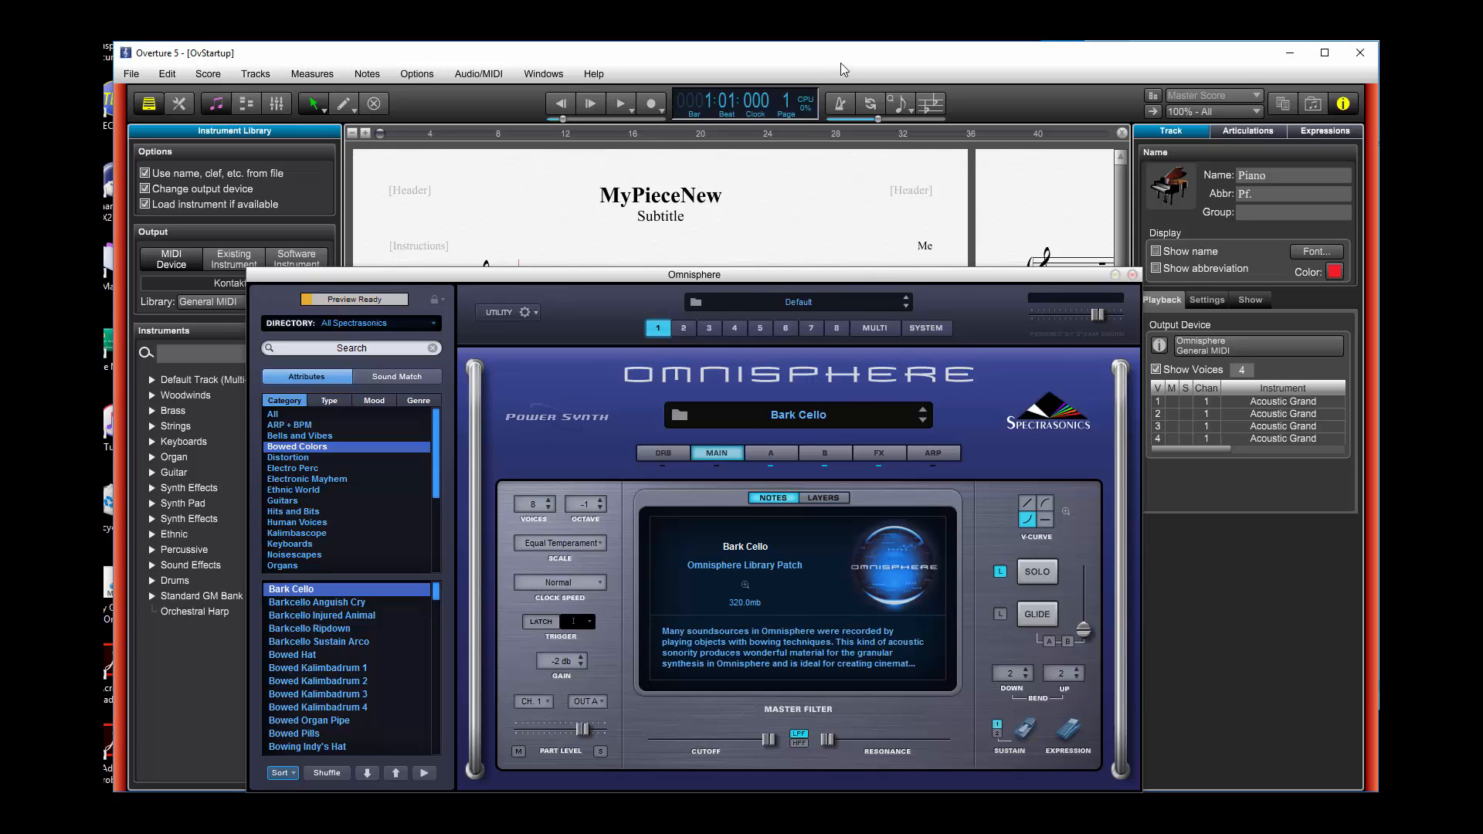
left_click(1133, 275)
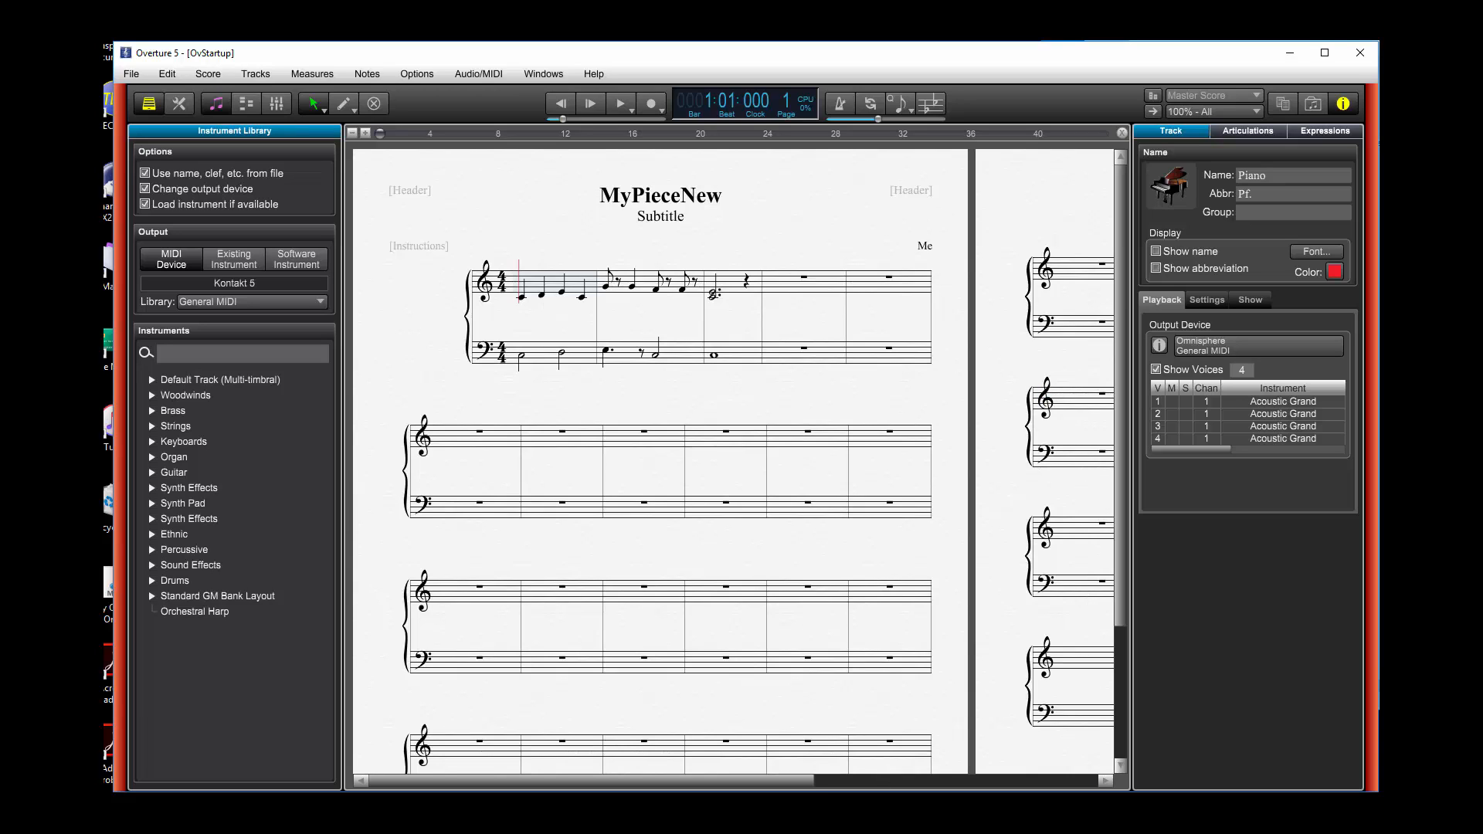
left_click(620, 105)
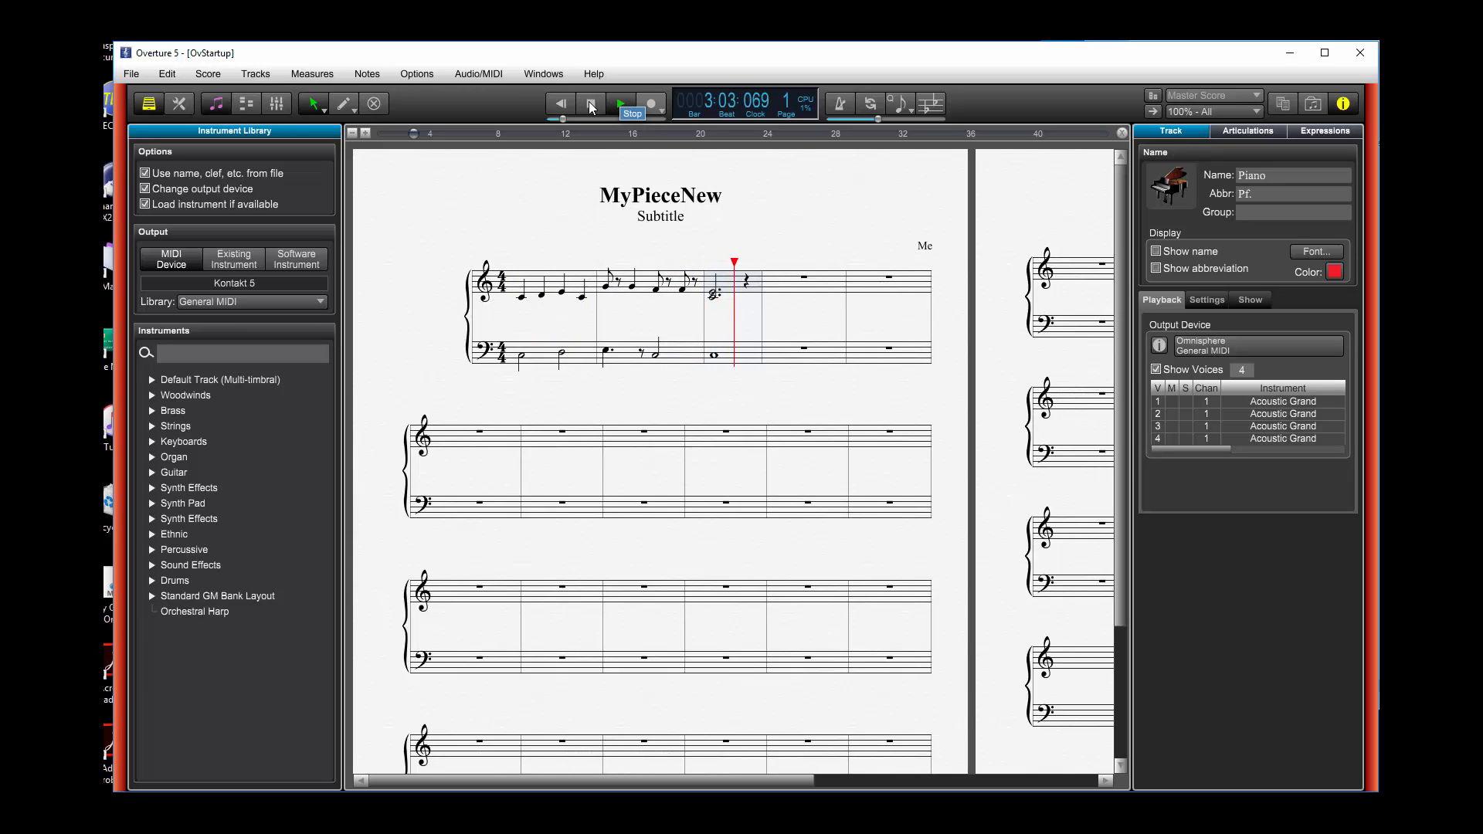
Stop playback and insert an Acoustic Grand track above the piano, routed to the existing Omnisphere - Piano instrument.
left_click(591, 105)
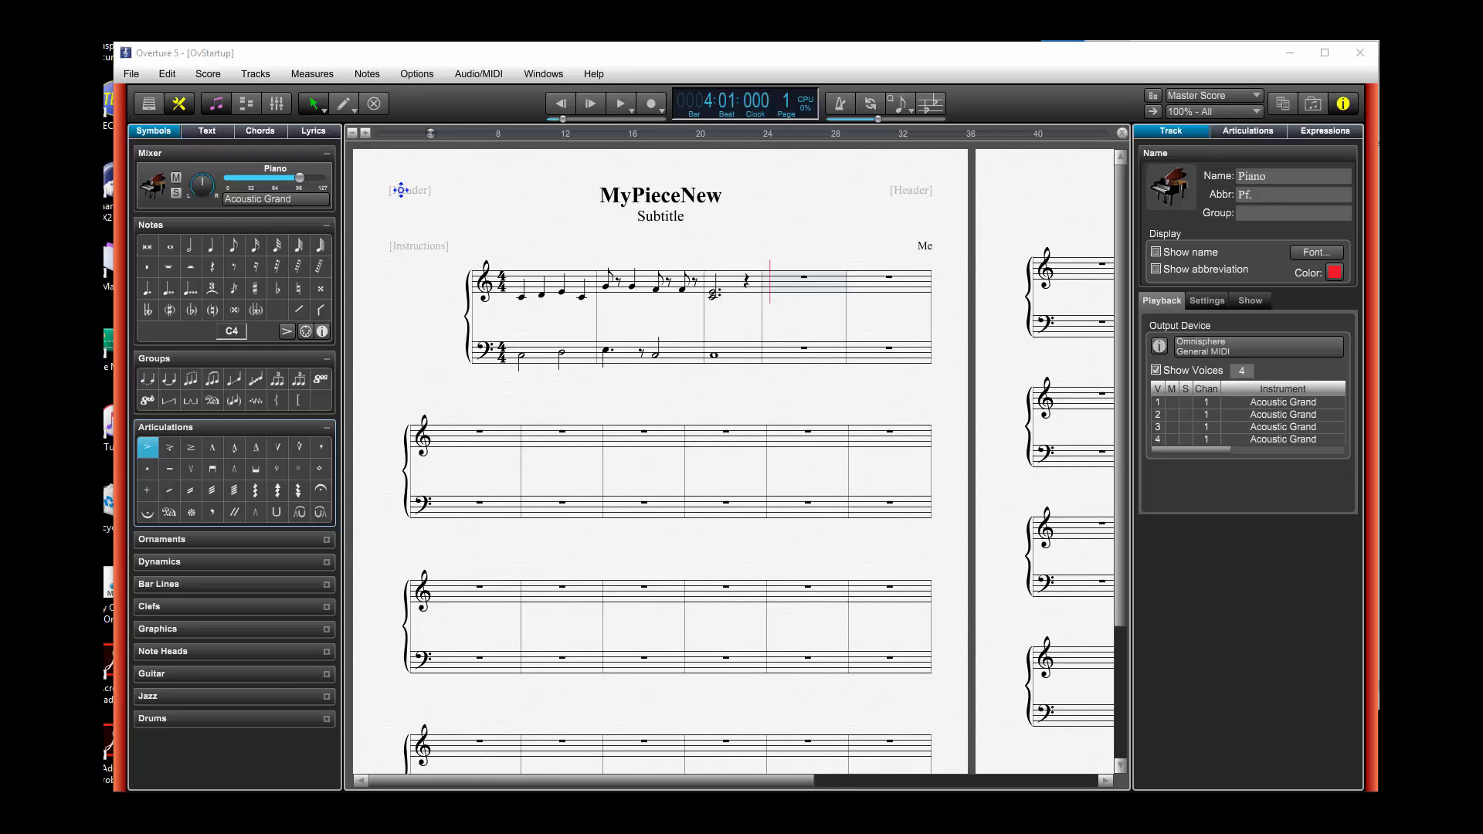
left_click(255, 74)
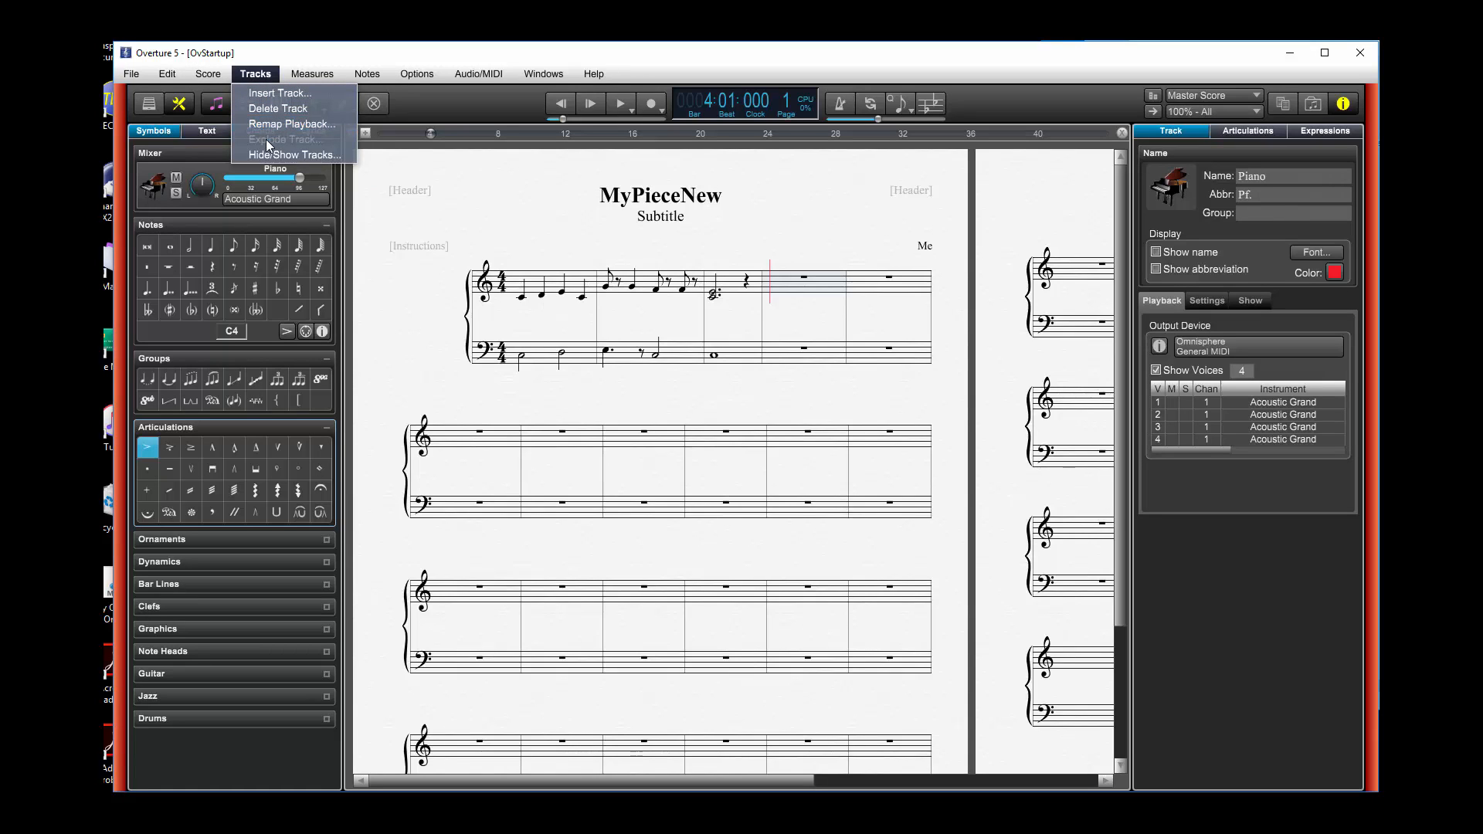
left_click(275, 93)
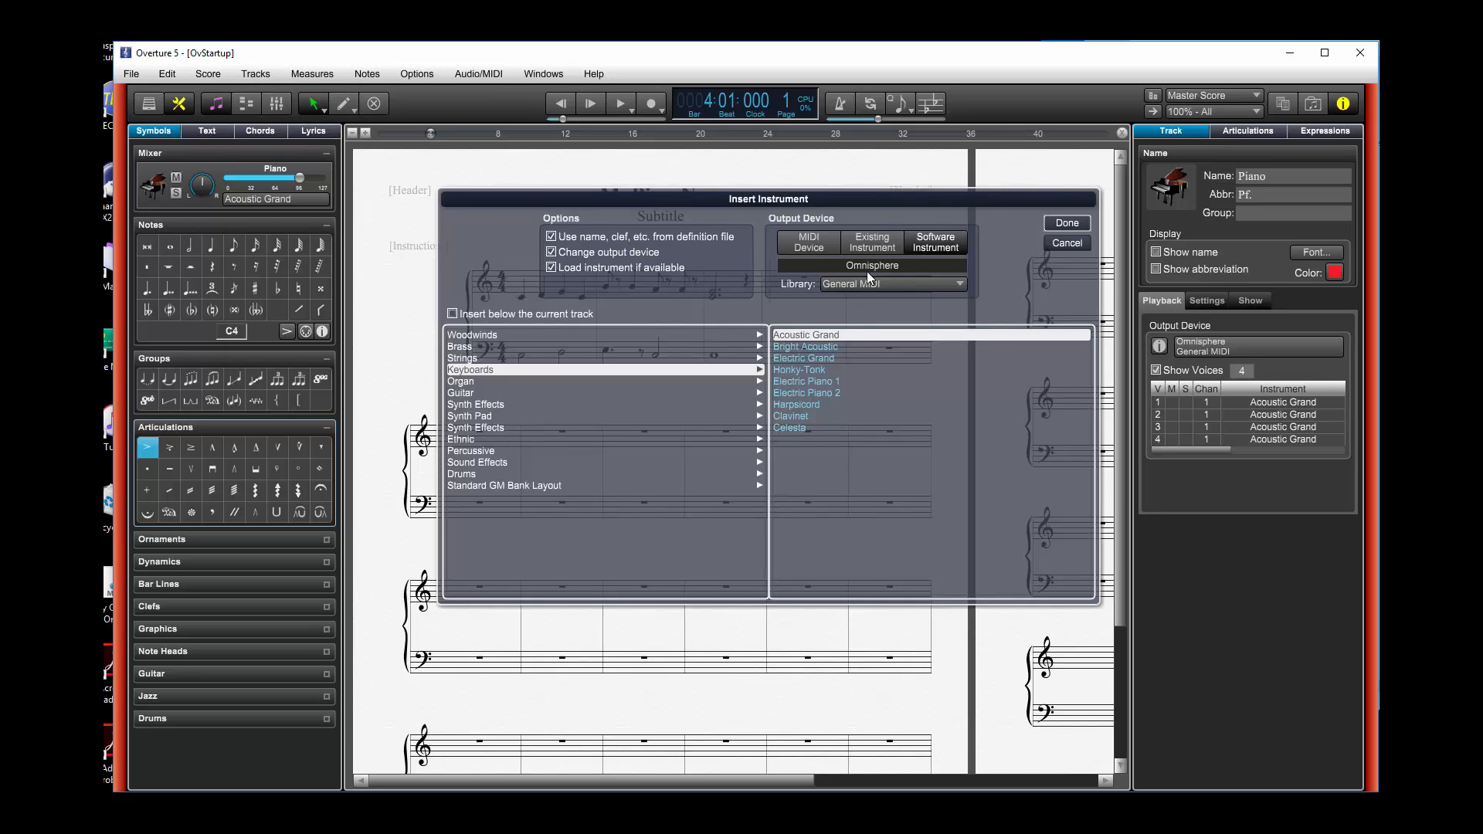
left_click(938, 241)
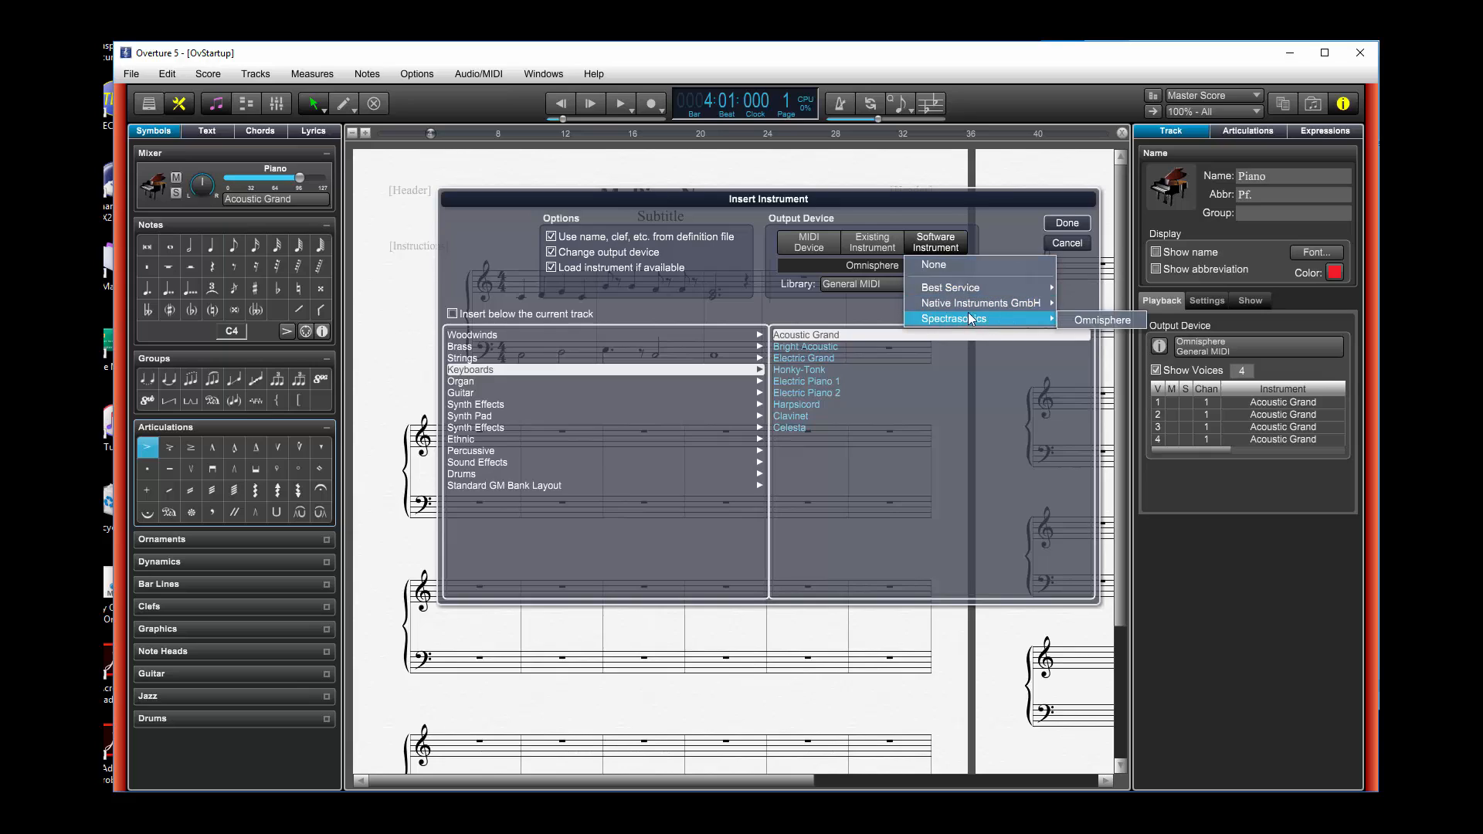
left_click(836, 268)
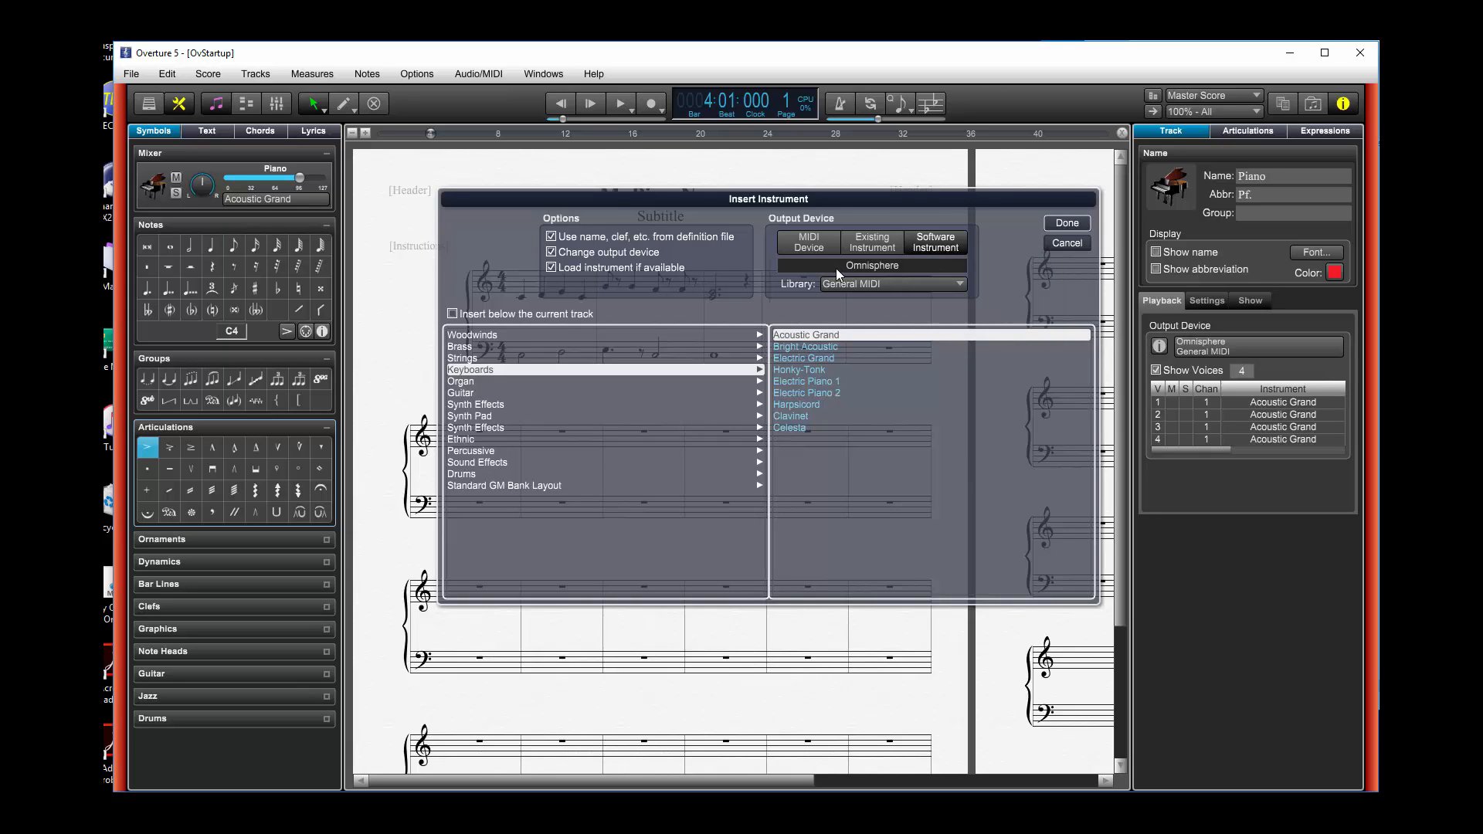
left_click(887, 244)
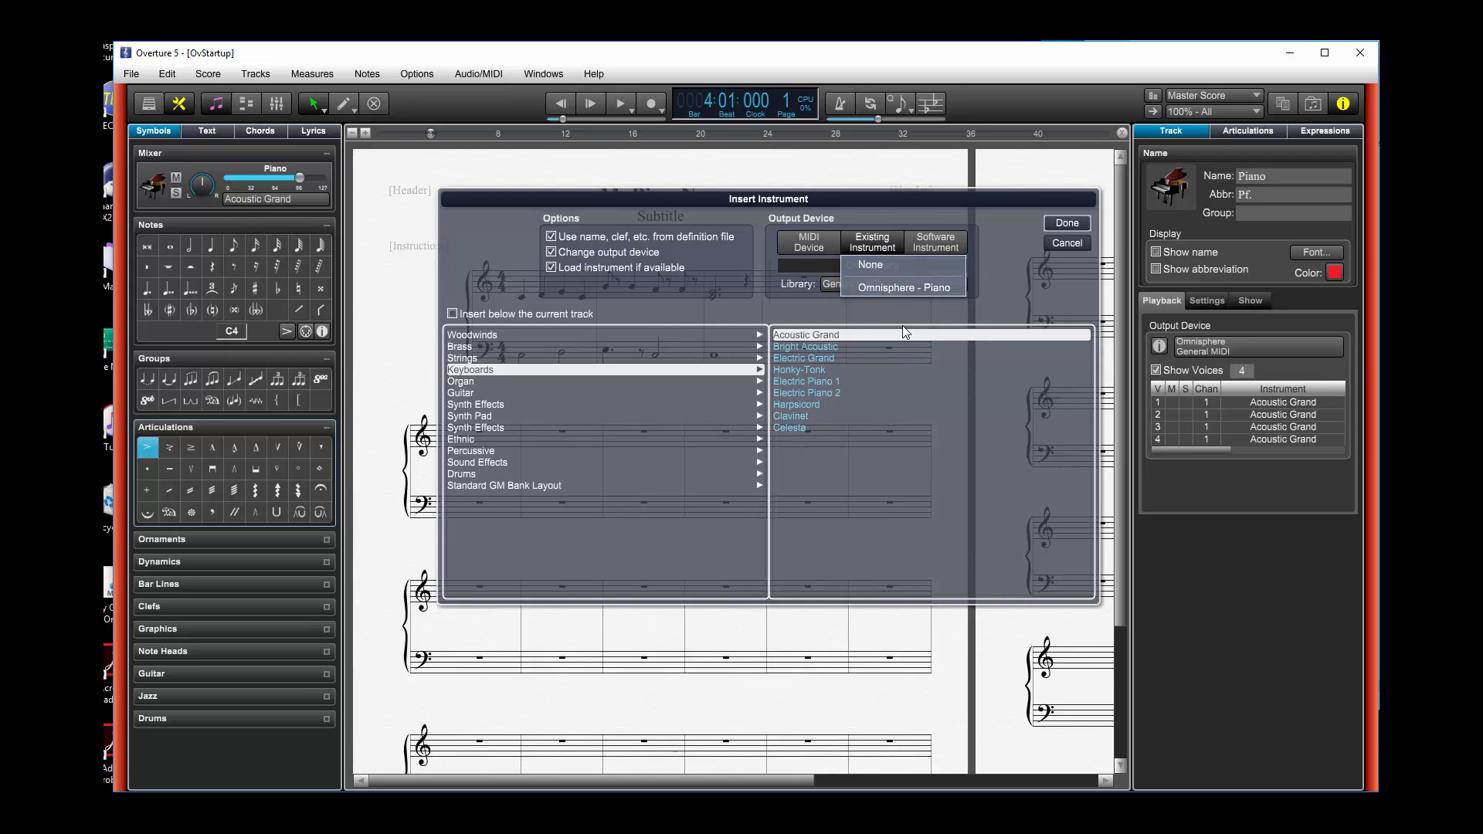
left_click(927, 288)
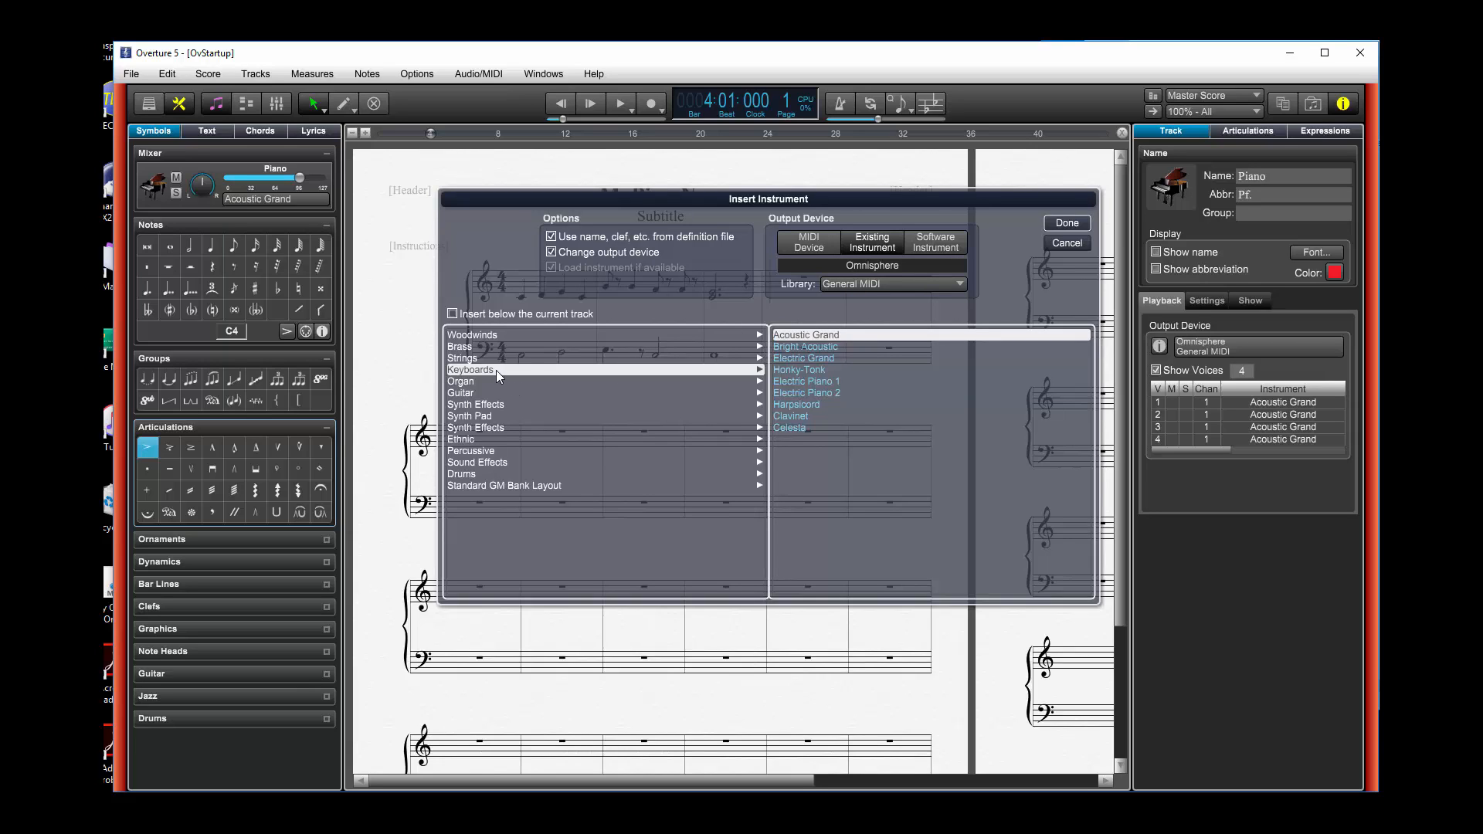
left_click(1068, 223)
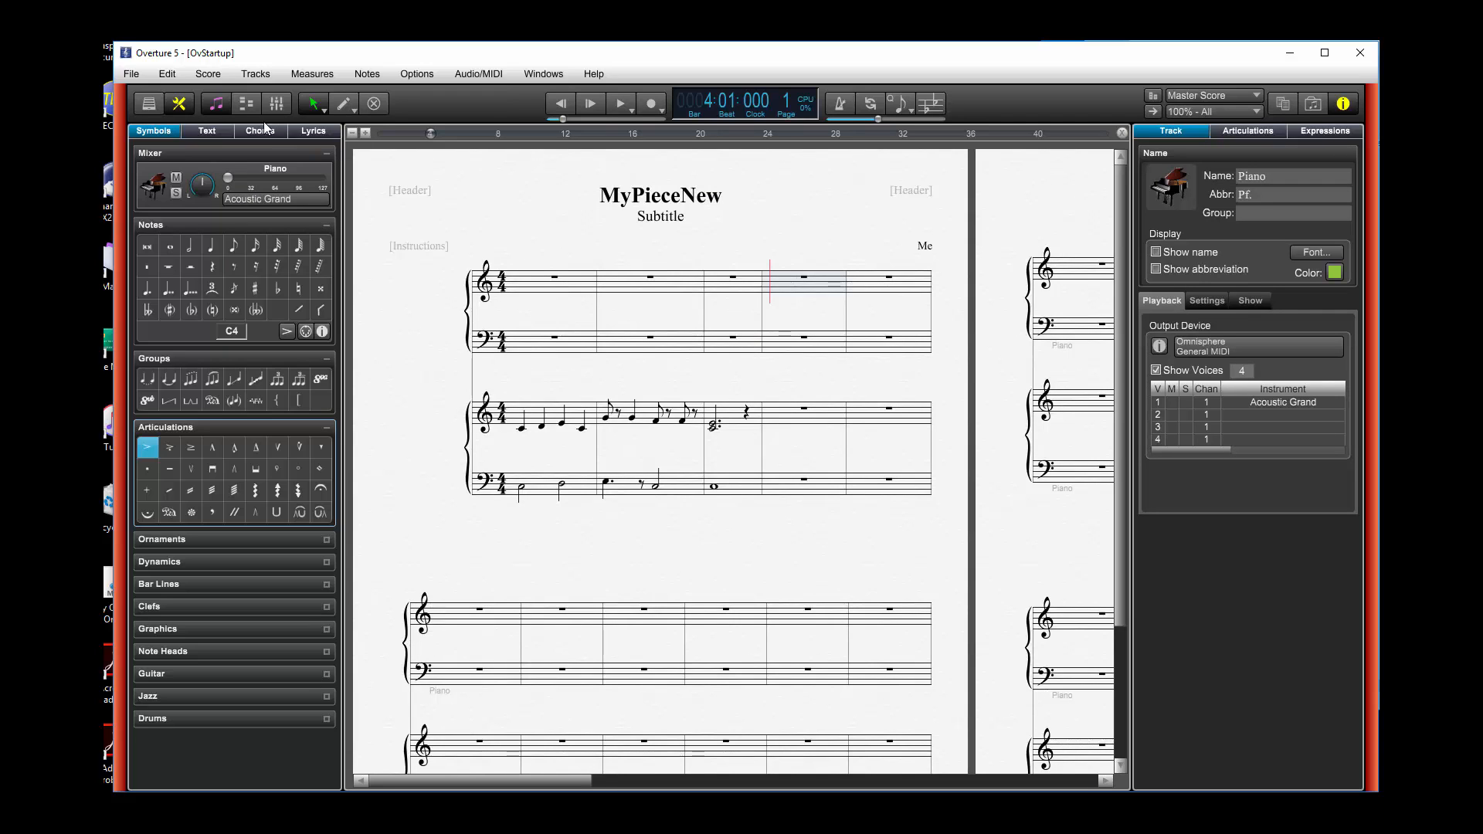
Insert a Horn in F track from the French Horns brass group, using the existing Omnisphere instrument.
left_click(256, 74)
left_click(272, 85)
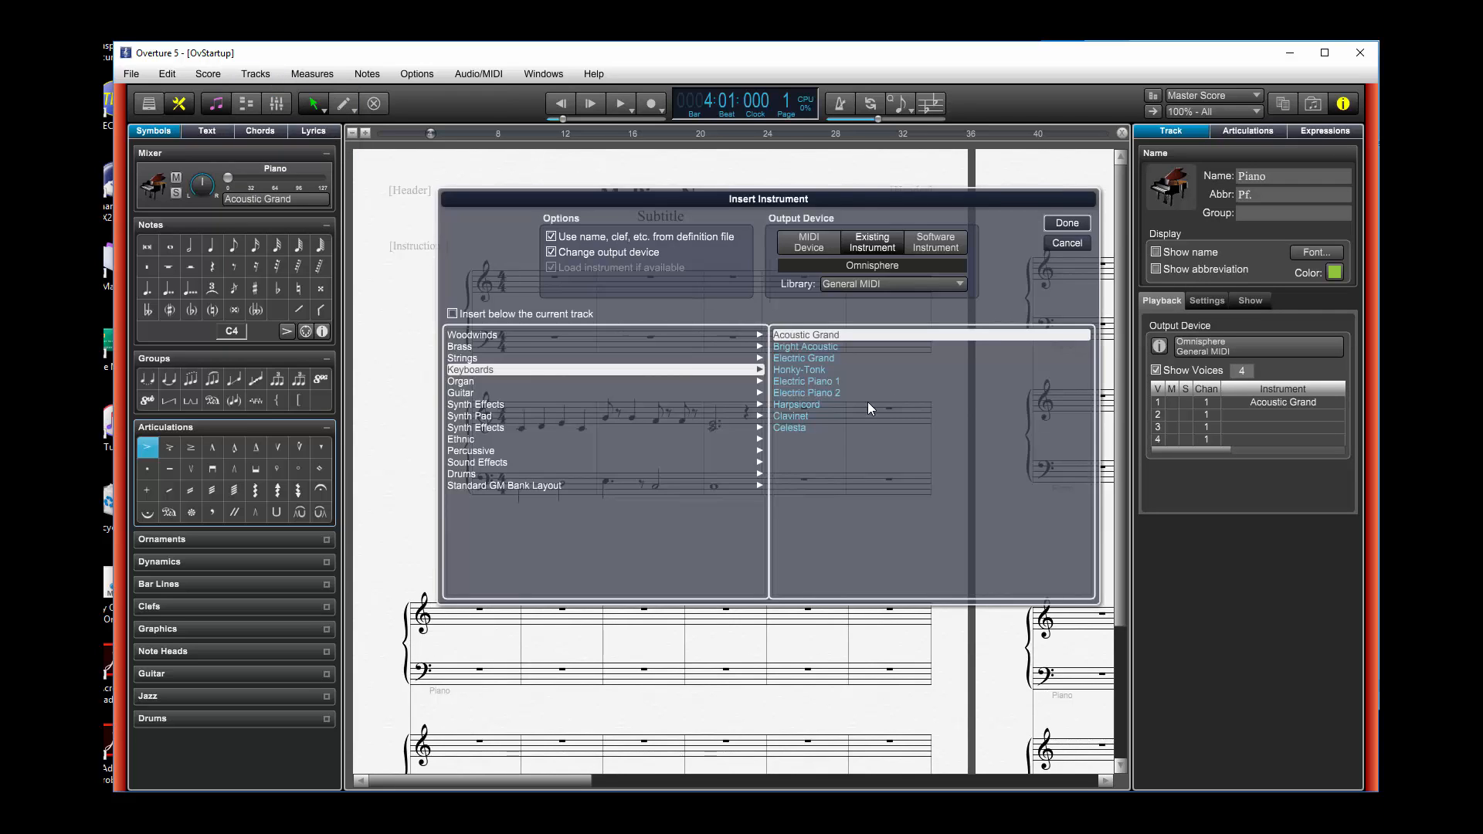
left_click(461, 347)
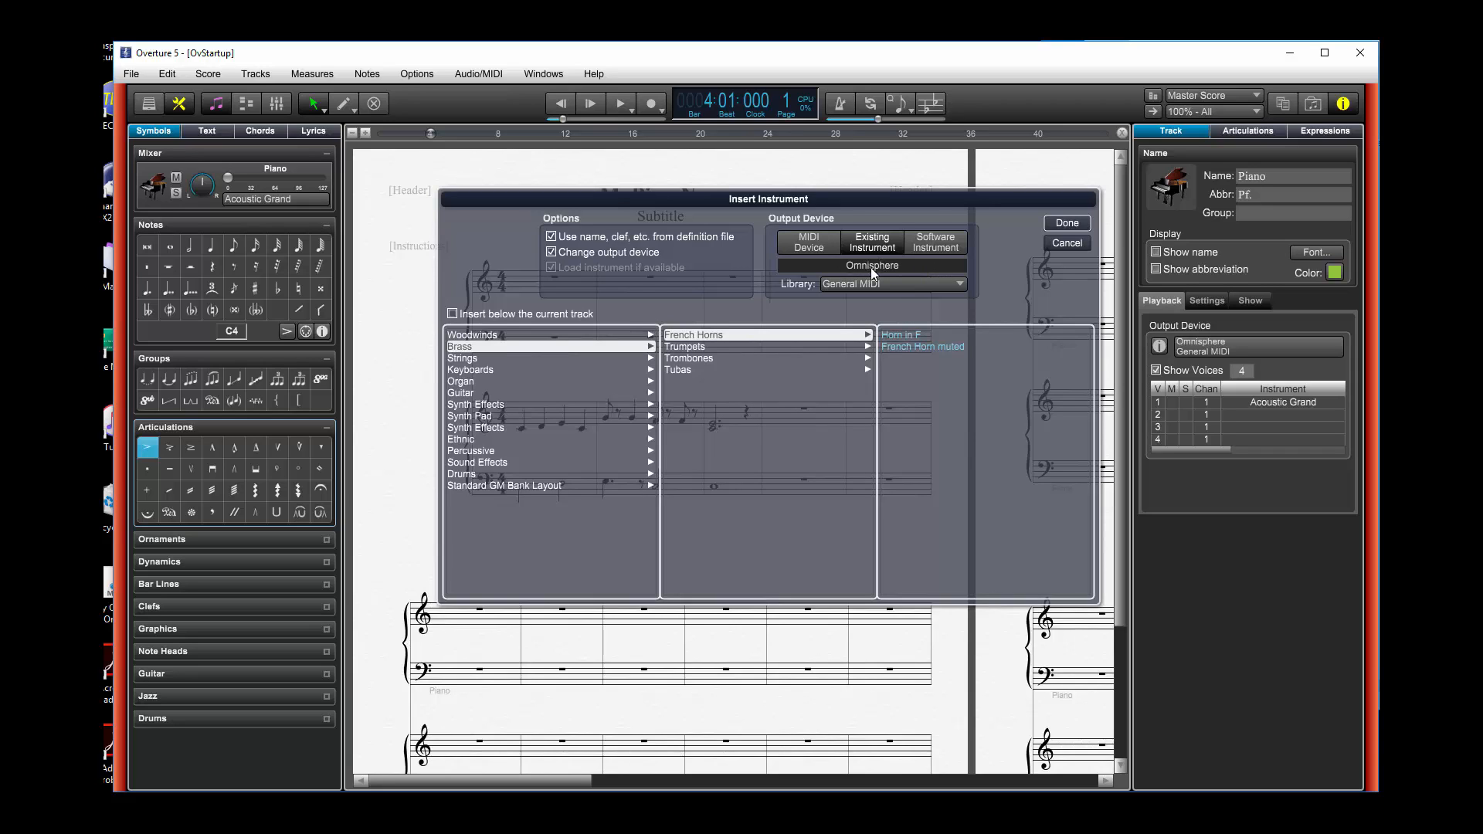
left_click(906, 333)
left_click(1067, 223)
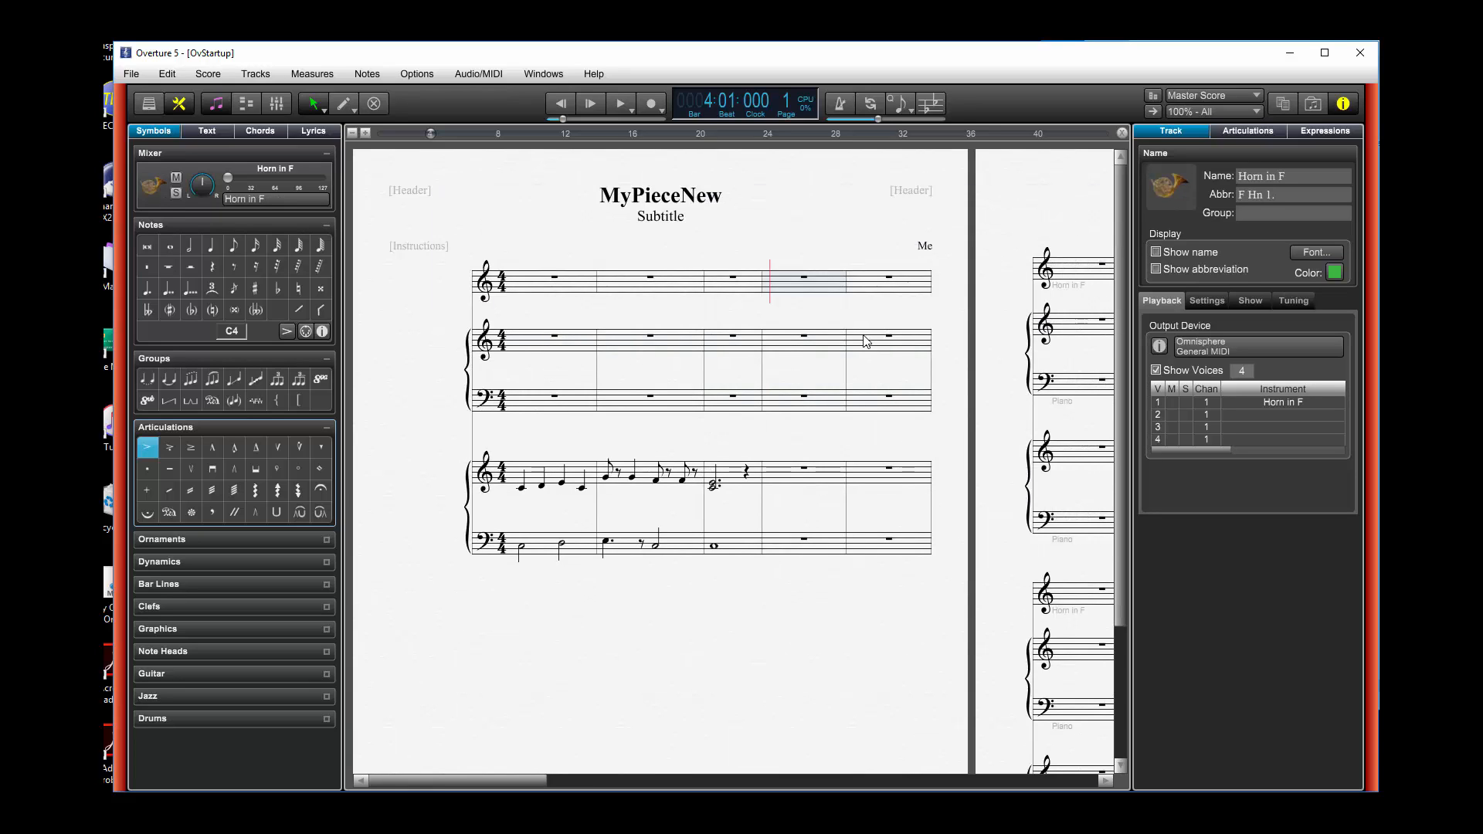
Show the horn track's name and abbreviation in the score.
left_click(517, 286)
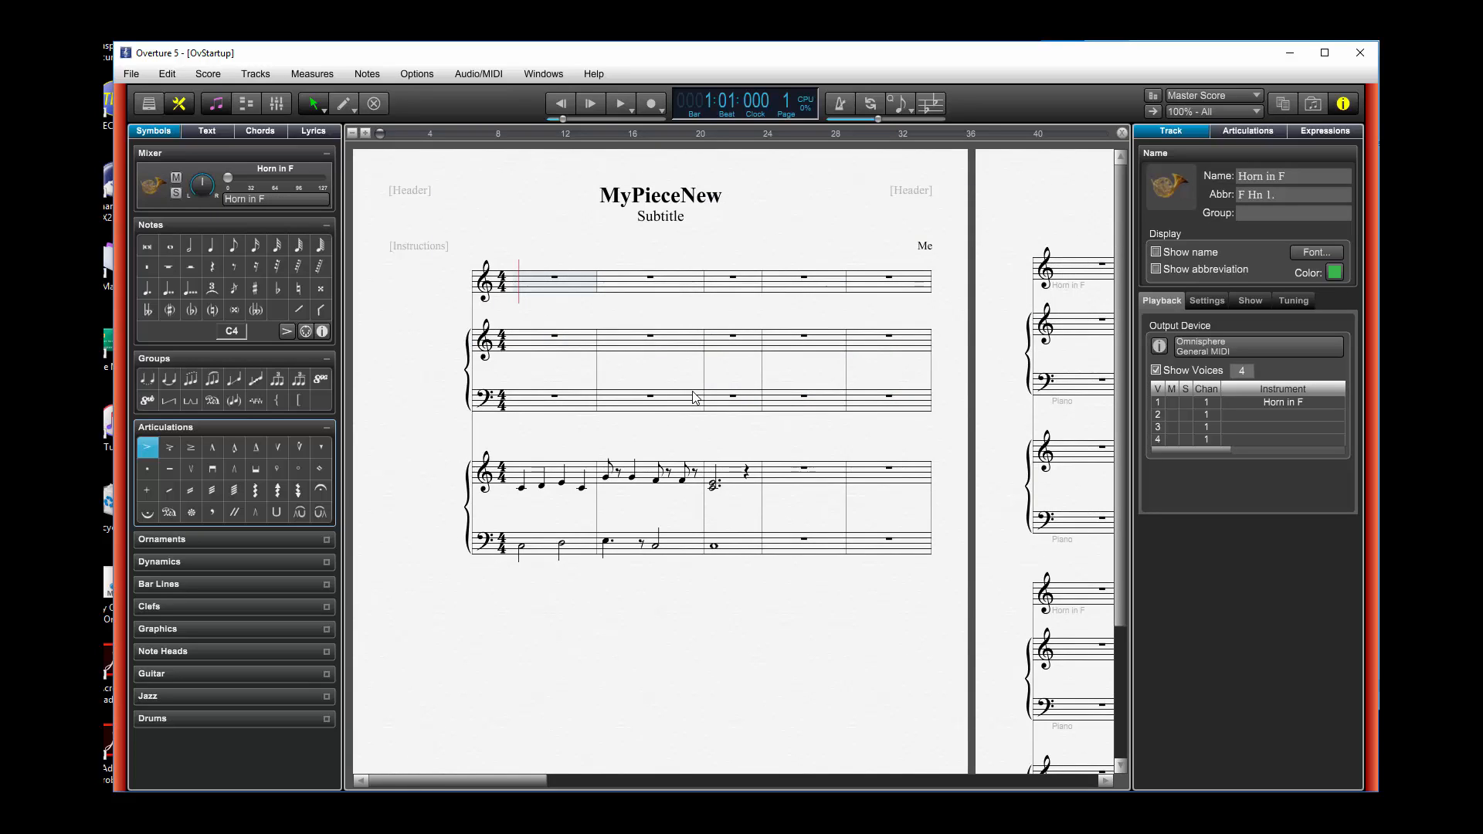
left_click(1157, 252)
left_click(1157, 269)
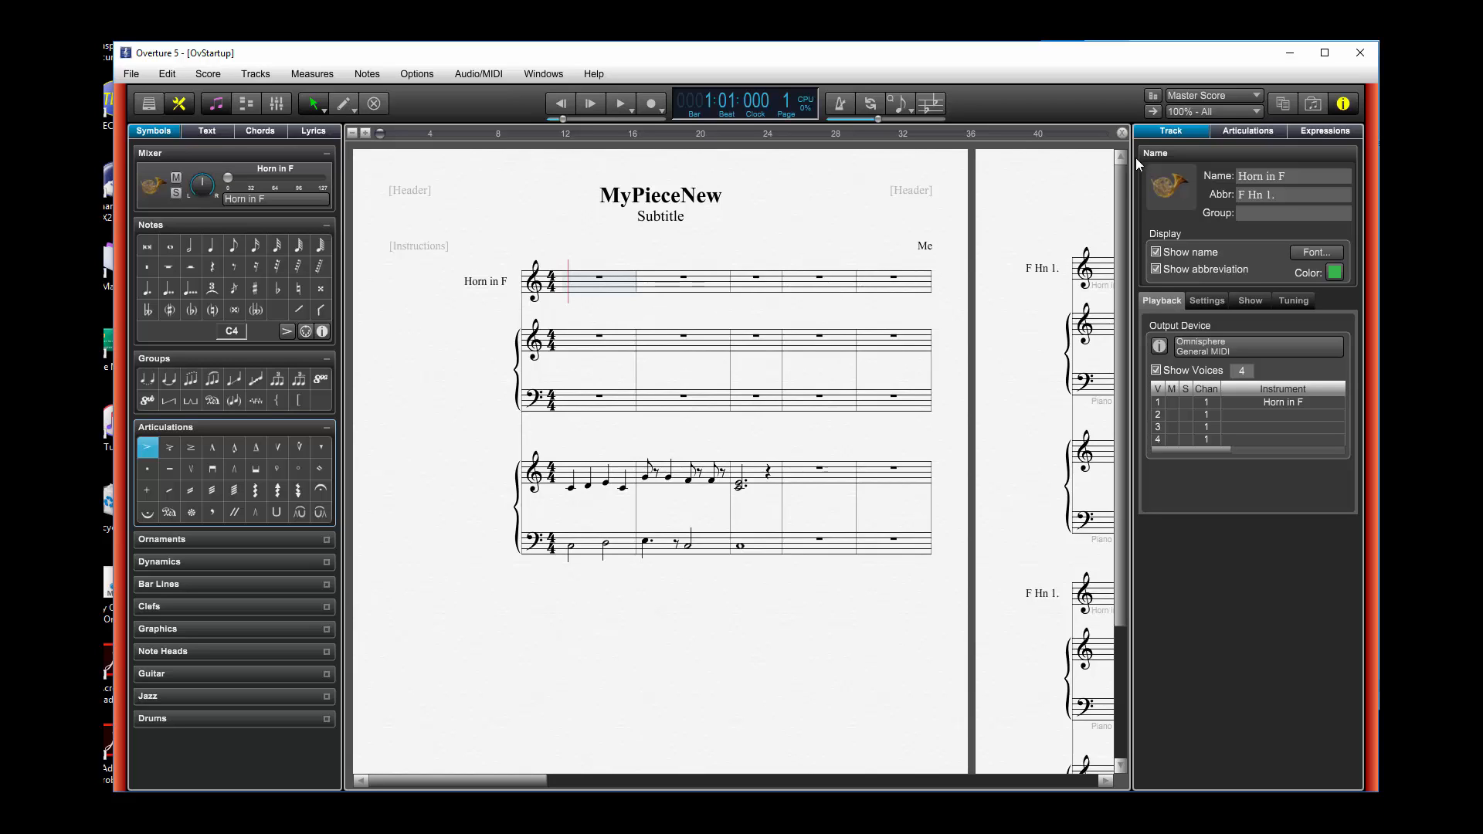
Review the horn track's expression and articulation playback settings and the list of text expressions.
left_click(1243, 133)
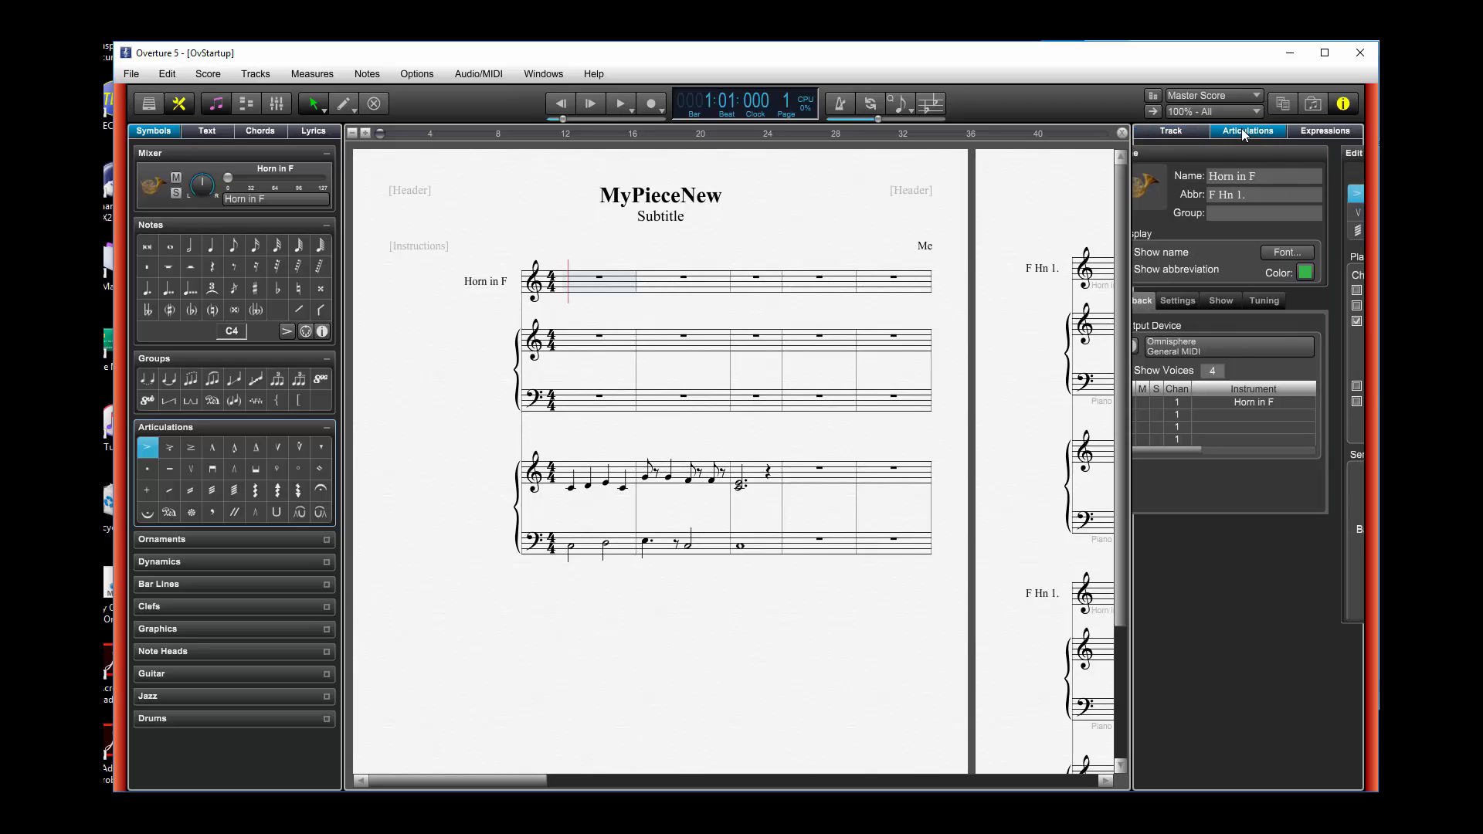
left_click(1303, 134)
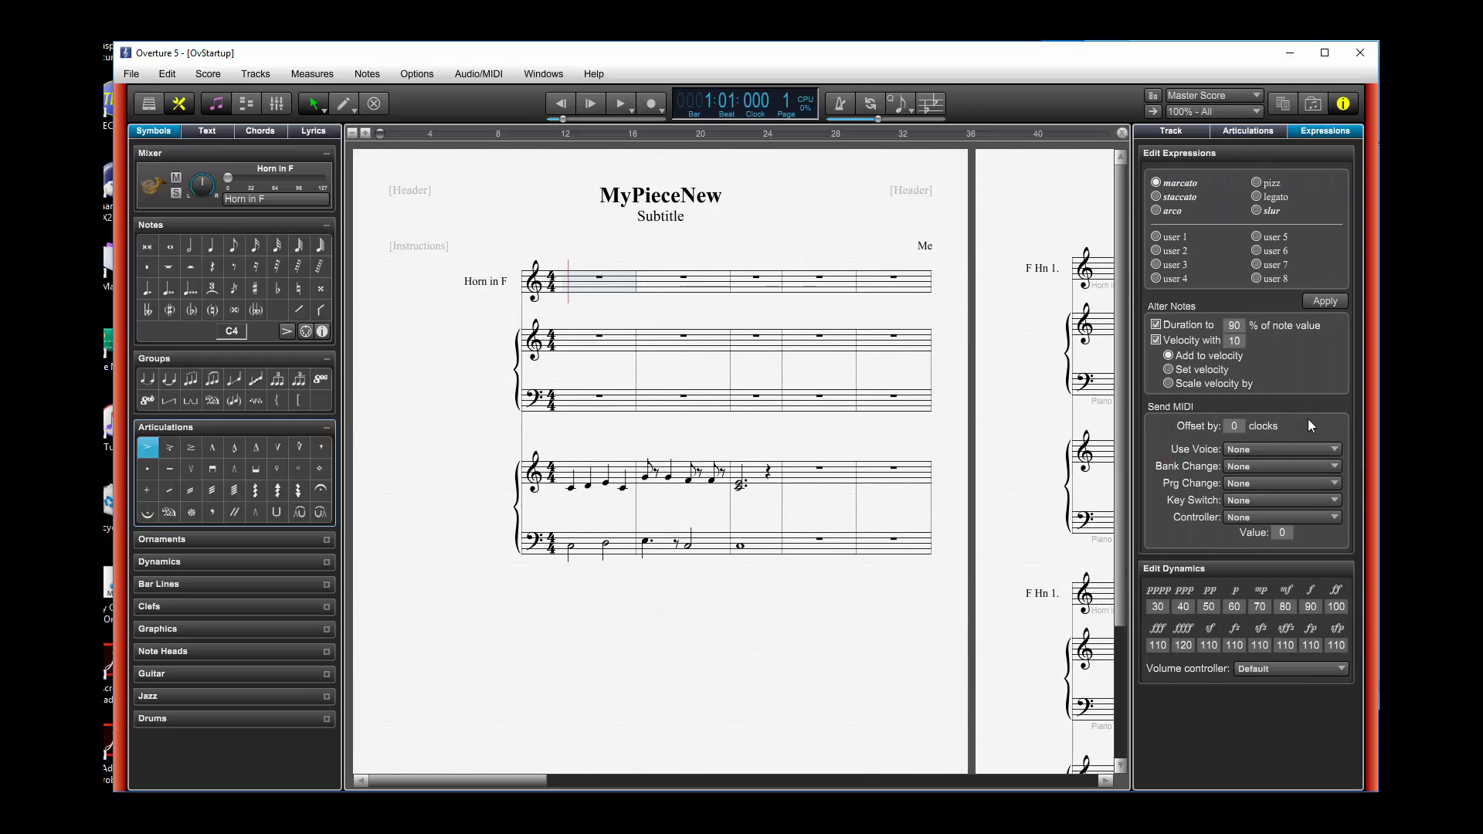
left_click(1244, 130)
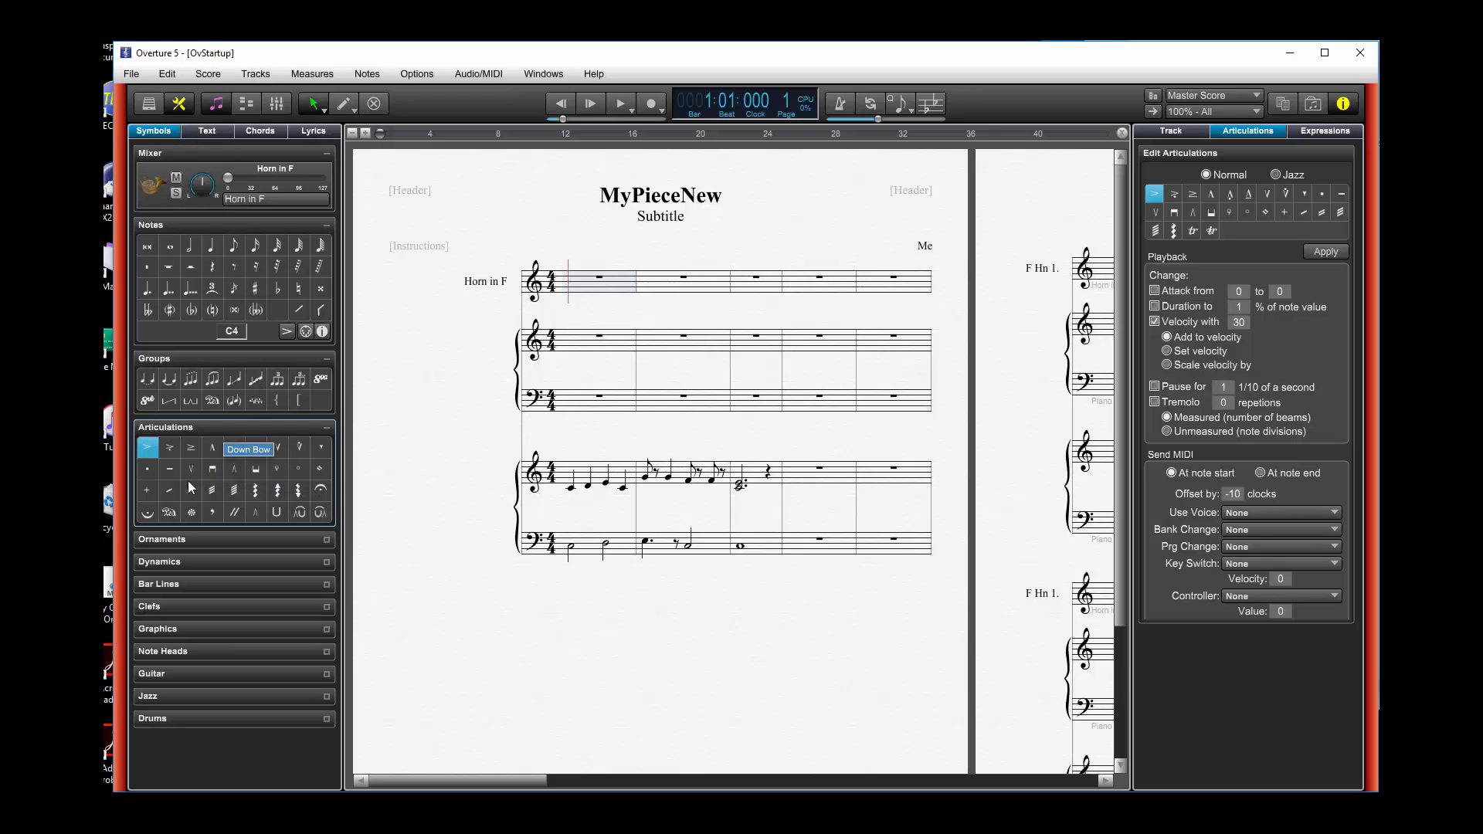
left_click(207, 132)
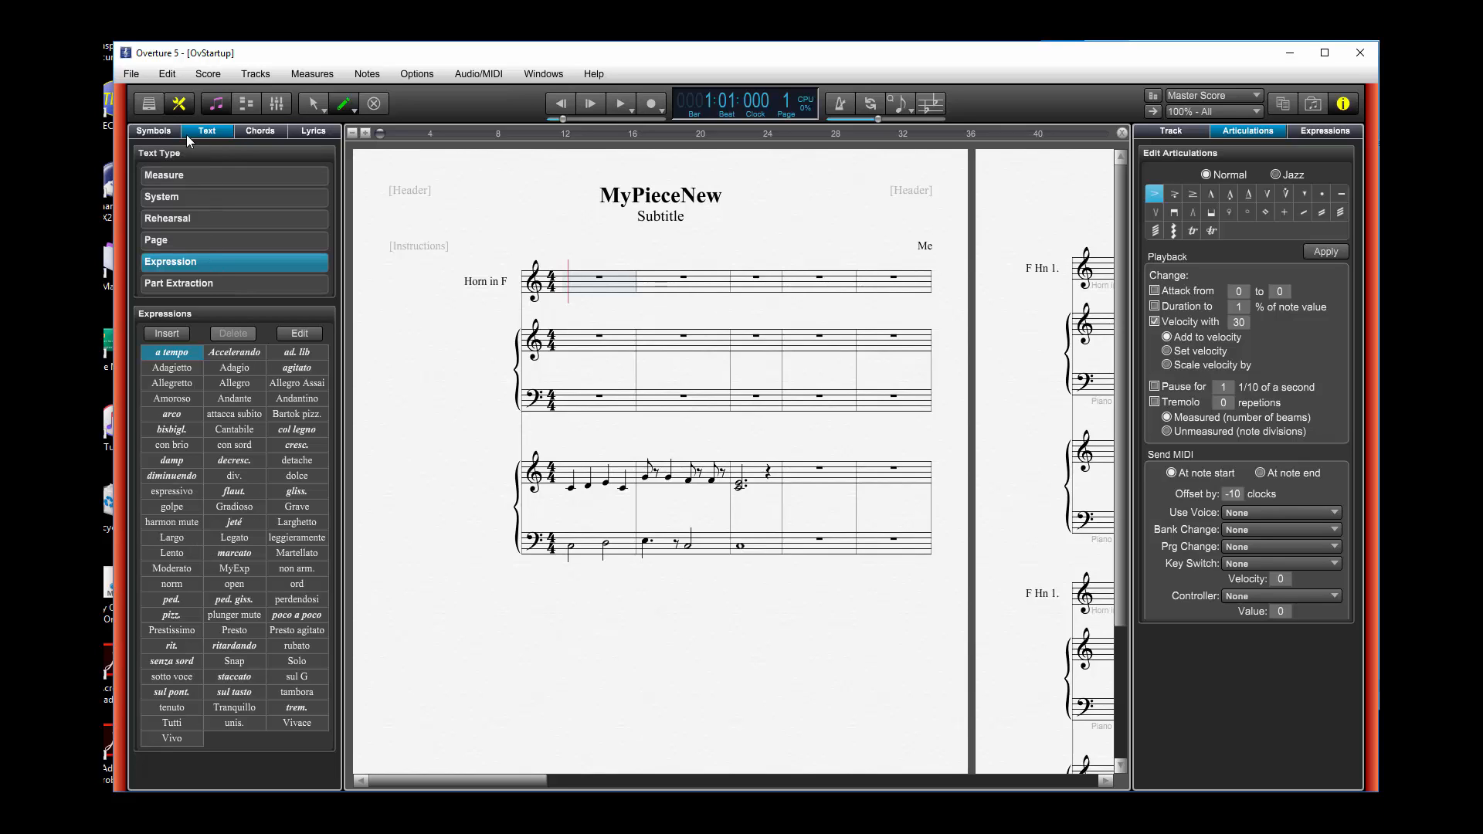
Place two half notes in the first measure of the Horn in F staff.
left_click(153, 131)
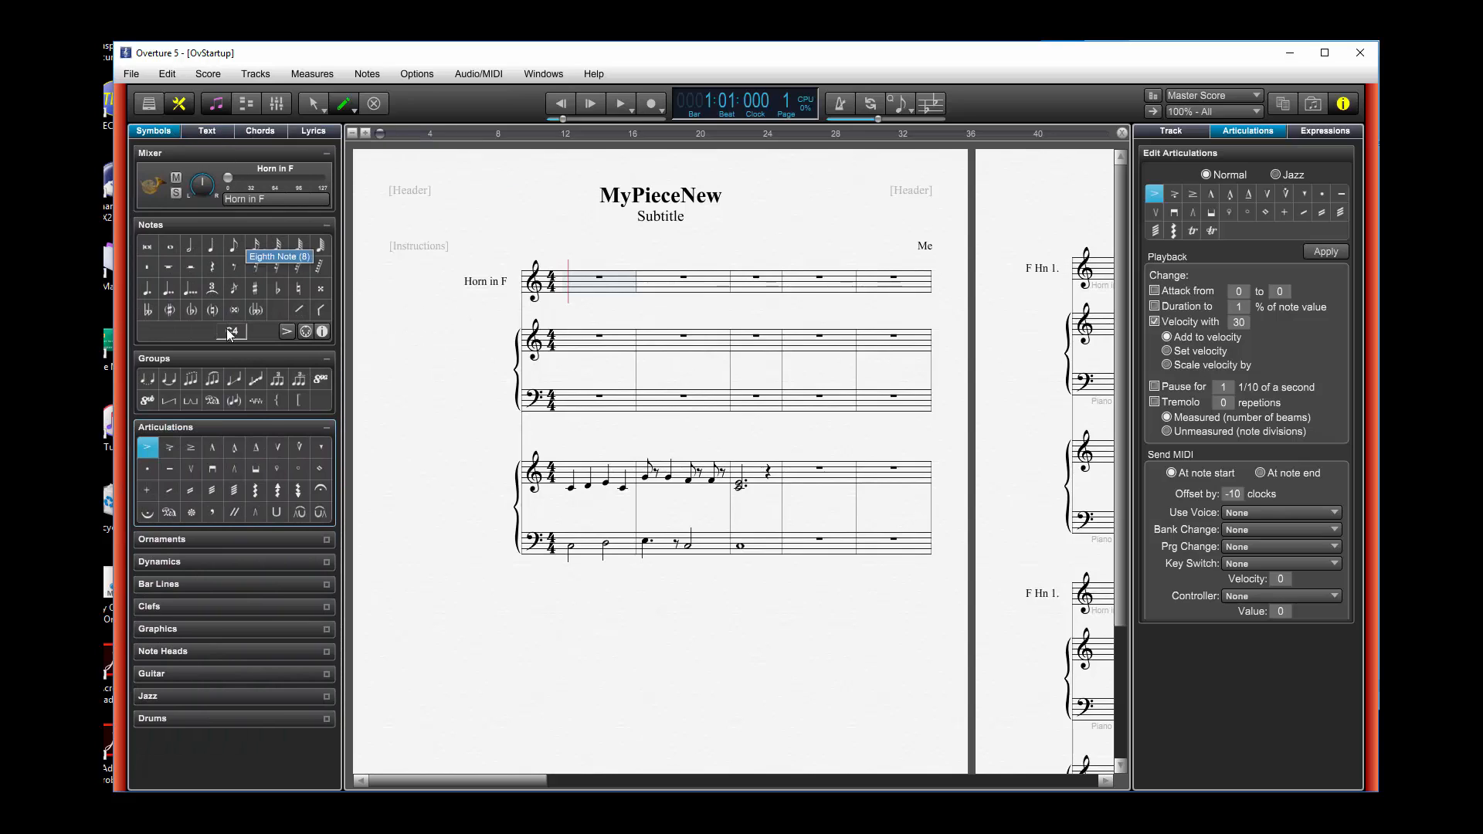
left_click(190, 247)
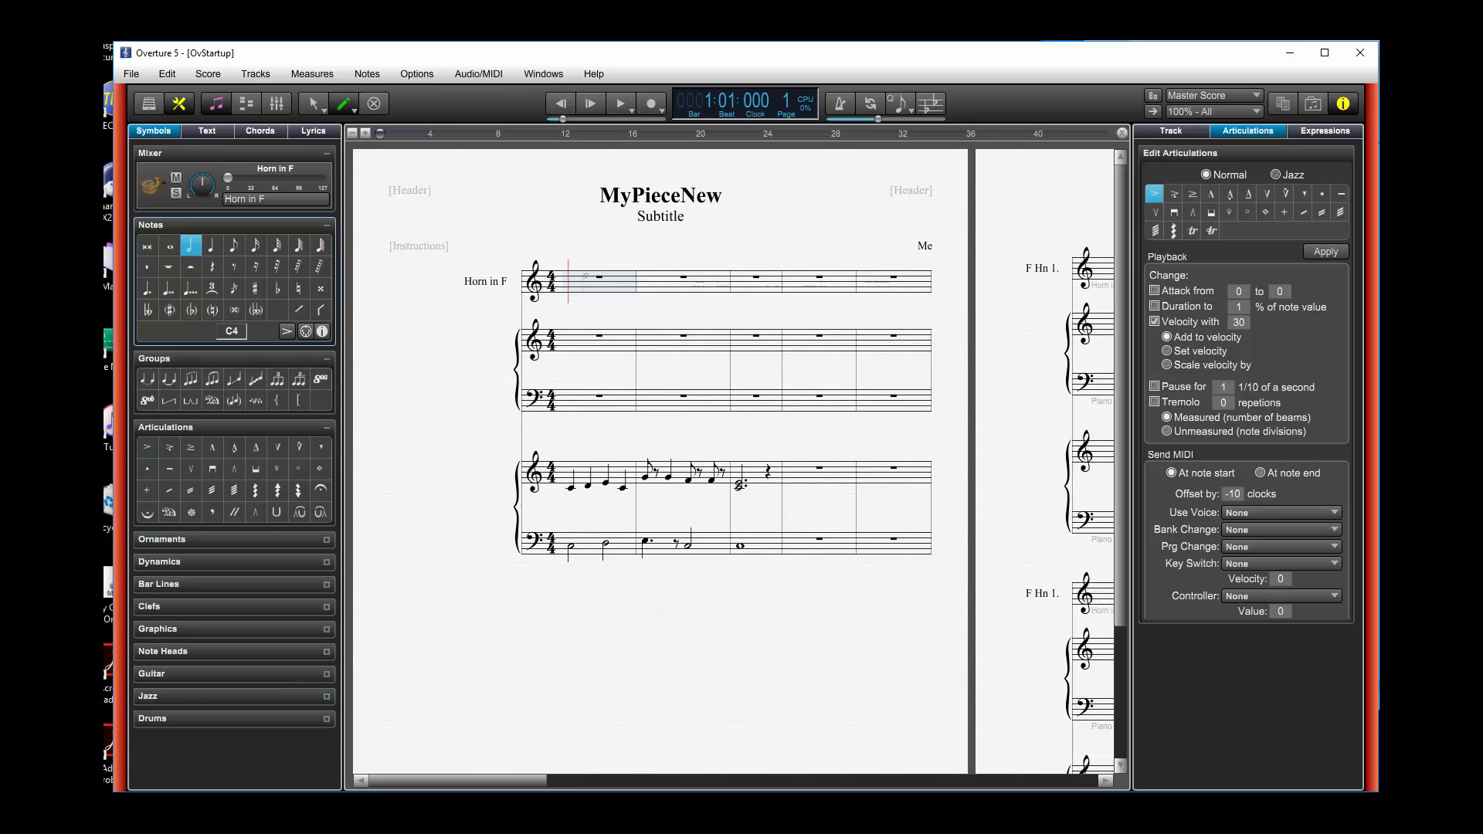
left_click(586, 278)
left_click(608, 280)
Set the horn accent's key switch to G1 at note start and A2 at note end.
left_click(1240, 563)
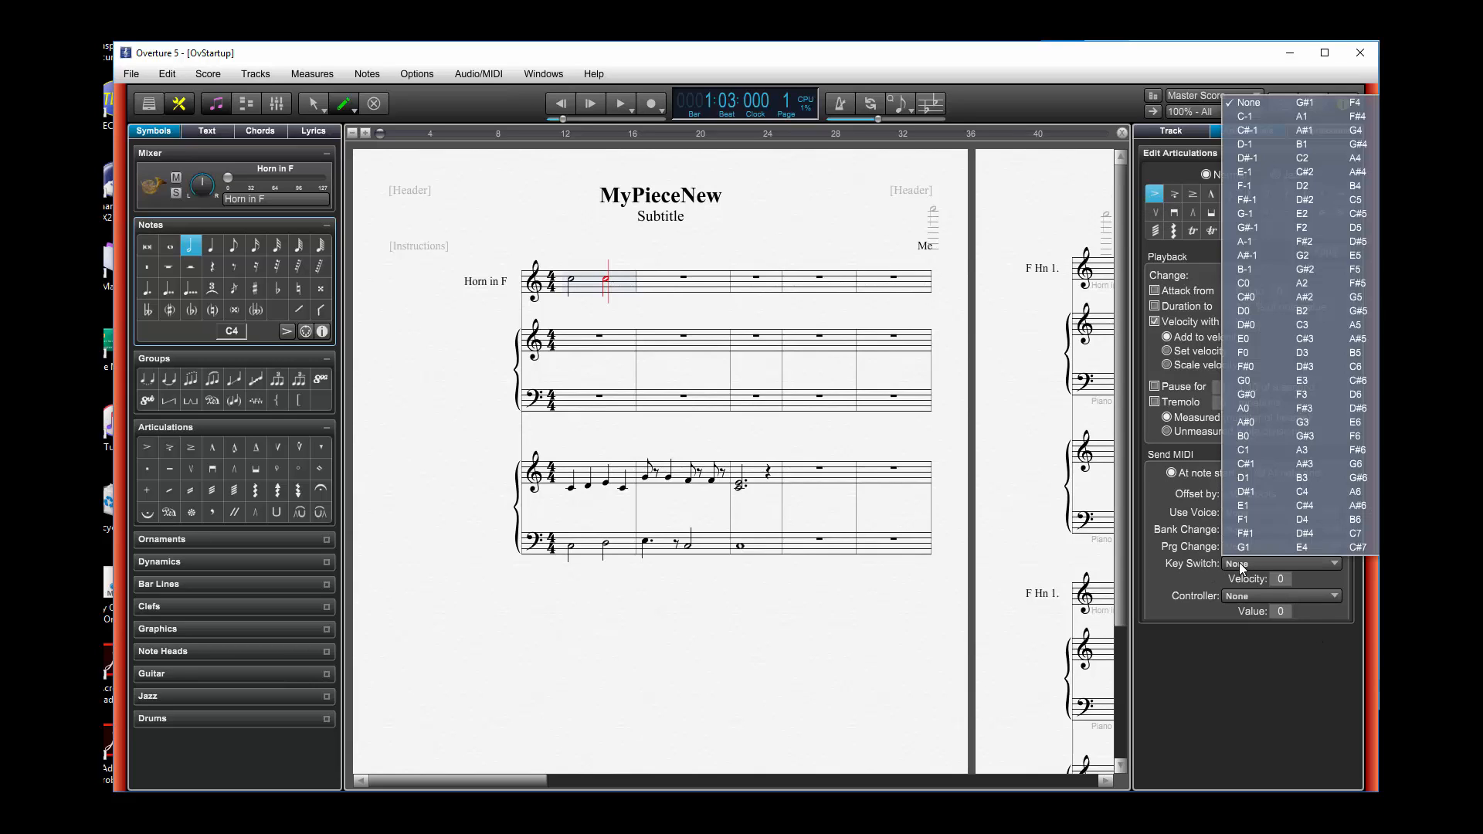
left_click(1244, 548)
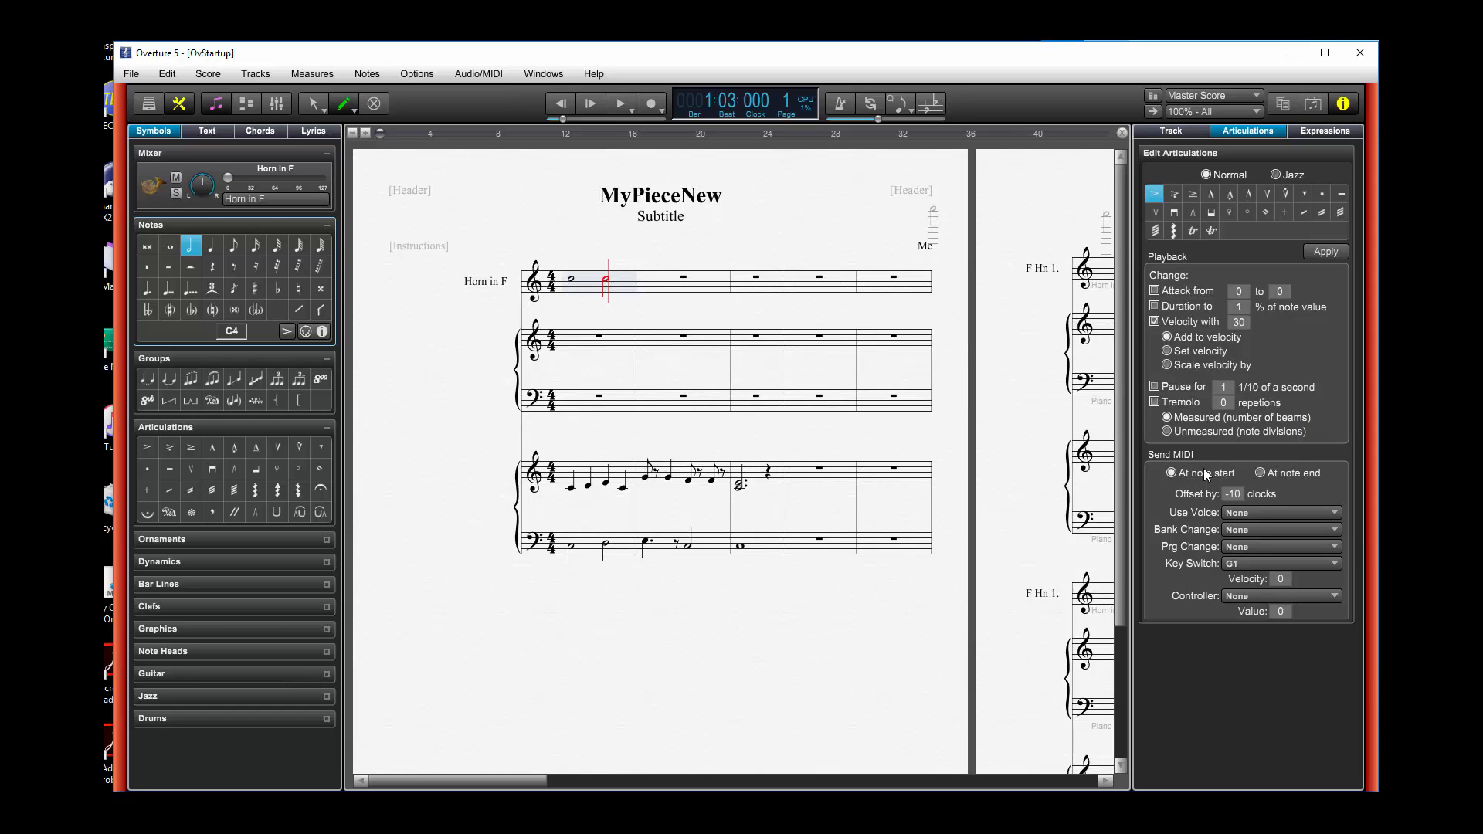
left_click(1262, 473)
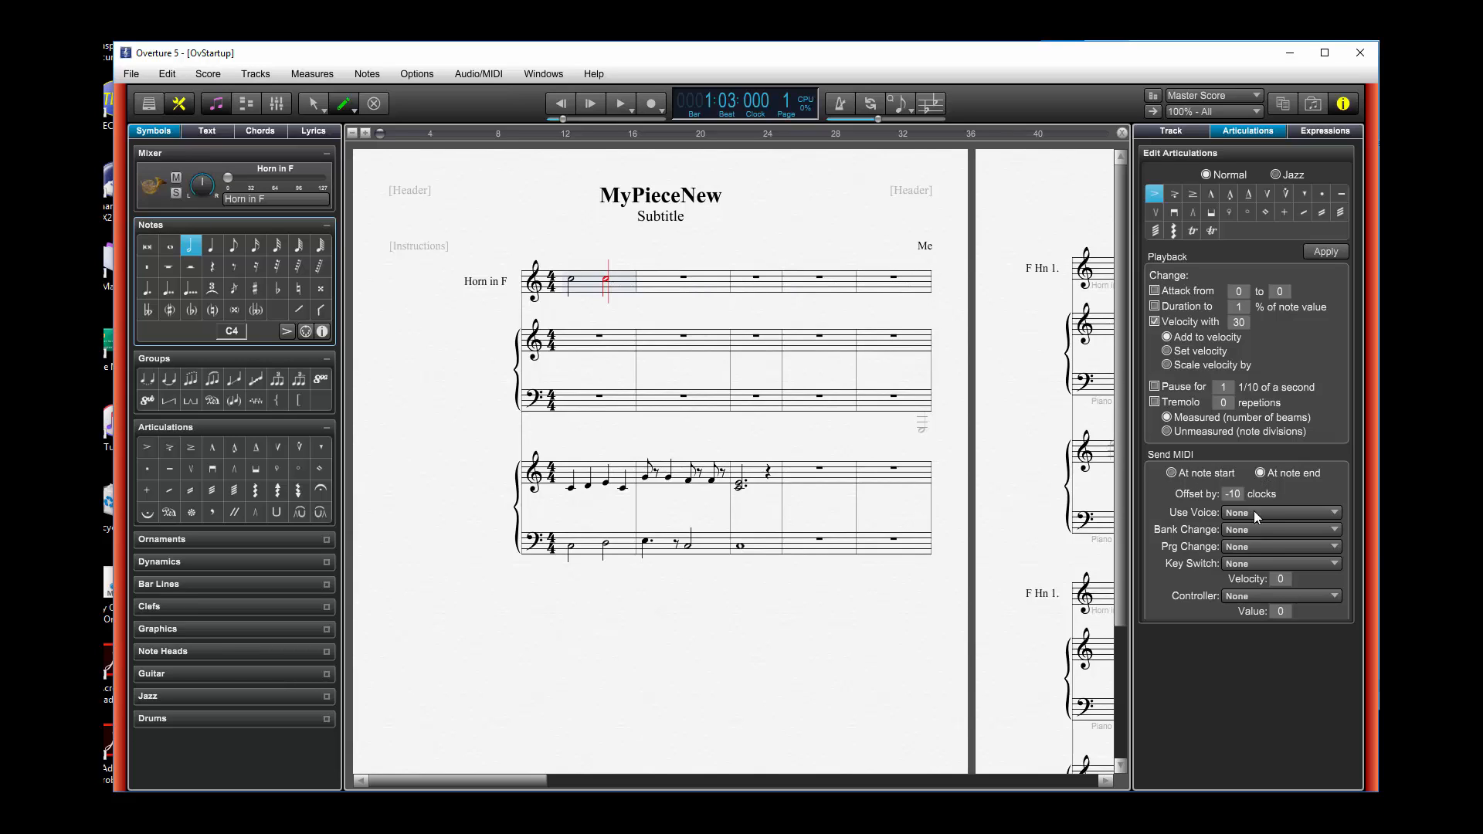
left_click(1258, 565)
left_click(1304, 284)
Add an accent to the first horn half note and place the dolce expression above the second.
left_click(145, 448)
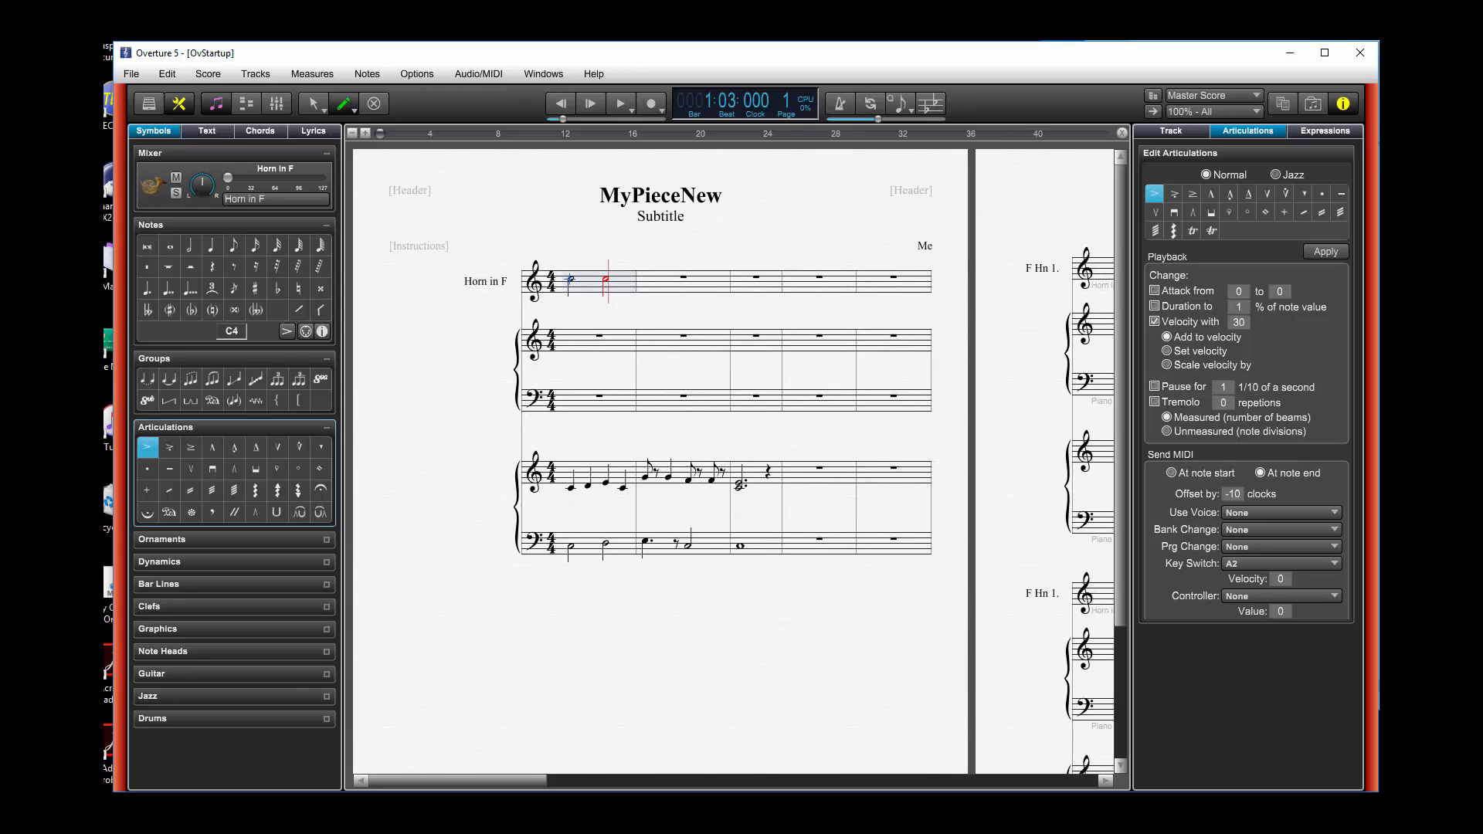
left_click(571, 279)
left_click(201, 136)
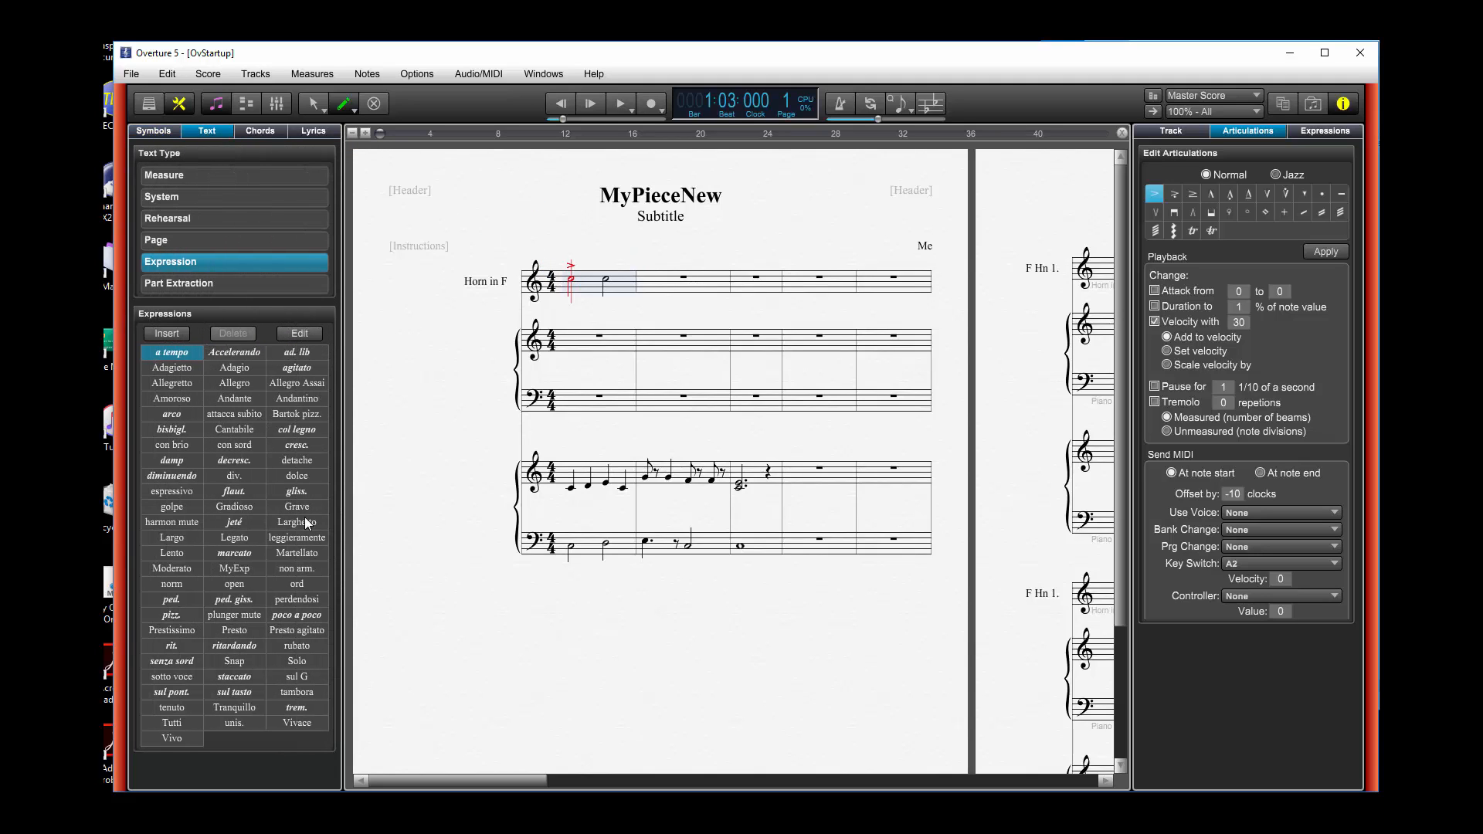
left_click(301, 476)
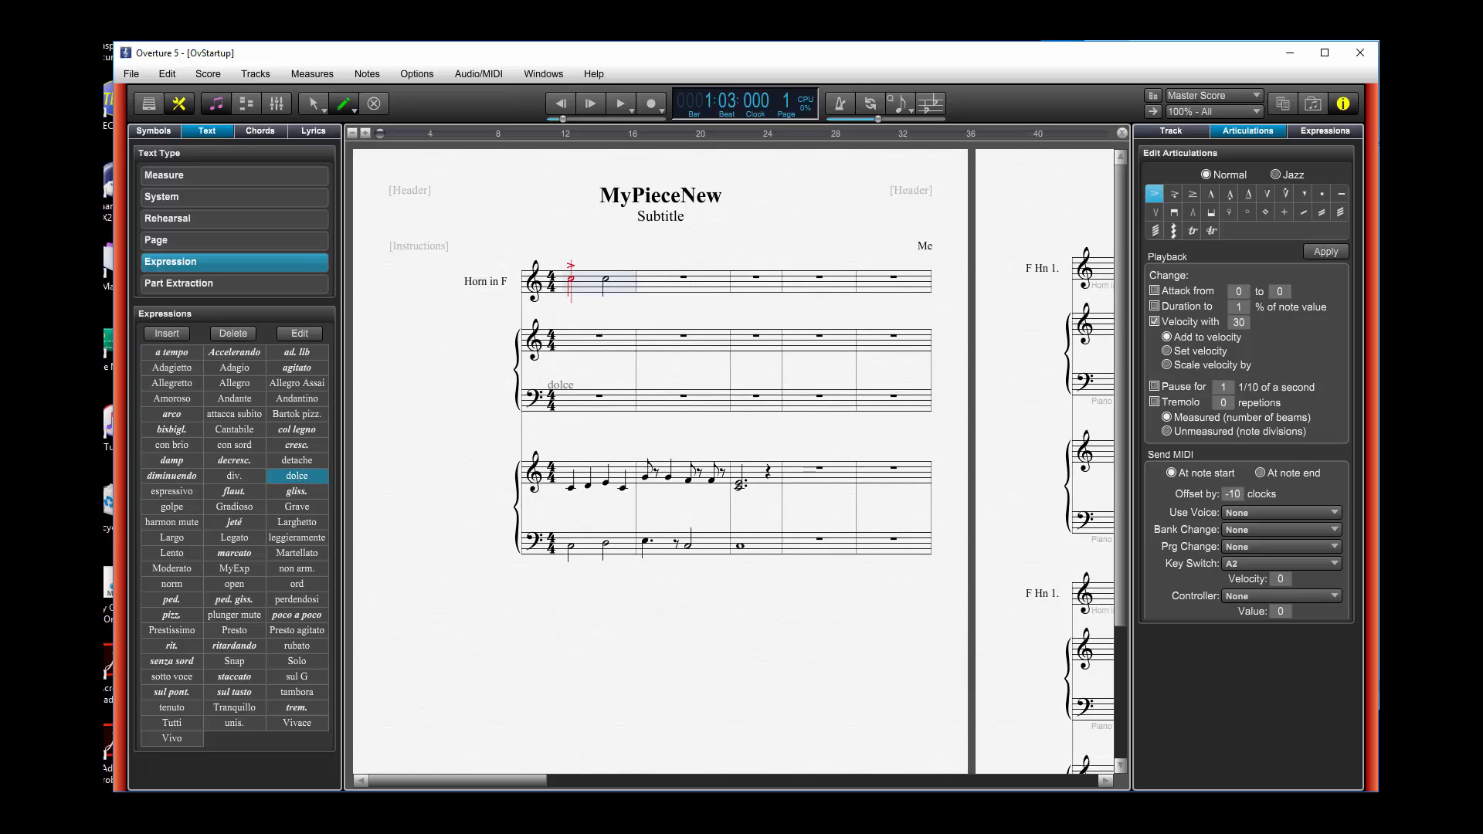
left_click(616, 264)
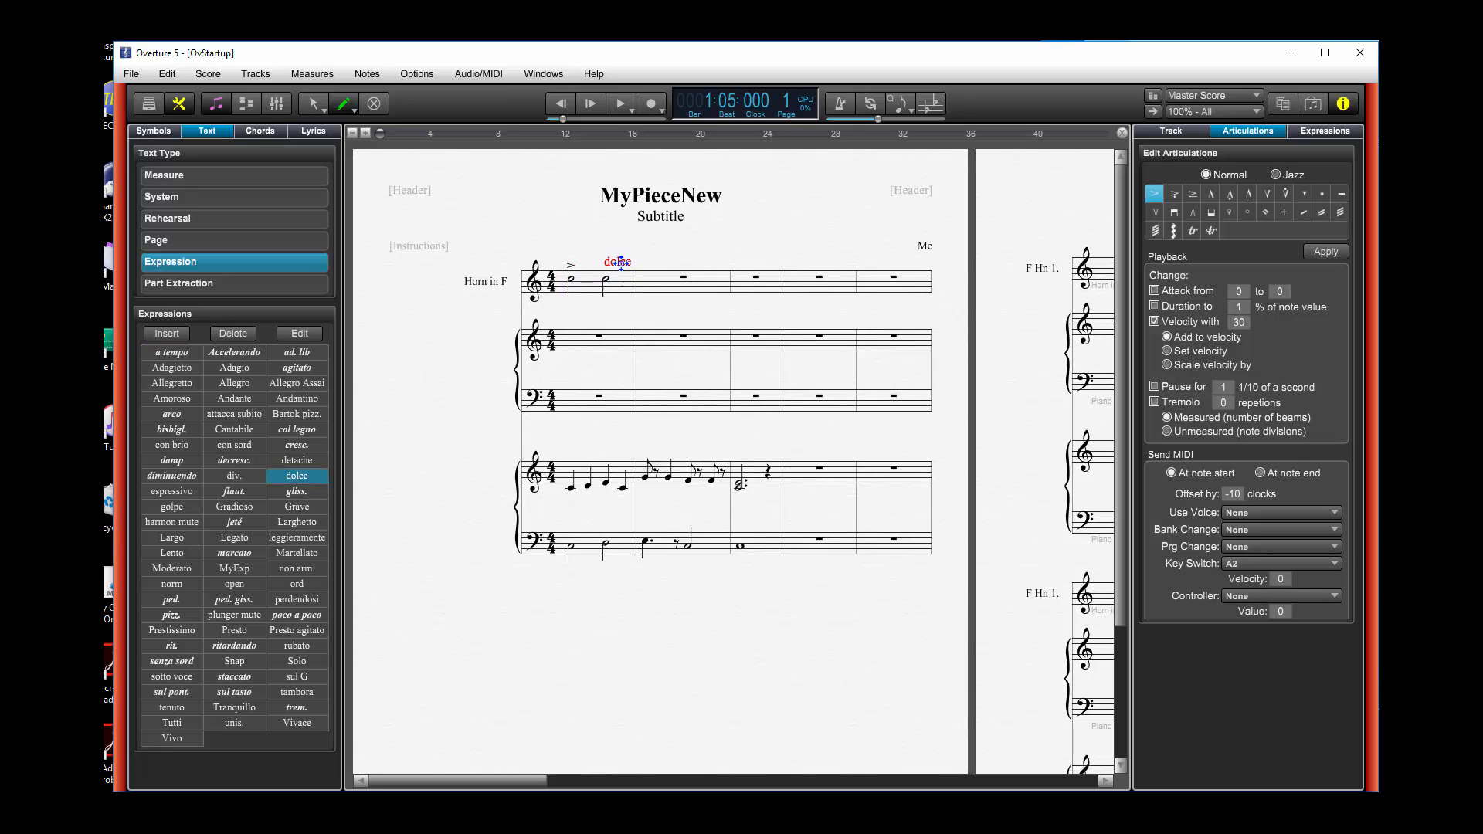
left_click(616, 264)
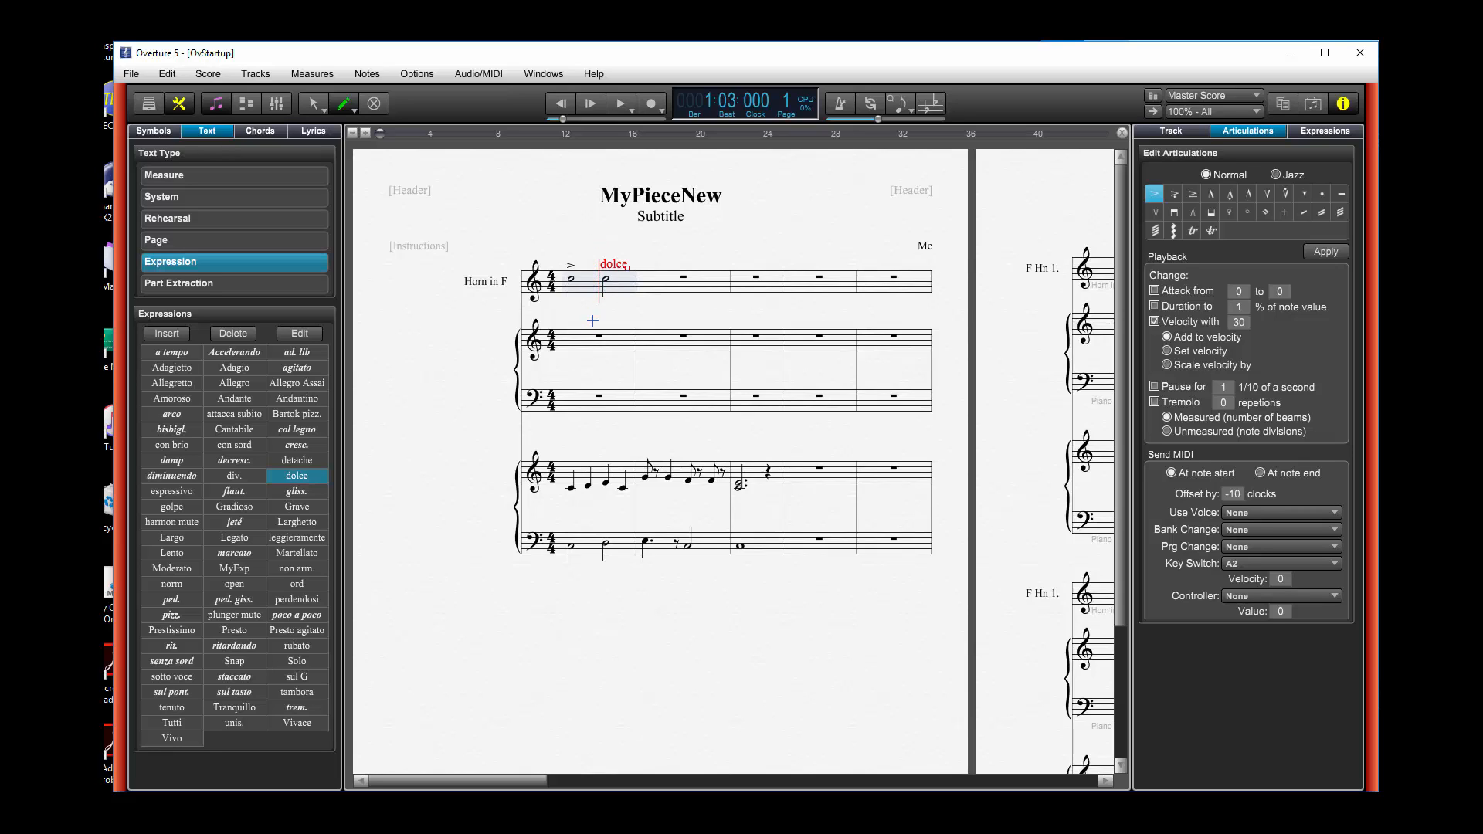
Look at the playback and MIDI settings of the dolce marking, and cancel without changes.
mouse_move(614, 264)
left_mouse_down()
mouse_move(630, 264)
mouse_move(615, 265)
left_mouse_up()
double_click(614, 265)
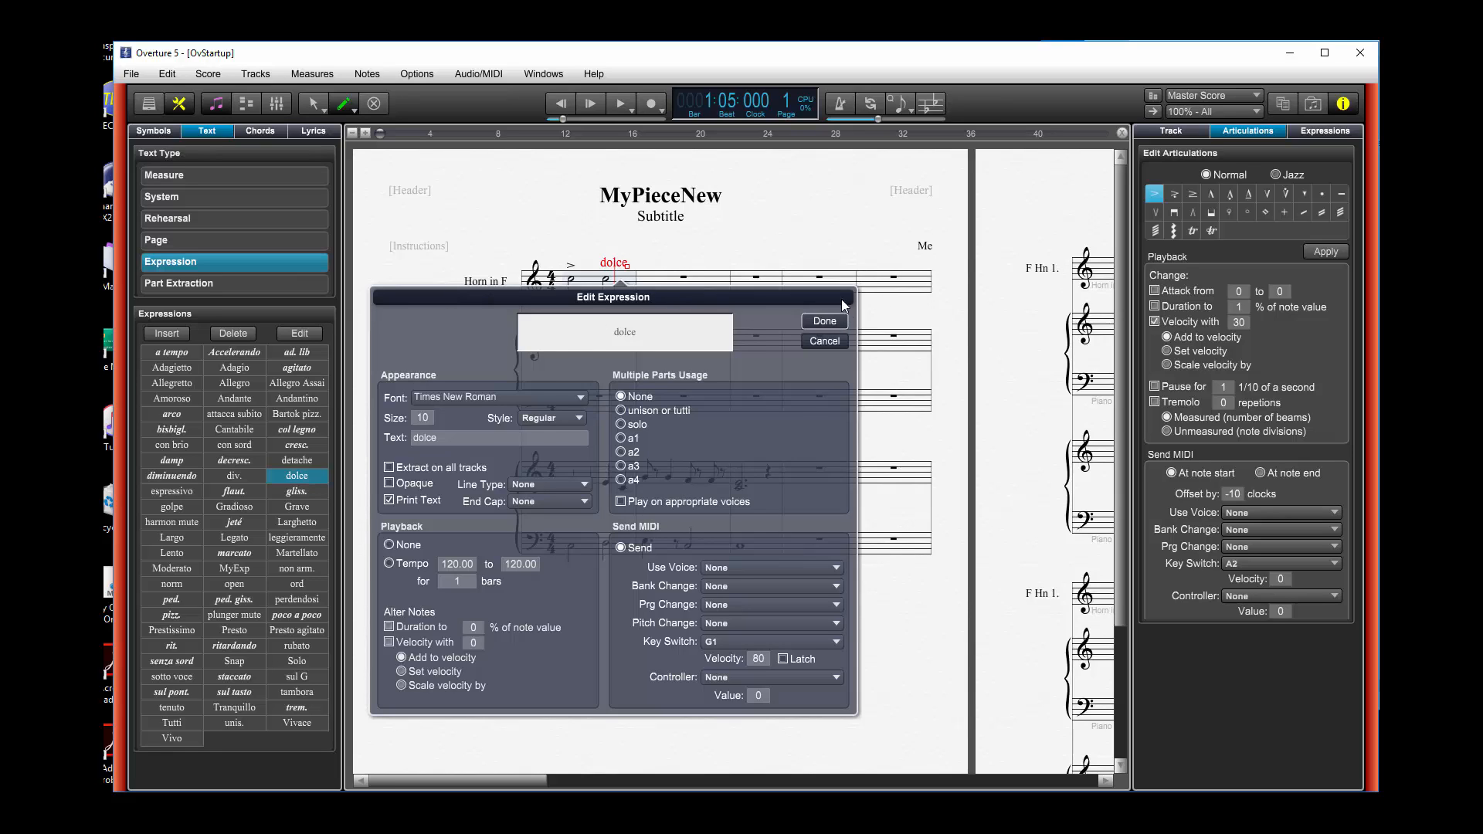
left_click(827, 338)
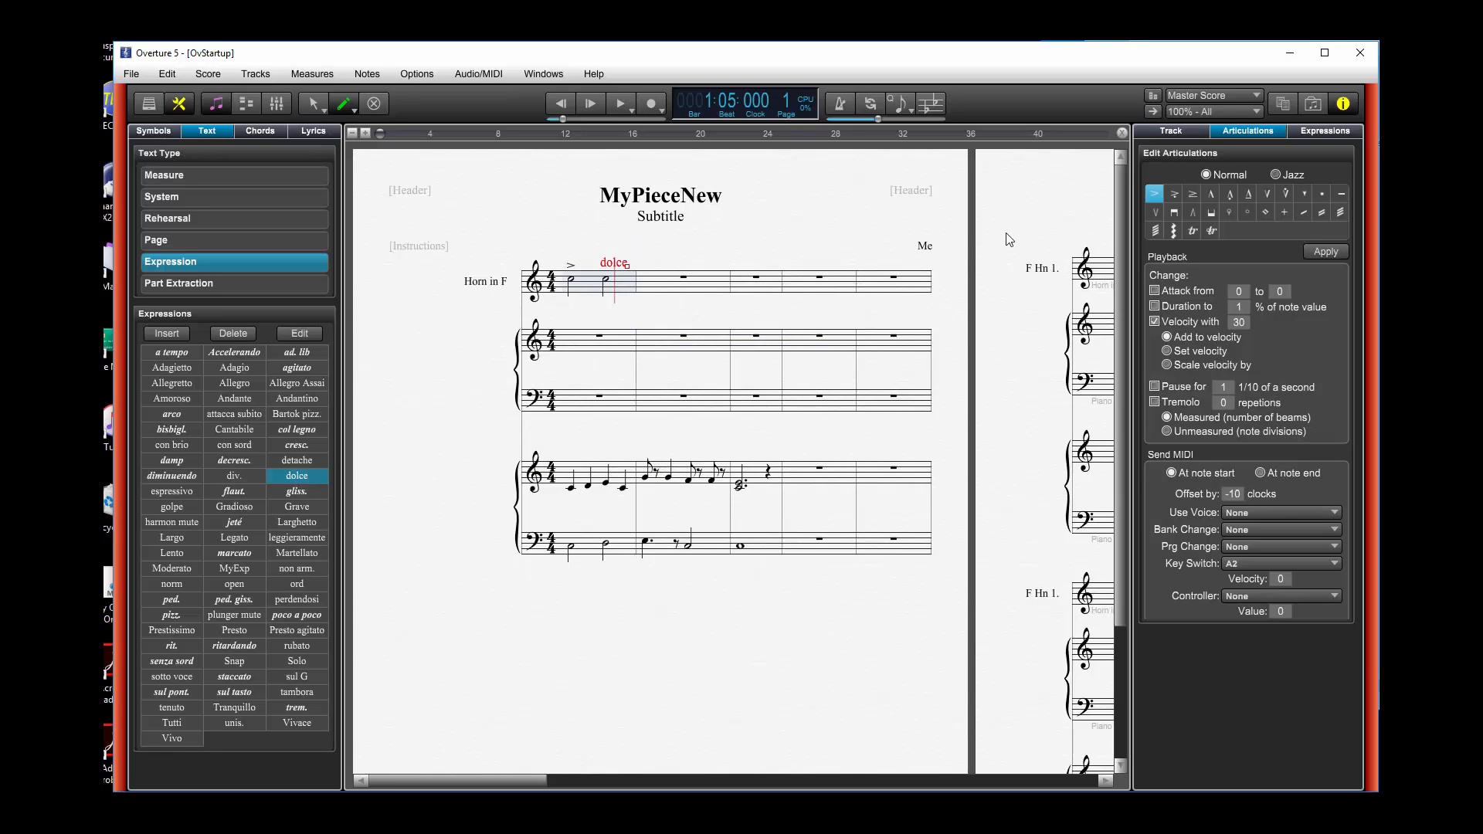
Assign the dolce expression to the horn track's user 1 expression slot.
left_click(1317, 132)
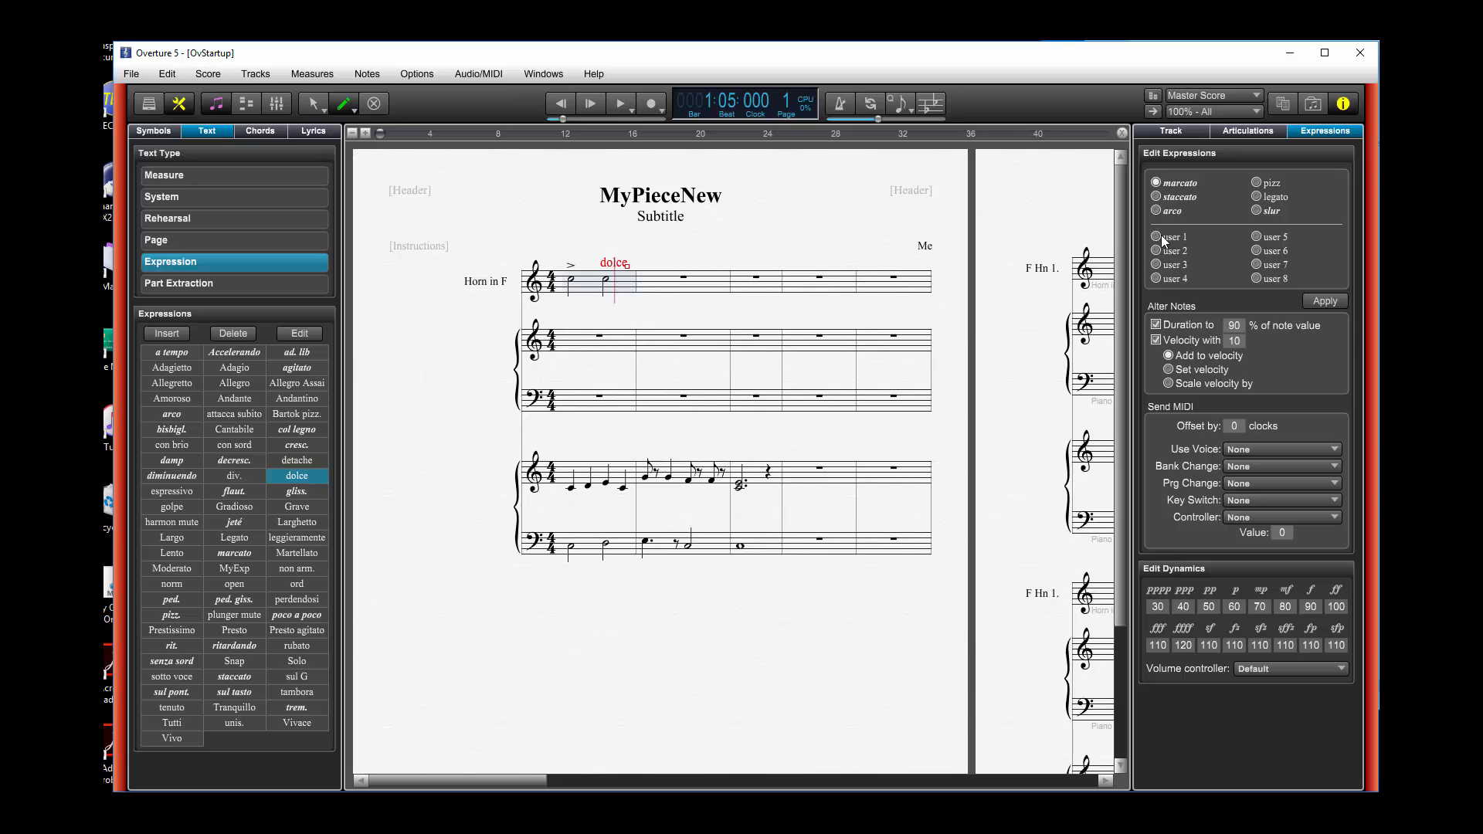
left_click(1164, 240)
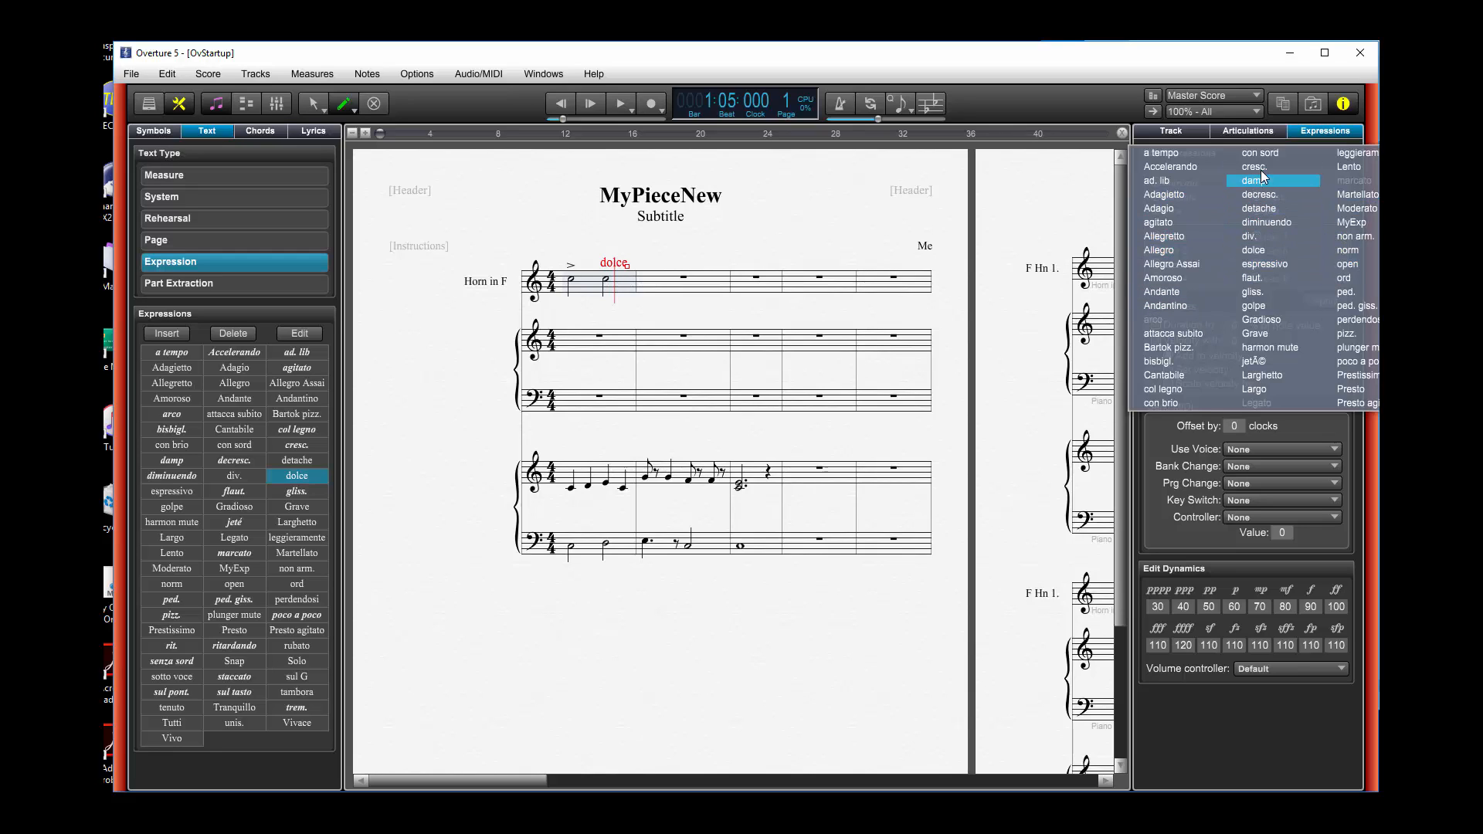
left_click(1264, 249)
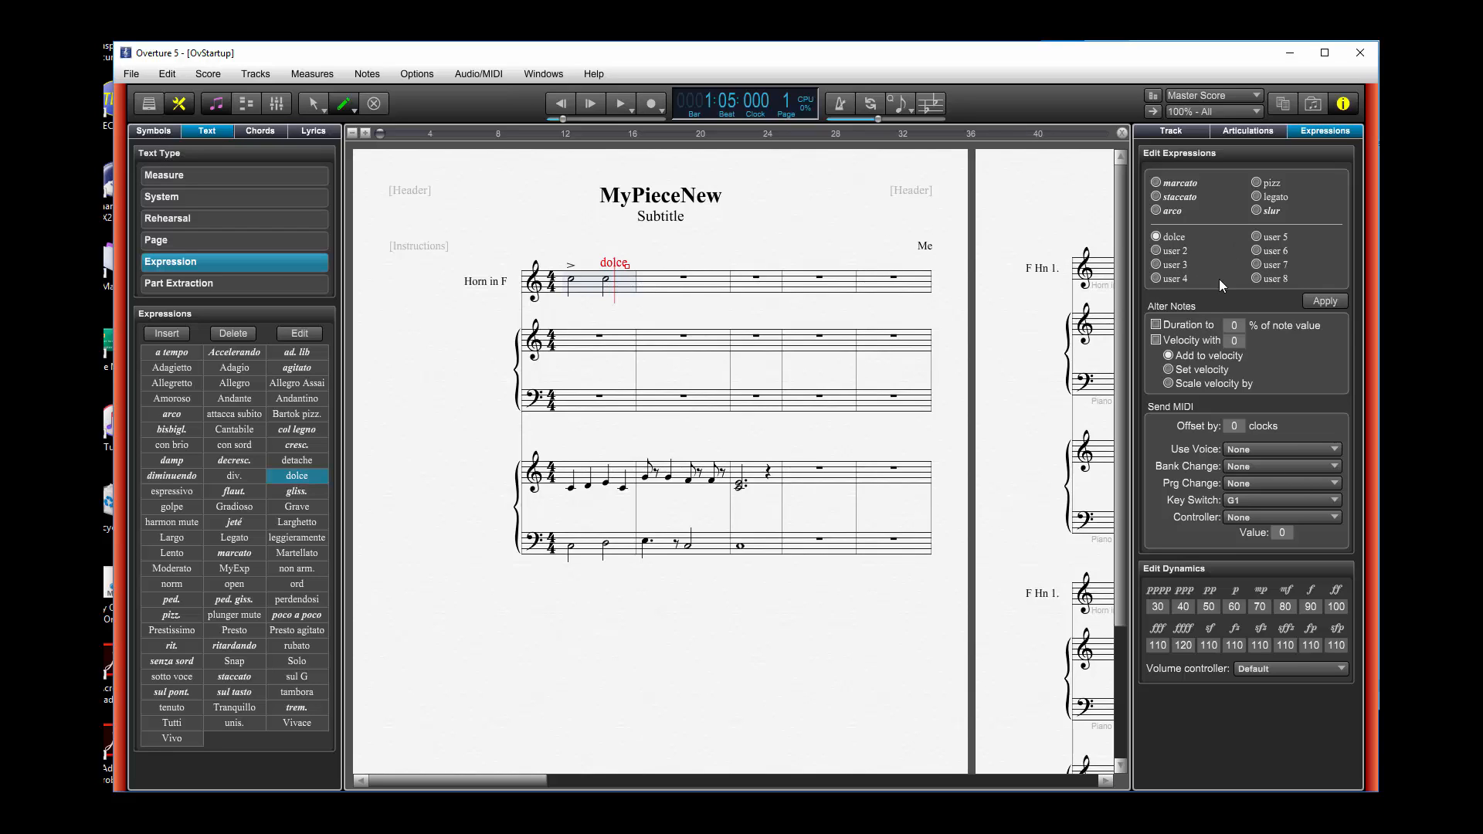
Revisit the horn's track and articulation settings, select the accent on its first note and show the symbol palettes.
left_click(1172, 130)
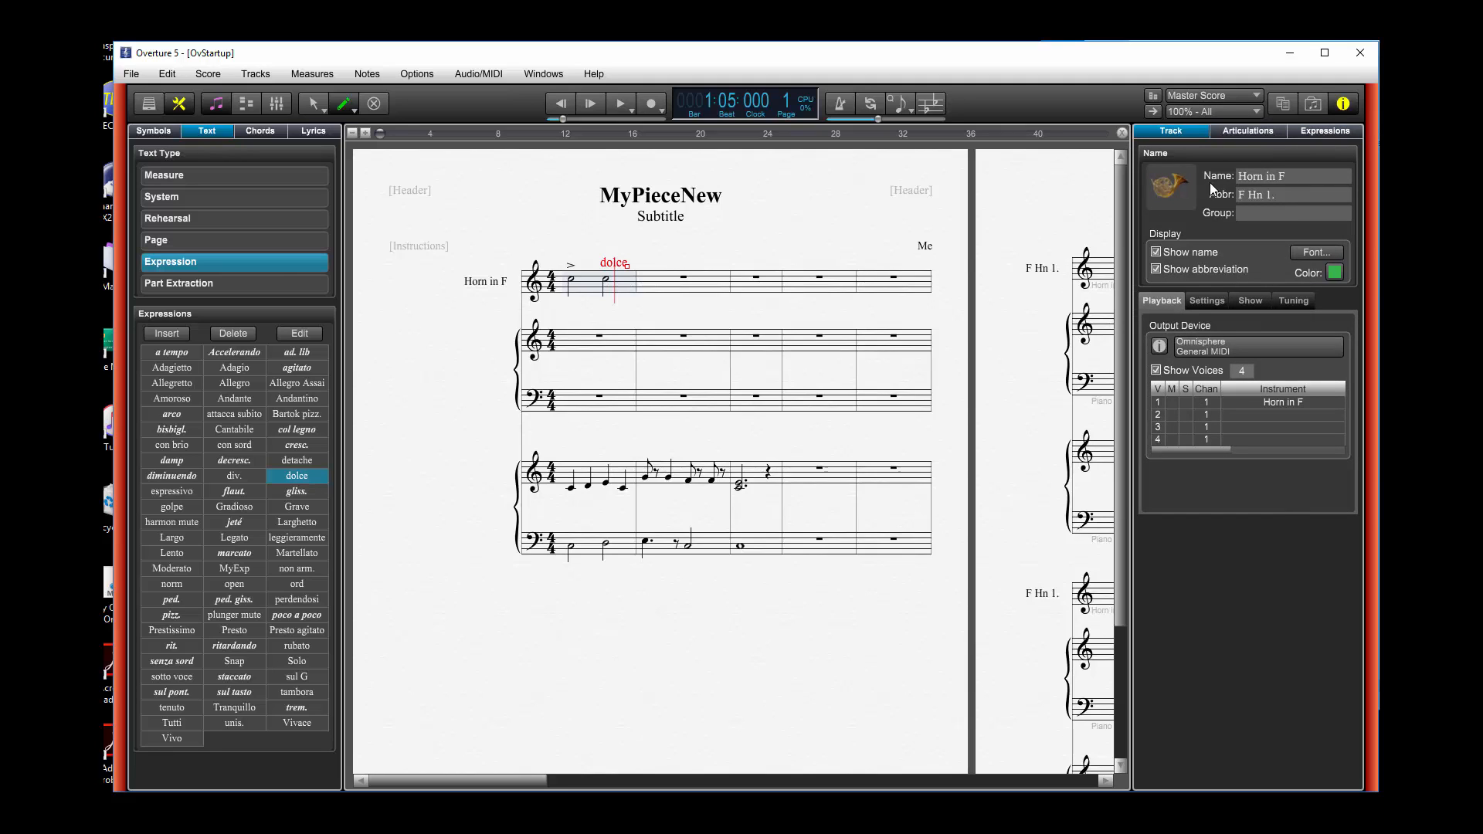
left_click(1248, 131)
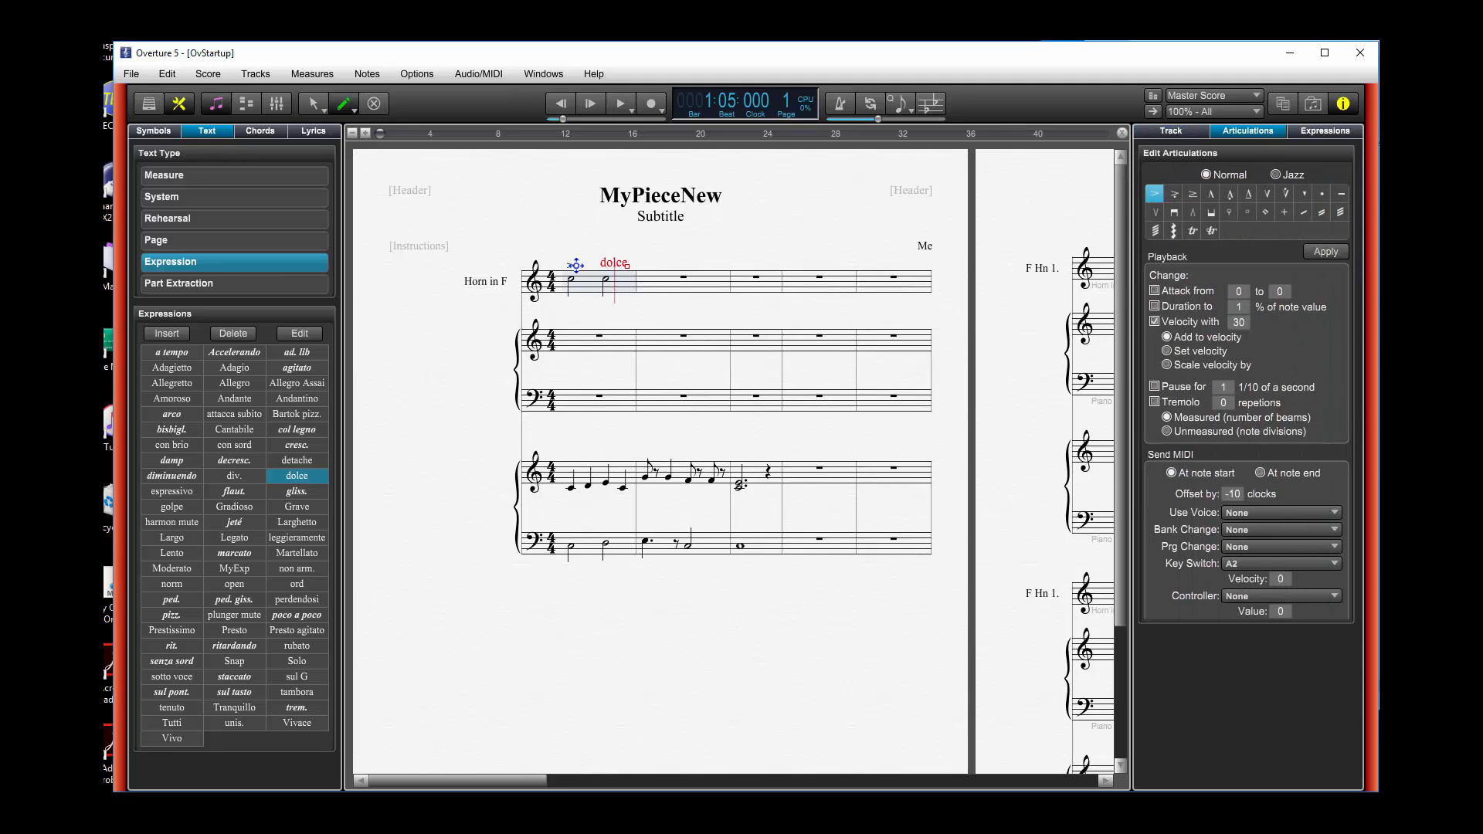
left_click(570, 264)
left_click(166, 131)
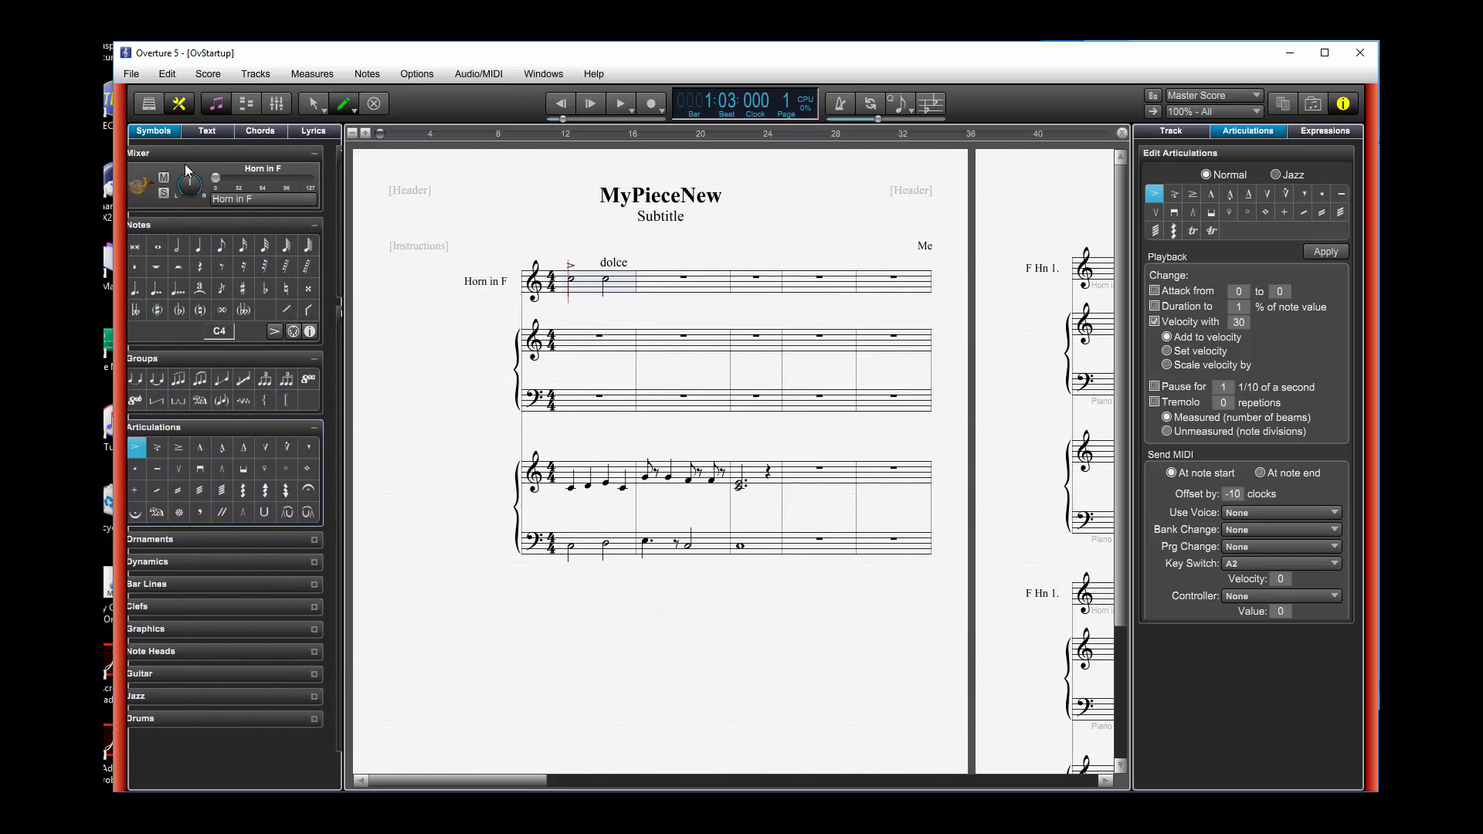
Add an accent to the piano's first melody note, set its key switch to G3, and compare it with the horn's accent.
left_click(147, 448)
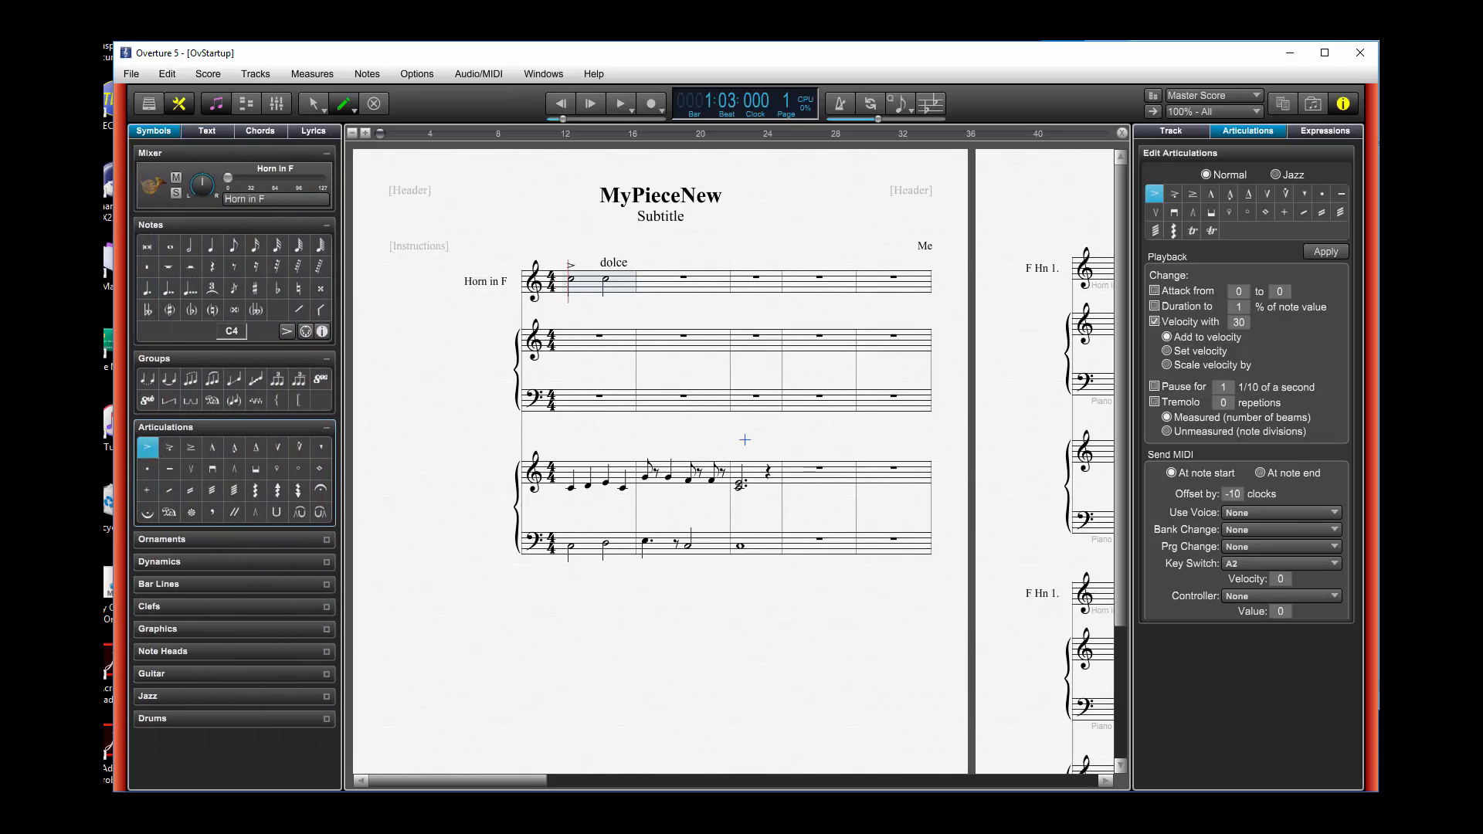
left_click(567, 487)
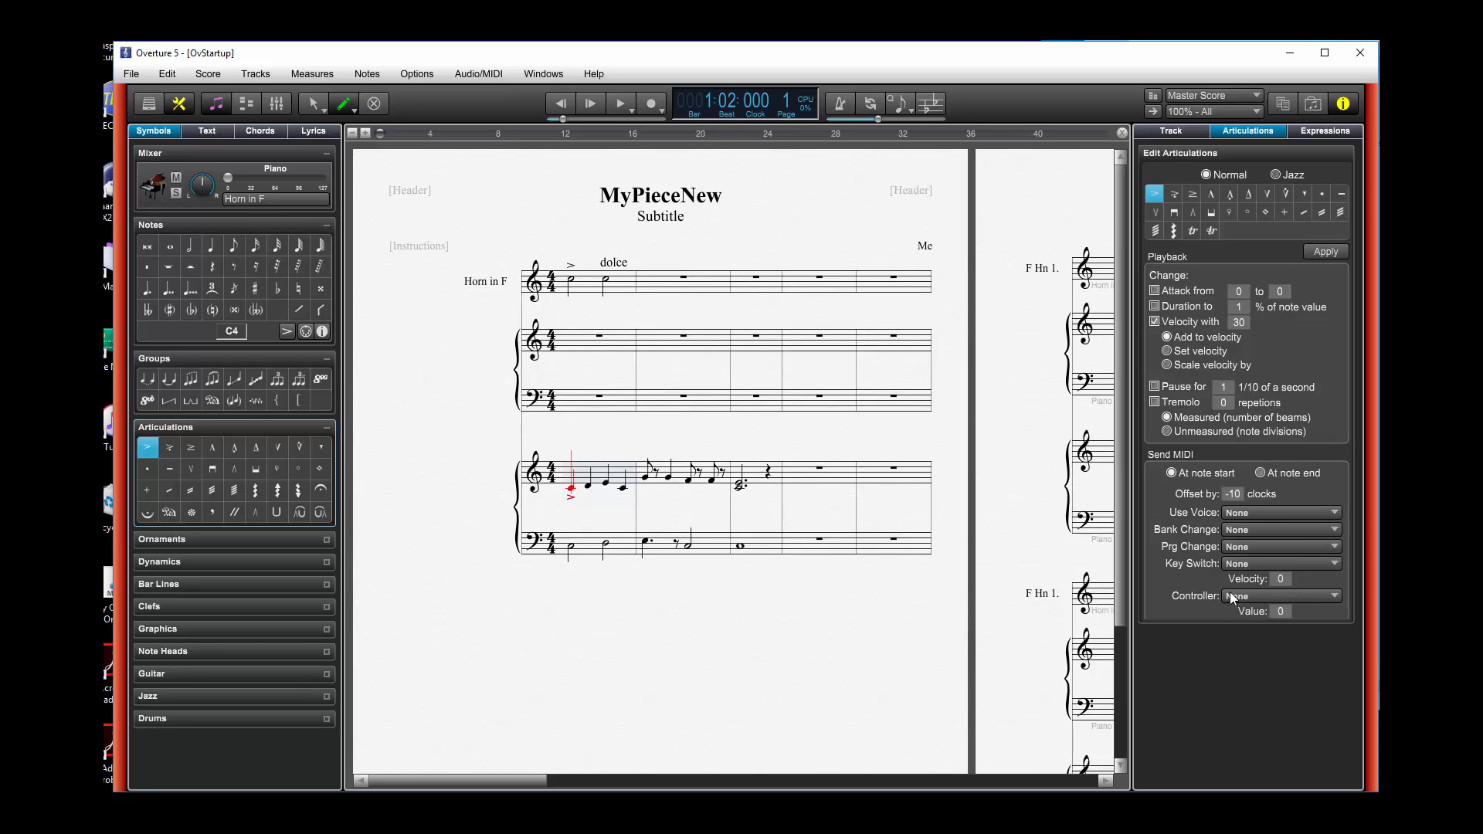
left_click(1241, 565)
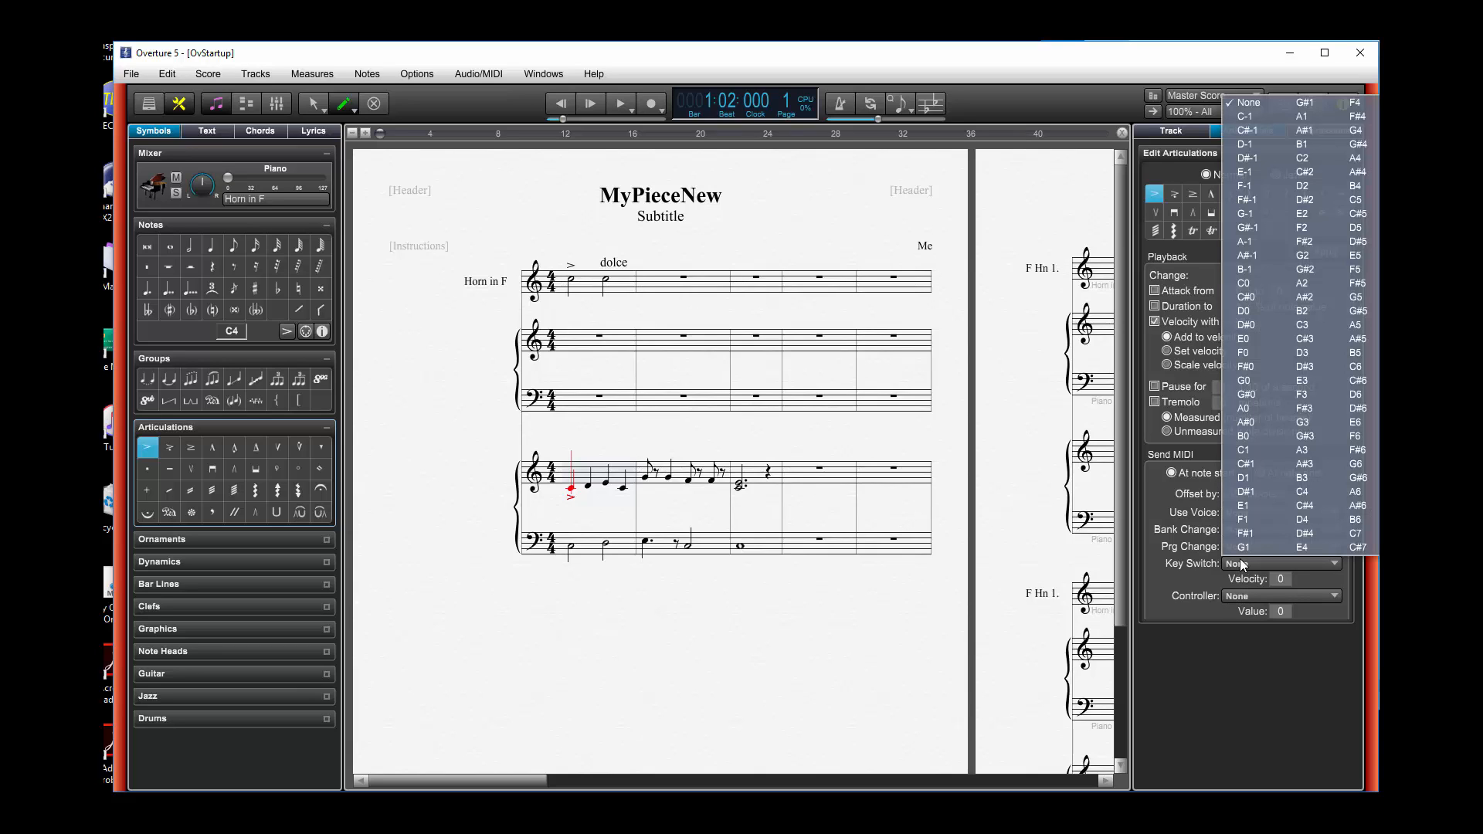
left_click(1306, 430)
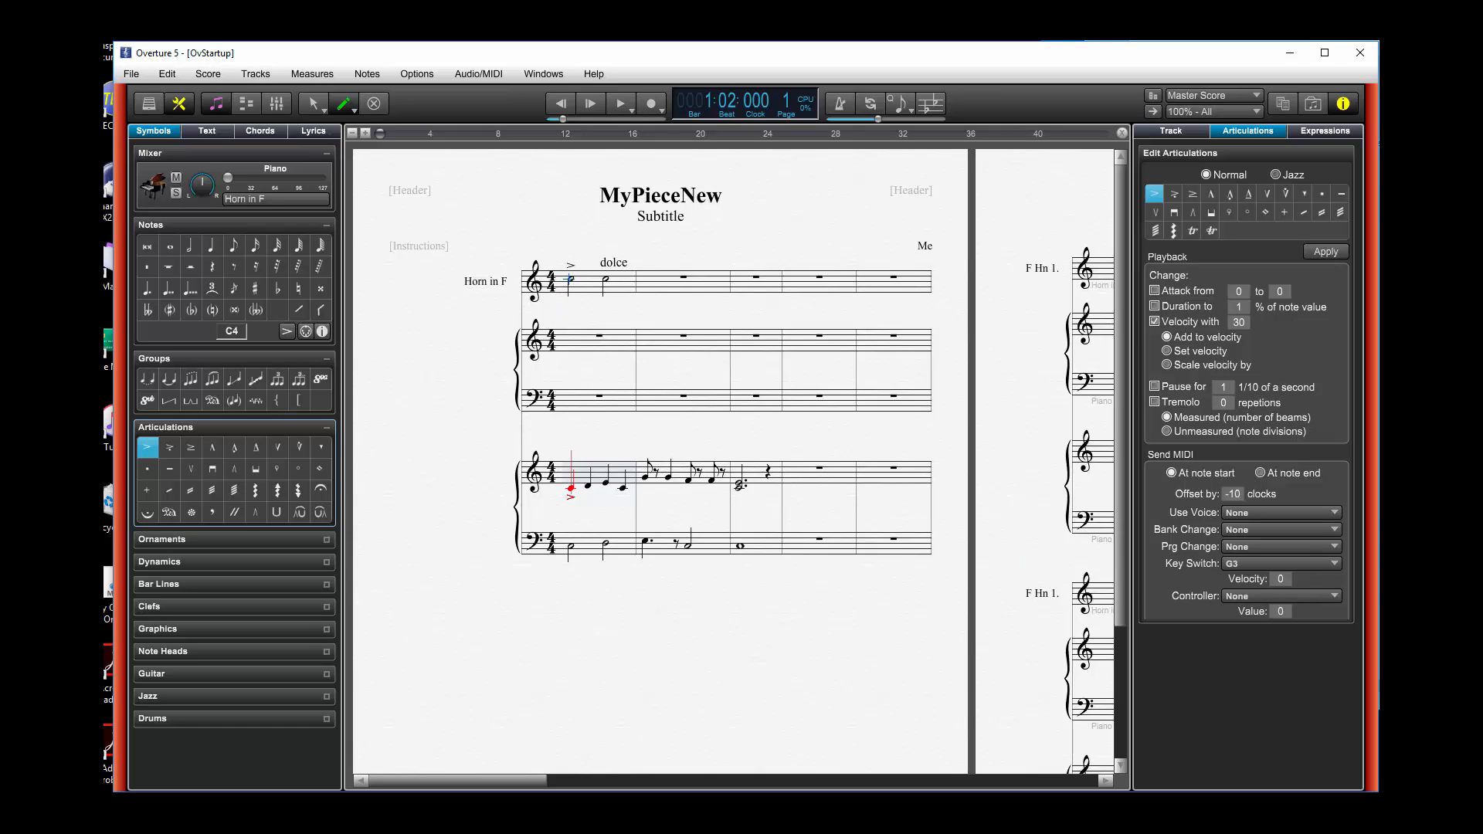
left_click(571, 267)
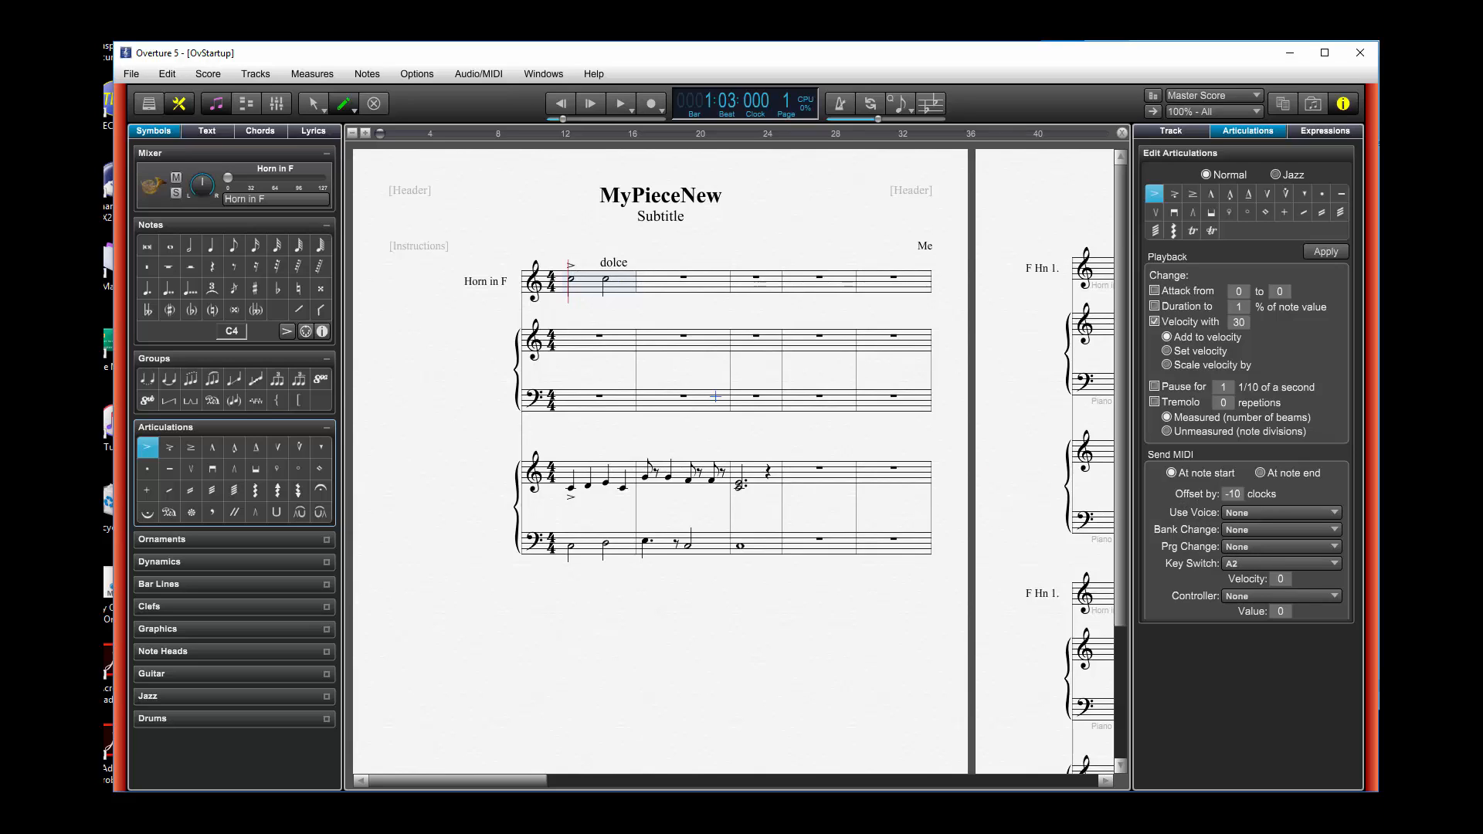
left_click(572, 487)
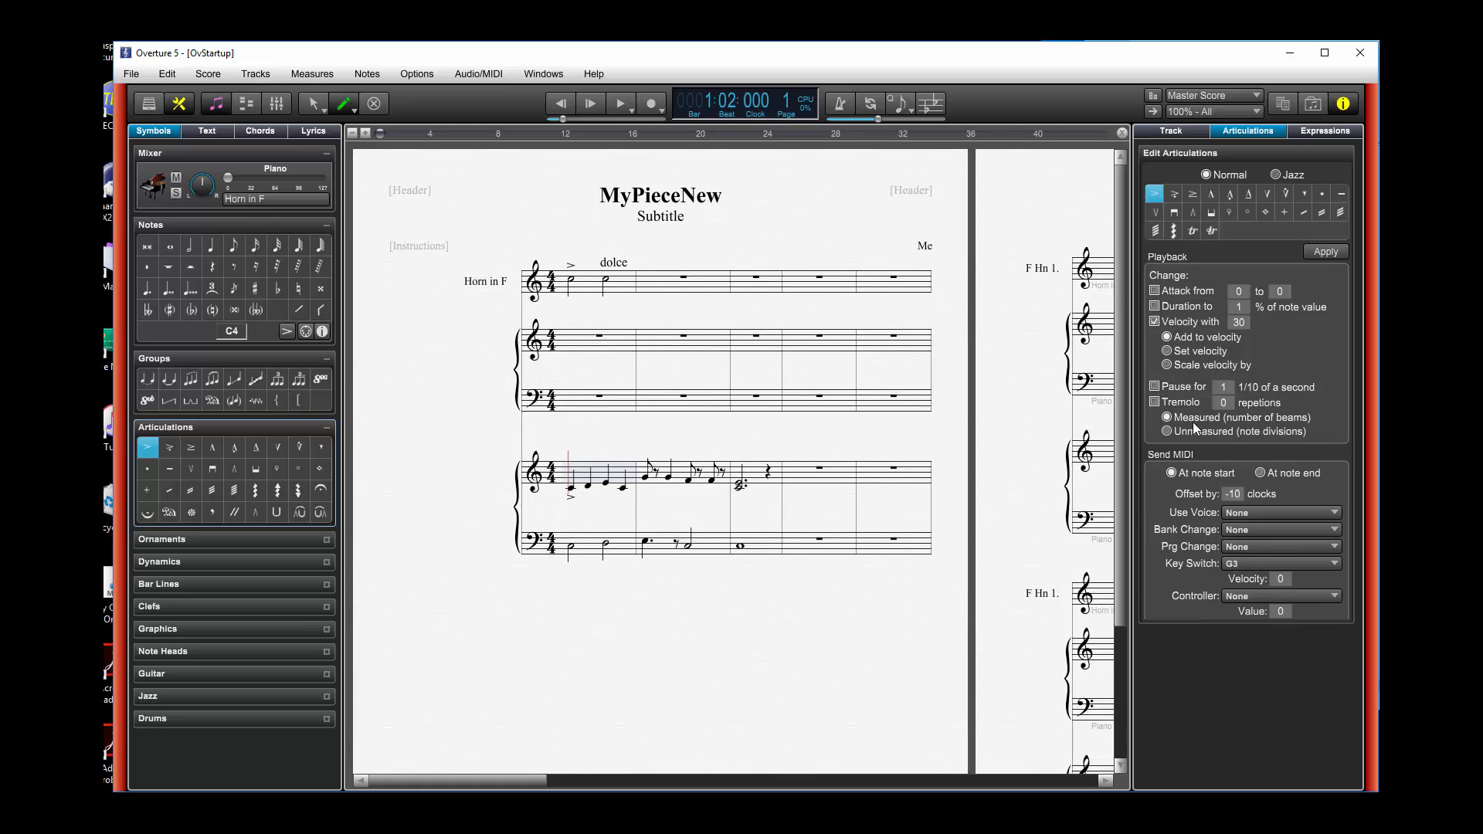
Set the key signature of measures 1 through 44 to Ab Major/F Minor on all staves.
left_click(335, 74)
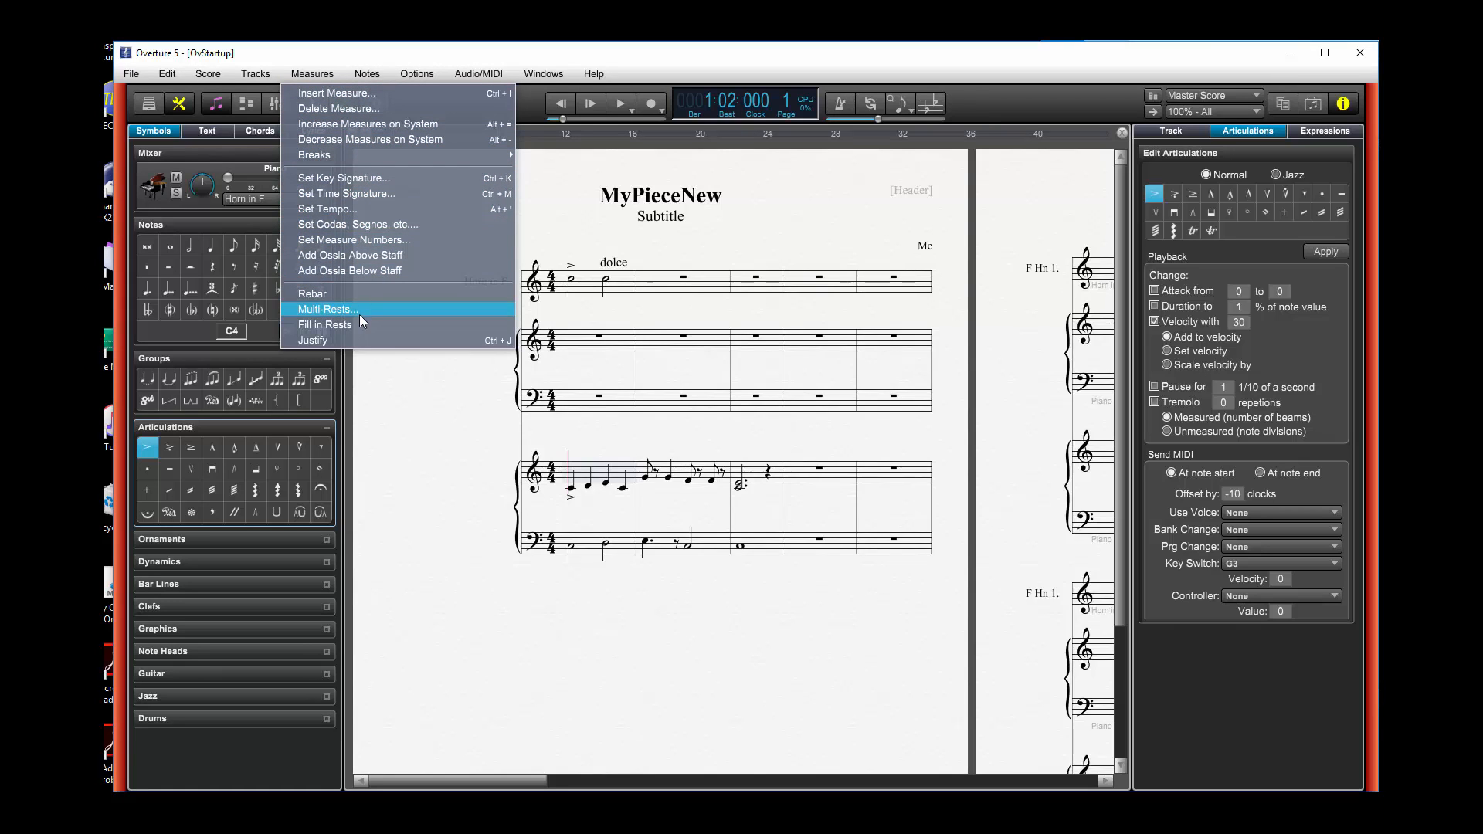
left_click(357, 180)
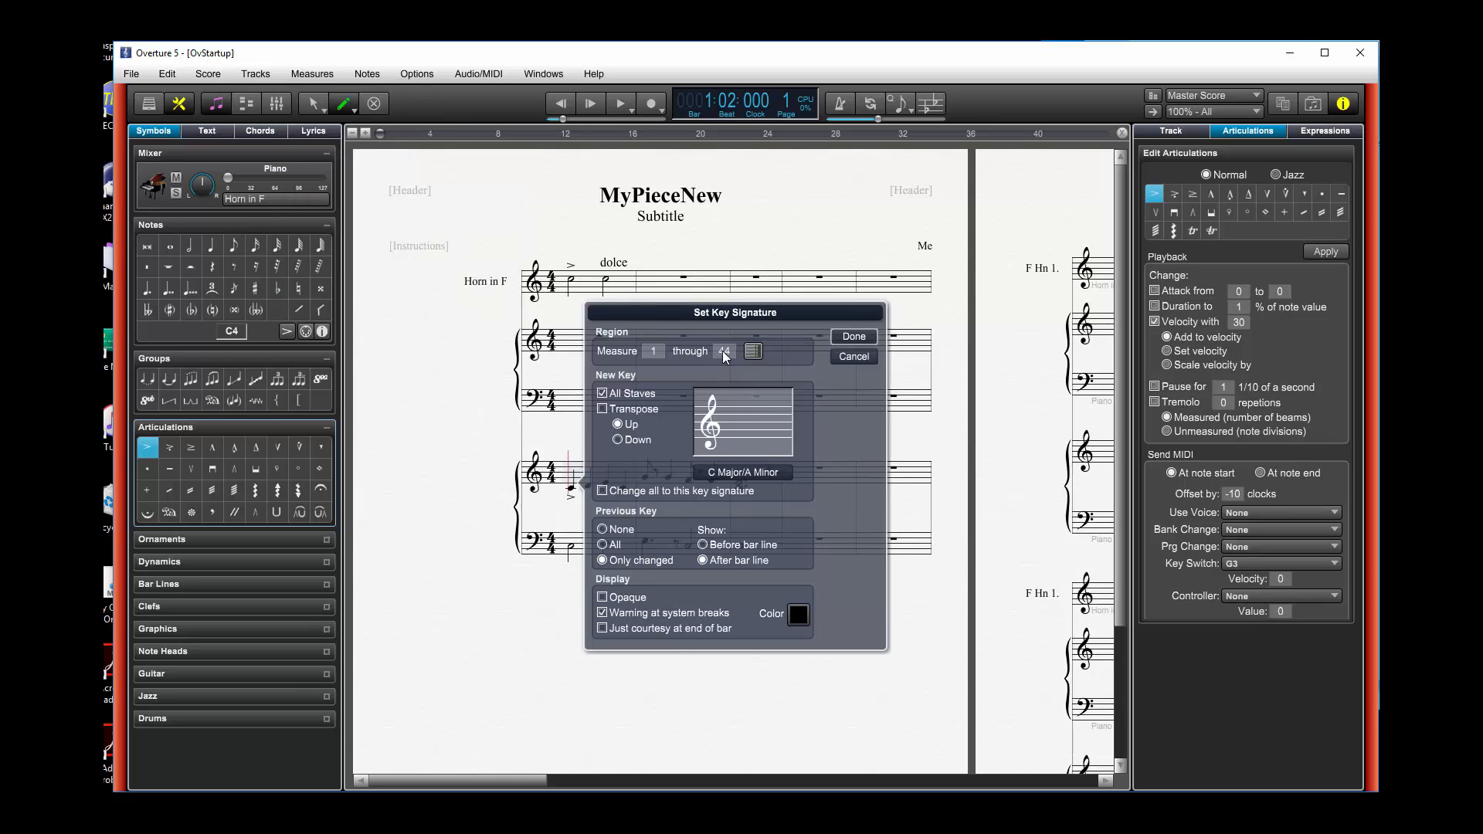
left_click(727, 472)
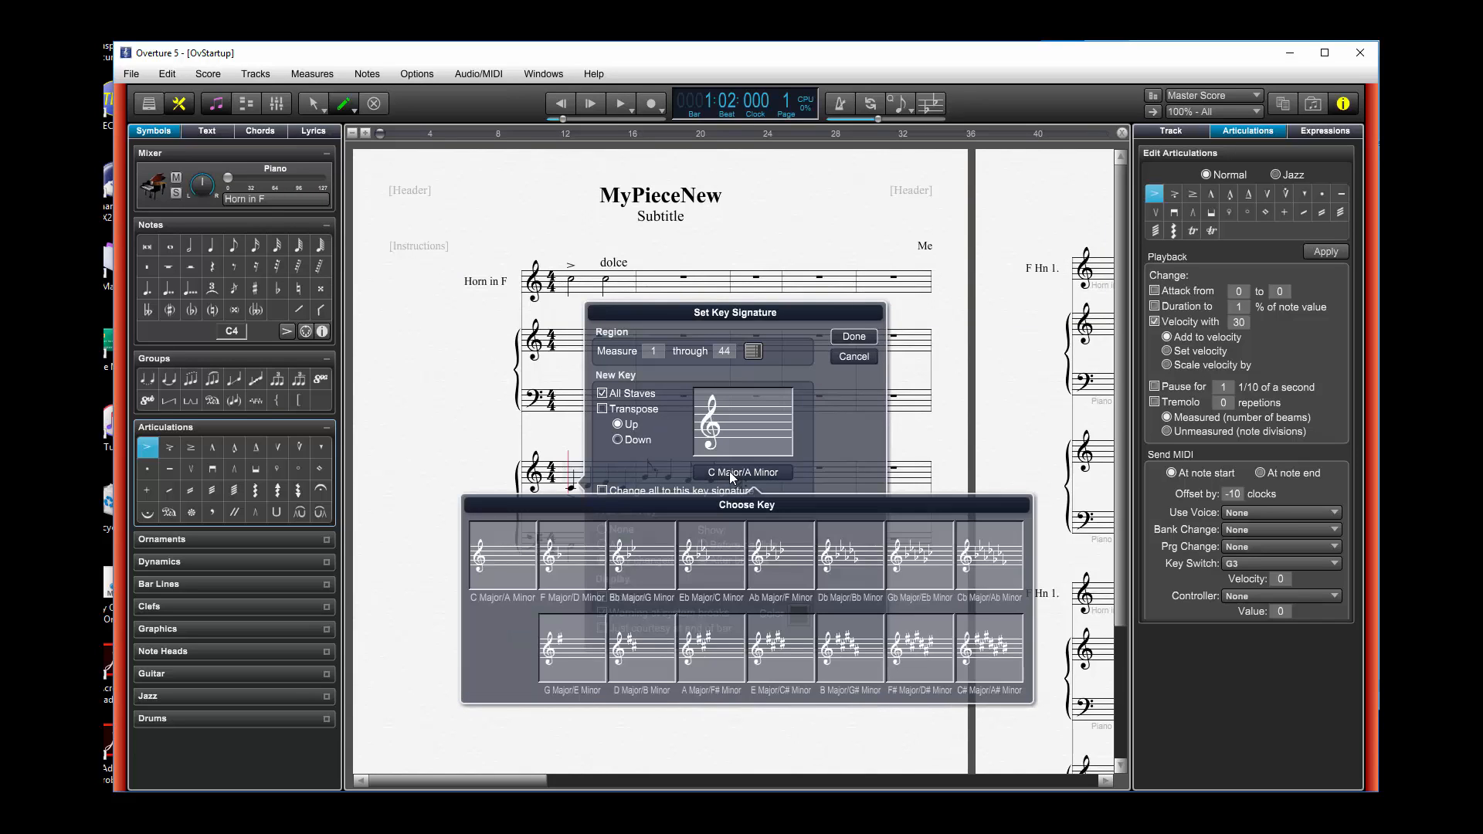
left_click(773, 559)
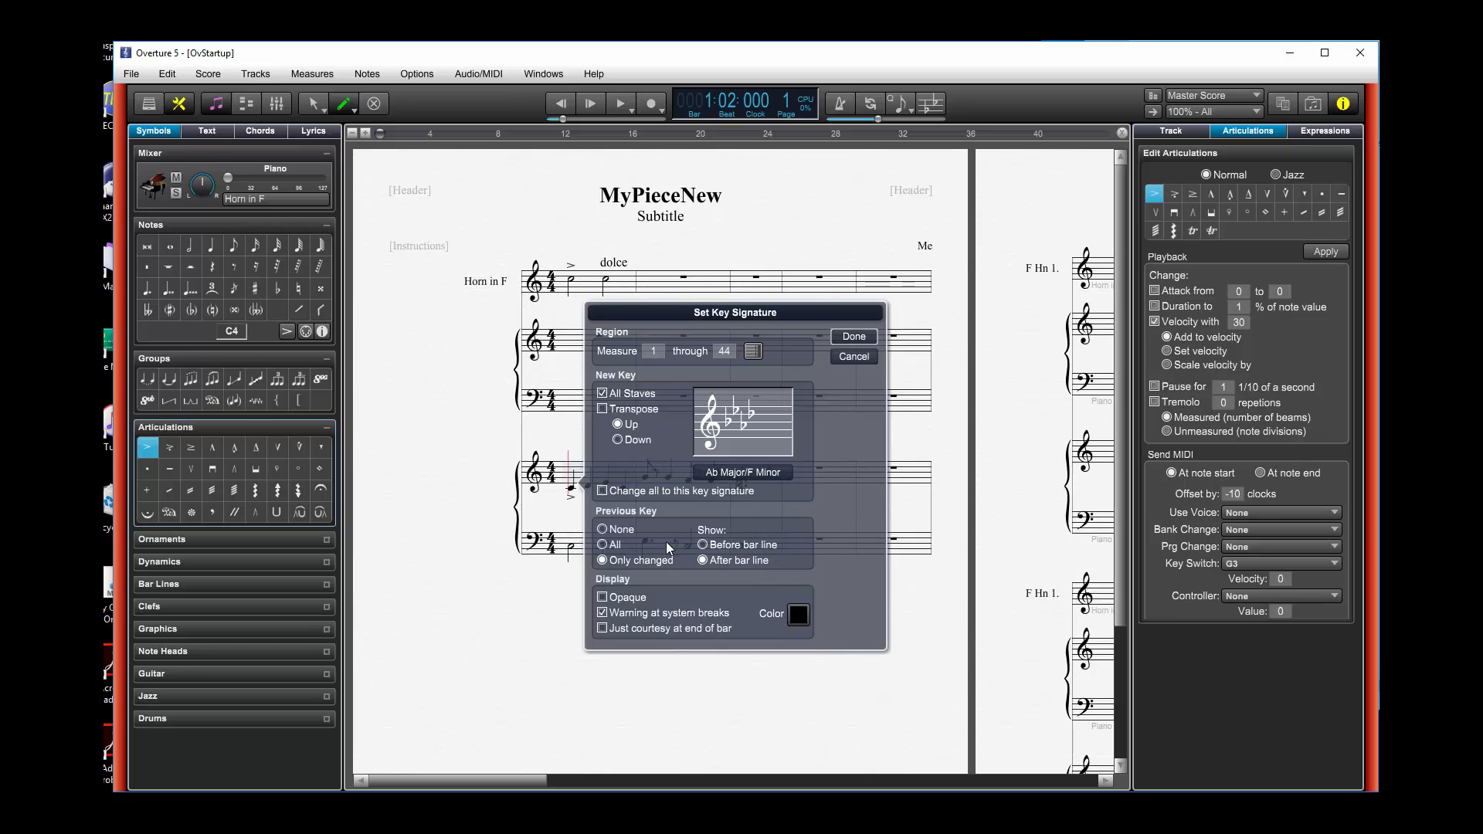
left_click(851, 338)
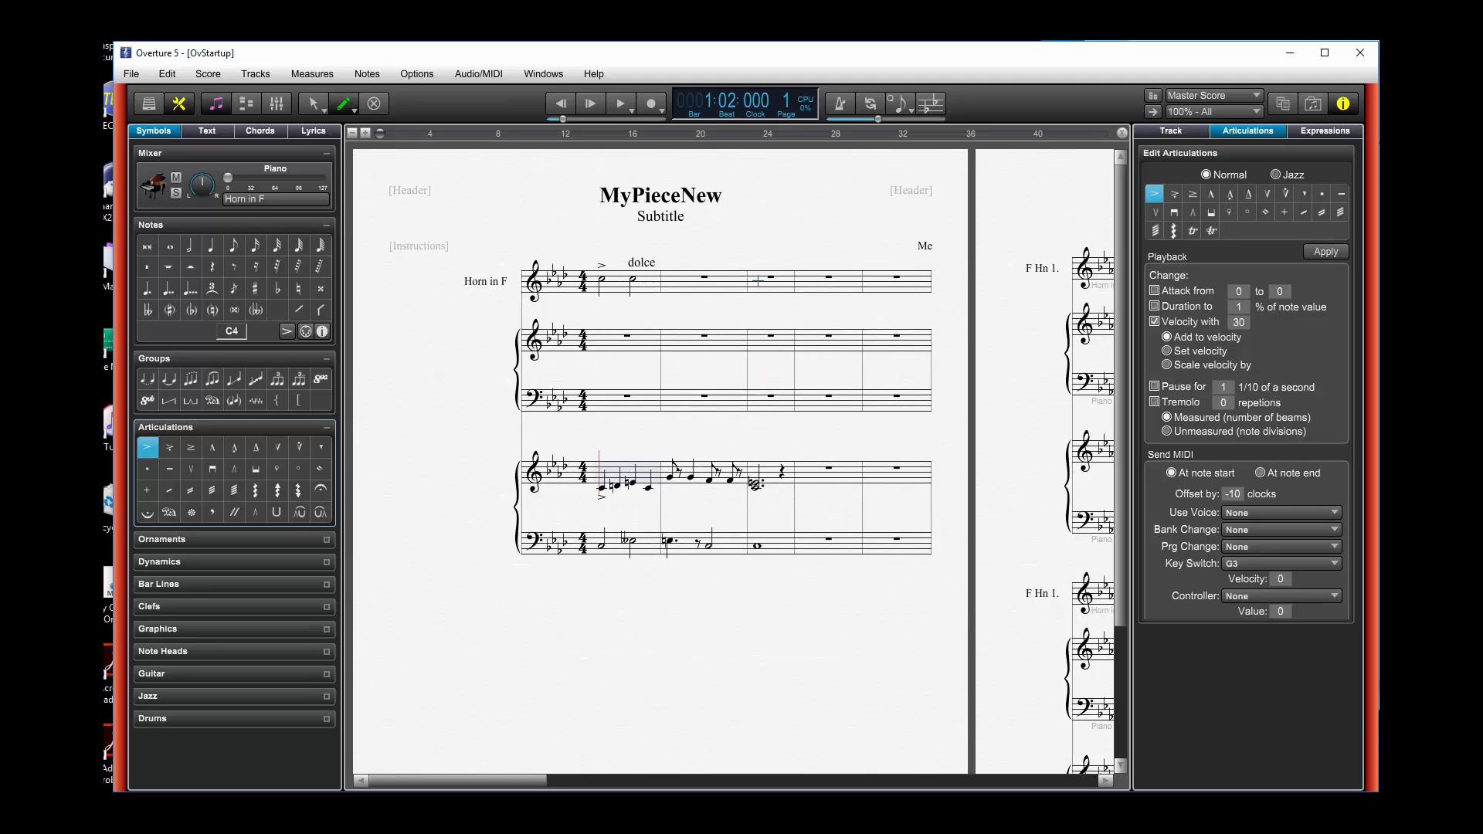
Change the key signature from measure 3 through 44 to Bb Major/G Minor on all staves.
left_click(757, 282)
left_click(312, 74)
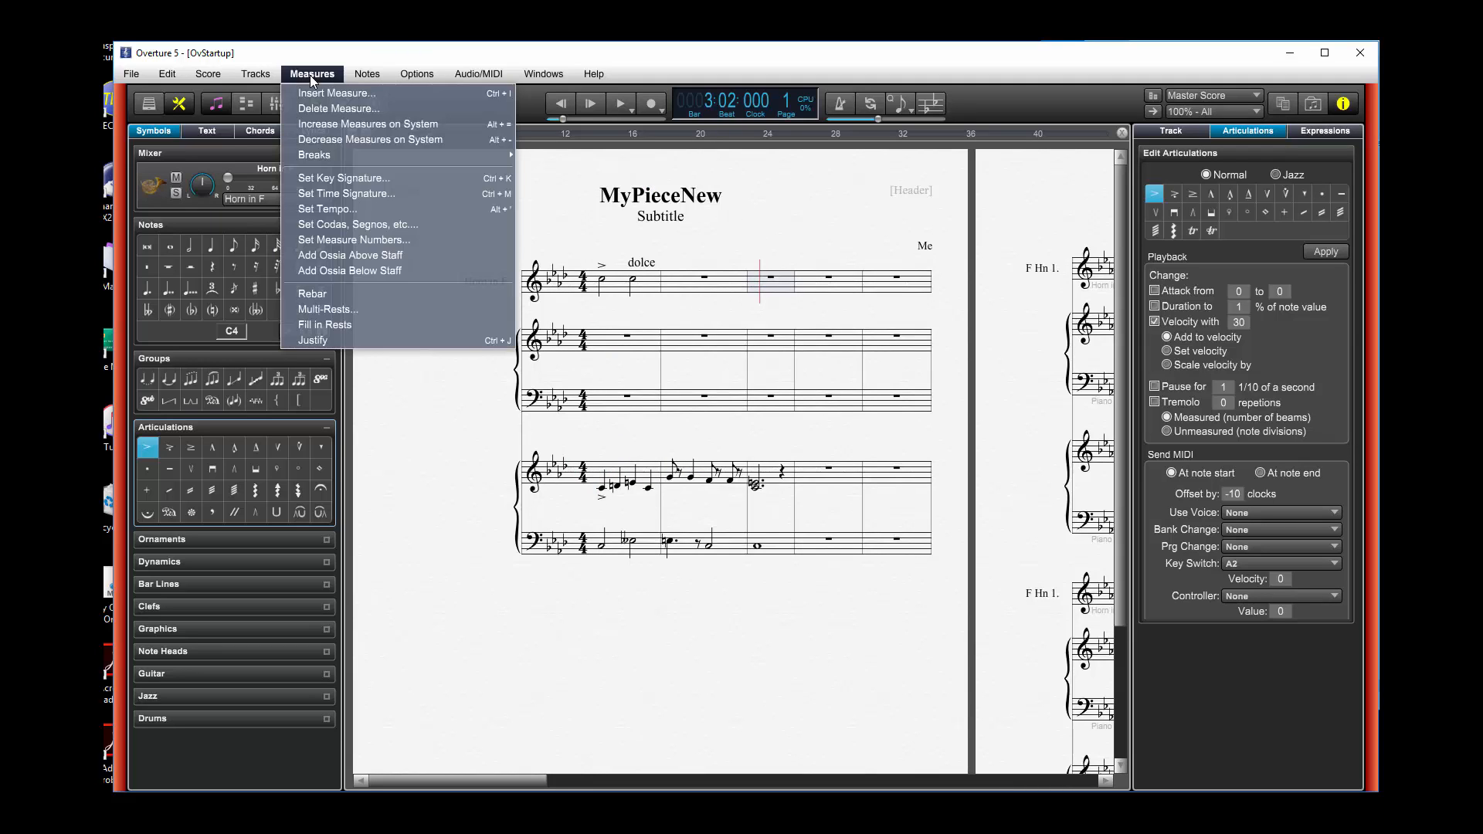
left_click(344, 178)
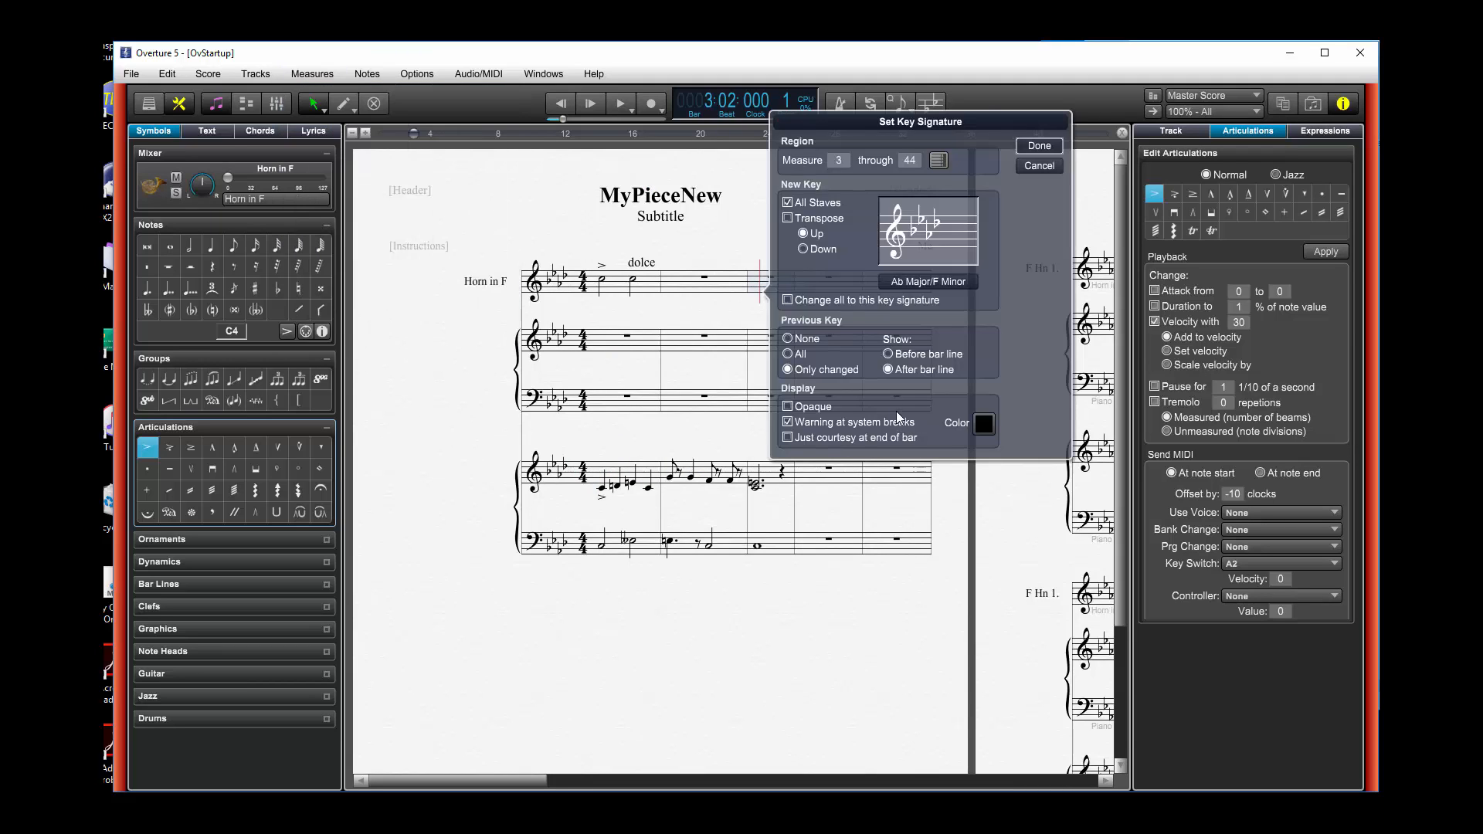
left_click(924, 283)
left_click(852, 348)
left_click(1040, 147)
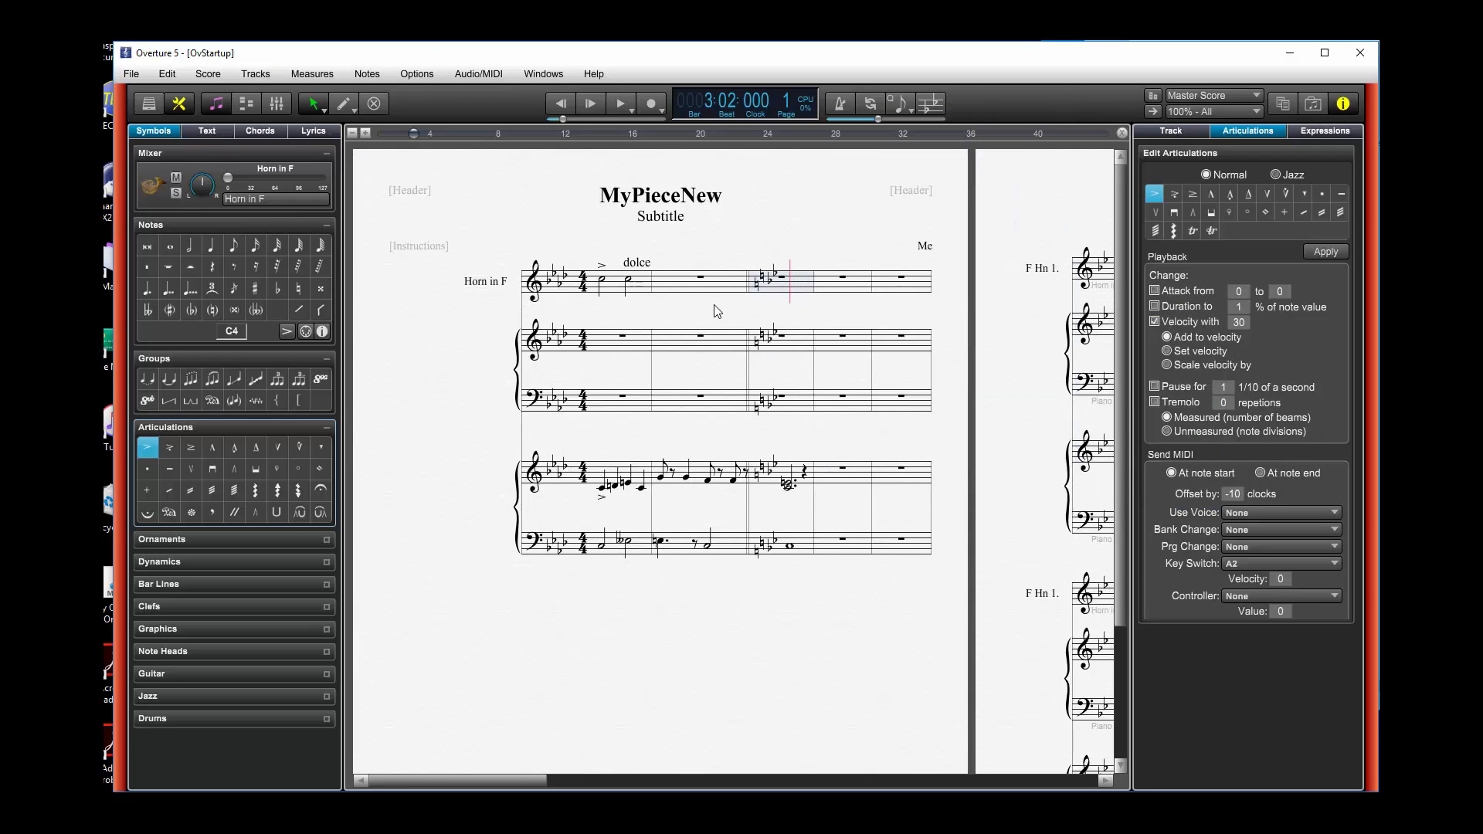
Set the time signature to 5/4 from measure 3 through 44.
left_click(312, 74)
left_click(371, 194)
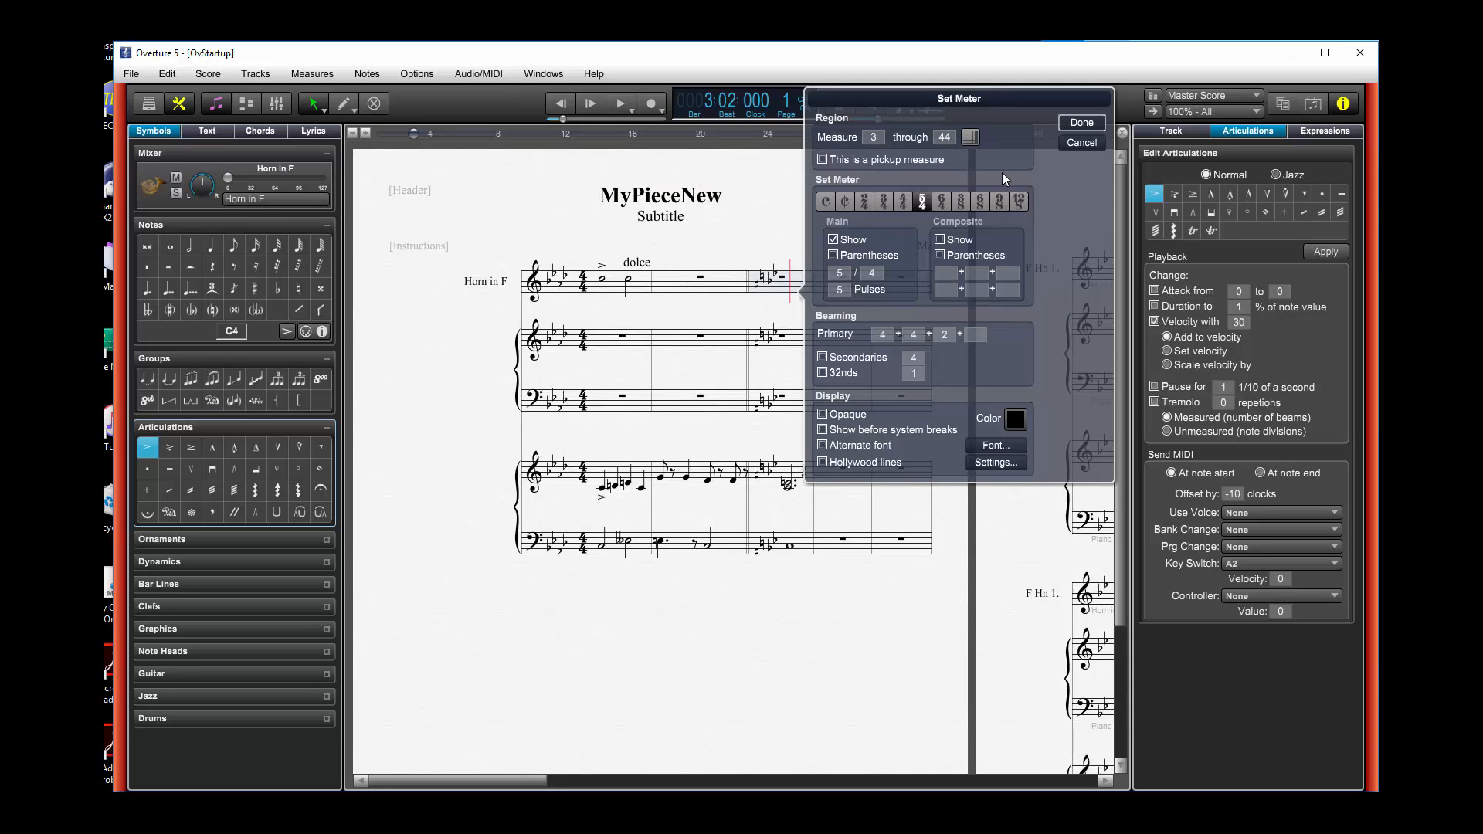
left_click(1082, 122)
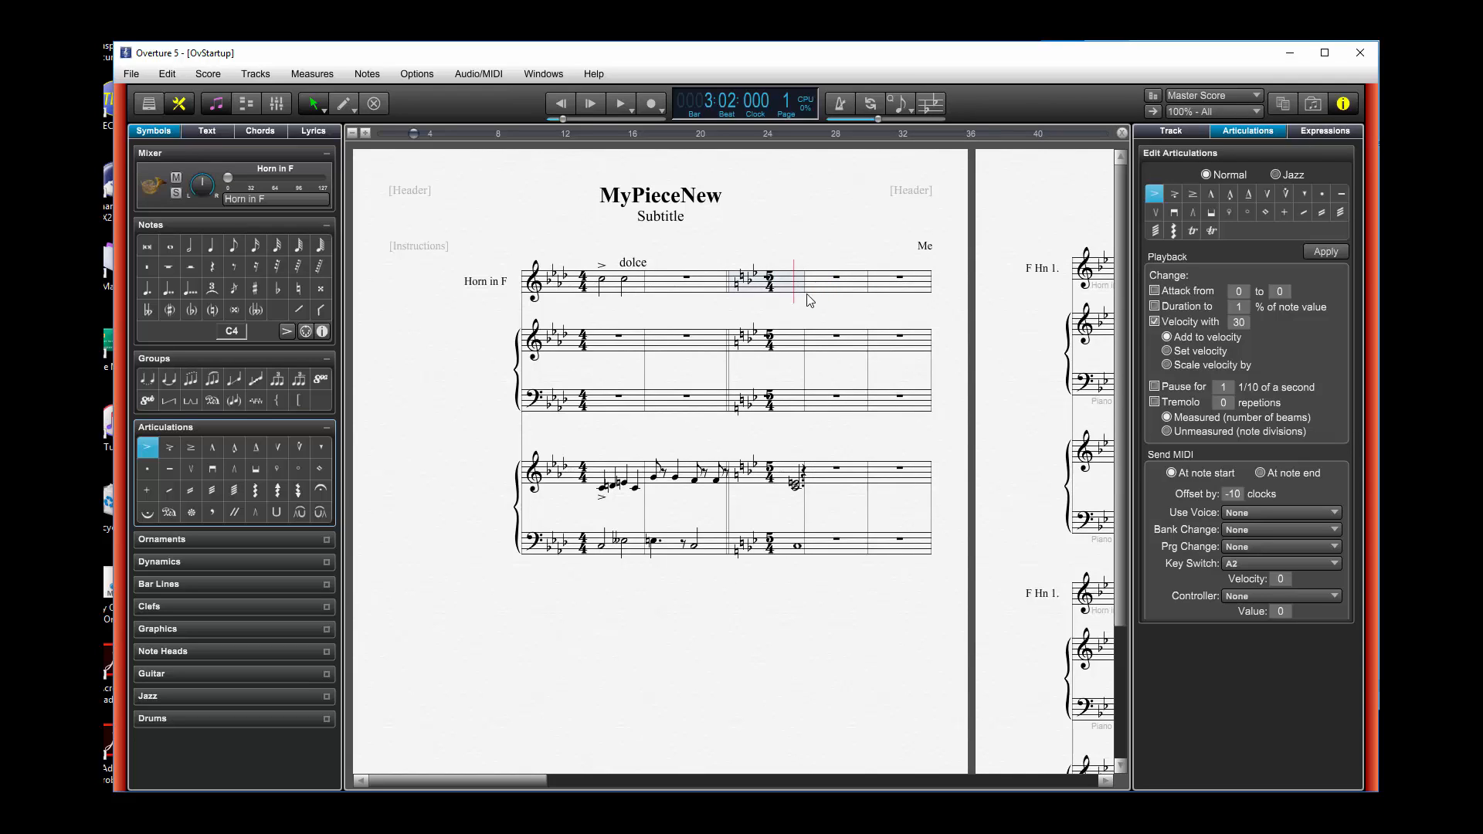
Give measure 2 a composite 3+2+3 eighth-note time signature and hide its main meter.
left_click(672, 292)
left_click(310, 73)
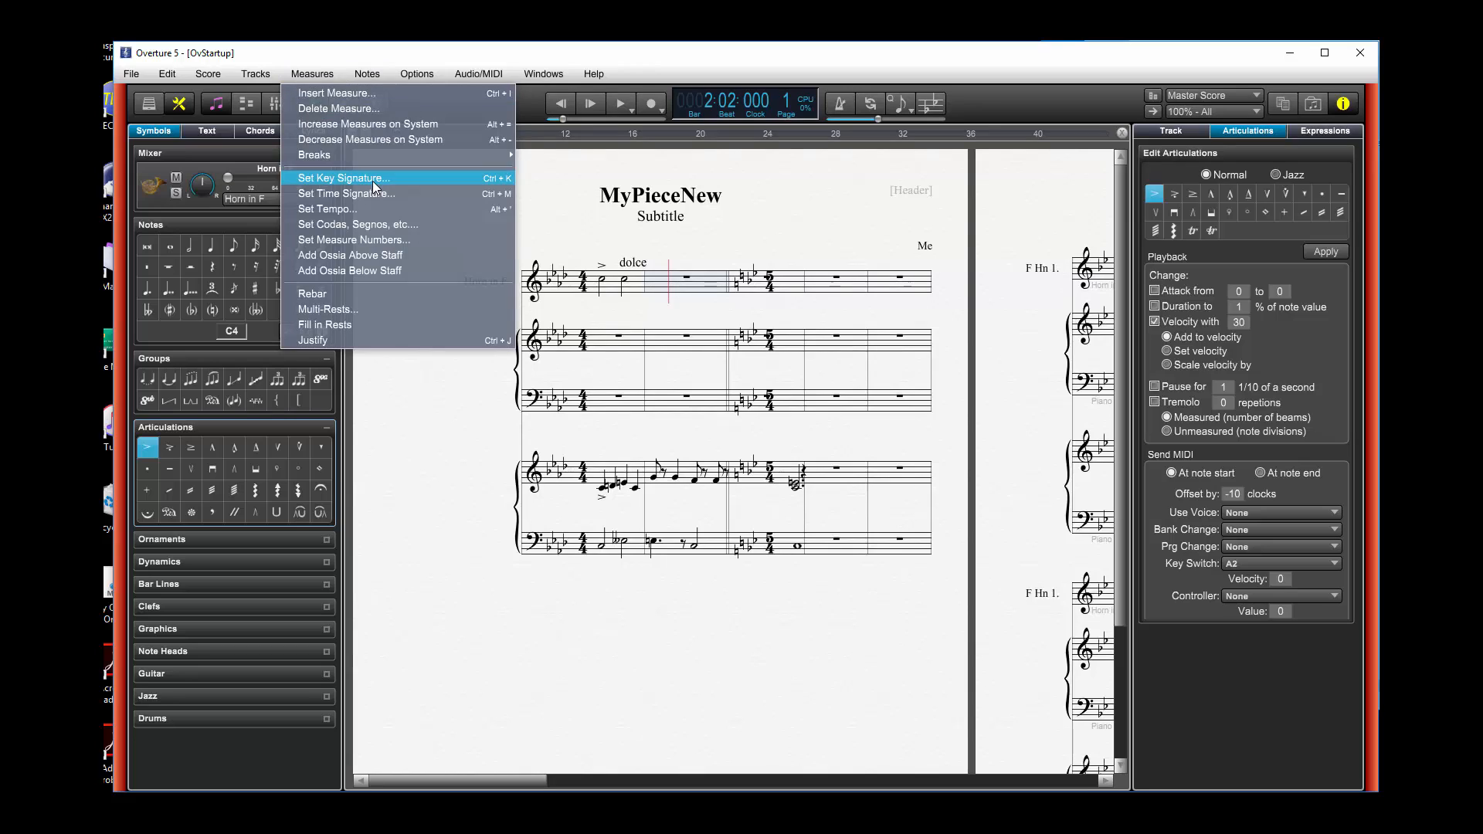
left_click(374, 194)
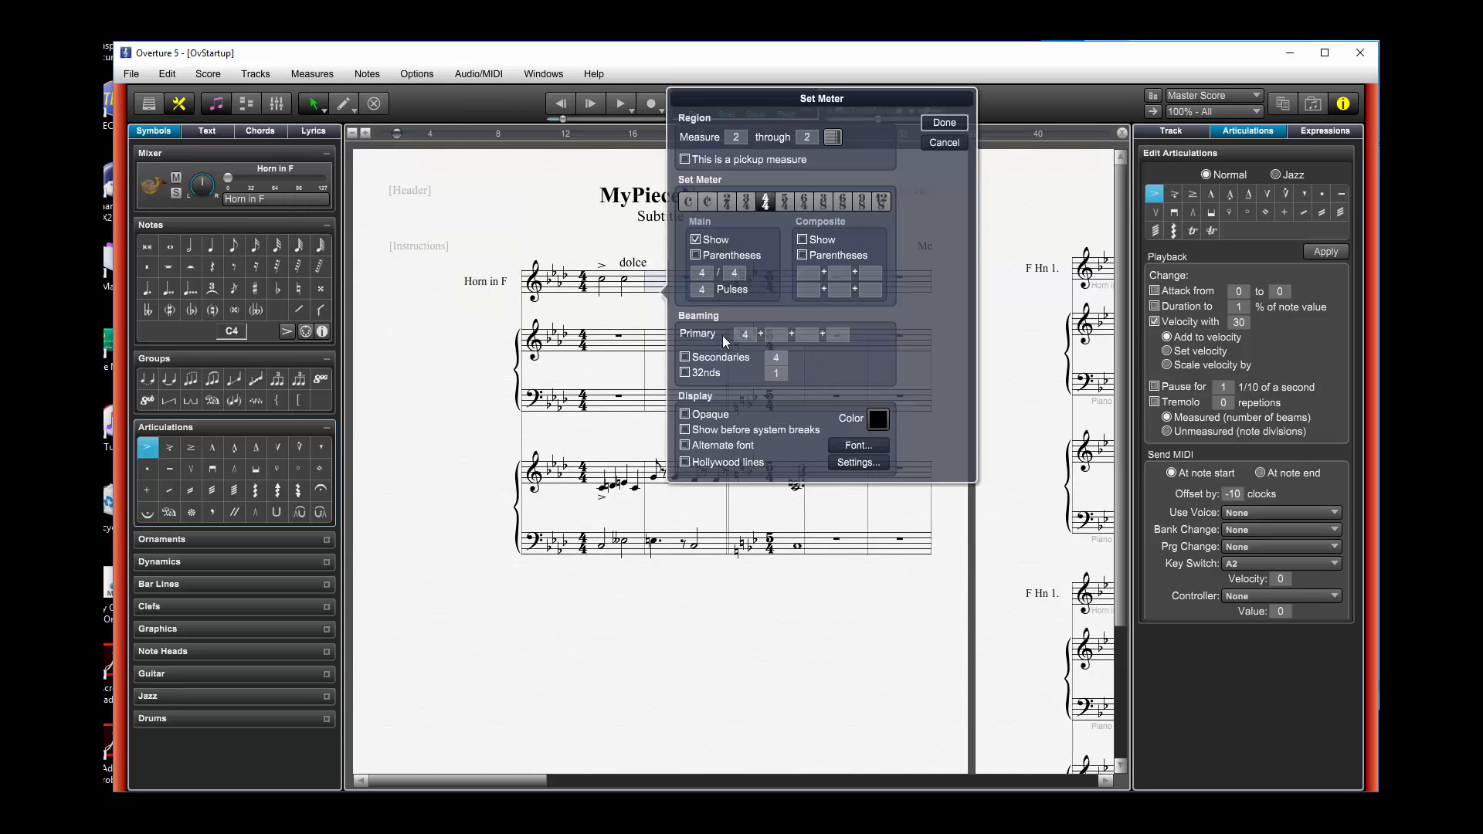
left_click(807, 241)
left_click(697, 240)
left_click(811, 275)
type("3")
left_click(809, 291)
left_click(922, 307)
left_click(944, 123)
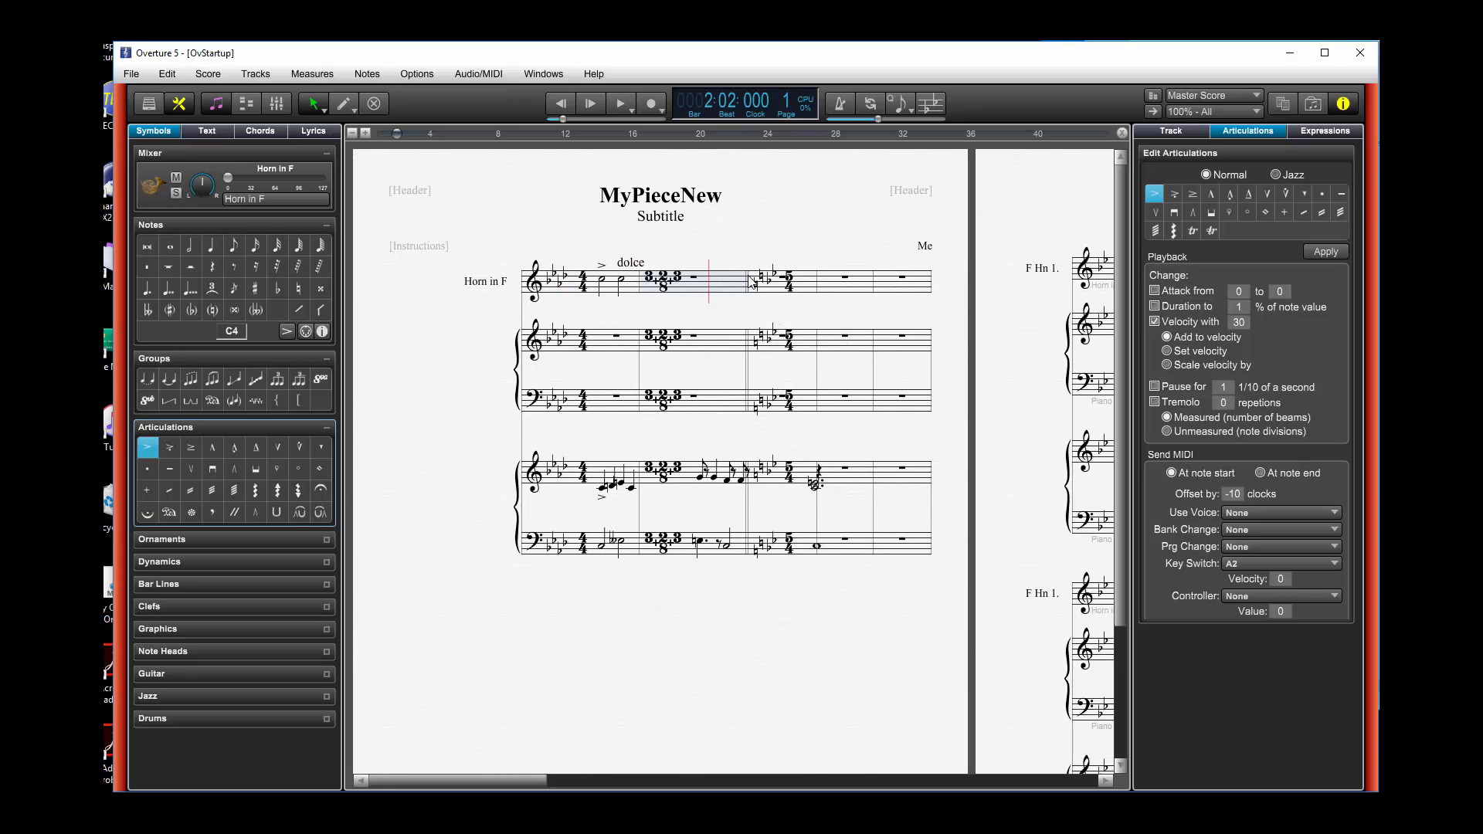
Show a quarter note = 96 metronome marking in parentheses at measure 2 and move it above the horn's first measure.
left_click(321, 80)
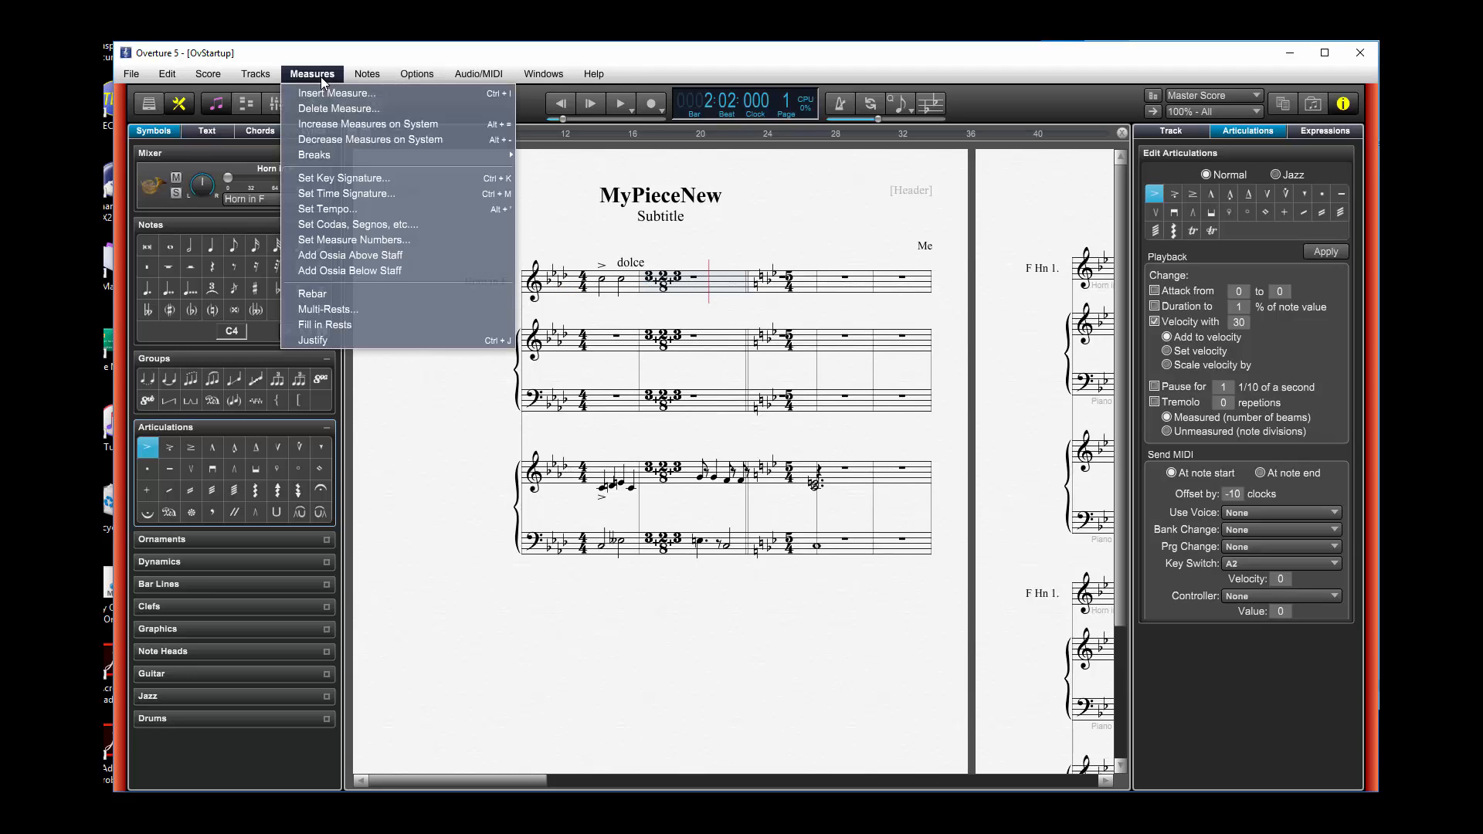
left_click(345, 209)
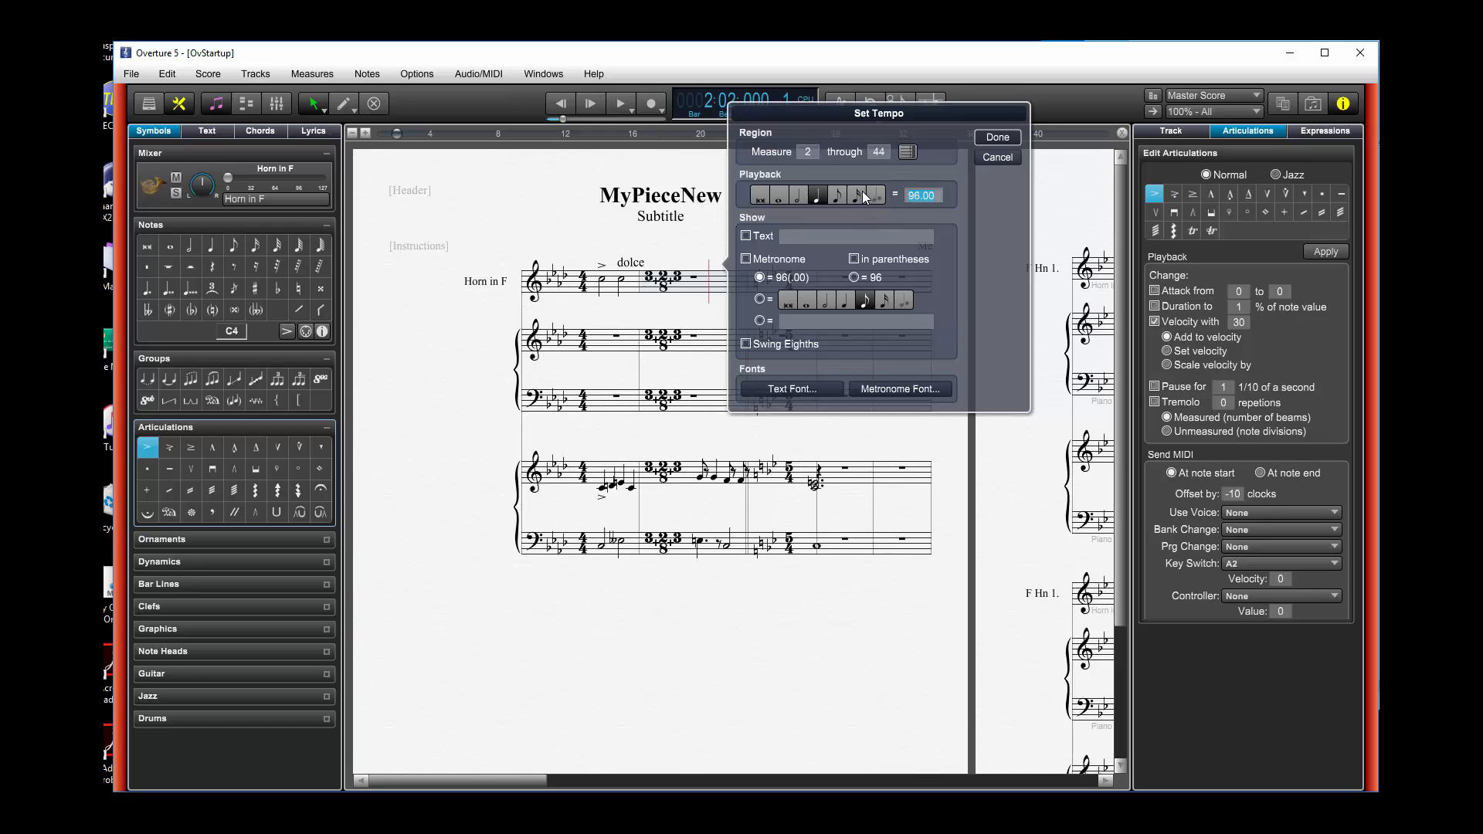
left_click(746, 236)
left_click(998, 137)
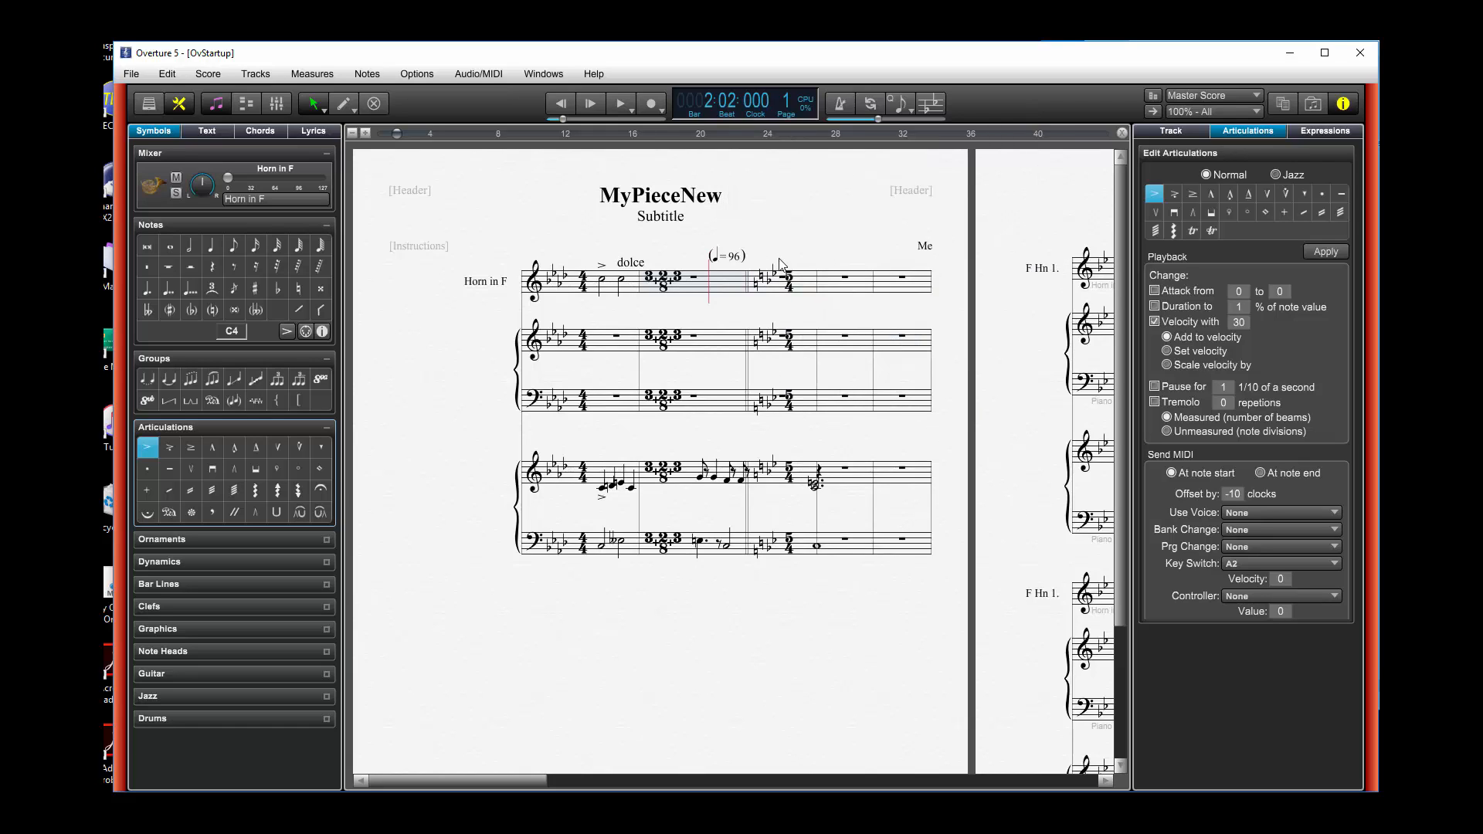
left_click_drag(734, 253, 608, 250)
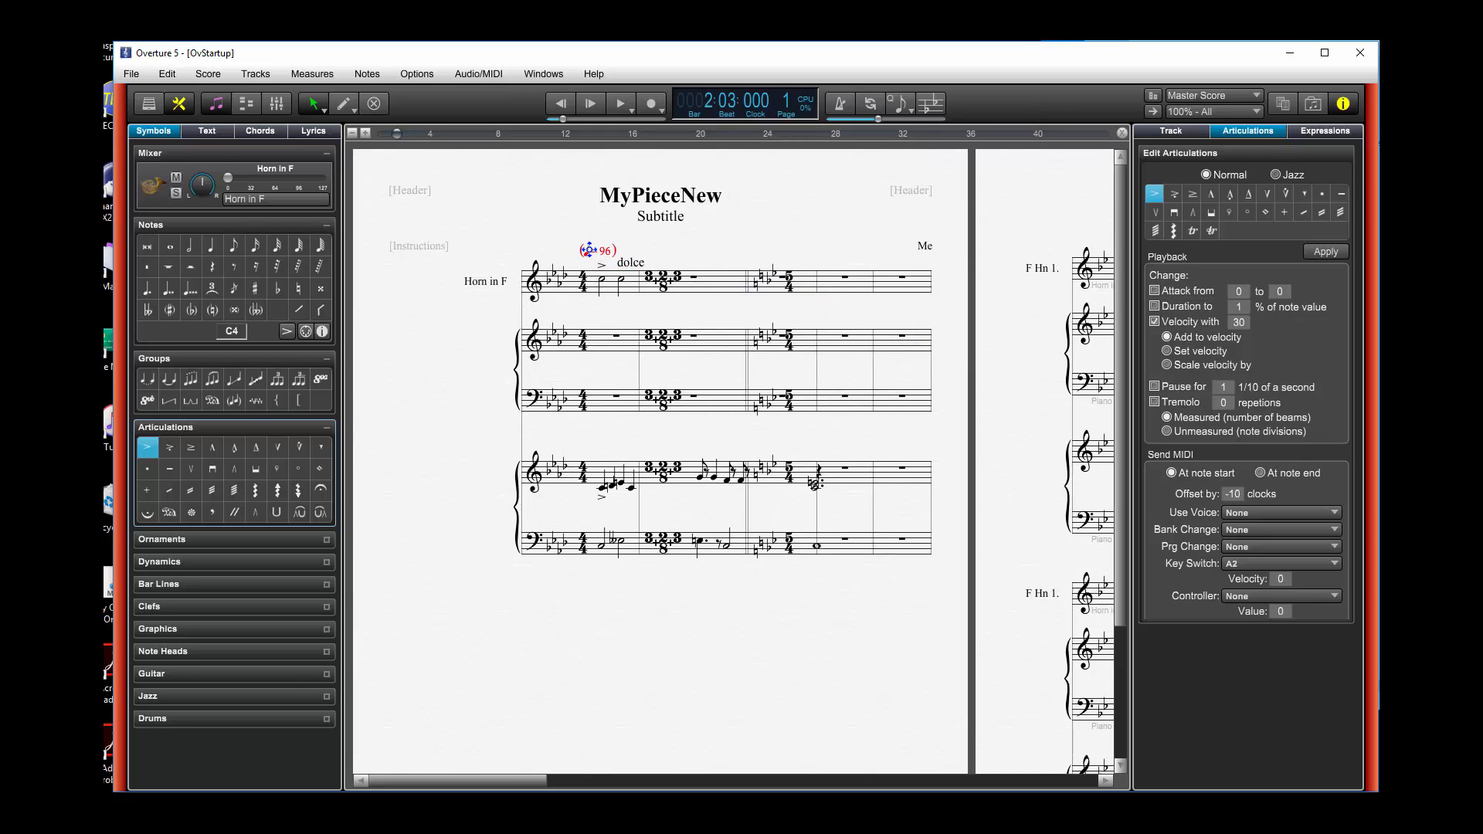